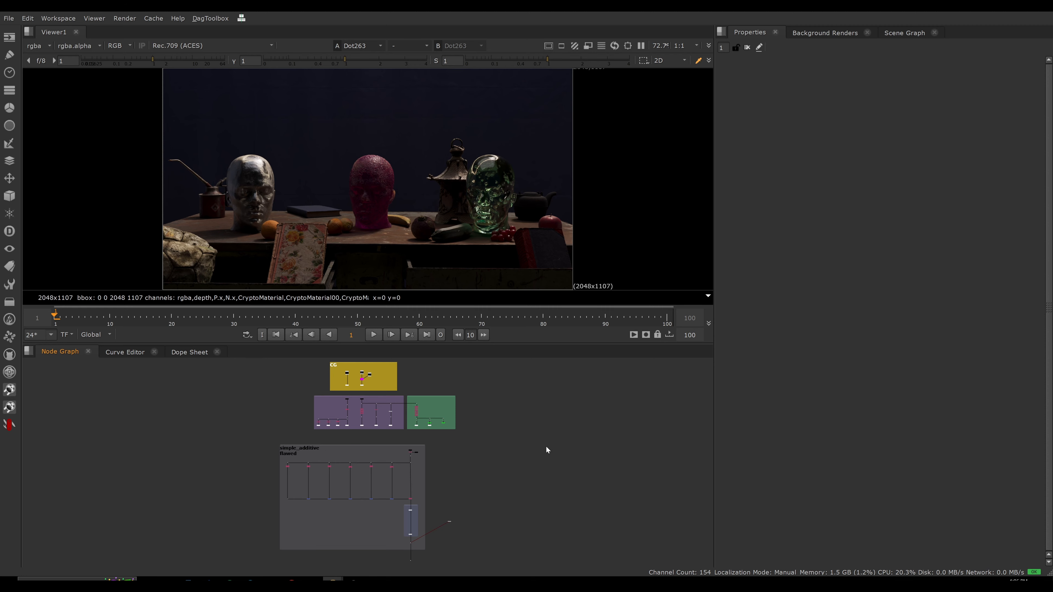
Step: Examine the node graph layout, focusing on the CG, CG aov's and cryptomattes masterLayer backdrops
key("space")
key("f")
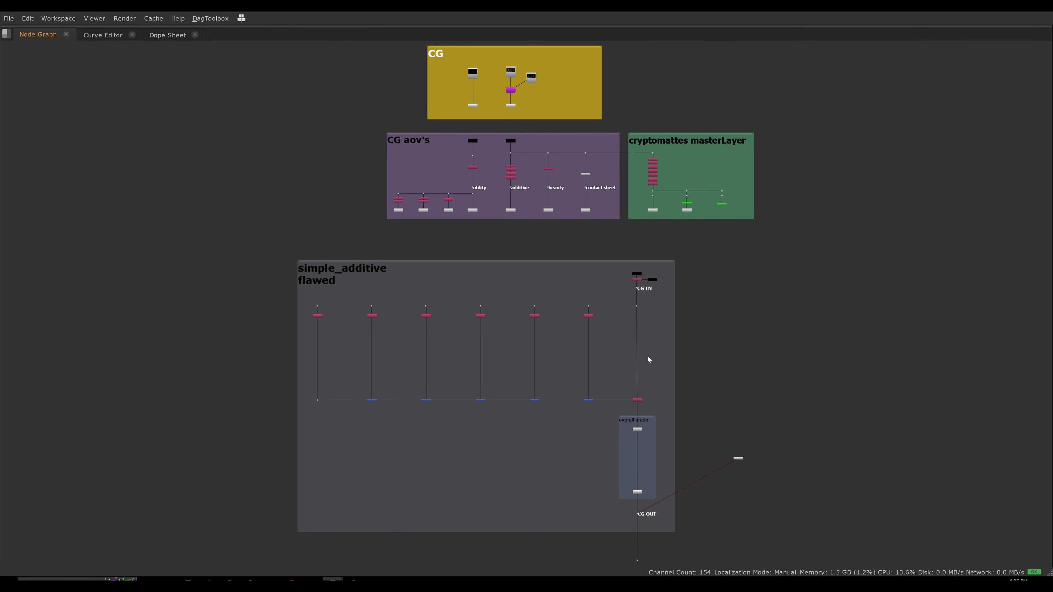
middle_click_drag(656, 246, 637, 404)
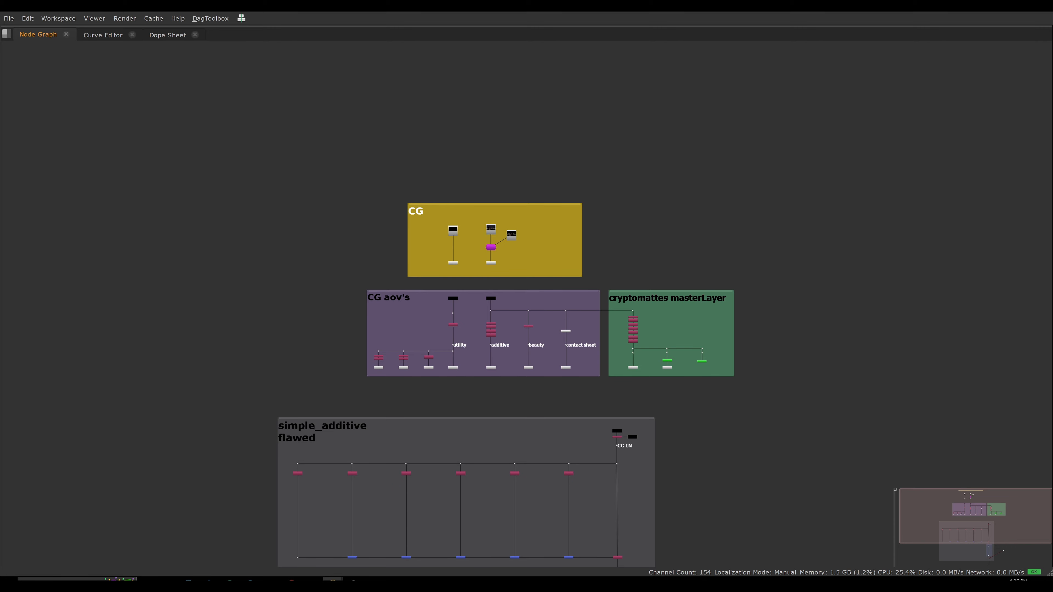
scroll(449, 225, "up", 6)
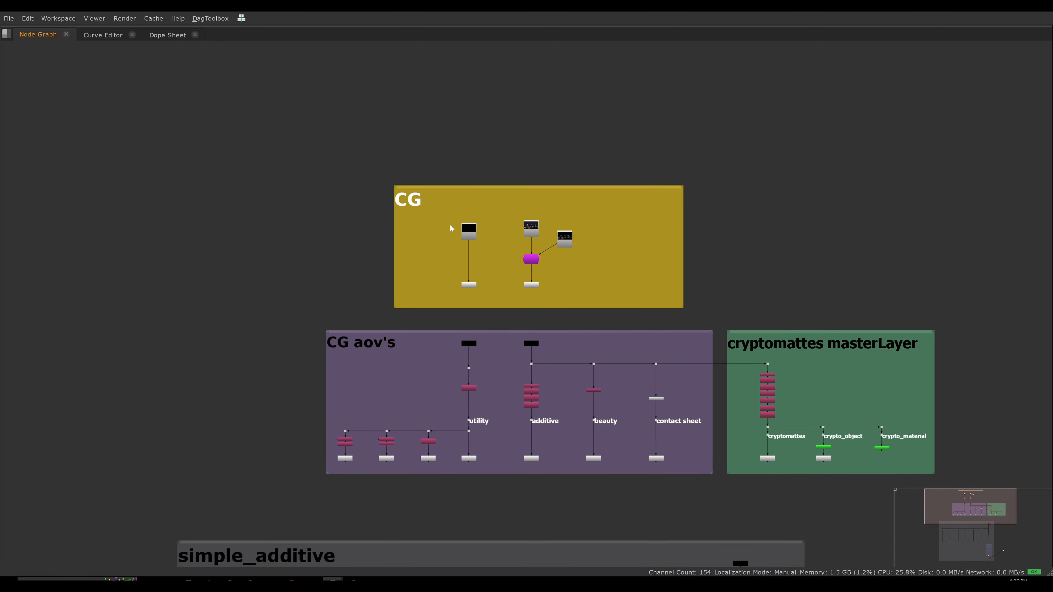
scroll(410, 201, "down", 1)
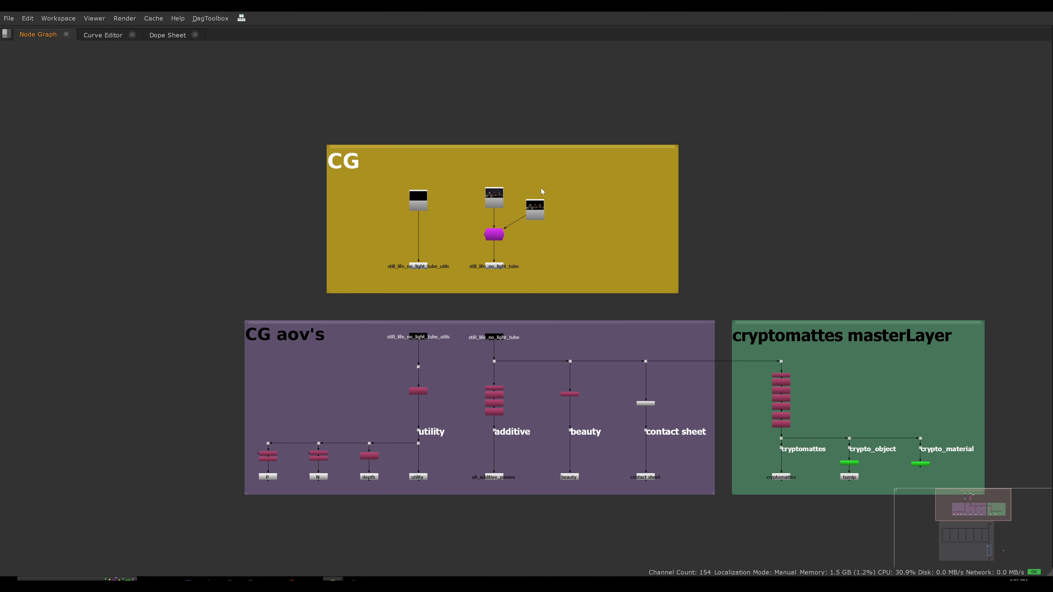
Step: Show the Read12 render from the CG backdrop in the viewer and open its properties
key("space")
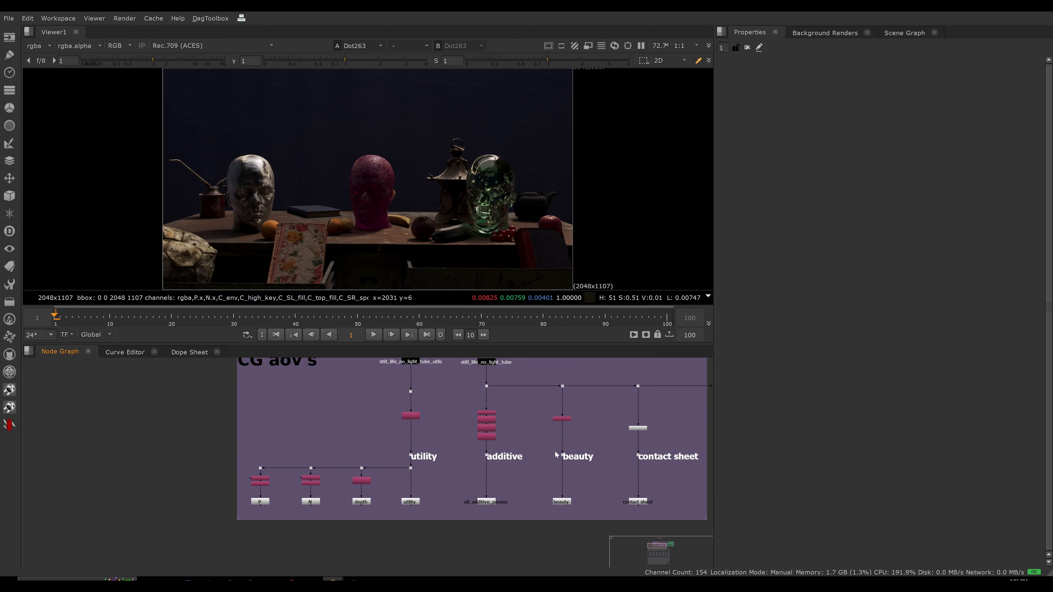
middle_click_drag(554, 451, 531, 530)
scroll(527, 514, "down", 2)
middle_click_drag(506, 425, 500, 469)
scroll(497, 452, "up", 3)
left_click(475, 420, "ctrl+shift")
scroll(470, 397, "up", 1)
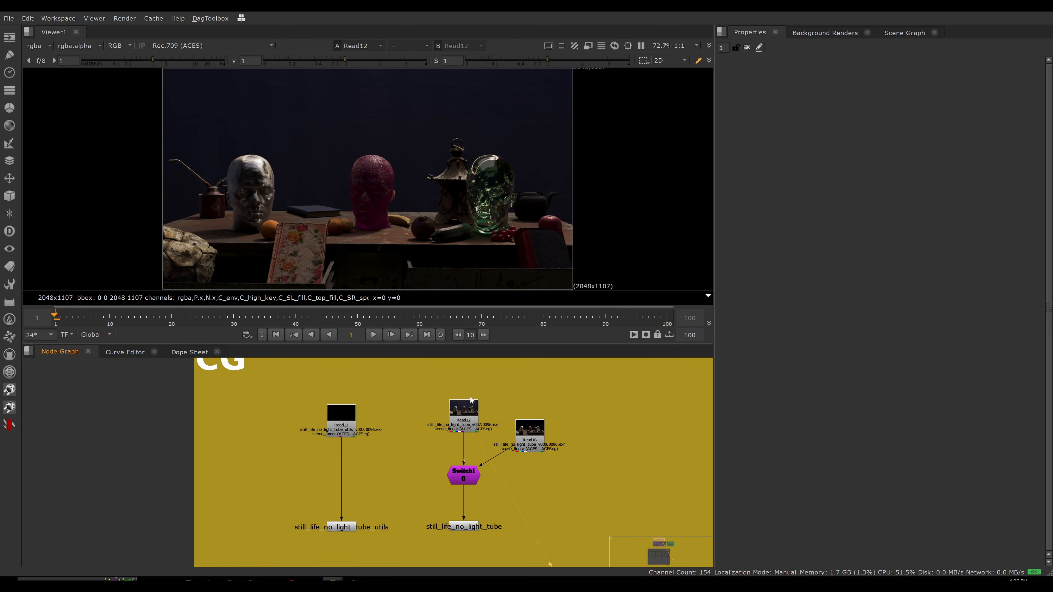
double_click(463, 409)
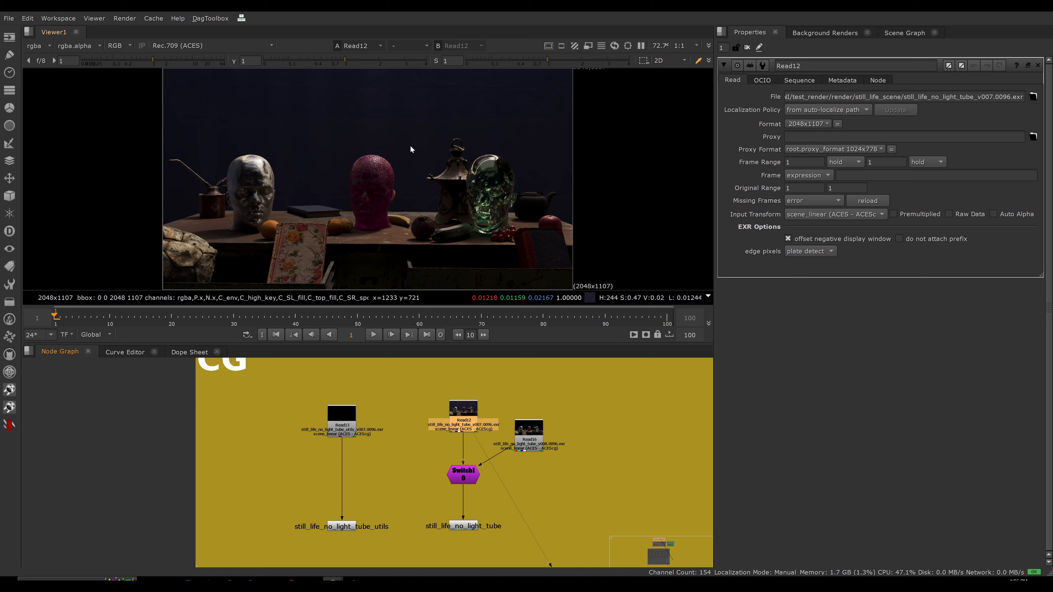
Step: Compare the alpha channels of the Read16 and Read12 renders in the viewer, ending on Read12's colour image
left_click_drag(571, 394, 489, 484)
key("2")
left_click(518, 377)
key("a")
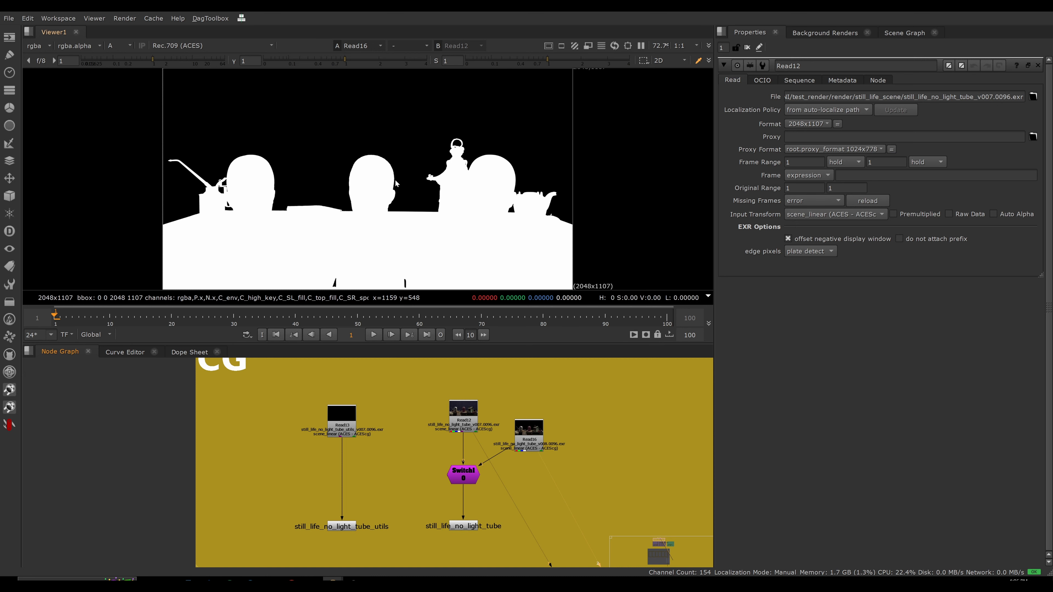
key("a")
key("1")
key("a")
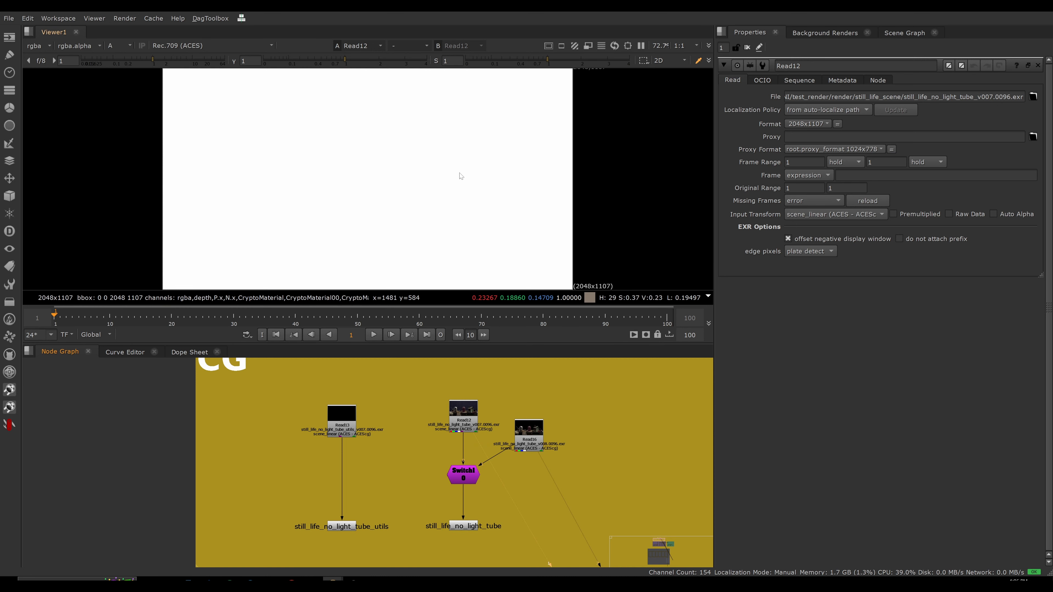
key("a")
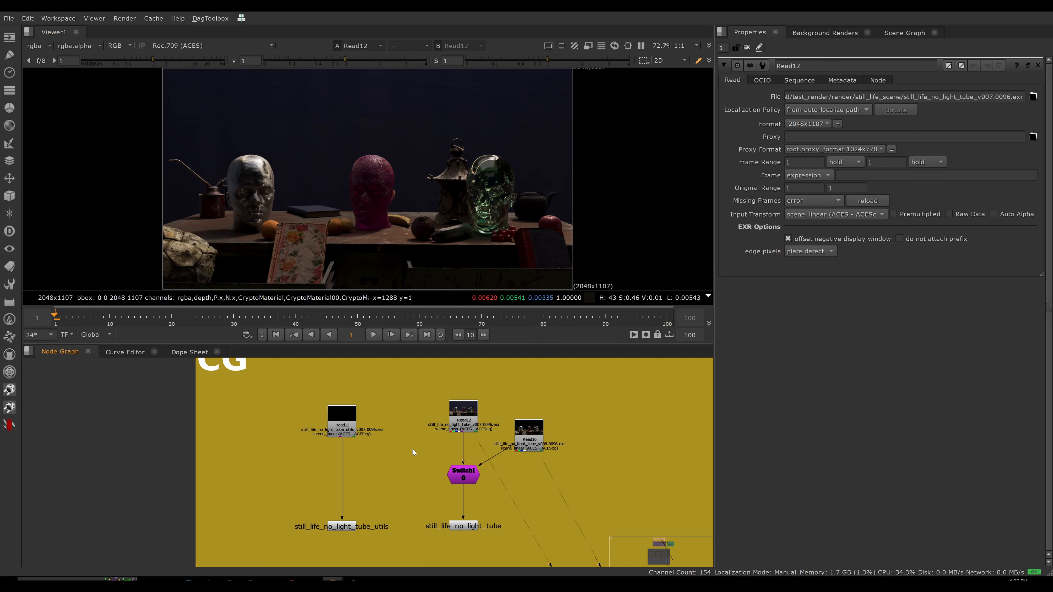
Step: Highlight the still_life_no_light_tube and utils stamps and anchors to trace the links between the CG and CG aov's backdrops
scroll(413, 452, "down", 5)
key("space")
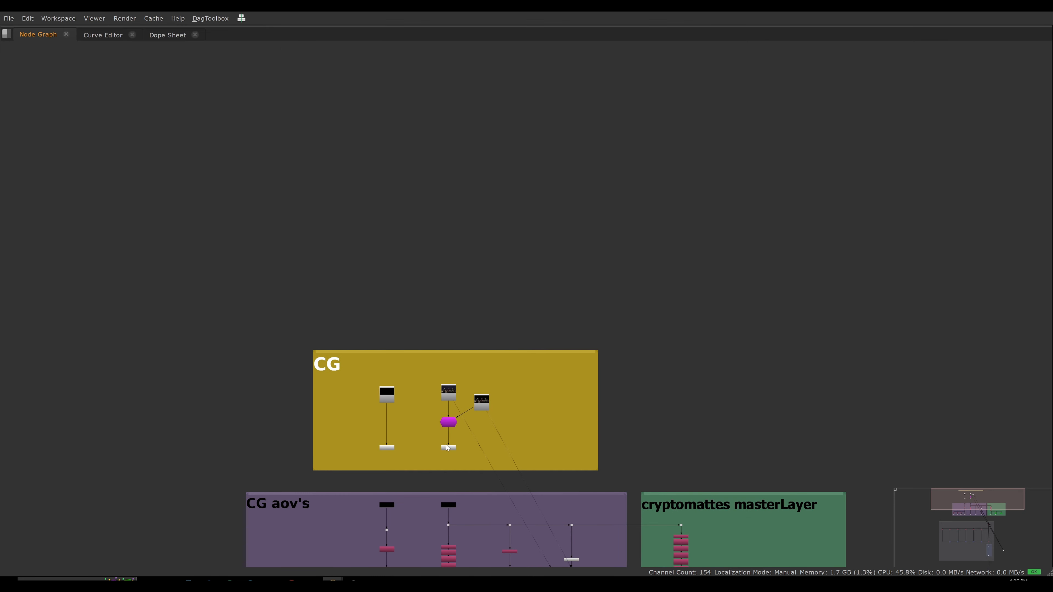
middle_click_drag(446, 446, 469, 300)
scroll(411, 311, "up", 3)
middle_click_drag(378, 273, 353, 219)
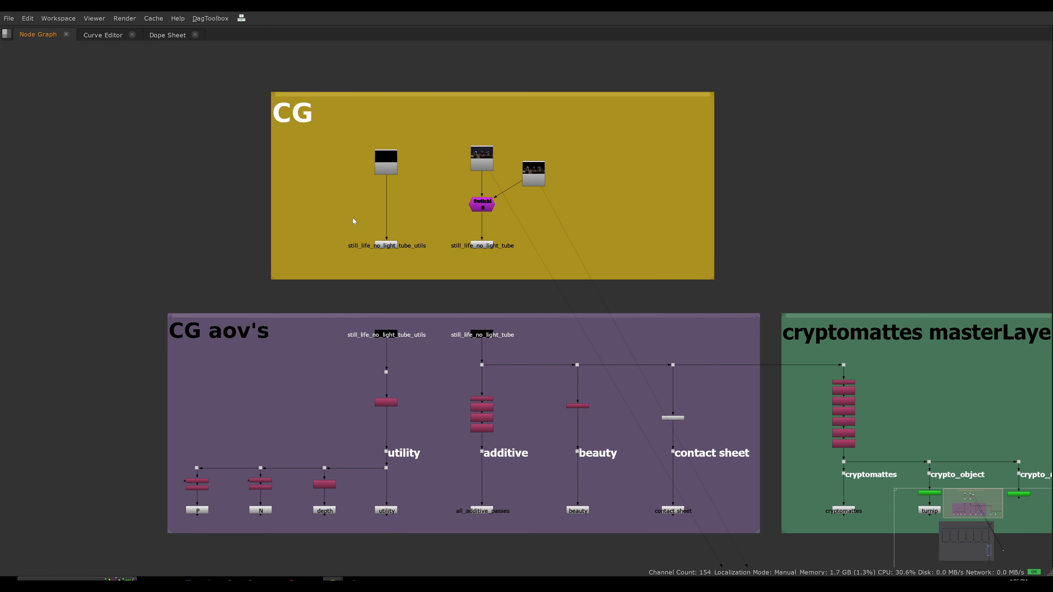
left_click_drag(344, 215, 551, 355)
scroll(514, 287, "up", 1)
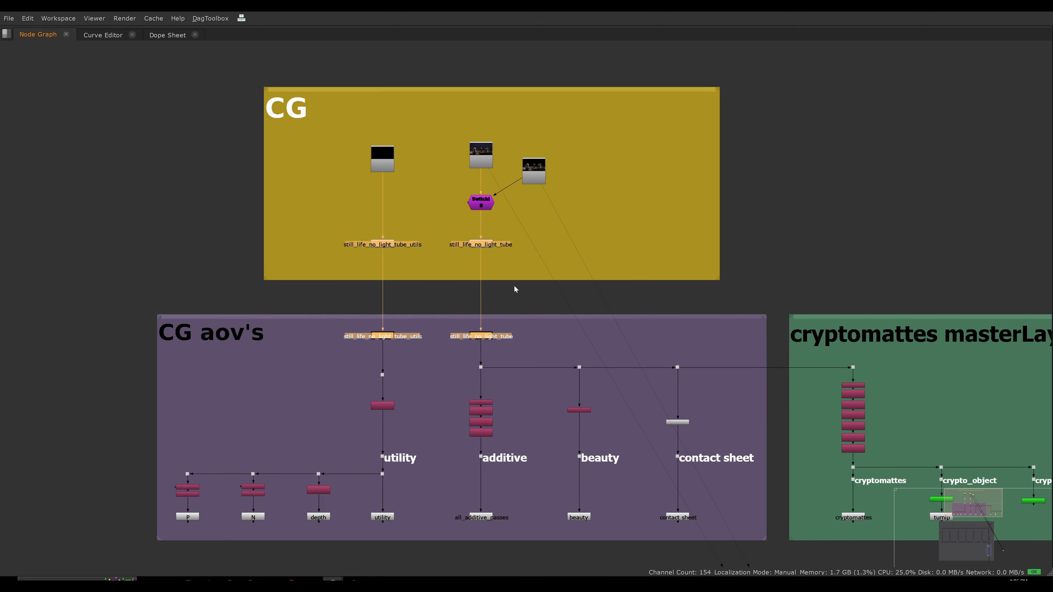
scroll(525, 292, "up", 1)
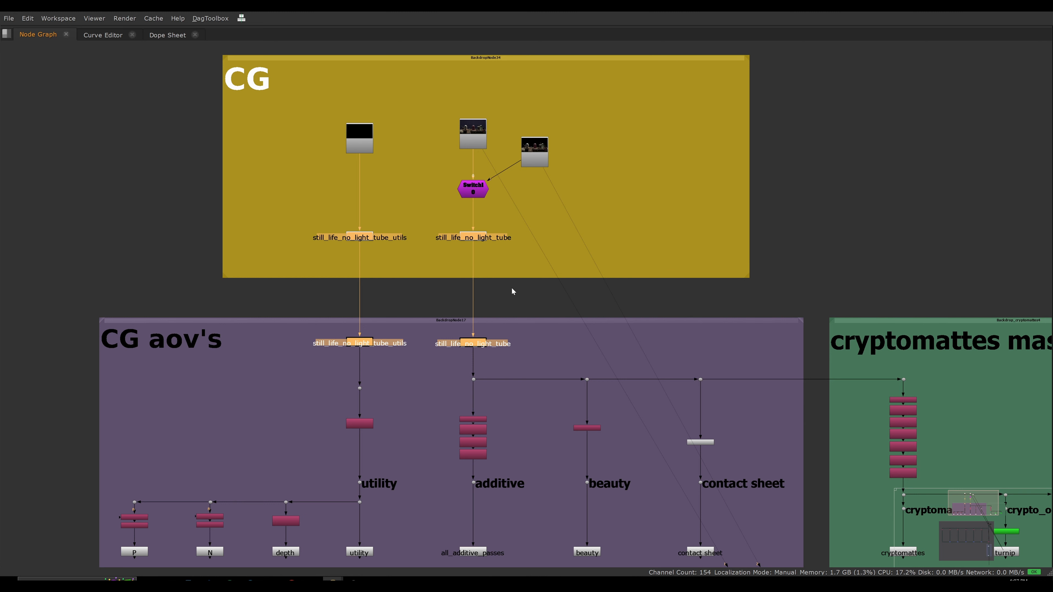
left_click(598, 294)
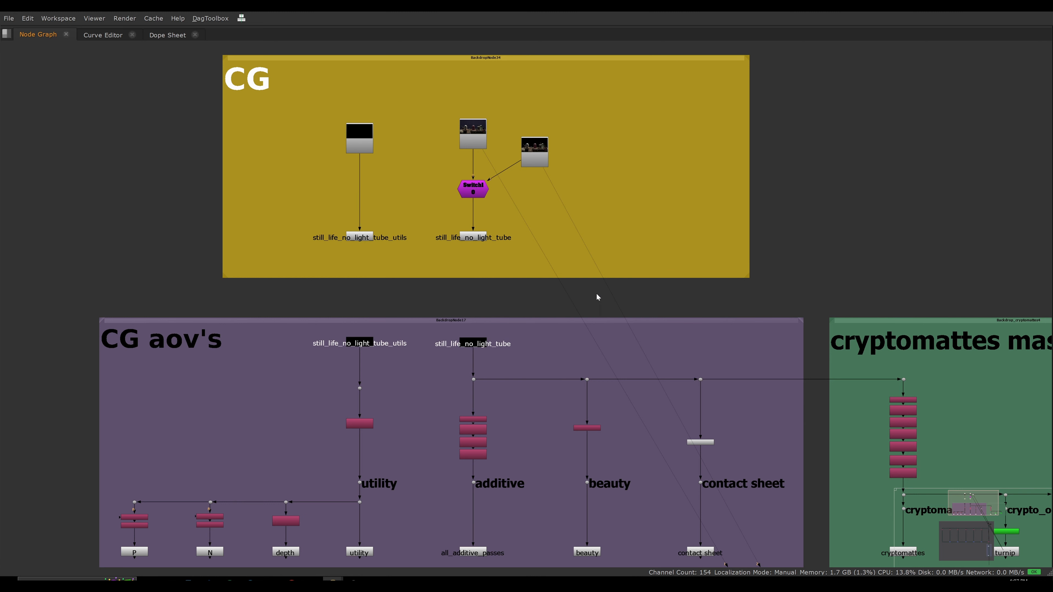
Step: Review the whole node graph and highlight the branches in the CG aov's and cryptomattes masterLayer backdrops
scroll(572, 297, "down", 3)
key("space")
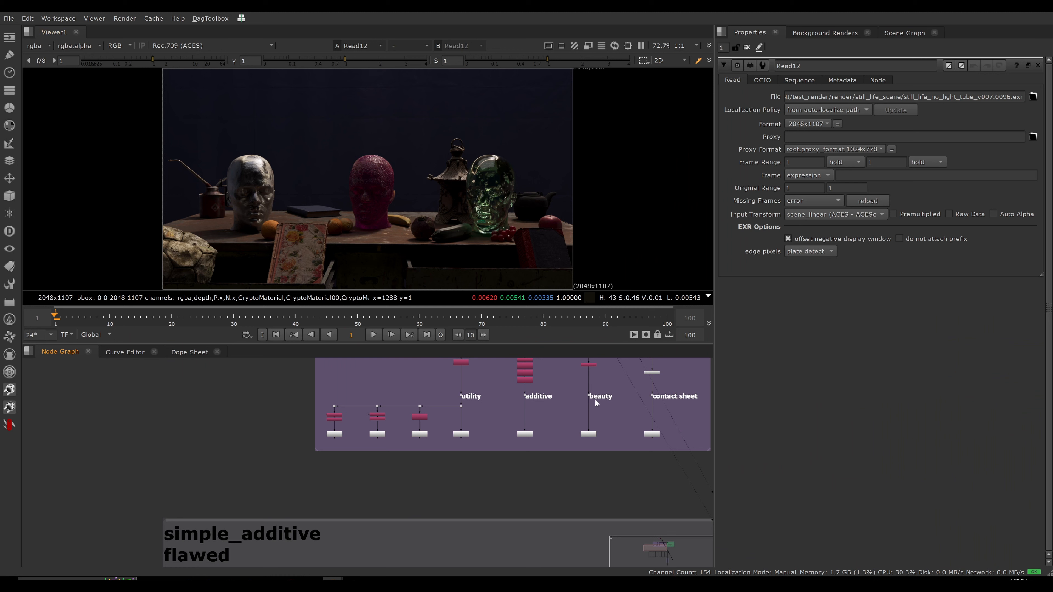
key("f")
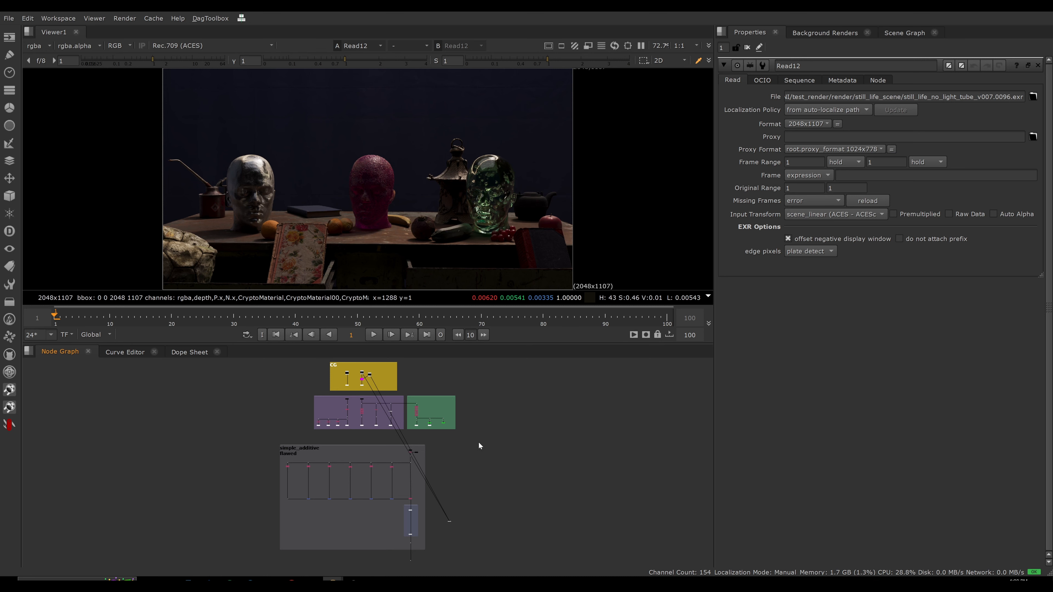
key("space")
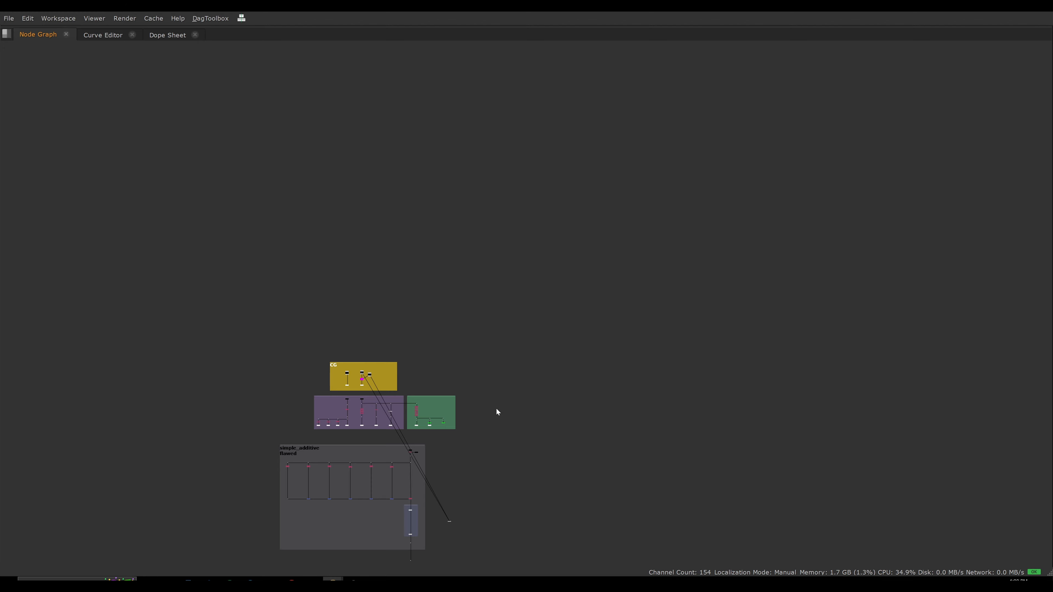
middle_click_drag(497, 407, 695, 283)
scroll(525, 326, "up", 5)
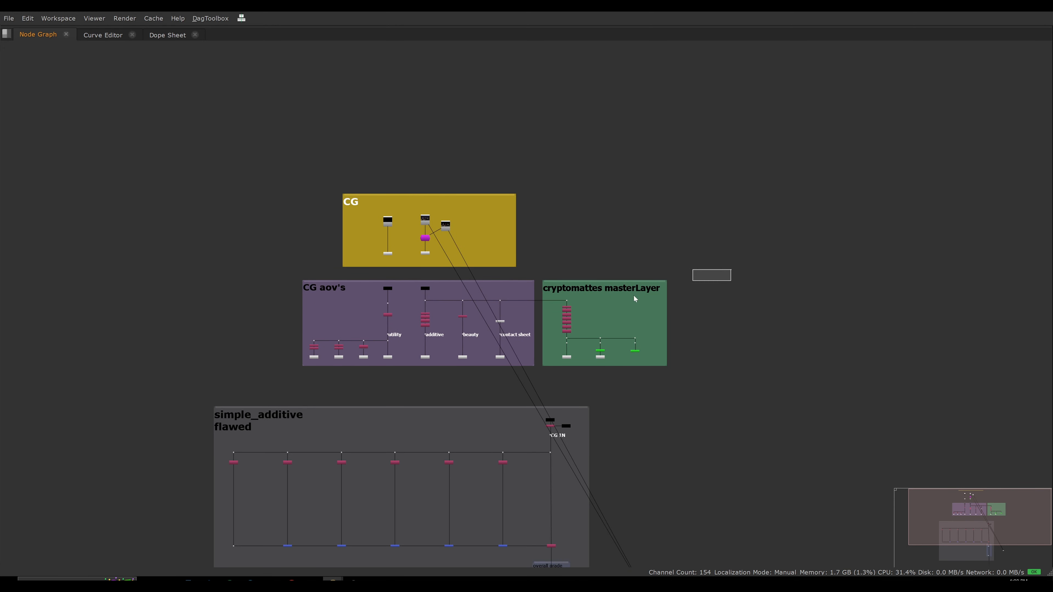
left_click_drag(633, 295, 245, 389)
left_click(686, 345)
scroll(646, 340, "up", 4)
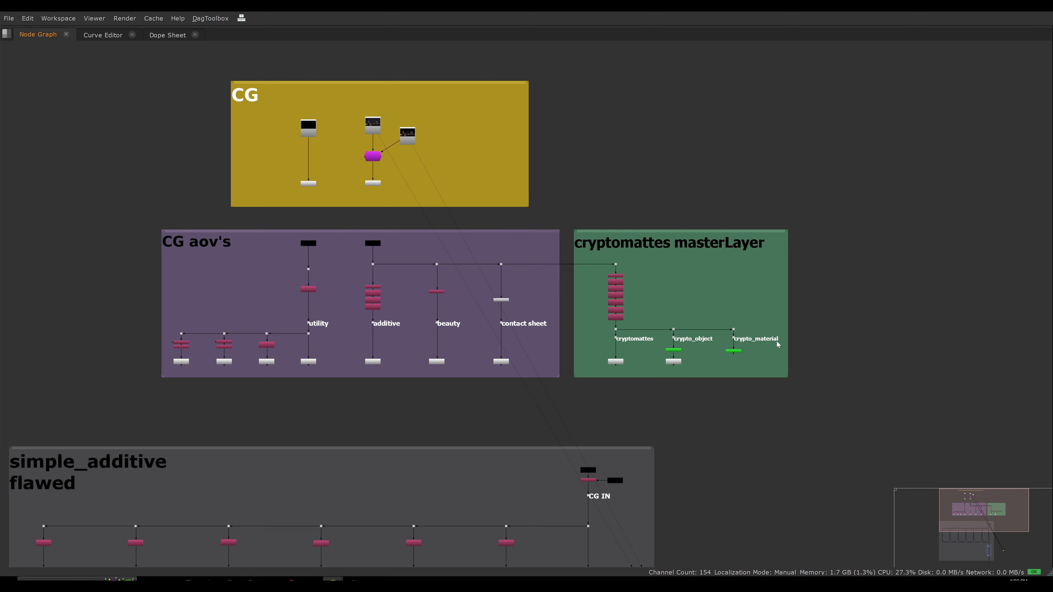
Step: Highlight the utility branches and the cryptomatte branches in turn to trace where each is fed from
left_click_drag(468, 312, 356, 335)
left_click_drag(285, 308, 327, 328)
left_click_drag(338, 311, 119, 386)
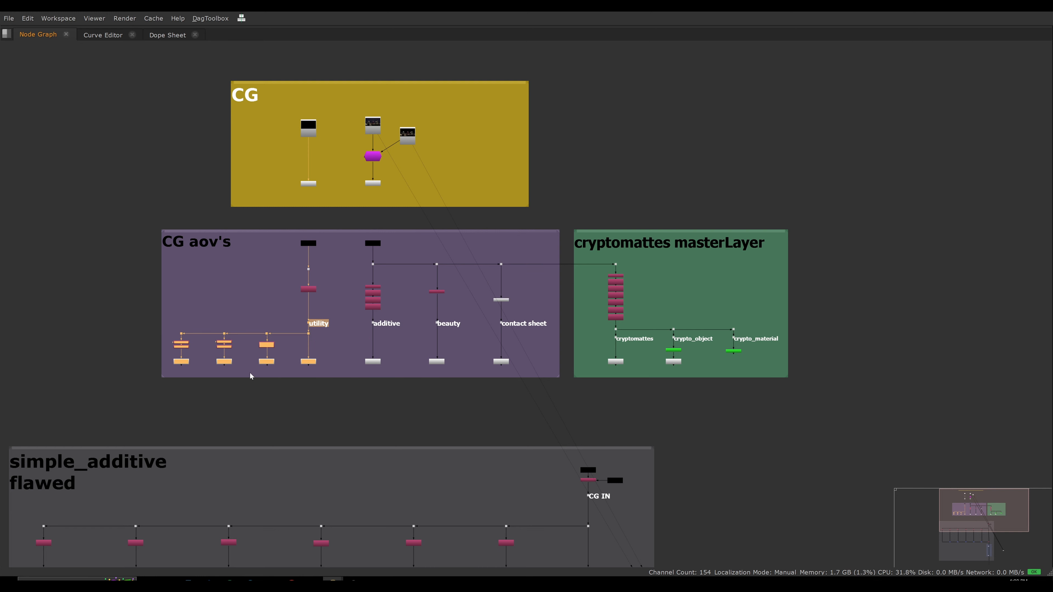
scroll(344, 377, "up", 3)
left_click(344, 348)
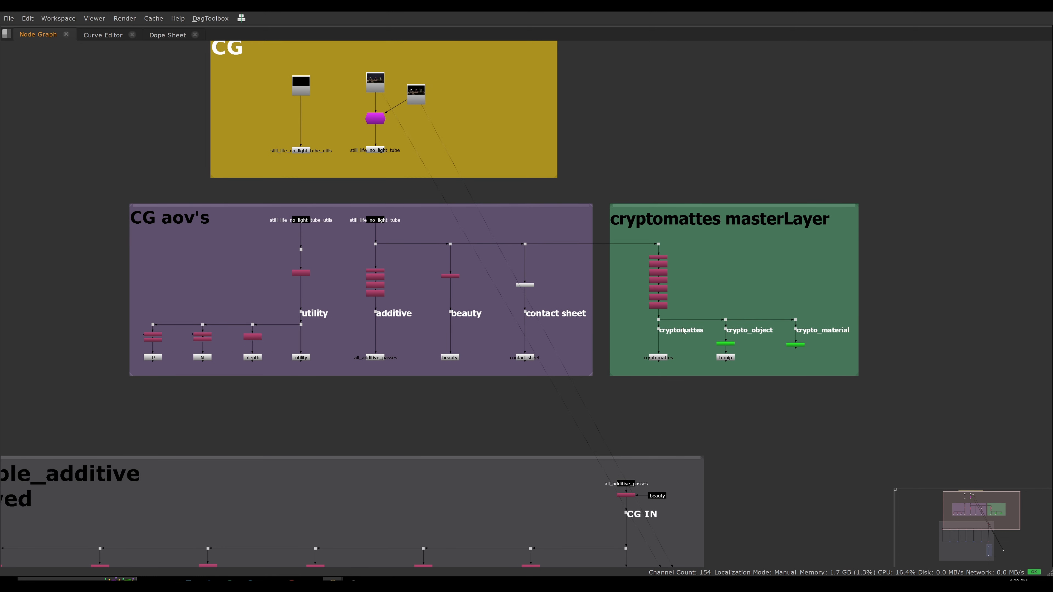
left_click_drag(618, 314, 811, 376)
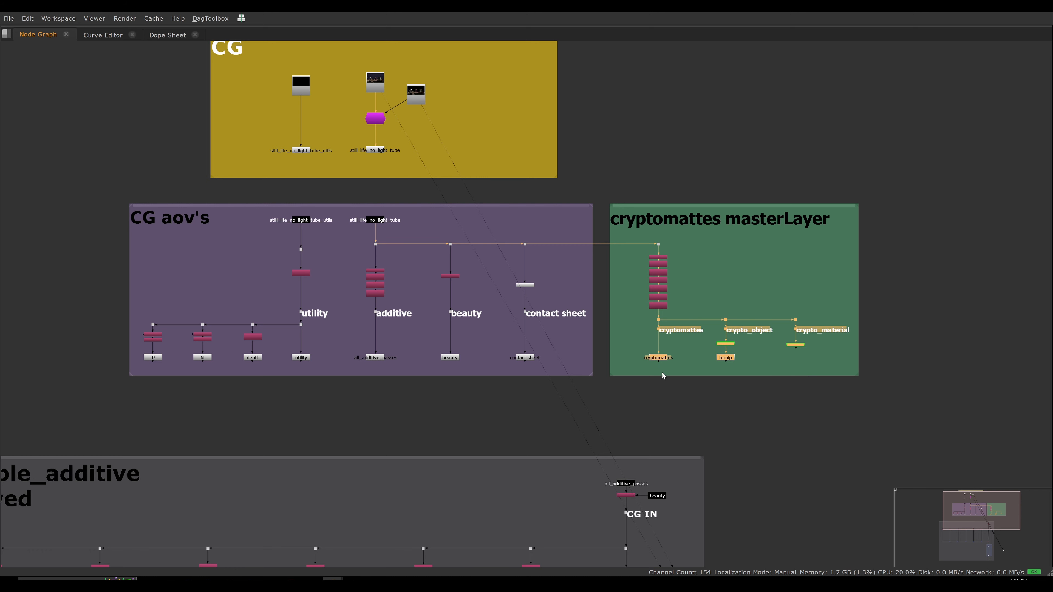
scroll(371, 282, "up", 5)
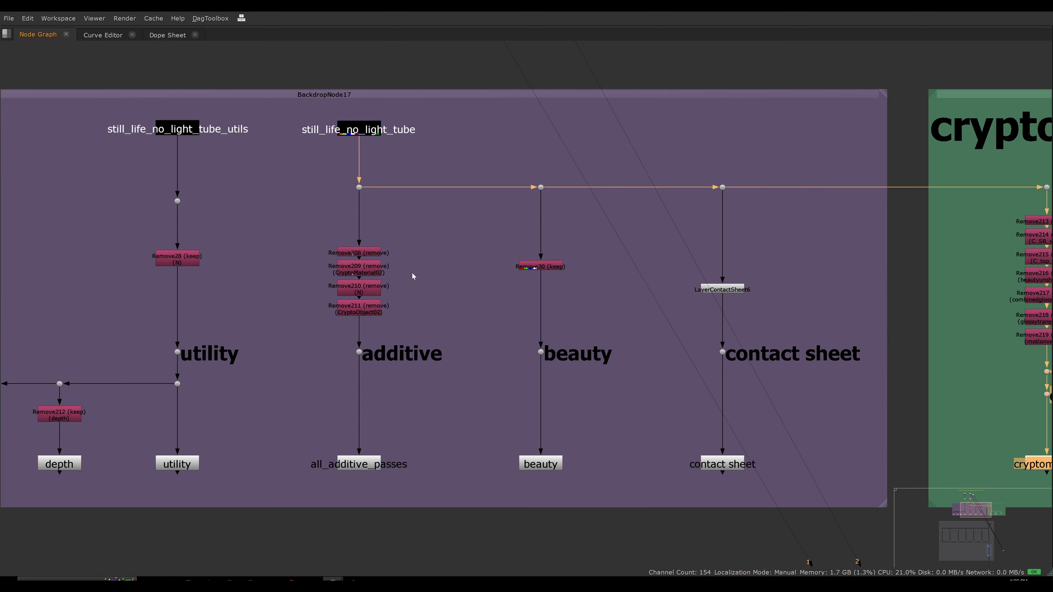
Step: Inspect the channel settings of Remove209 on the additive branch and Remove30 on the beauty branch
left_click(367, 270)
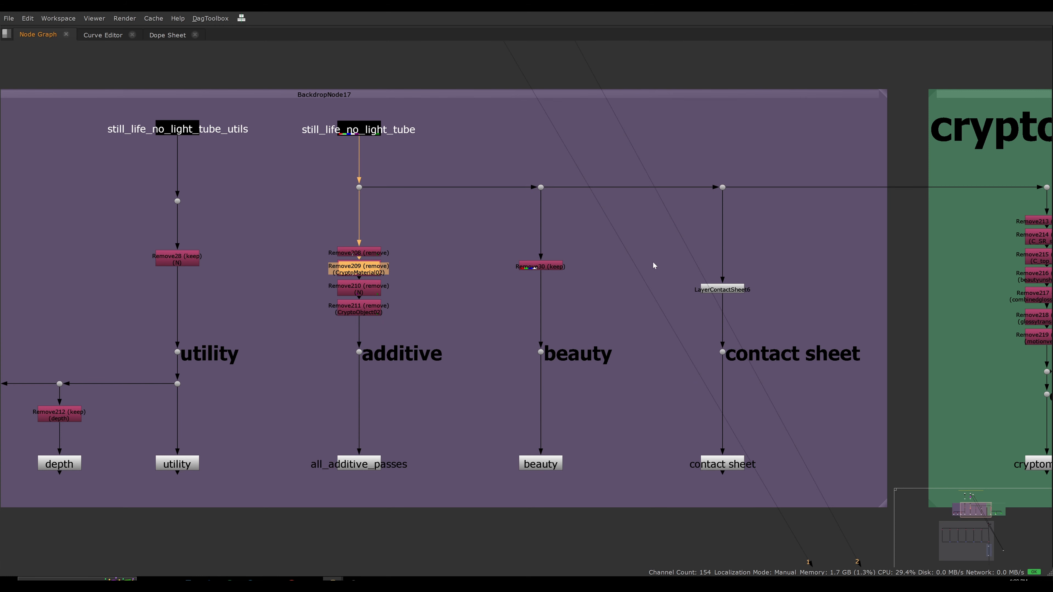
key("space")
middle_click_drag(449, 376, 398, 503)
scroll(404, 450, "down", 2)
scroll(388, 417, "up", 2)
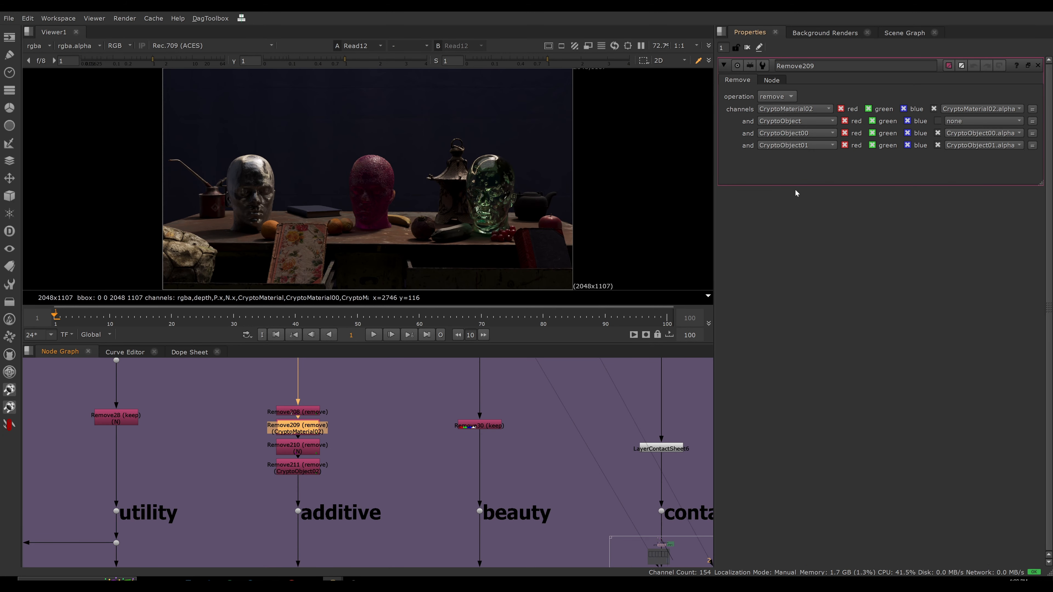
scroll(356, 425, "down", 2)
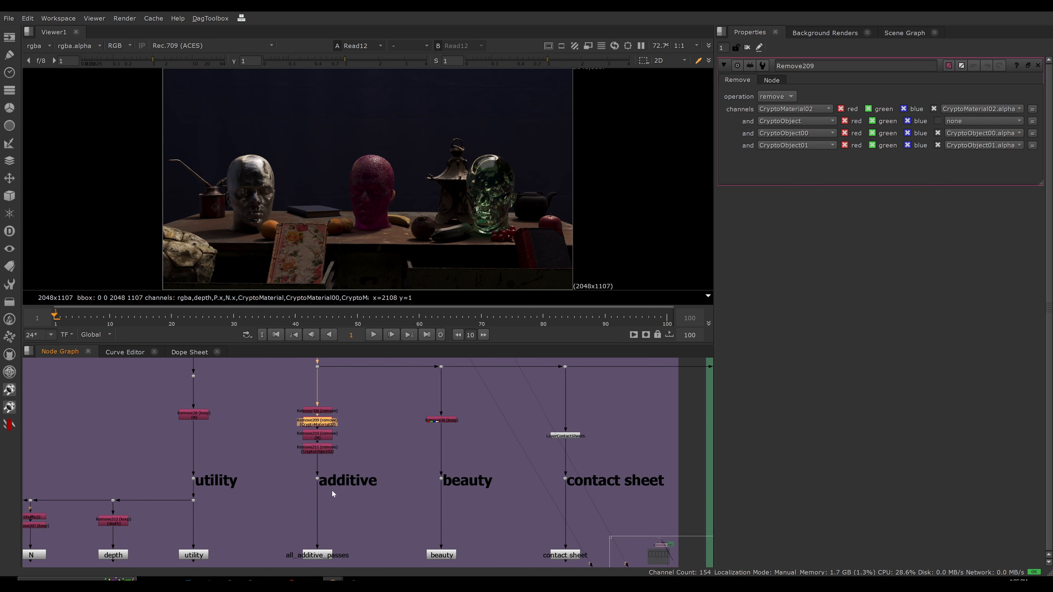
double_click(452, 421)
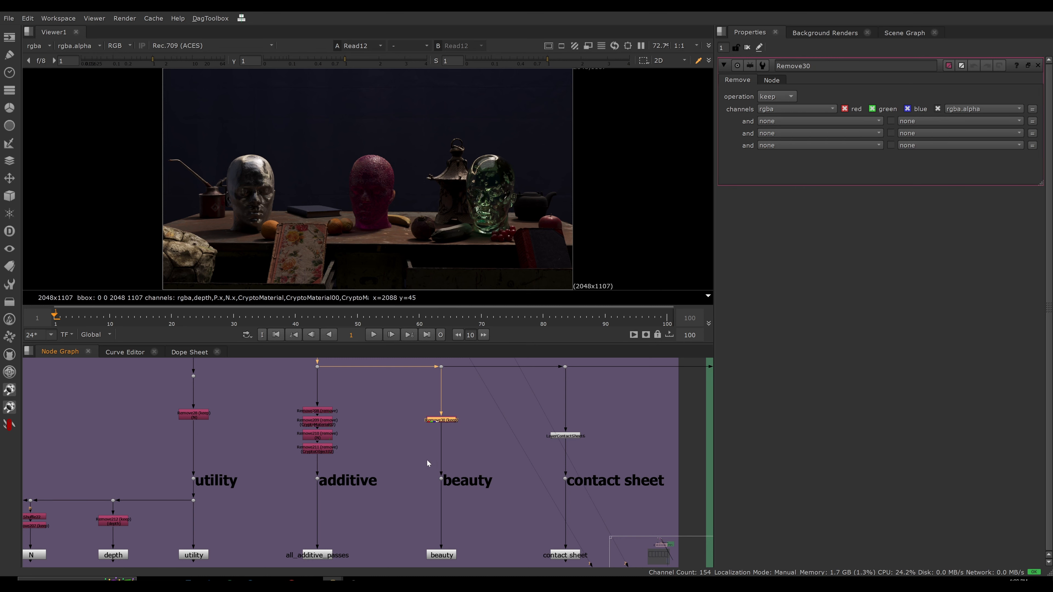
scroll(650, 439, "down", 6)
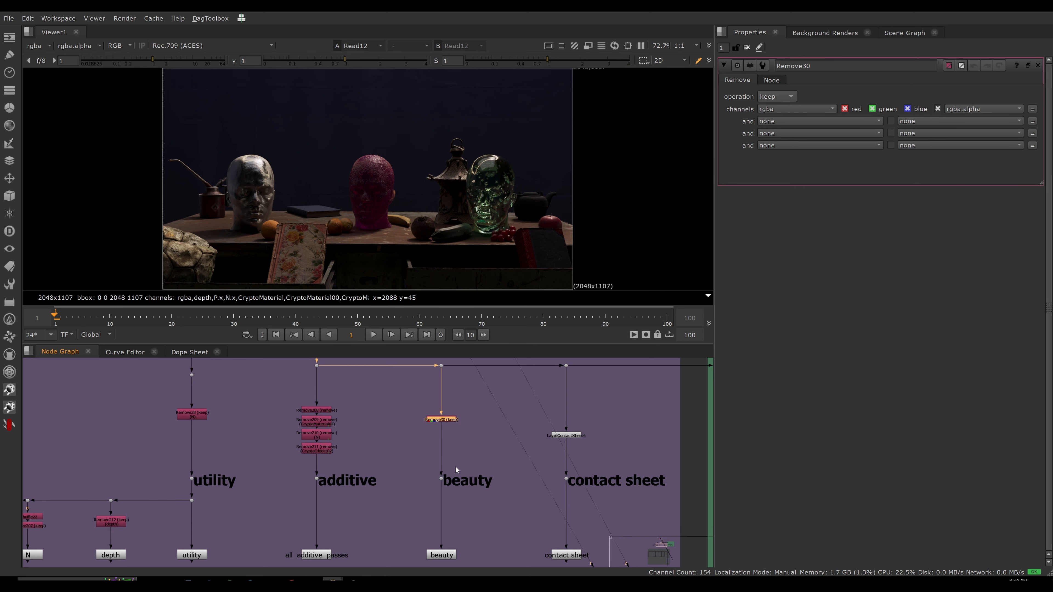
Step: Highlight the labelled dots and the row of output anchors in the CG aov's backdrop
left_click(372, 438)
left_click_drag(371, 436, 529, 443)
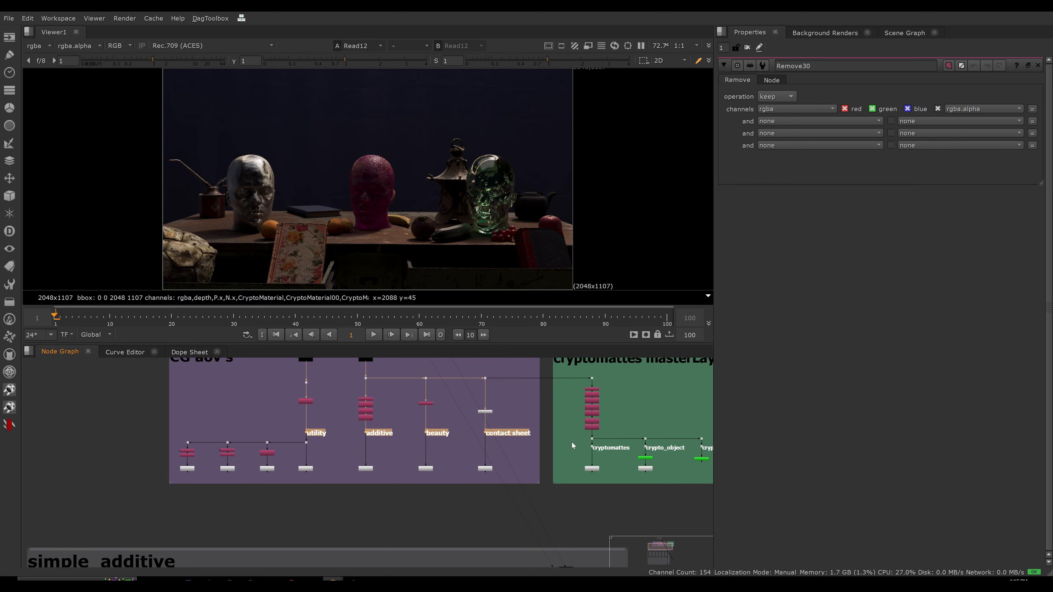
middle_click_drag(527, 446, 501, 444)
scroll(328, 467, "up", 4)
scroll(391, 469, "down", 3)
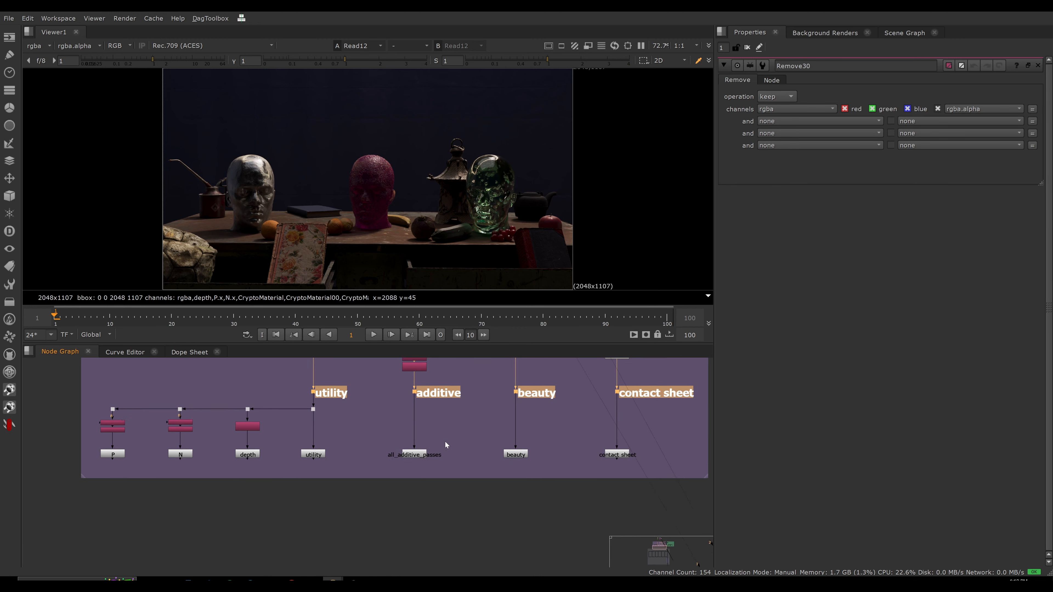
left_click_drag(127, 440, 550, 475)
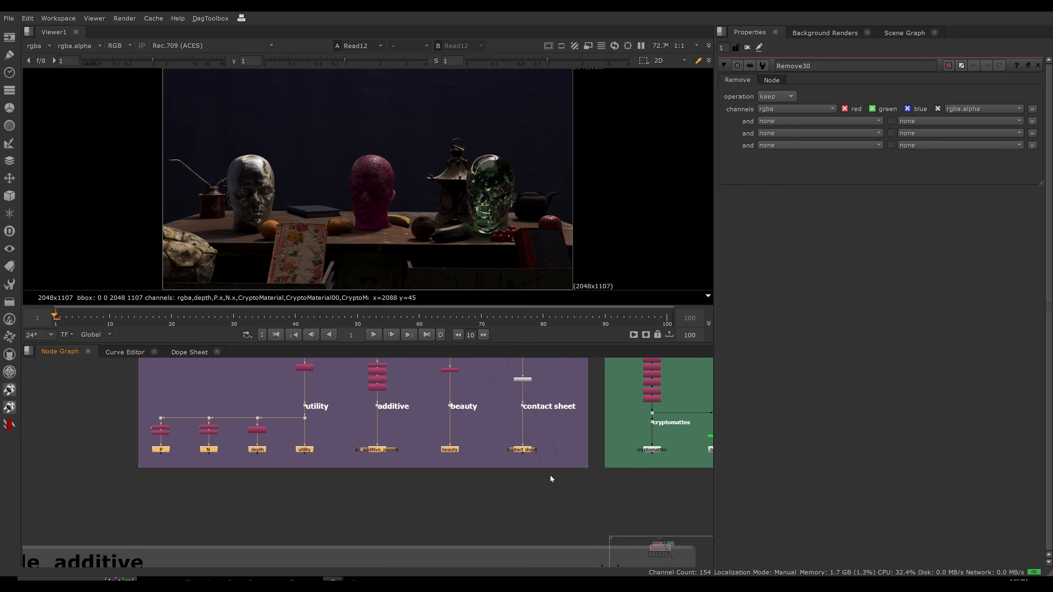
Step: Create a stamp from the beauty anchor and place it just below the CG aov's backdrop
left_click(450, 450)
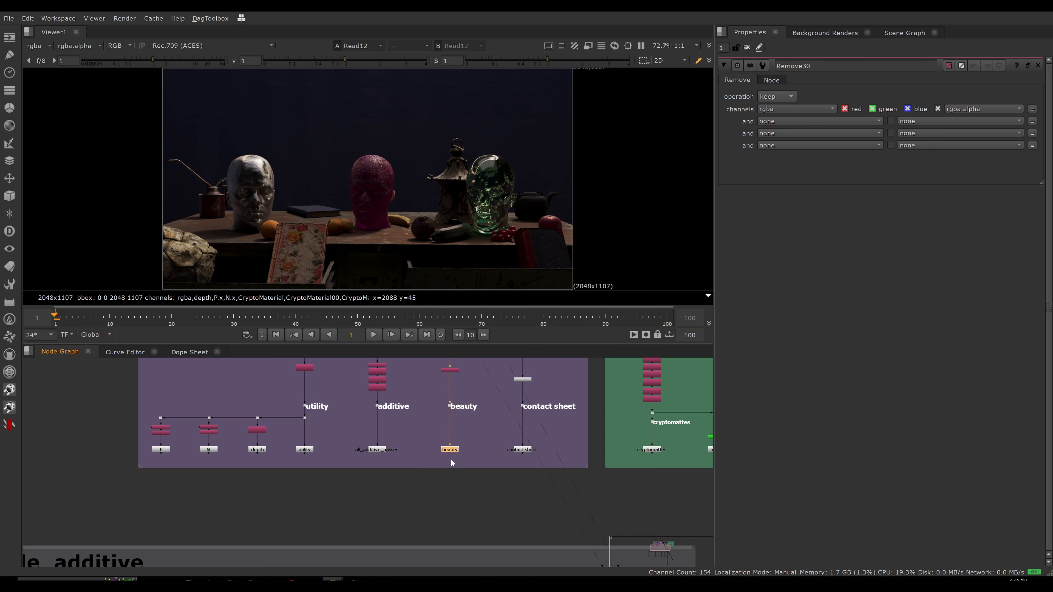
key("F8")
left_click_drag(450, 463, 450, 506)
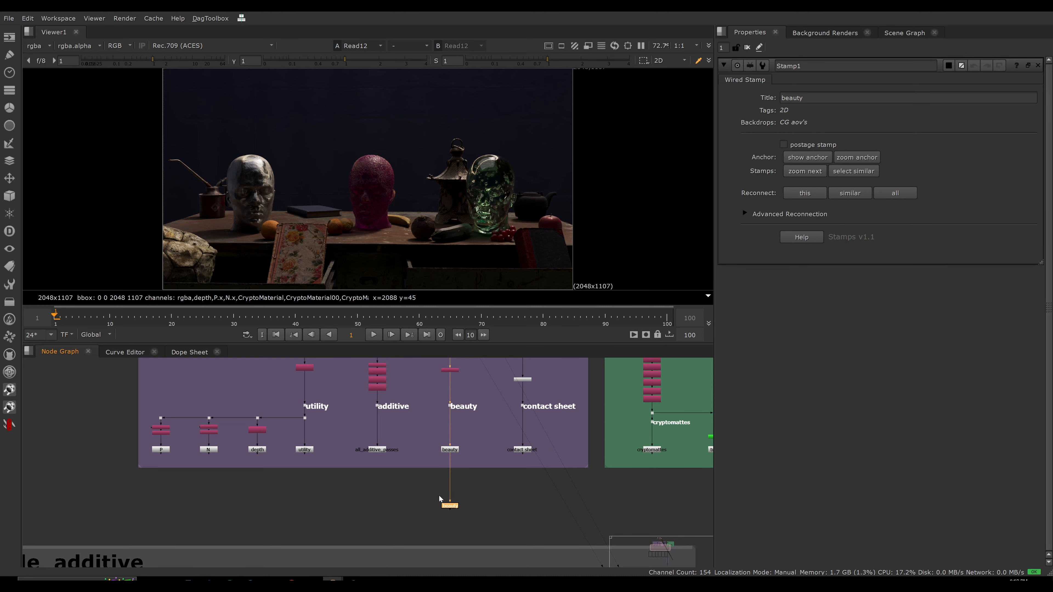
middle_click_drag(488, 499, 450, 466)
left_click_drag(379, 405, 365, 502)
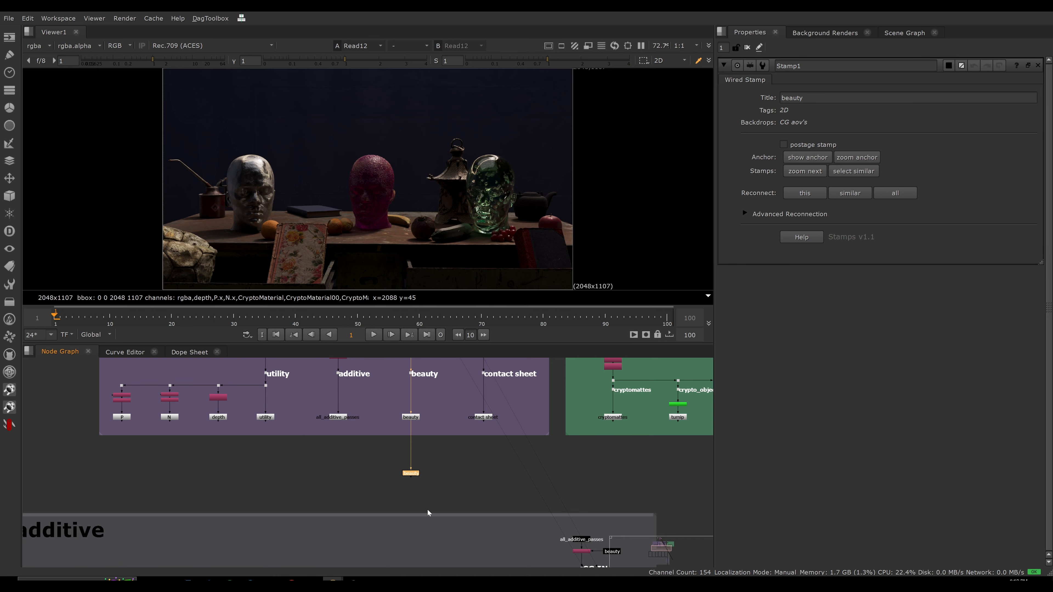
Step: View the new beauty stamp's output, and highlight the all_additive_passes and beauty stamps feeding the CG IN dot
key("1")
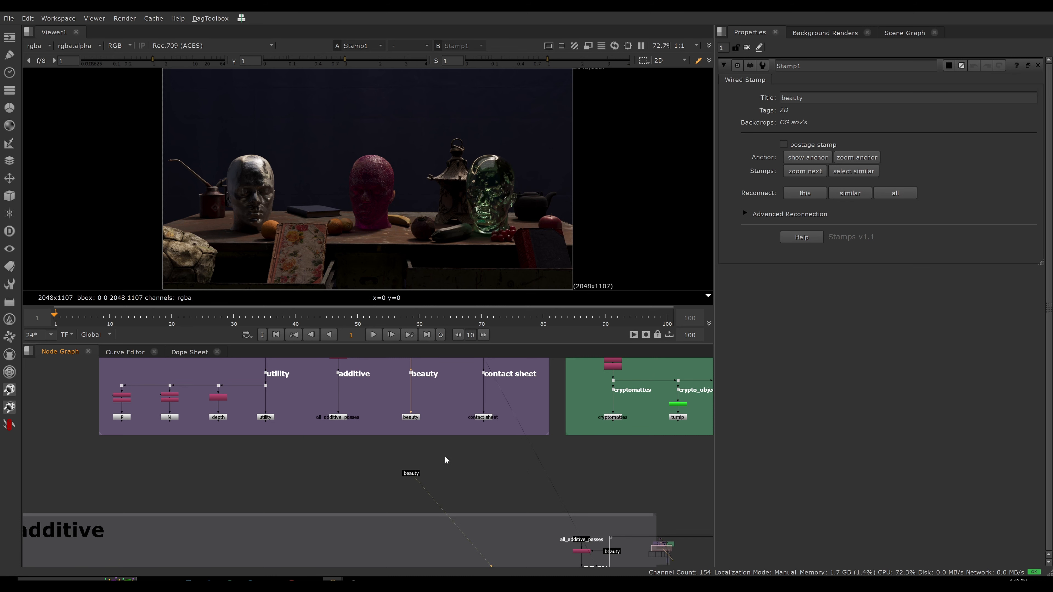
left_click(410, 473)
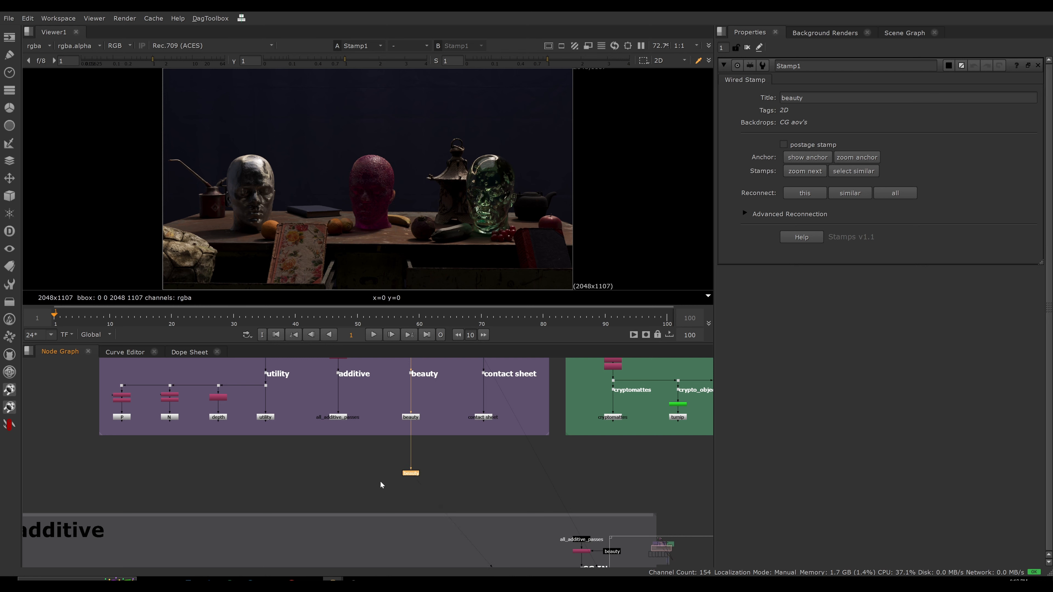
scroll(373, 436, "down", 2)
left_click_drag(532, 516, 365, 438)
middle_click_drag(452, 475, 504, 464, "alt")
left_click_drag(455, 457, 609, 503)
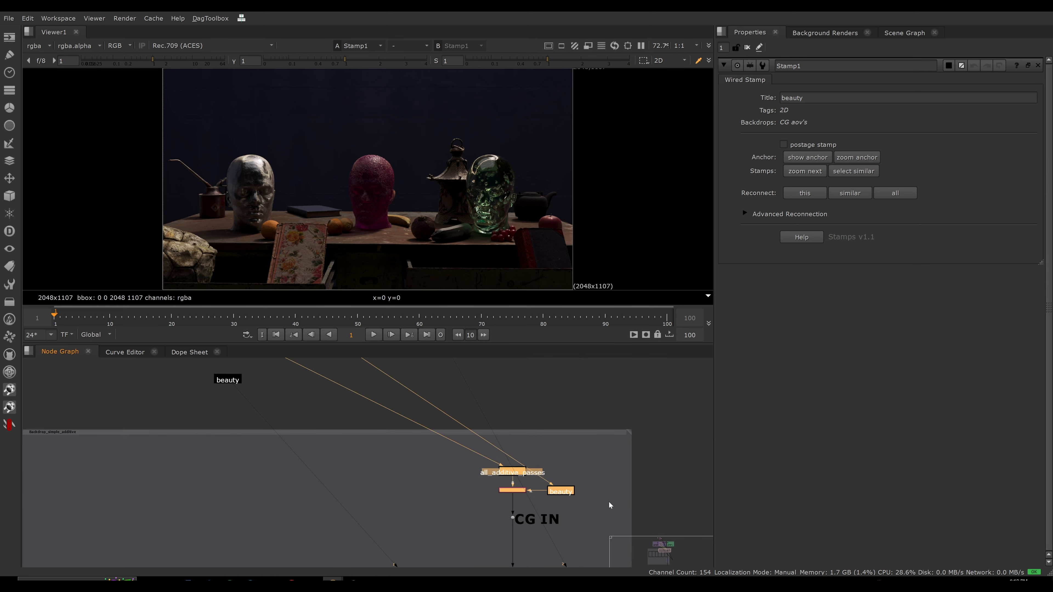
Step: Delete the spare beauty stamp between the CG aov's and simple_additive backdrops
middle_click_drag(554, 479, 393, 461, "alt")
left_click(420, 454)
left_click_drag(377, 421, 435, 462)
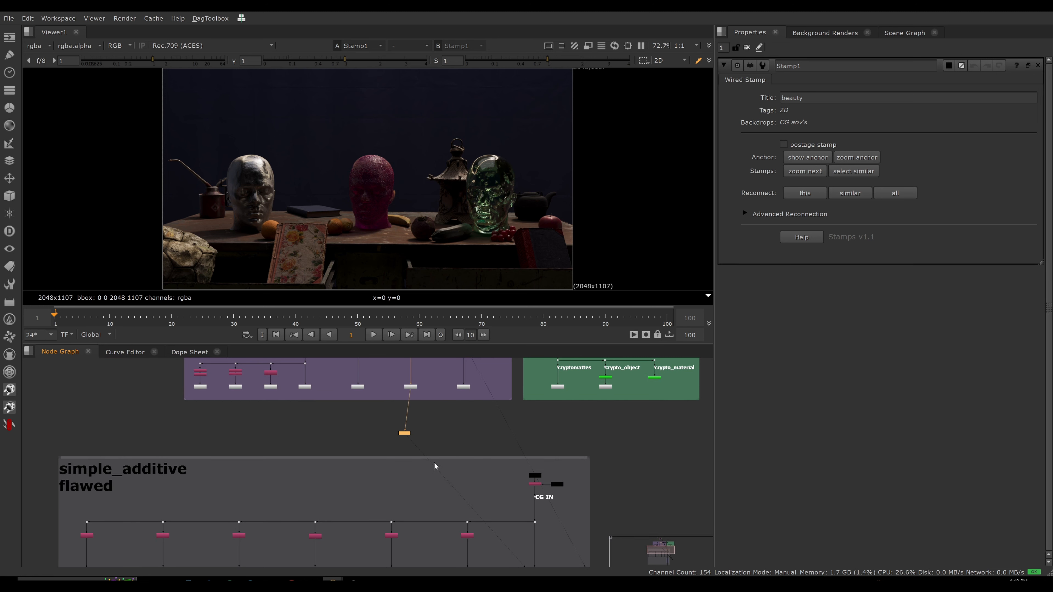
key("Delete")
Step: Highlight everything in the CG, CG aov's and cryptomattes masterLayer backdrops, and frame the whole node graph with nothing selected
scroll(660, 437, "down", 5)
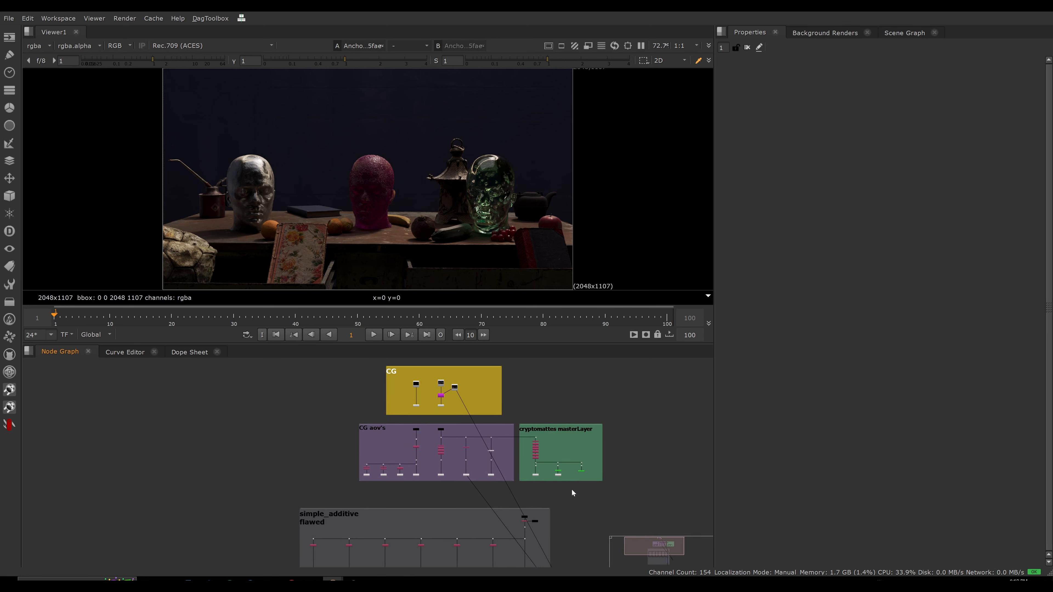
left_click_drag(619, 370, 228, 514)
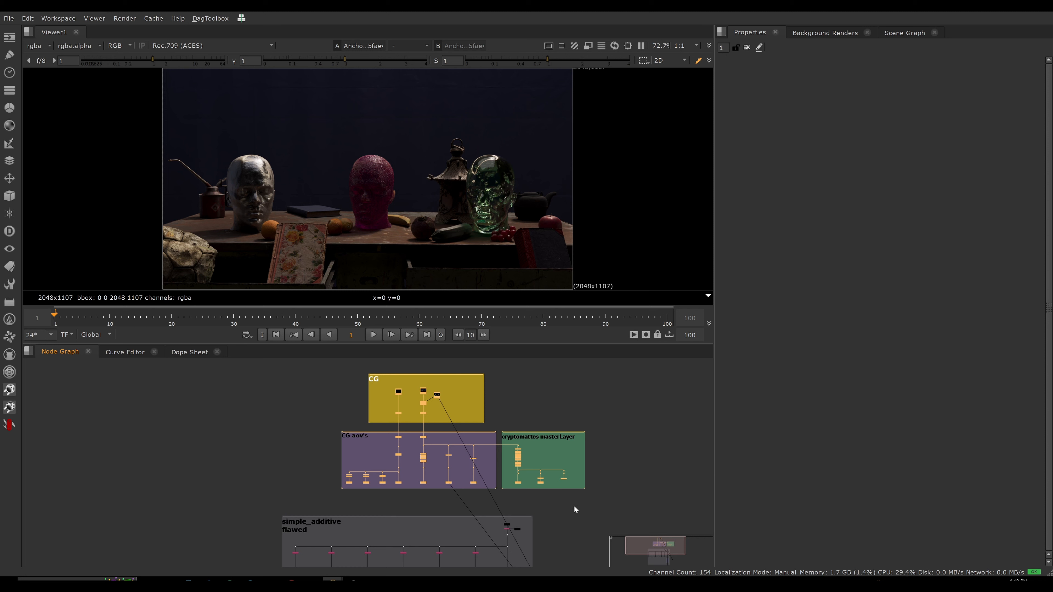
left_click(609, 513)
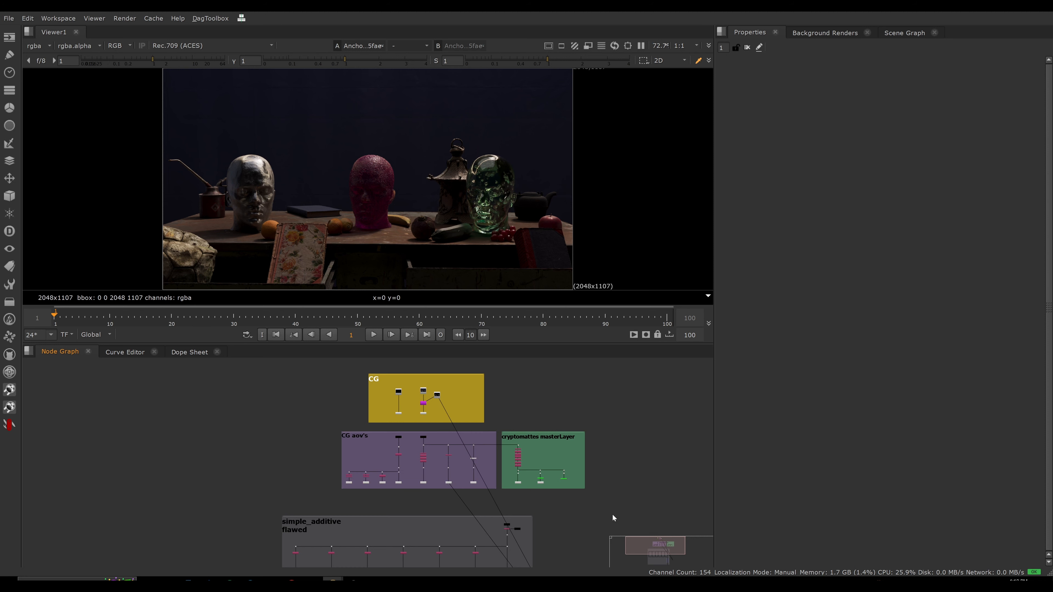
key("f")
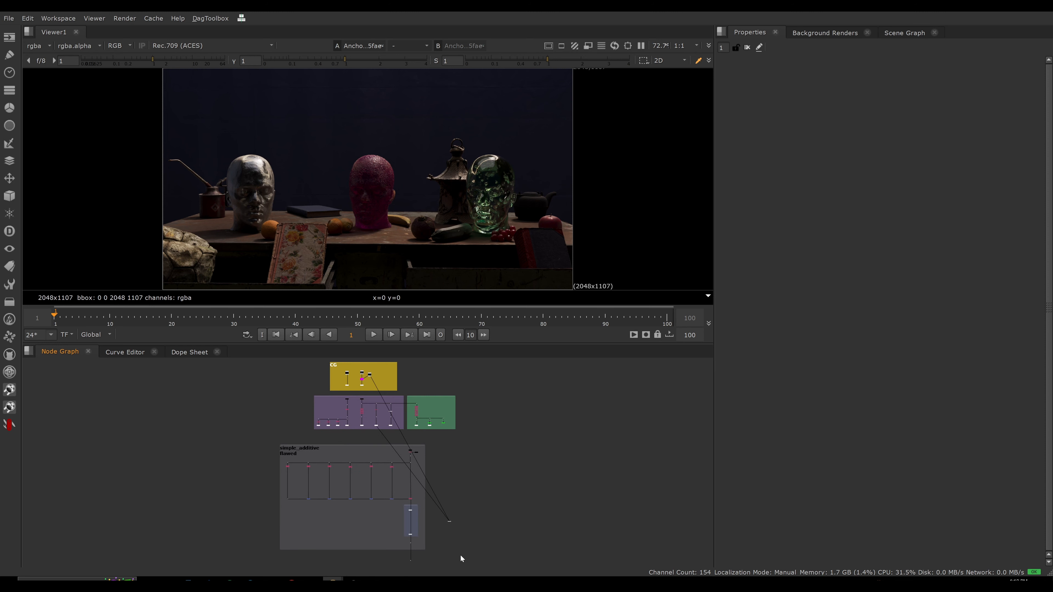
Step: View the final output dot beneath the overall grade in the simple_additive backdrop
left_click_drag(433, 538, 388, 555)
key("1")
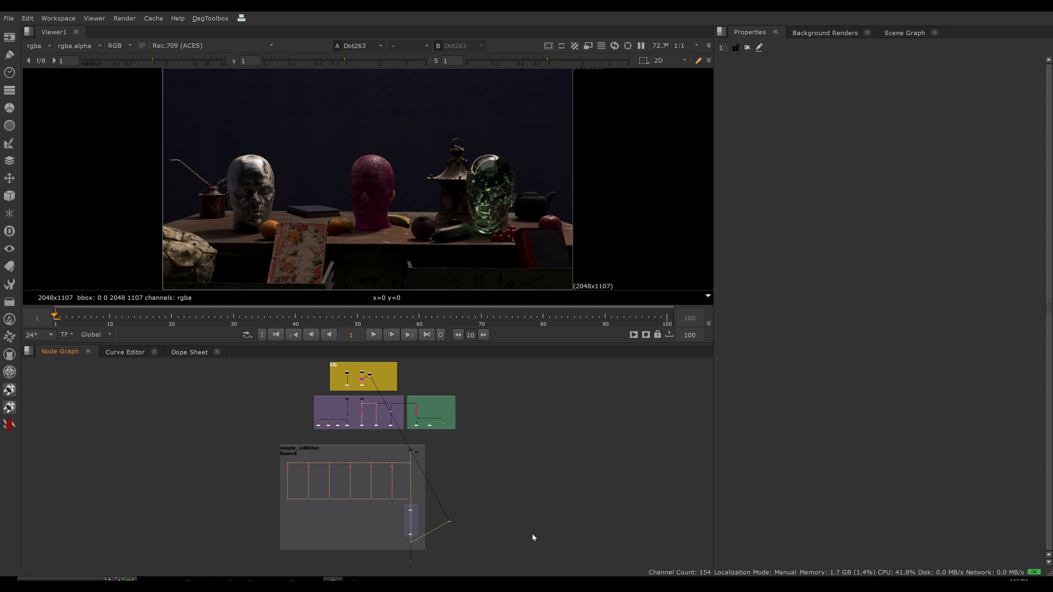
left_click_drag(445, 514, 459, 507)
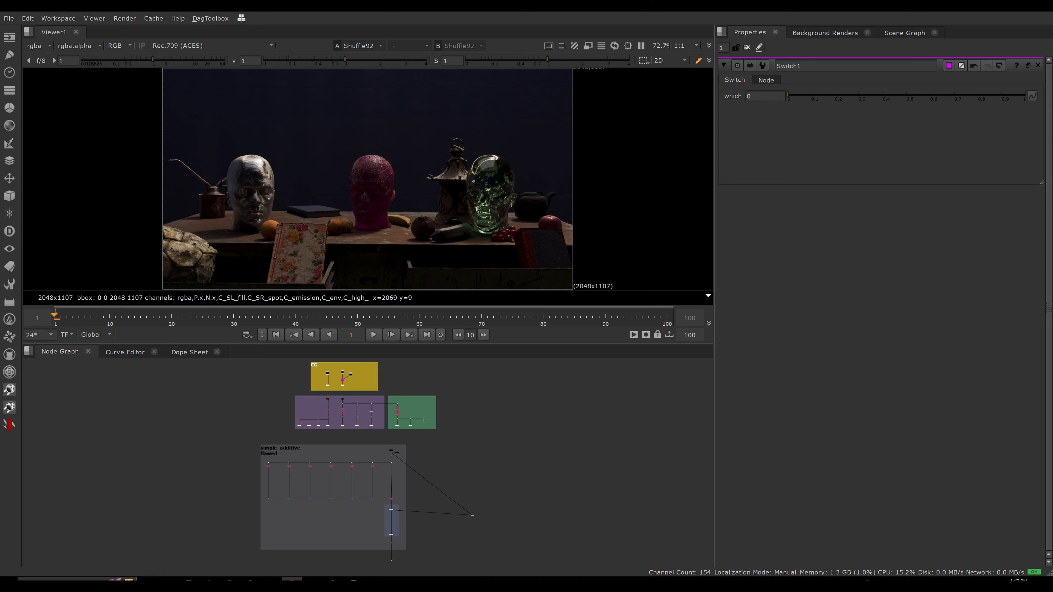
Step: View the all_additive_passes stamp above the CG IN dot
scroll(375, 448, "up", 5)
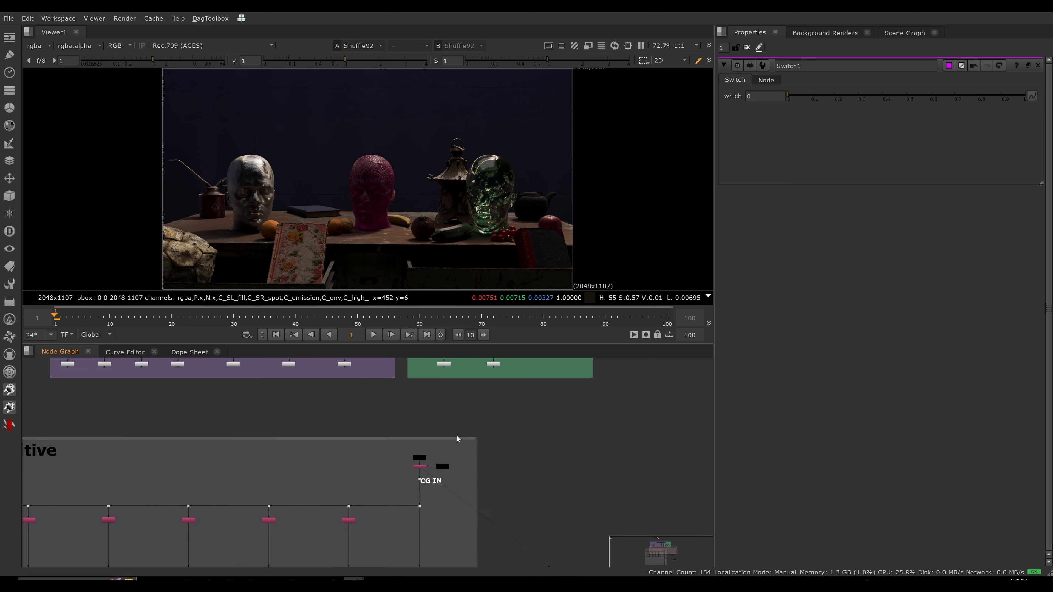
scroll(456, 434, "up", 5)
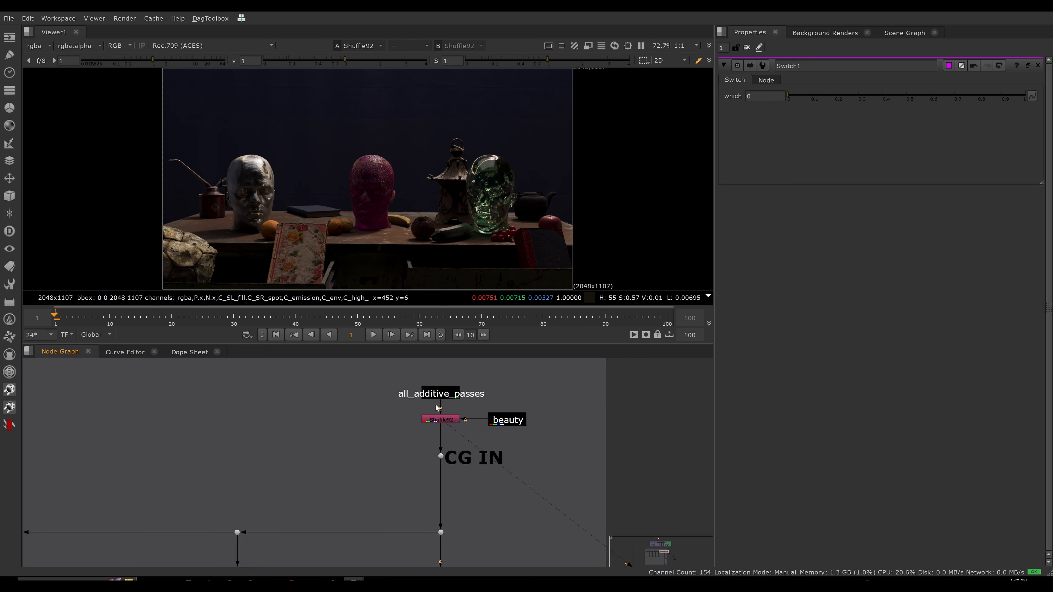
scroll(420, 410, "down", 2)
left_click_drag(384, 371, 471, 411)
key("1")
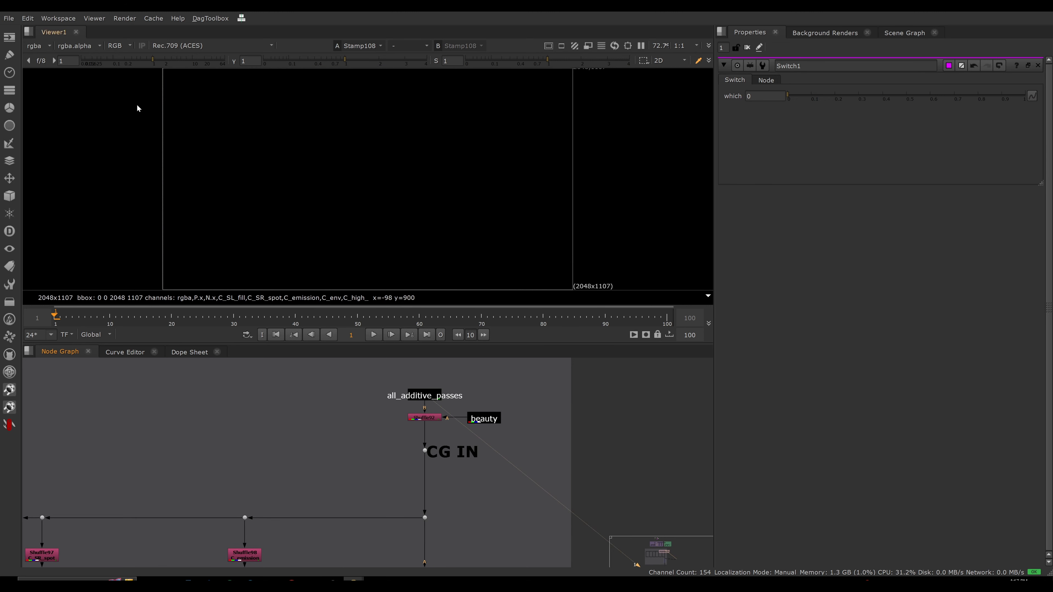
Step: Display the C_emission, C_SR_spot and combinedglossyreflection layers of the all_additive_passes stamp in turn, and return to rgba
left_click(37, 45)
left_click(43, 131)
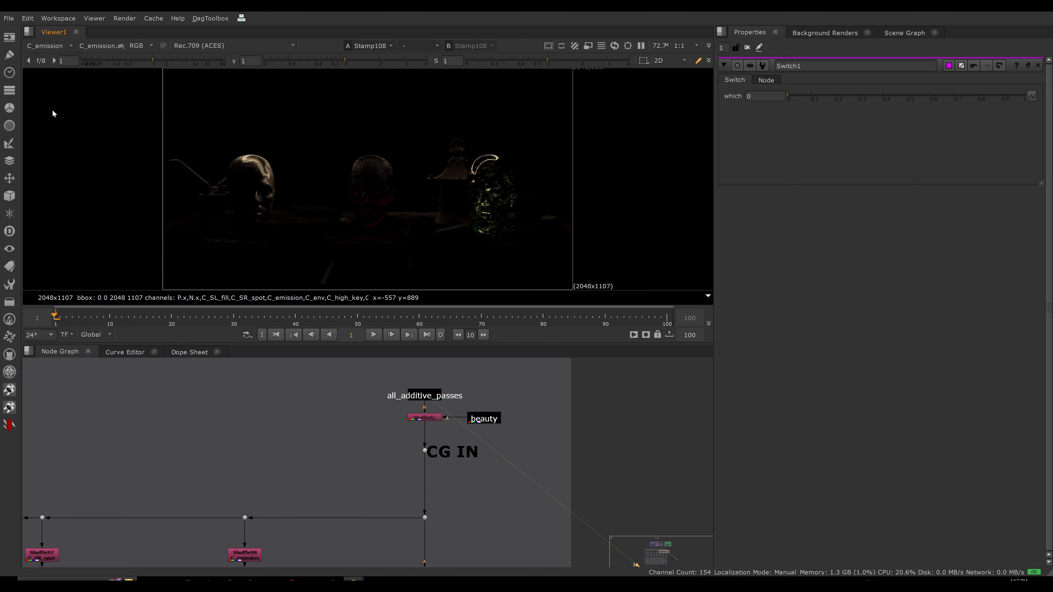
left_click(37, 46)
left_click(56, 115)
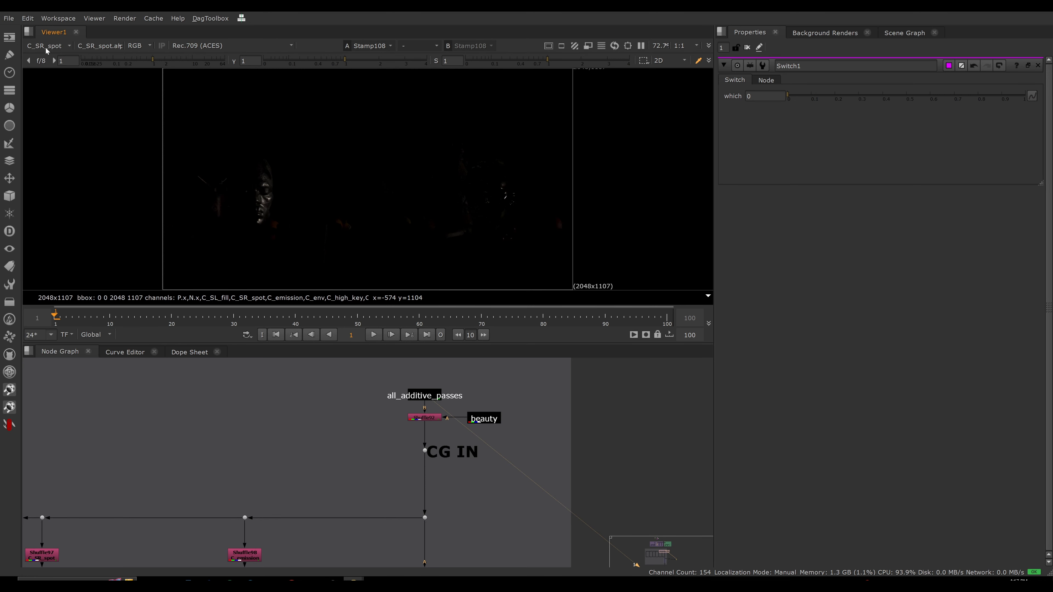
left_click(46, 46)
left_click(122, 254)
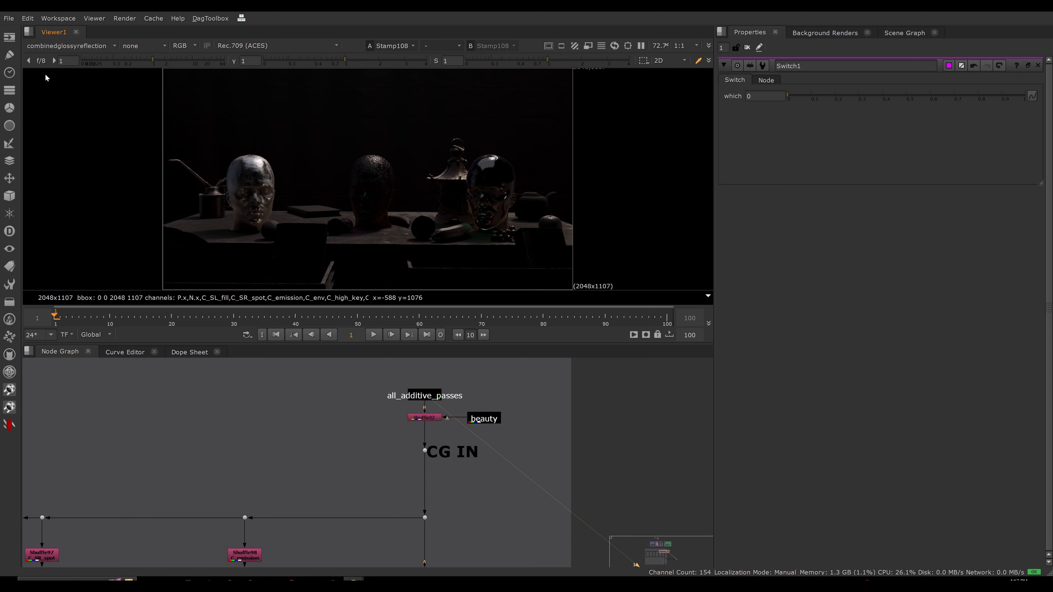
left_click(46, 46)
left_click(43, 87)
Step: View Shuffle92 above CG IN, inspect its channel mapping, and toggle the alpha display on and off
left_click(424, 417)
key("1")
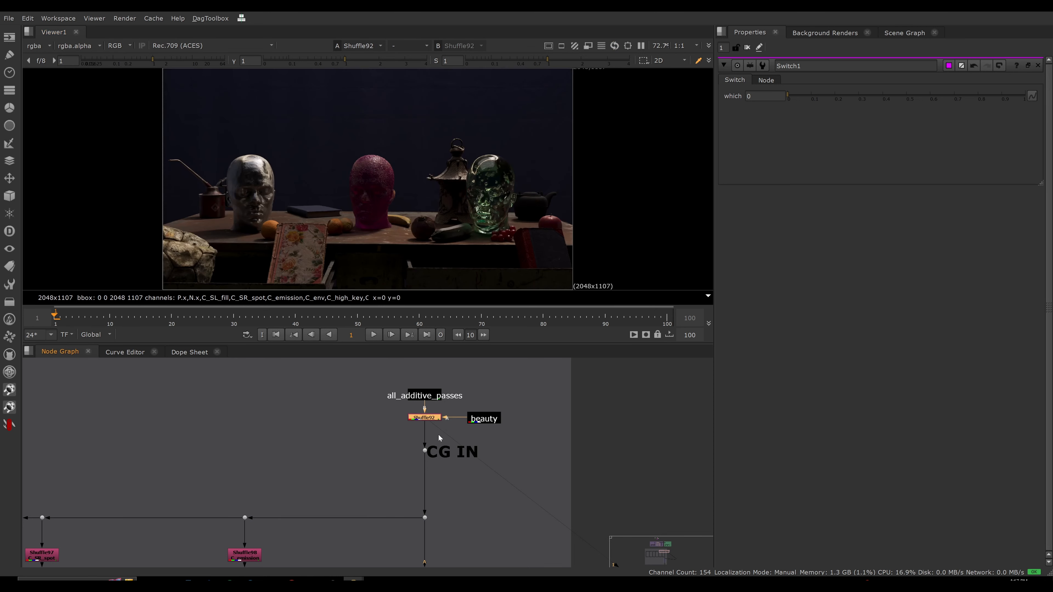
double_click(427, 418)
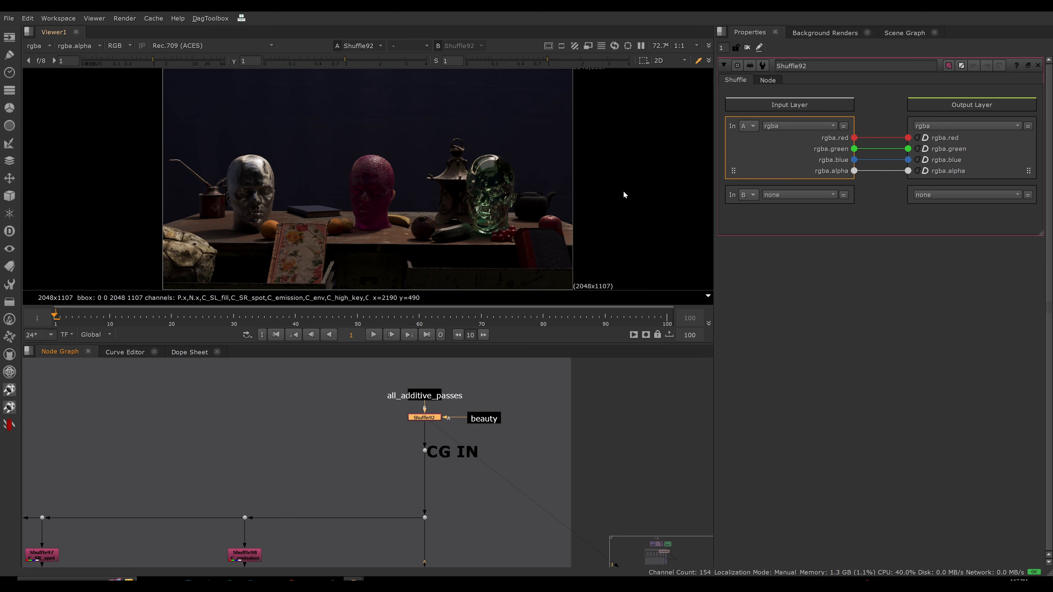
left_click_drag(387, 404, 454, 441)
left_click(464, 438)
key("a")
key("a")
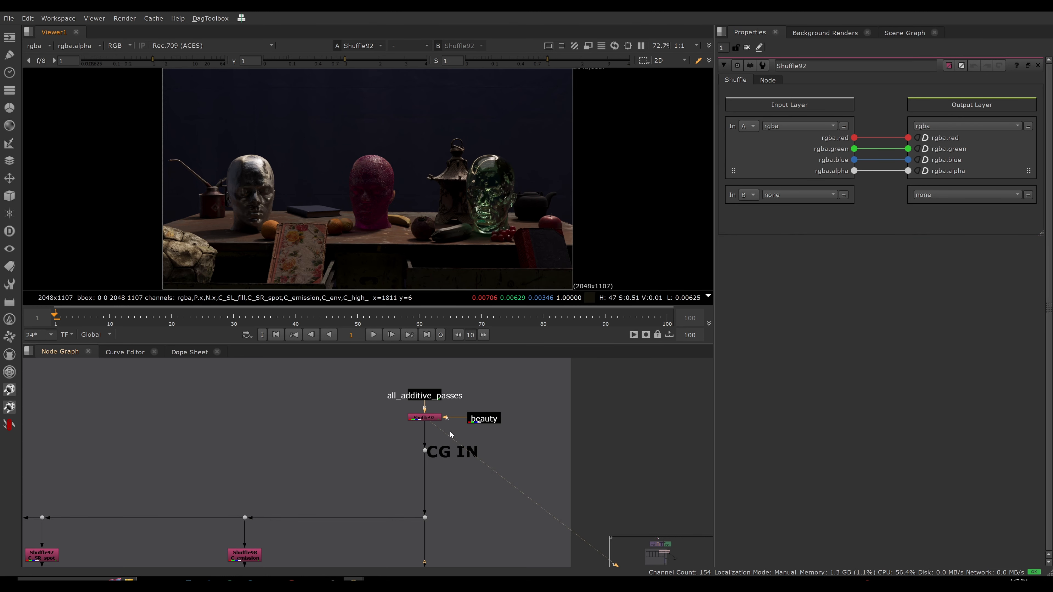
Step: View the result at the CG IN dot and open the dot's properties
left_click_drag(387, 436, 438, 455)
key("1")
left_click(438, 455)
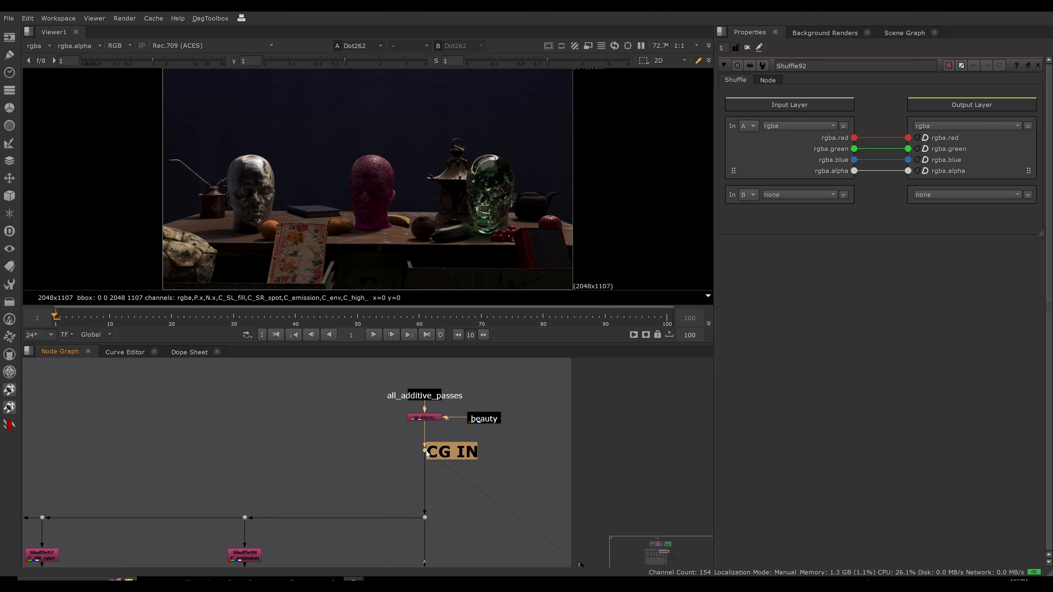
Step: Inspect the channel settings of the C_emission shuffle in the simple_additive row and view its output
scroll(350, 474, "down", 3)
middle_click_drag(350, 474, 519, 379)
scroll(423, 415, "down", 4)
scroll(528, 391, "up", 4)
scroll(528, 391, "down", 1)
middle_click_drag(560, 418, 492, 410)
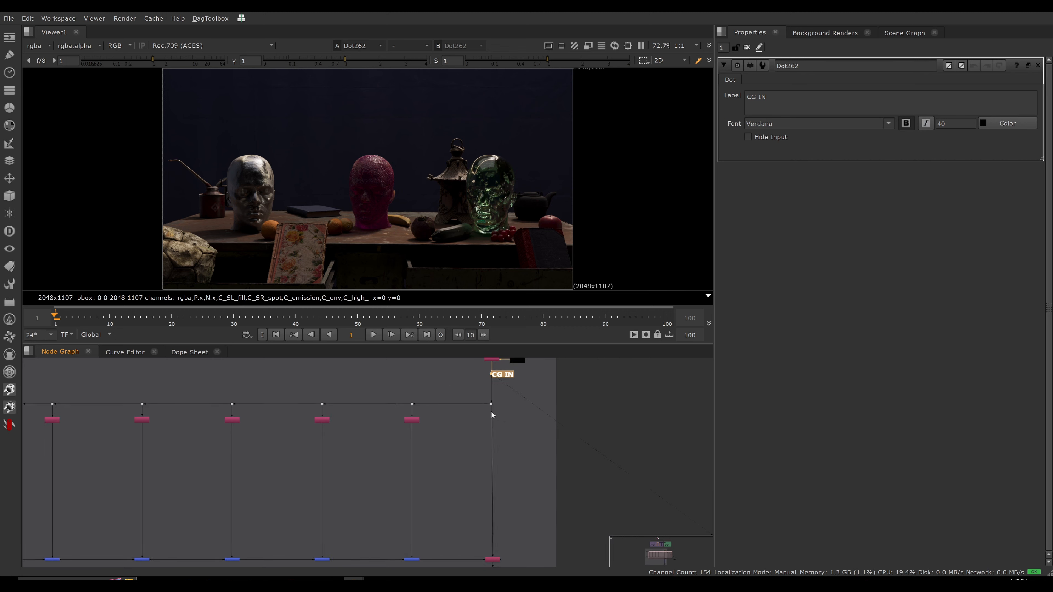
scroll(492, 411, "up", 5)
middle_click_drag(409, 463, 523, 485)
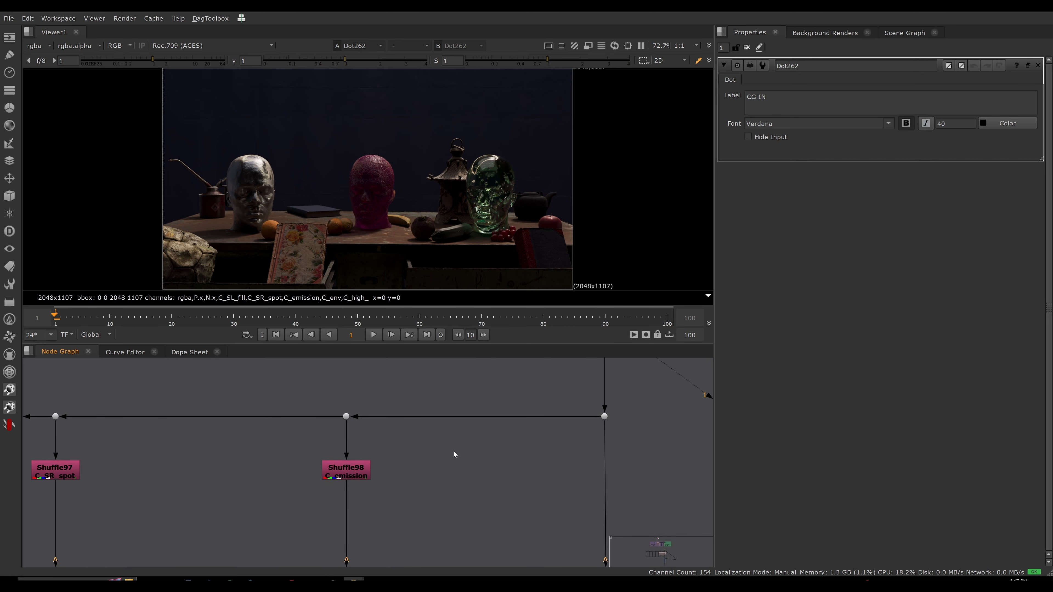
left_click_drag(438, 448, 300, 496)
double_click(342, 475)
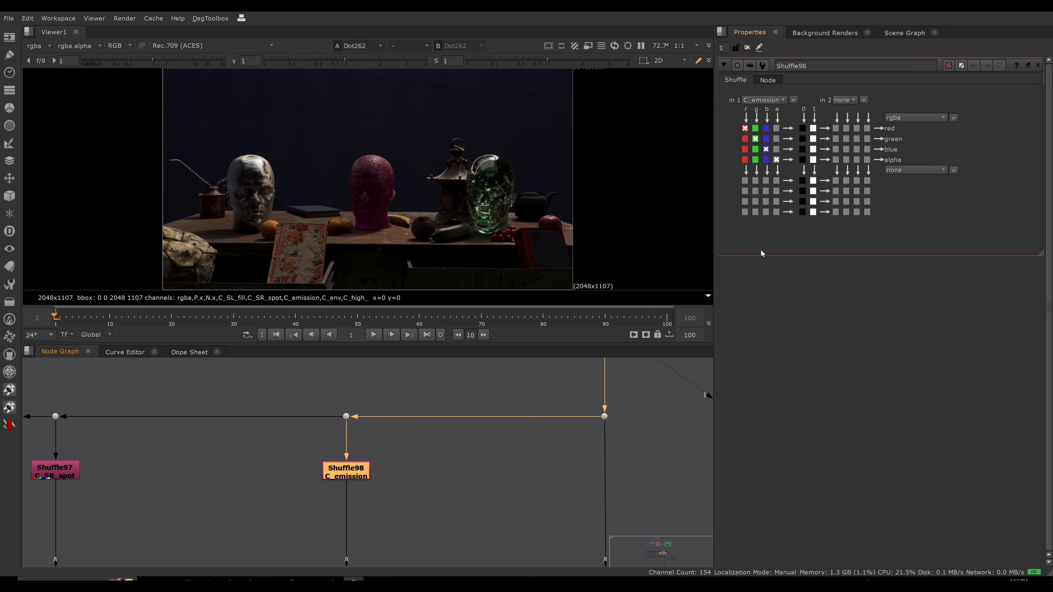
left_click_drag(289, 449, 417, 510)
key("1")
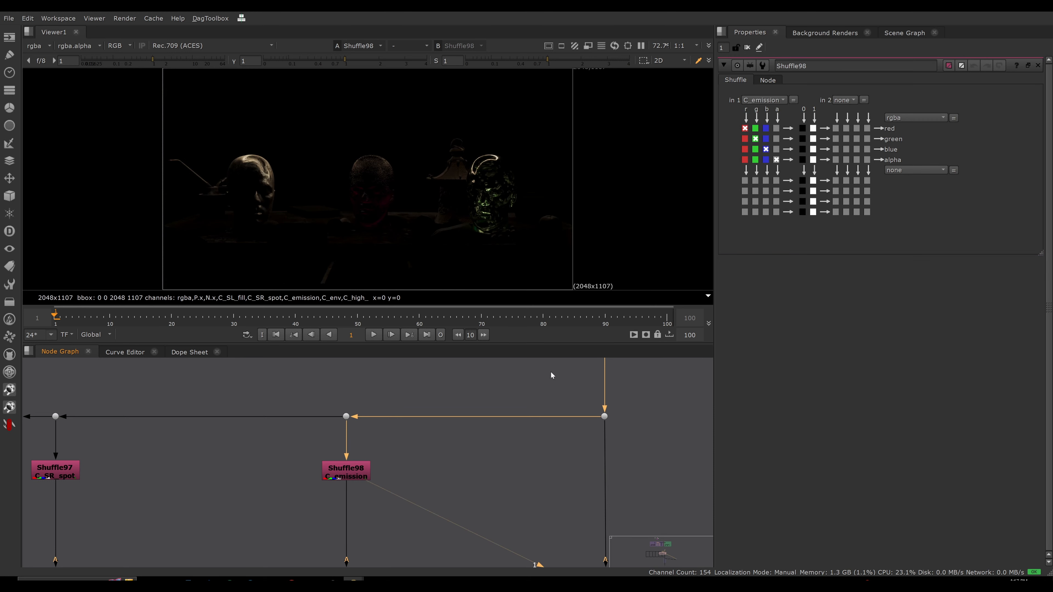
Step: View the C_SR_spot shuffle's output and inspect its channel settings
middle_click_drag(246, 449, 517, 433)
left_click_drag(258, 422, 352, 459)
key("1")
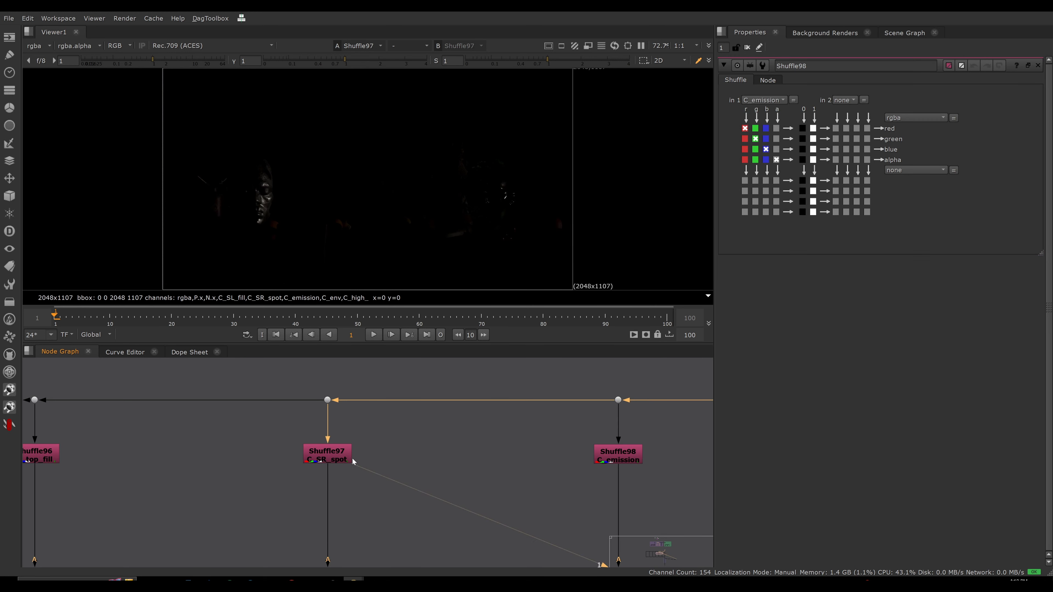
double_click(338, 456)
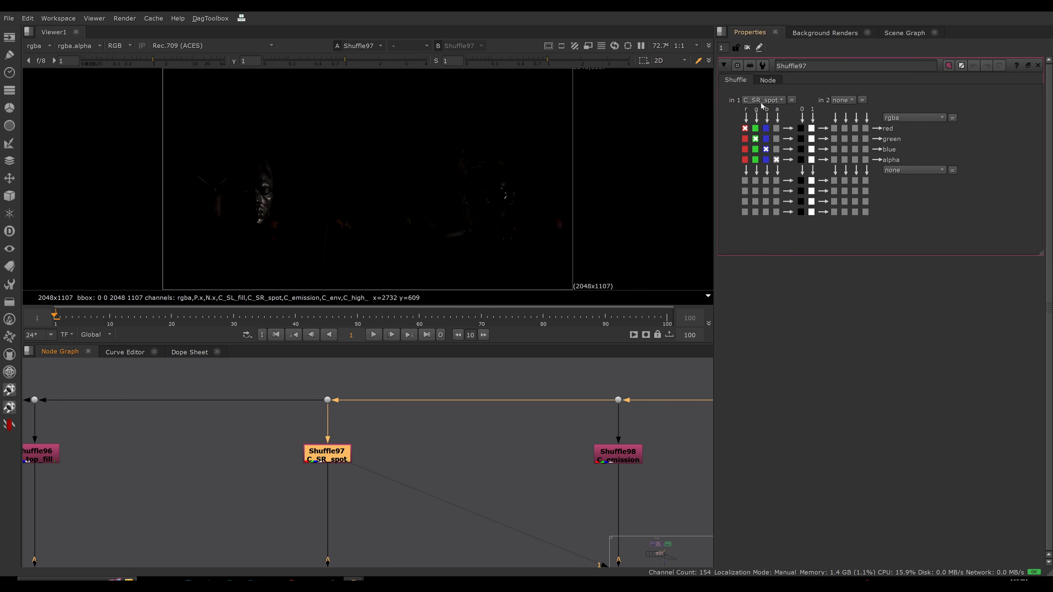
Step: View the output of the C_top_fill shuffle in the simple_additive row
scroll(169, 438, "down", 1)
middle_click_drag(169, 438, 282, 437)
left_click(177, 442)
key("1")
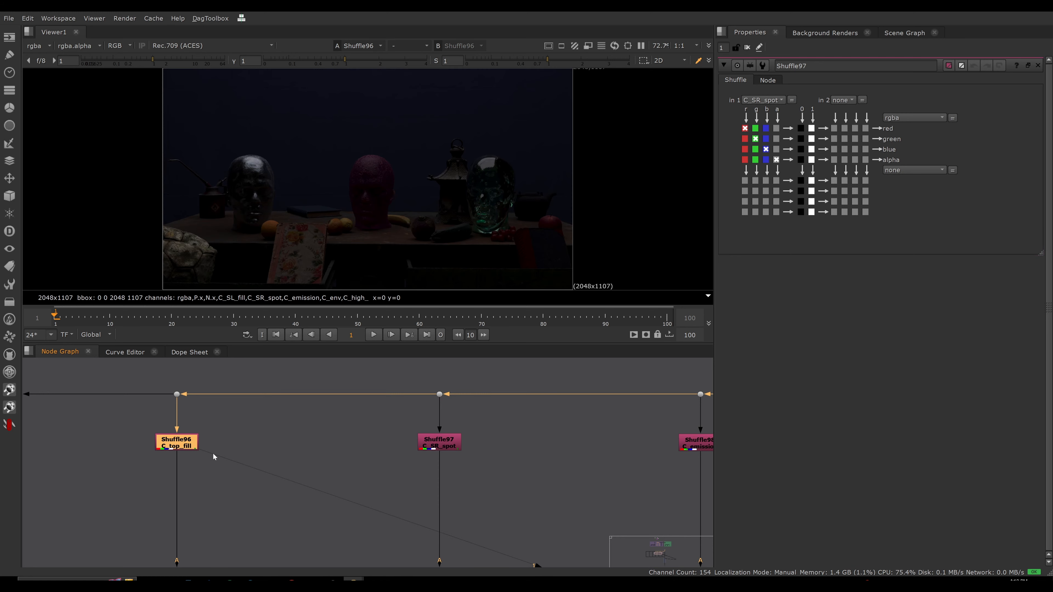
Step: View the output of the C_SL_fill shuffle and inspect its channel settings
scroll(339, 439, "down", 3)
scroll(335, 427, "up", 3)
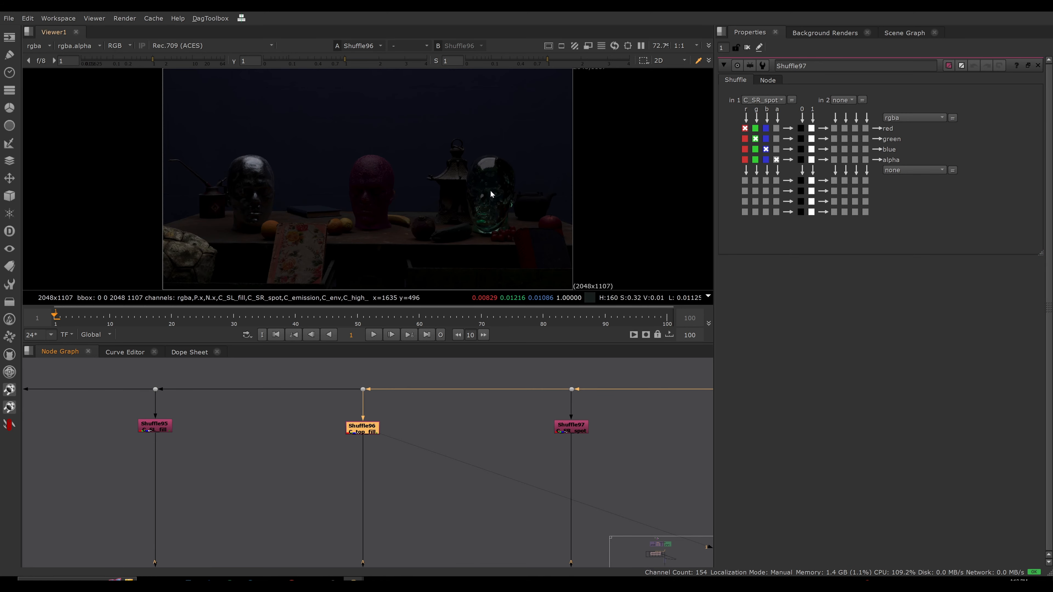
scroll(342, 415, "down", 3)
scroll(322, 419, "up", 3)
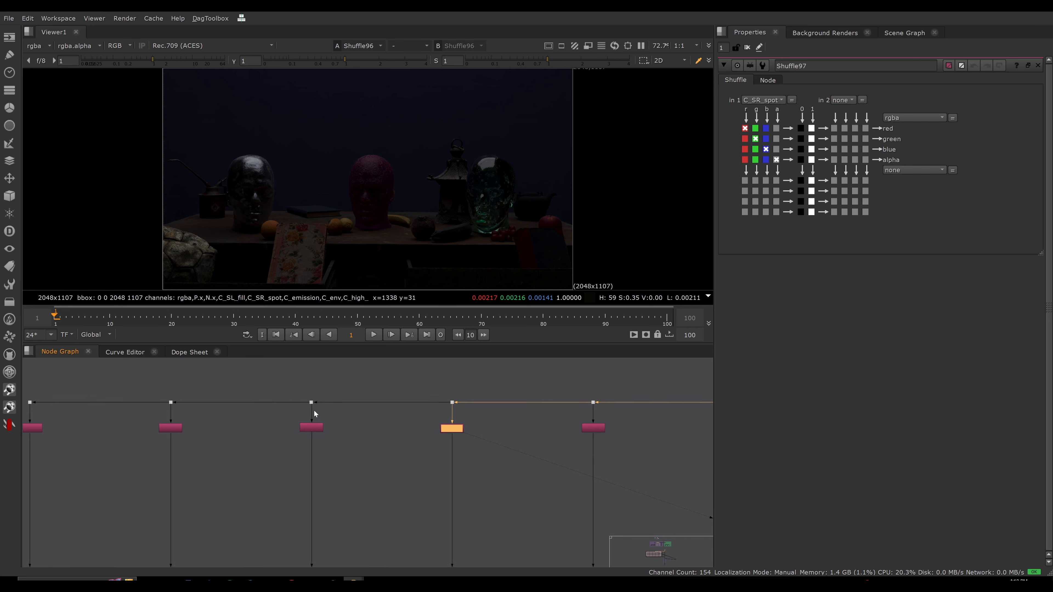
left_click(346, 432)
key("1")
double_click(350, 434)
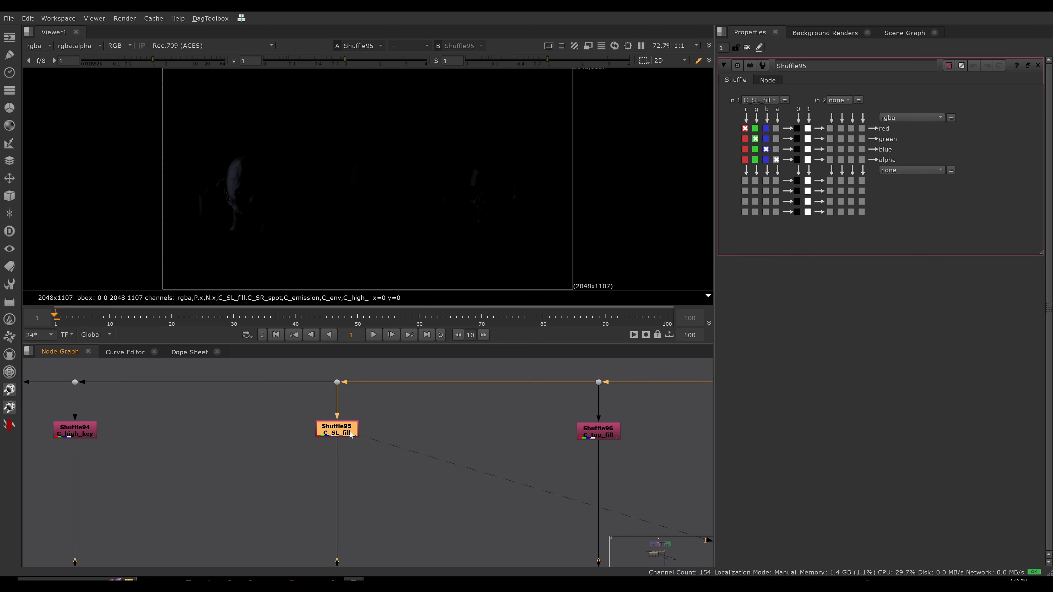
Step: View the C_SL_fill shuffle again and compare it with the C_high_key shuffle's output
middle_click_drag(242, 413, 383, 418)
left_click(212, 439)
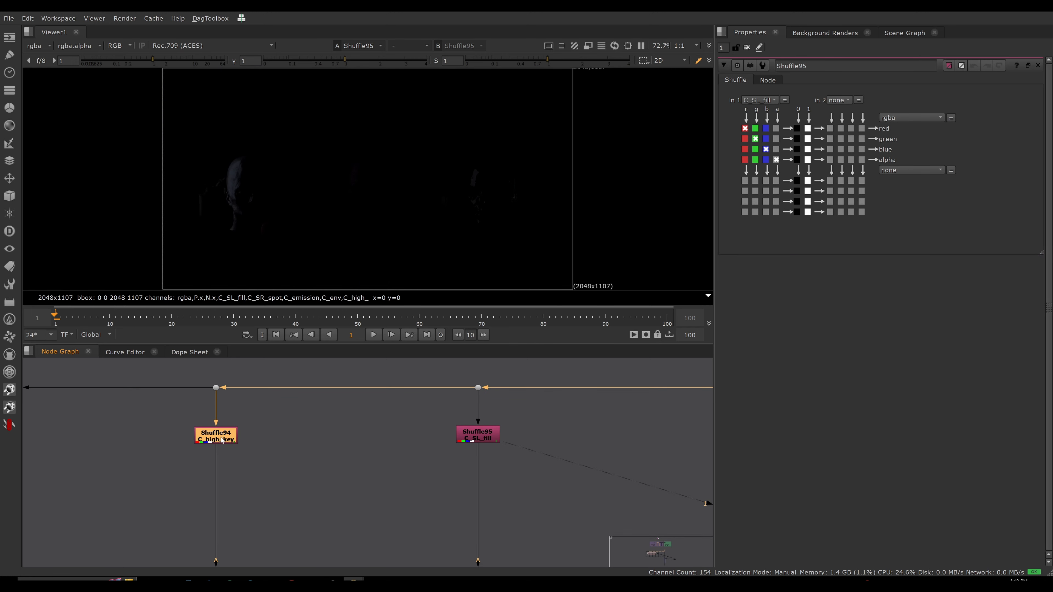
left_click(469, 442)
key("1")
left_click(218, 437)
key("1")
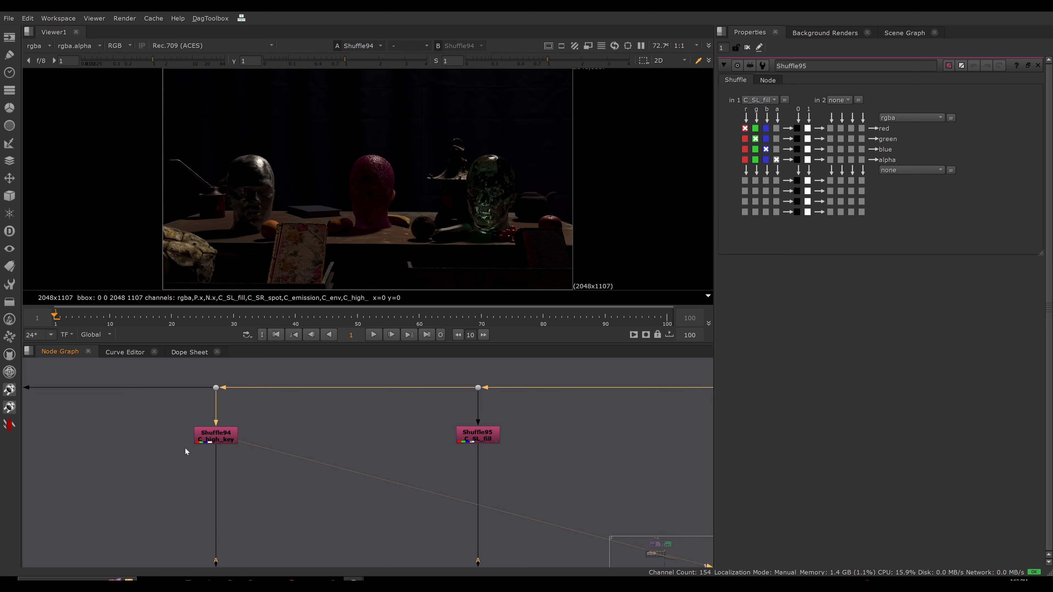
Step: View the output of Shuffle93, the last shuffle in the simple_additive row beyond C_high_key
middle_click_drag(231, 423, 364, 429)
middle_click_drag(172, 427, 232, 421)
left_click(290, 438)
key("1")
Step: Highlight the whole row of light shuffles in the simple_additive backdrop, clear the selection, and frame the entire node graph
scroll(379, 415, "down", 3)
scroll(242, 423, "down", 5)
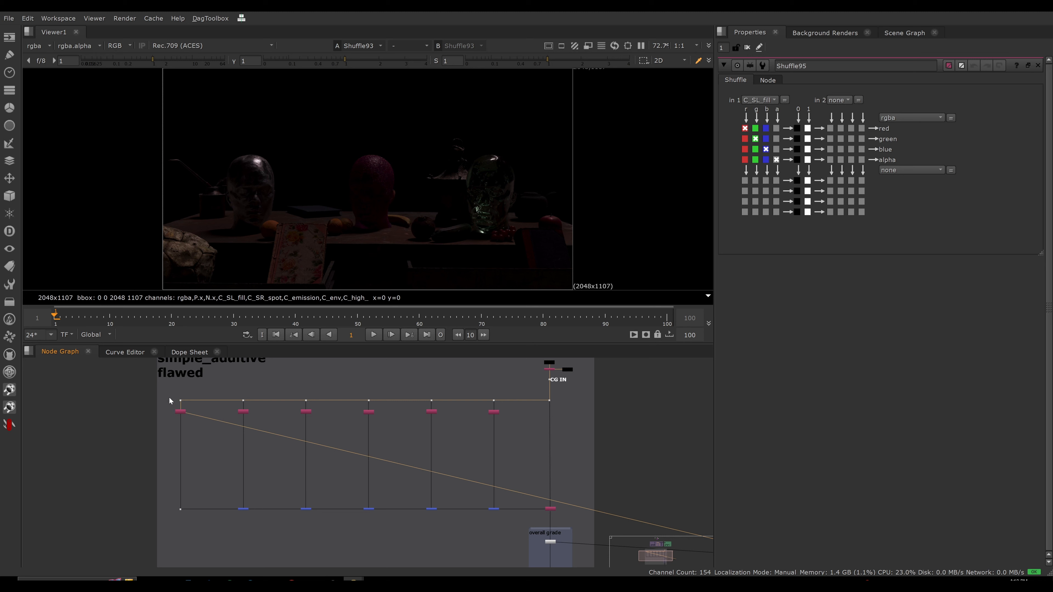
left_click_drag(160, 397, 518, 426)
scroll(487, 416, "up", 7)
scroll(539, 392, "up", 1)
scroll(473, 391, "down", 2)
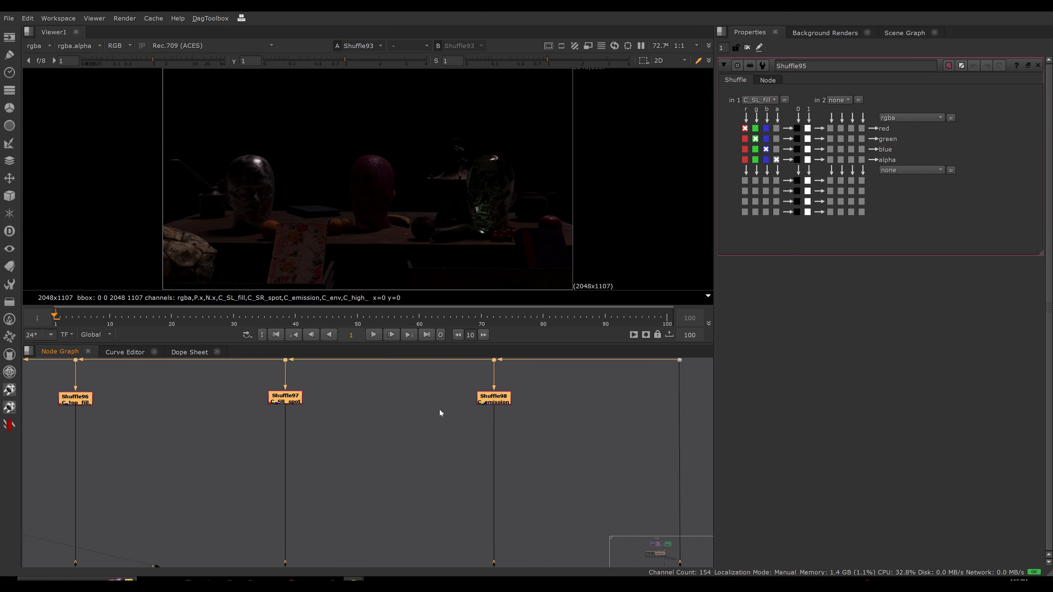
middle_click_drag(439, 410, 517, 409)
left_click(426, 424)
key("f")
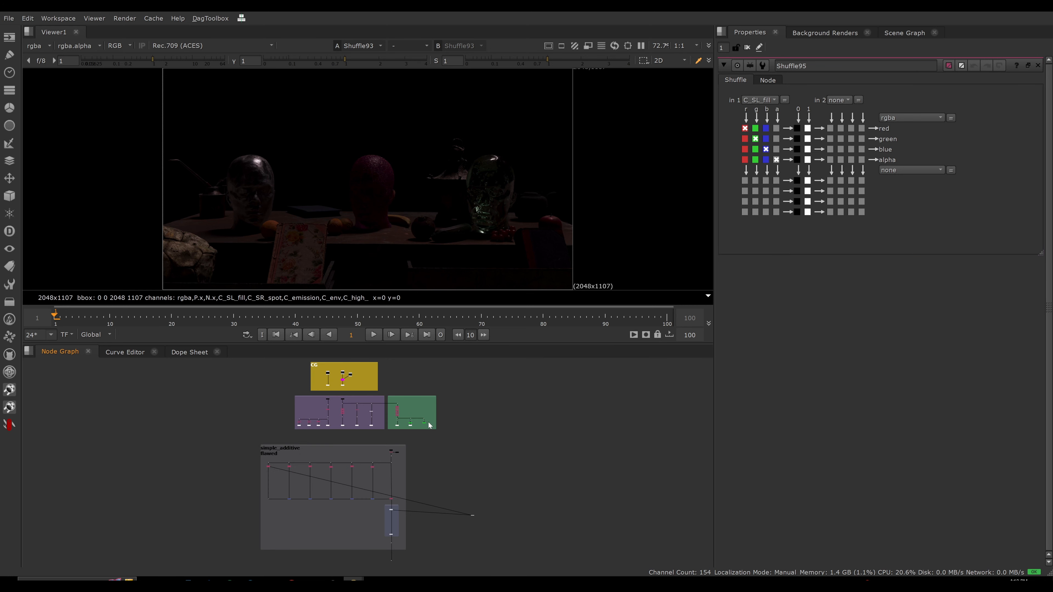
Step: Highlight the six light-pass shuffles along the upper row of the simple_additive backdrop
scroll(343, 455, "up", 8)
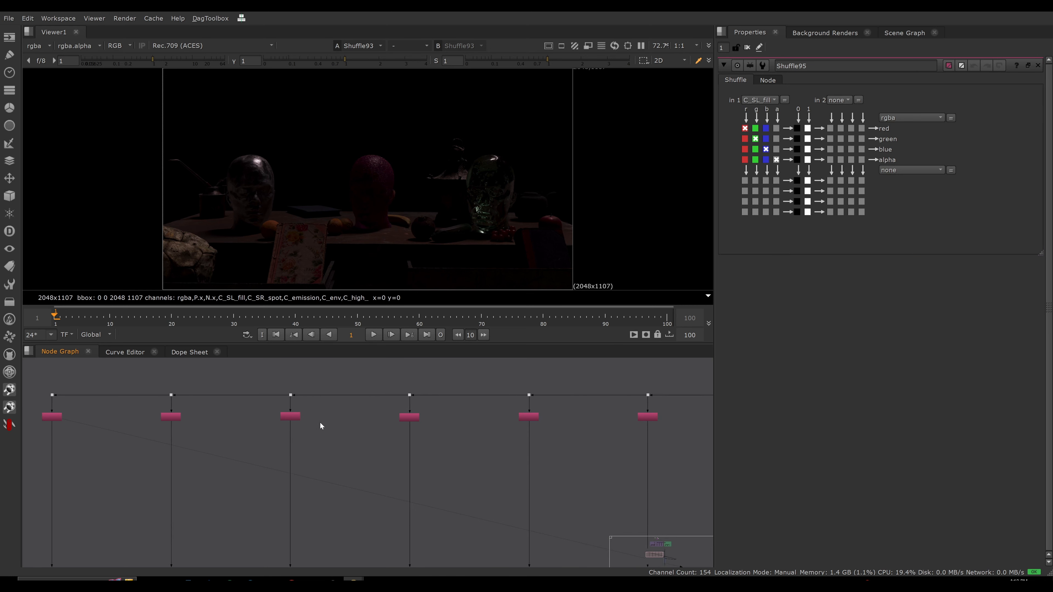
scroll(279, 410, "down", 3)
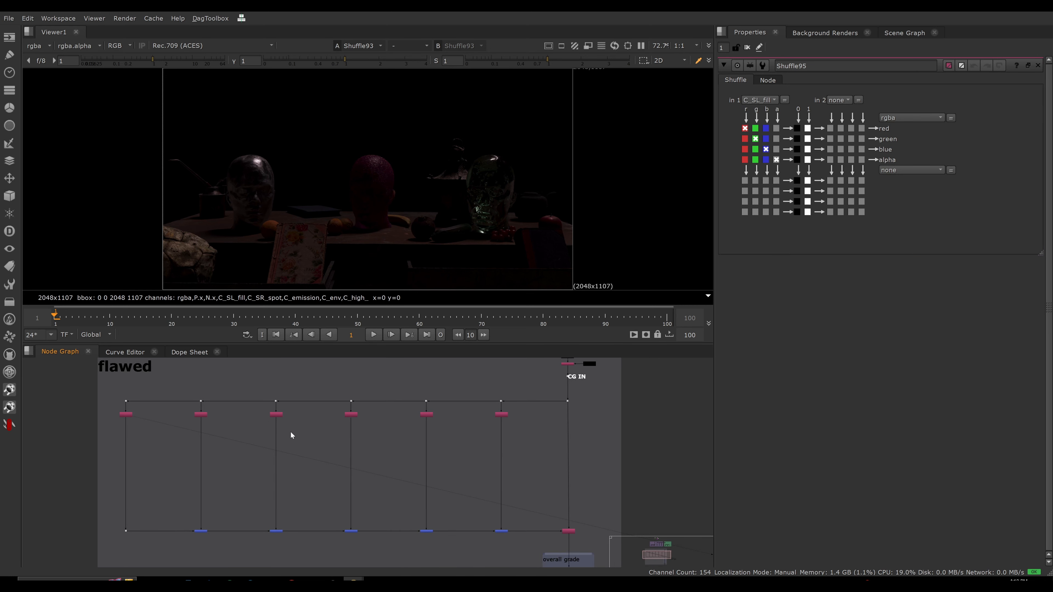
left_click_drag(92, 390, 513, 448)
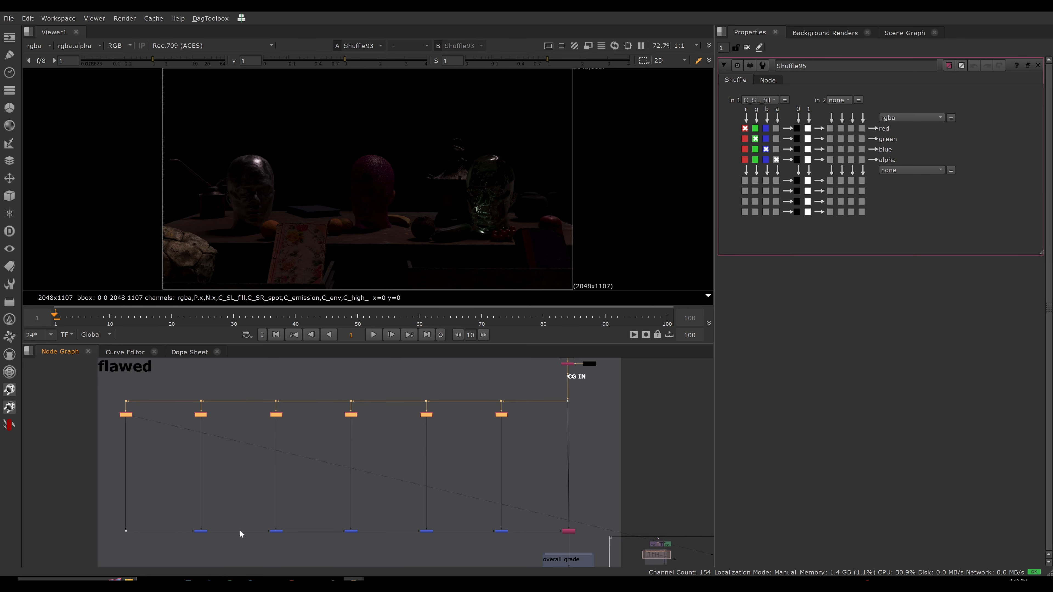
Step: View the output of the dot below the first shuffle, where the merge row begins
middle_click_drag(239, 530, 308, 454)
scroll(219, 416, "up", 4)
left_click_drag(357, 428, 261, 456)
left_click_drag(183, 411, 59, 472)
key("1")
Step: Select the first plus merge and trace the chain of merges through to the Copy node and overall grade
scroll(265, 456, "up", 3)
left_click_drag(245, 415, 337, 457)
middle_click_drag(493, 457, 320, 452)
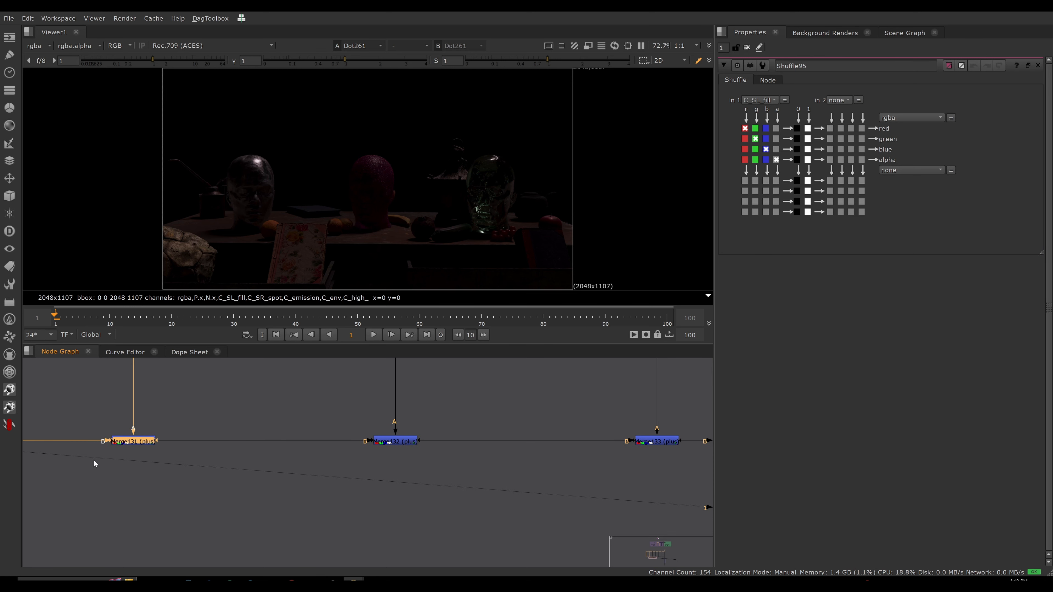
middle_click_drag(445, 456, 245, 448)
middle_click_drag(540, 440, 352, 445)
middle_click_drag(509, 451, 351, 451)
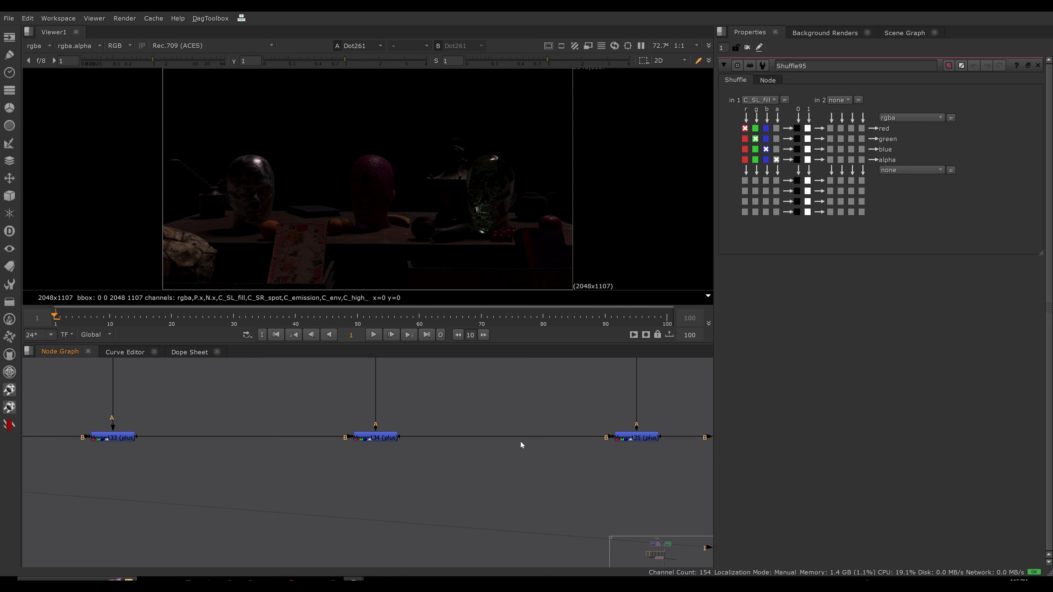
middle_click_drag(520, 441, 374, 430)
scroll(332, 463, "down", 3)
middle_click_drag(332, 468, 273, 501)
scroll(273, 501, "down", 3)
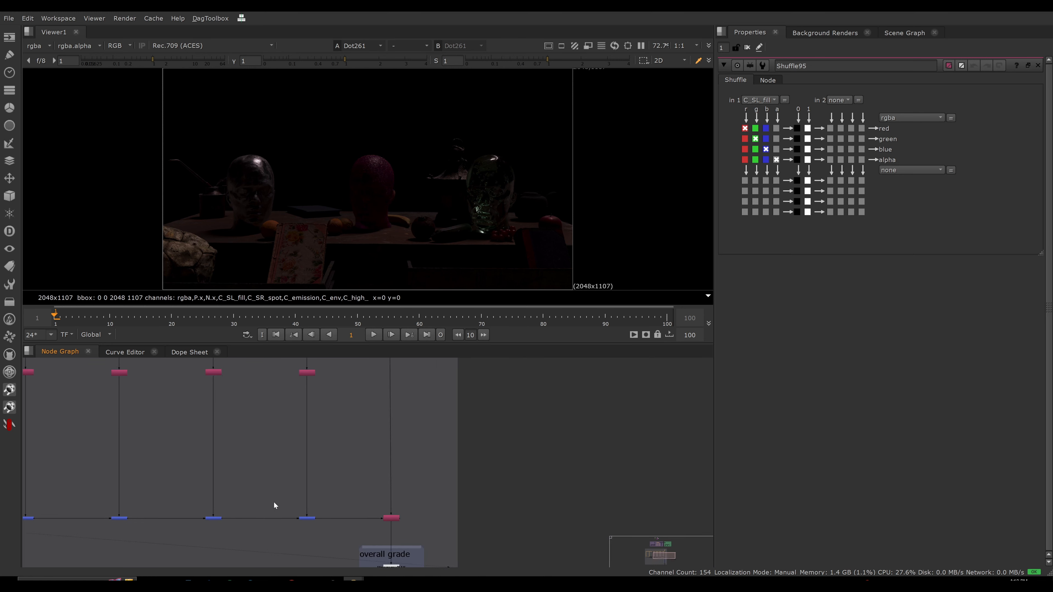
Step: View the output of the final plus merge, Merge135, checking it against the preceding merge in the row
left_click_drag(271, 490, 335, 535)
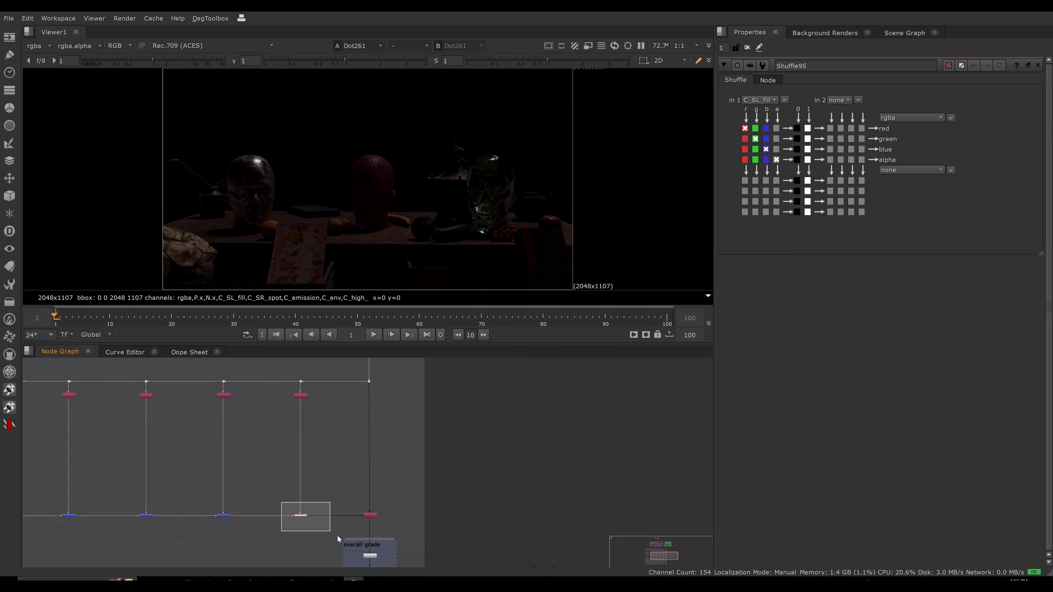
key("1")
left_click_drag(272, 489, 208, 526)
key("1")
left_click_drag(271, 484, 340, 533)
key("1")
Step: Clear the selection and examine the connection from the last plus merge into Copy17, highlighting that merge
scroll(333, 427, "down", 1)
middle_click_drag(318, 473, 313, 443)
scroll(346, 407, "up", 4)
scroll(394, 397, "up", 1)
left_click(360, 440)
scroll(359, 440, "down", 3)
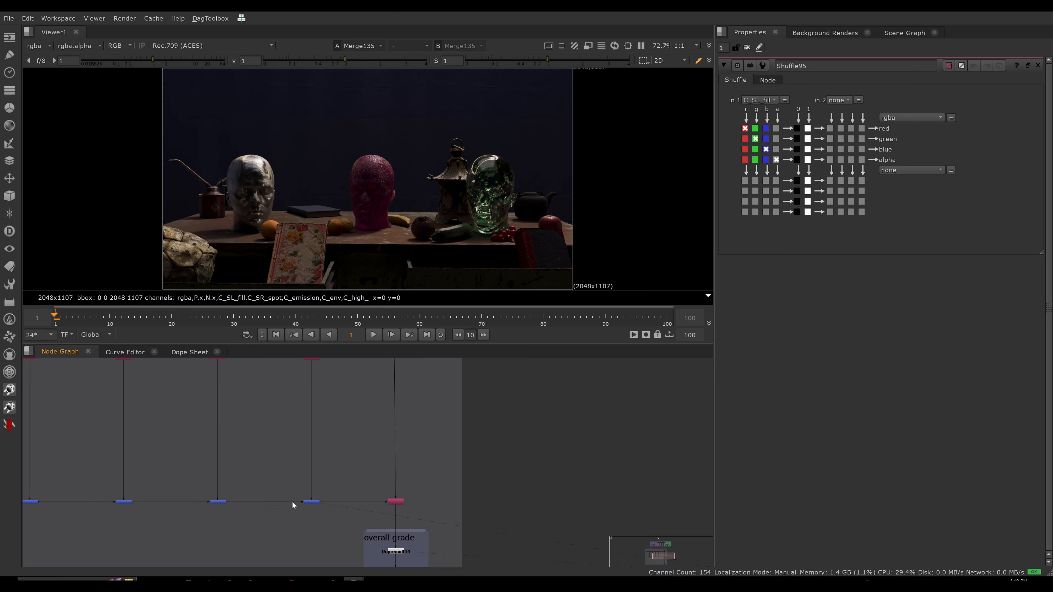
scroll(294, 501, "up", 3)
left_click_drag(384, 475, 257, 533)
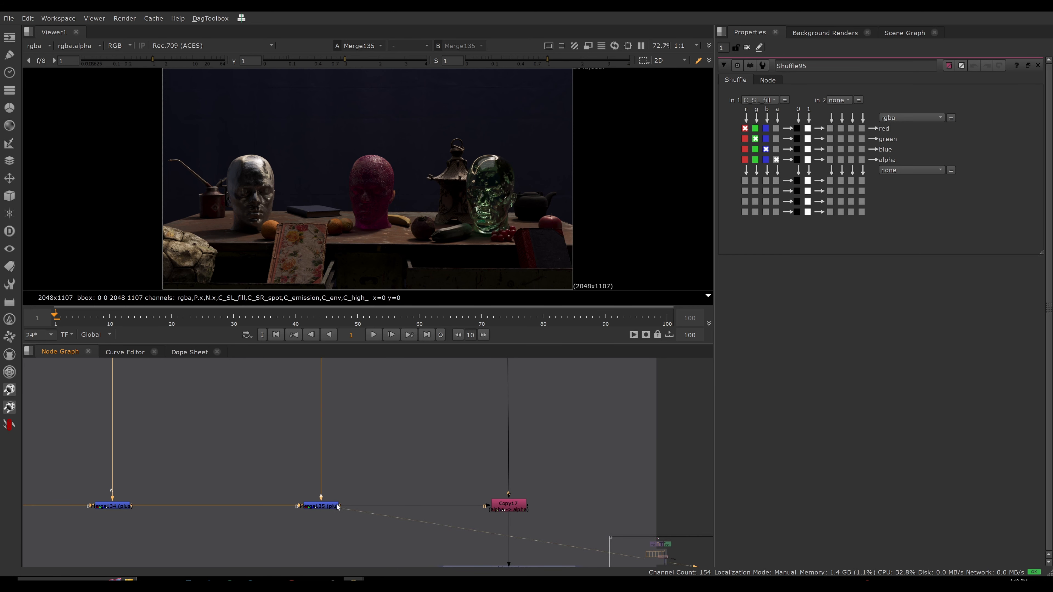
Step: View the original beauty stamp beside CG IN at the upper end of the setup
scroll(299, 477, "down", 4)
middle_click_drag(380, 373, 387, 459)
left_click(352, 441)
key("1")
scroll(338, 474, "down", 1)
scroll(315, 469, "down", 2)
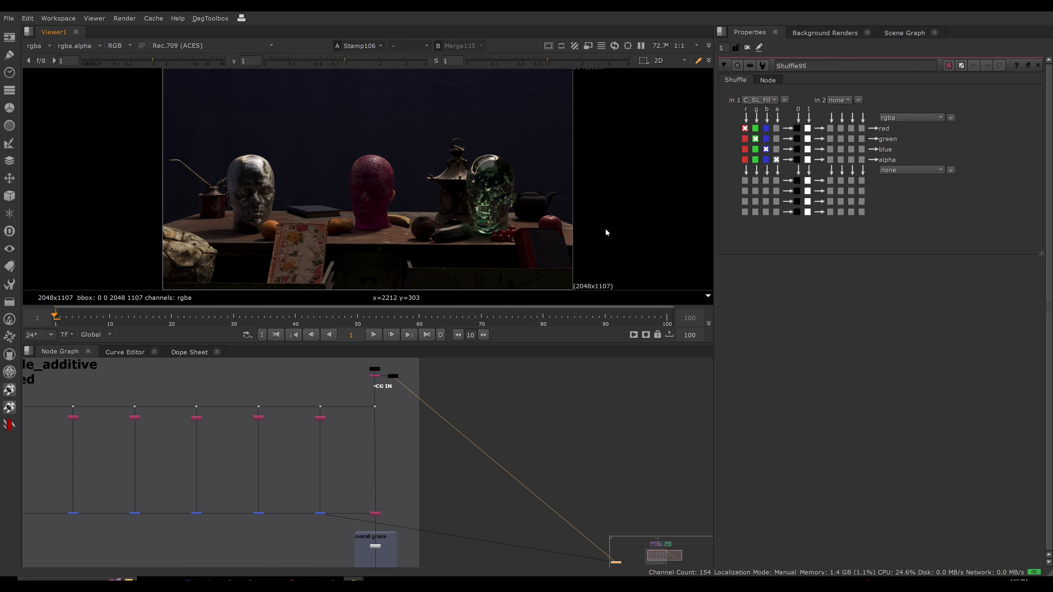
Step: Compare the rebuilt output of Merge135 with the beauty stamp by switching the viewer repeatedly between them
key("1")
key("2")
key("1")
key("2")
key("1")
key("2")
key("1")
key("2")
key("1")
key("2")
key("1")
key("2")
key("1")
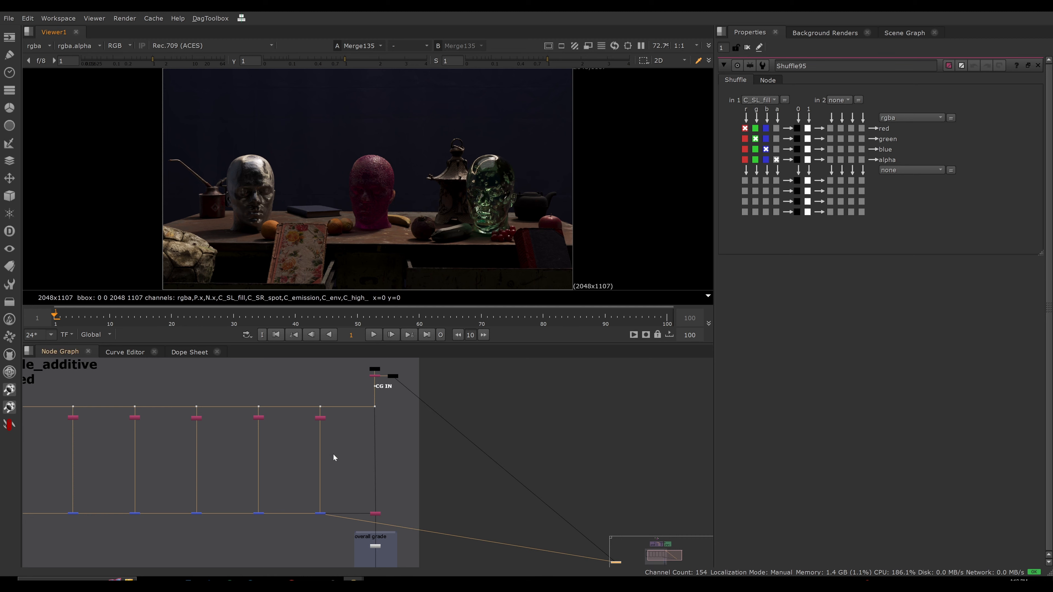
Step: Open the Copy17 node's settings, view its output, and deselect it
scroll(365, 456, "up", 5)
scroll(367, 438, "up", 4)
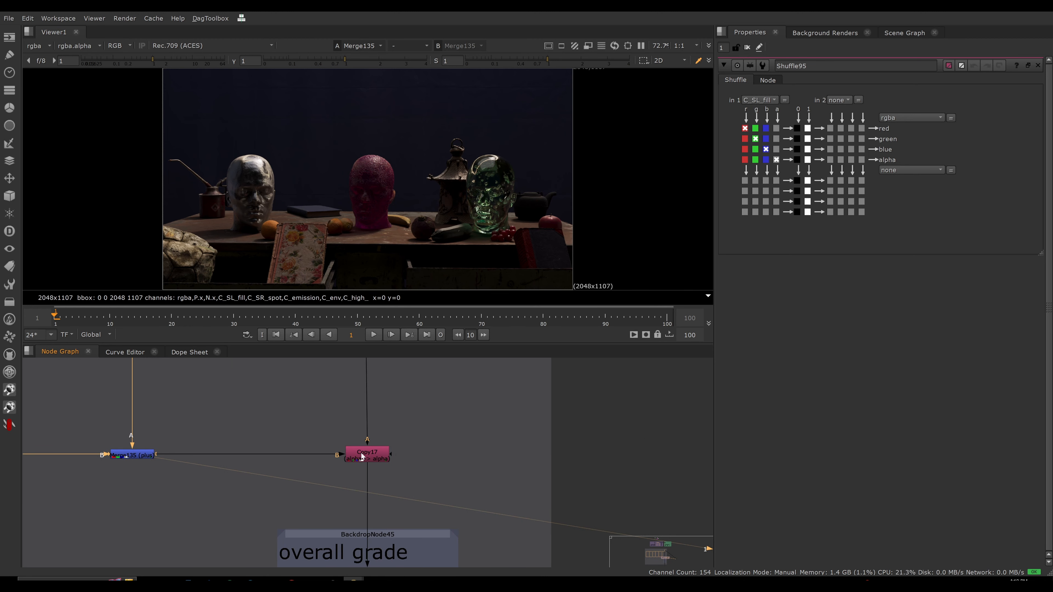
left_click_drag(418, 431, 323, 478)
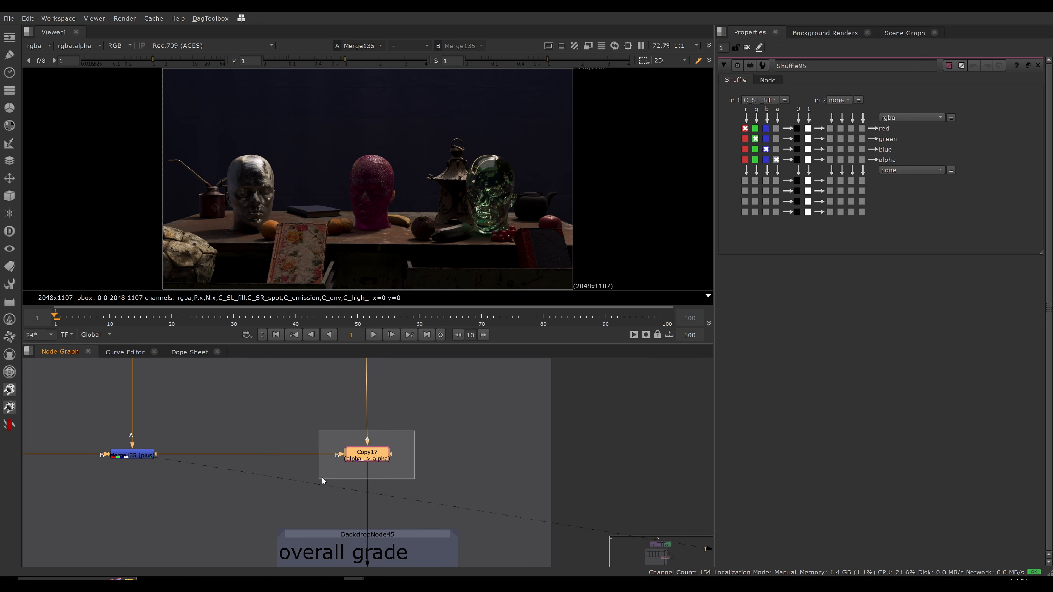
double_click(377, 457)
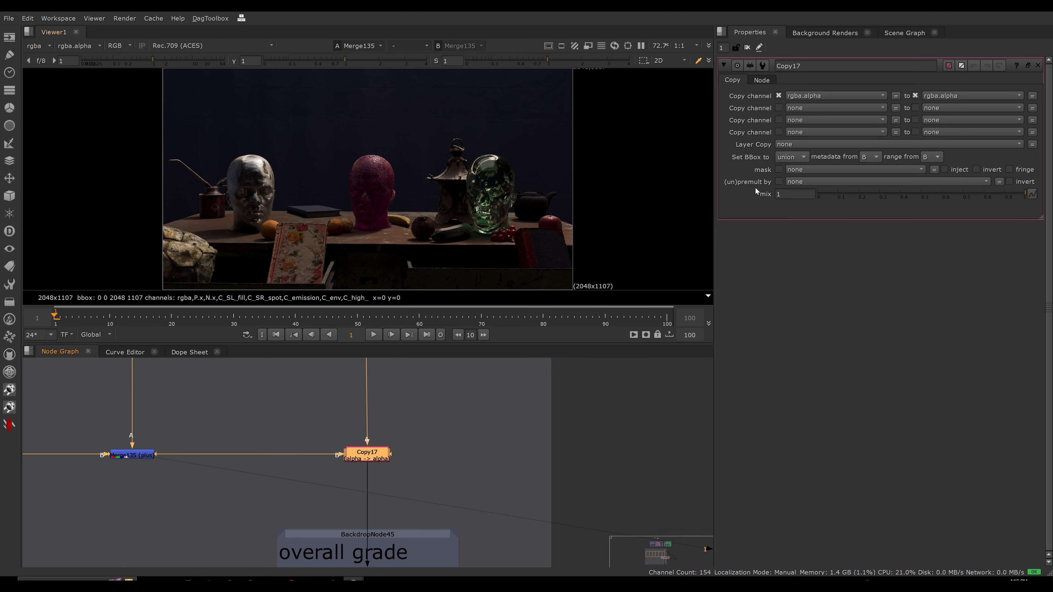
key("1")
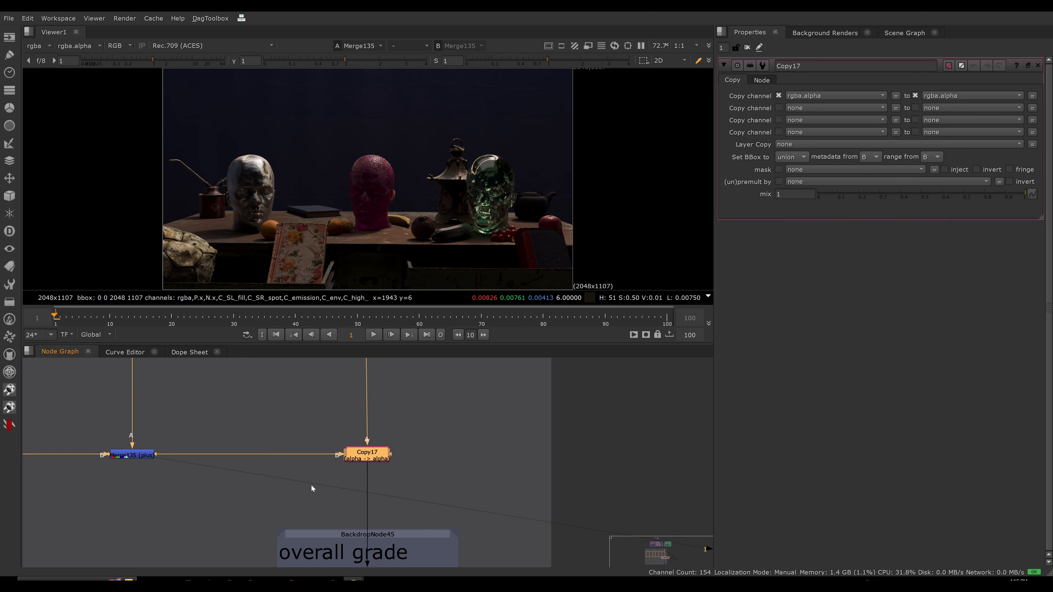
left_click(310, 485)
Step: Inspect the alpha channel of Copy17's output and return the viewer to the rgba layer
left_click(45, 46)
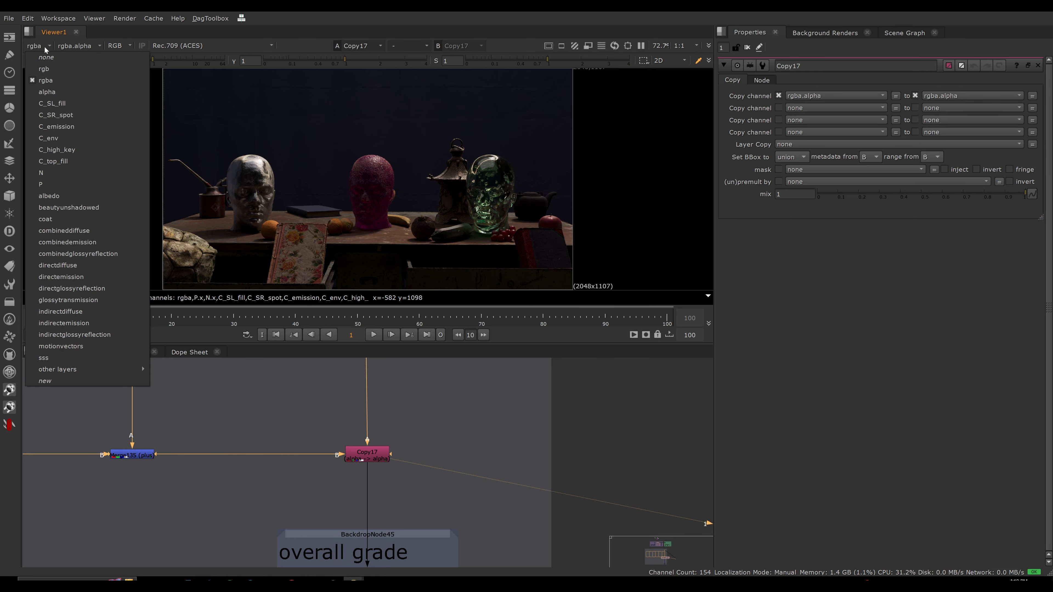
left_click(47, 92)
left_click(42, 47)
left_click(45, 80)
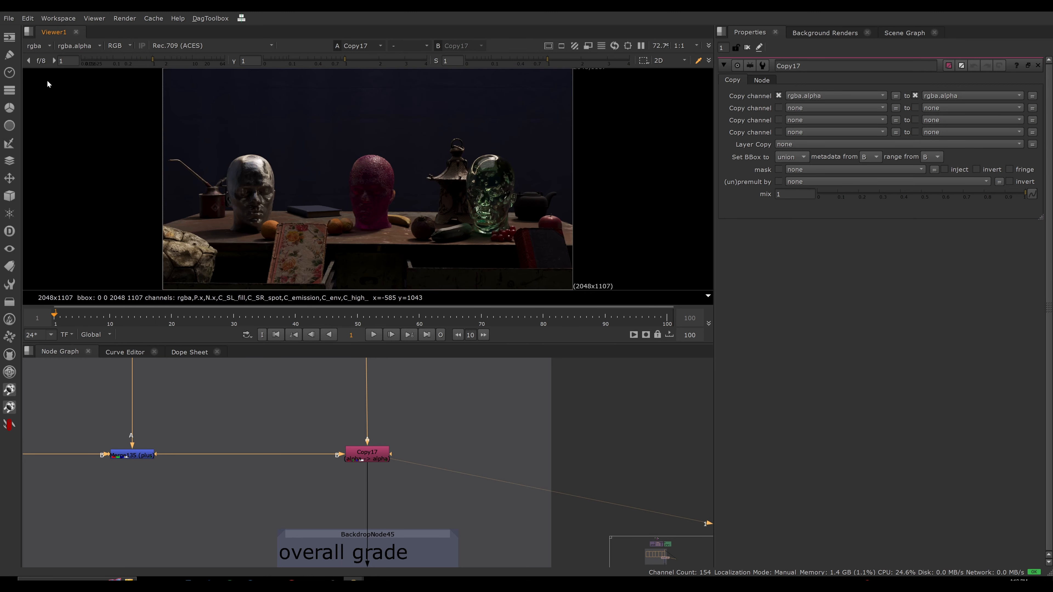
key("a")
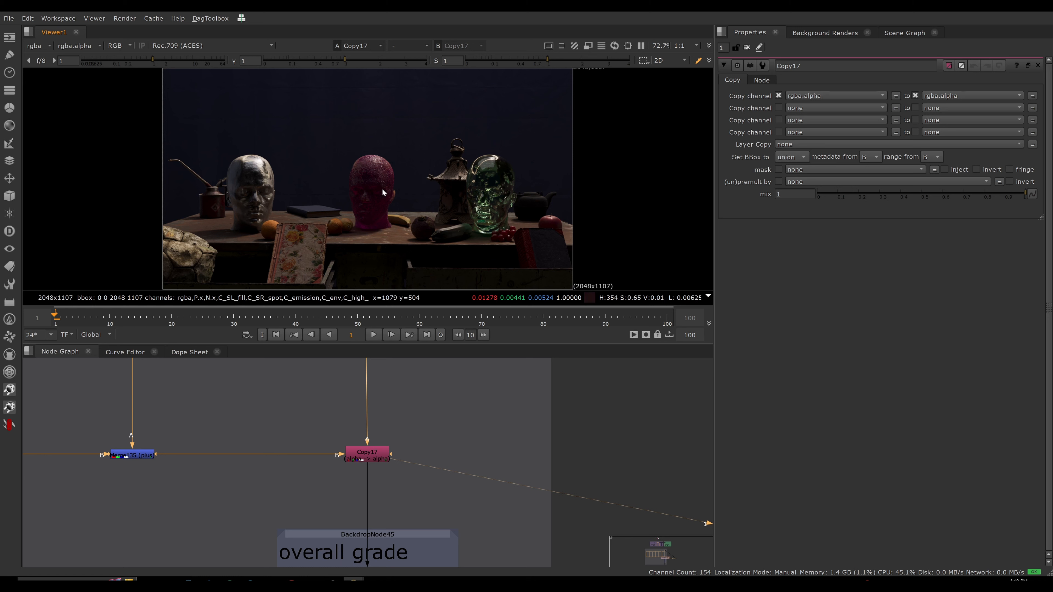
Step: Highlight the overall grade section and view the output of the CG OUT dot below it
scroll(423, 457, "down", 6)
middle_click_drag(369, 455, 369, 410)
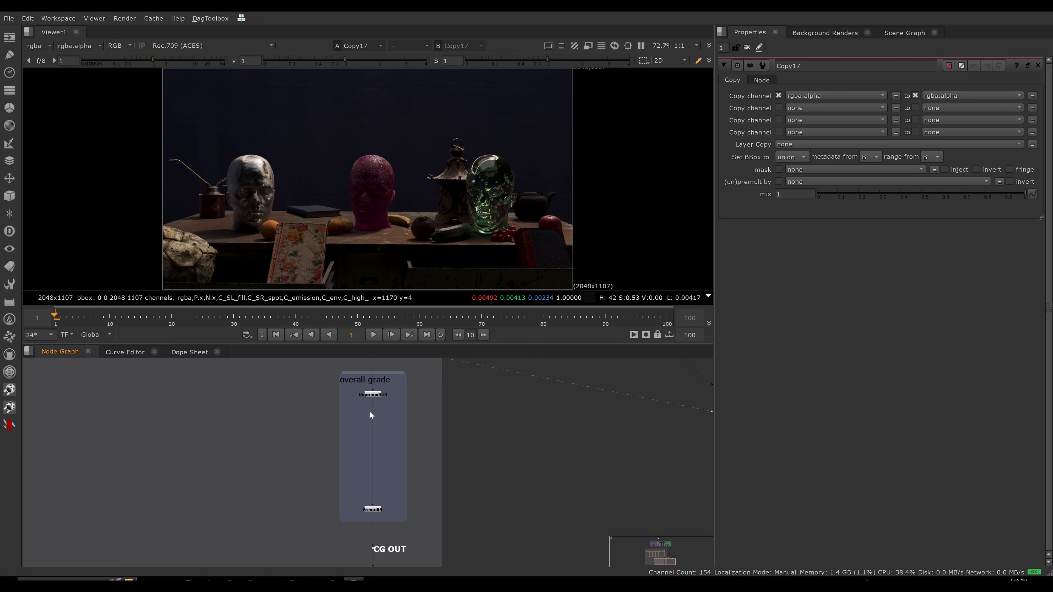
left_click_drag(326, 370, 442, 537)
left_click(373, 537)
left_click(372, 551)
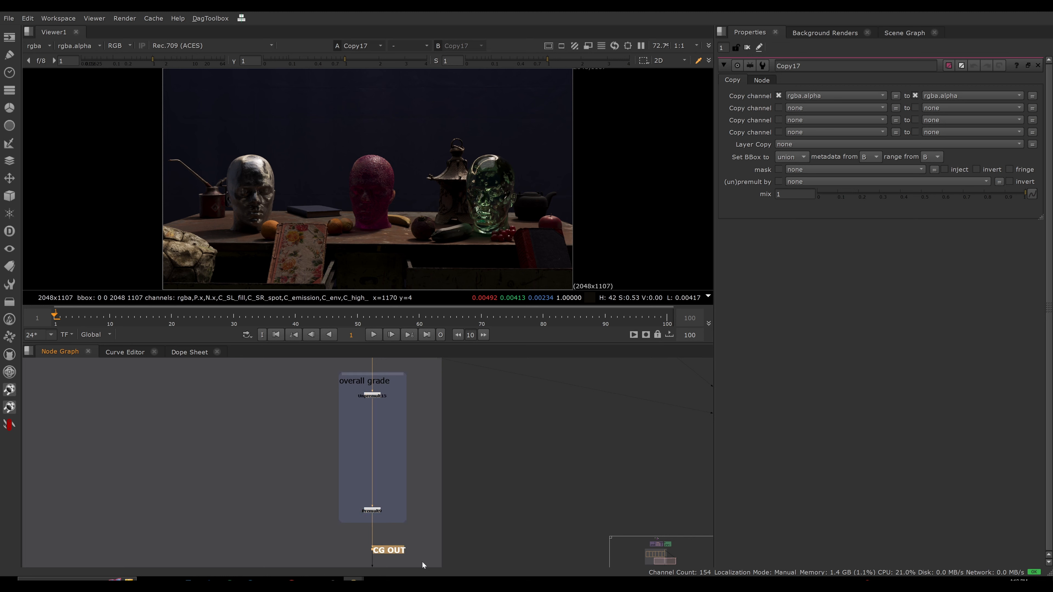
key("1")
Step: Highlight the overall grade backdrop with both of its nodes, and clear the selection
left_click_drag(431, 370, 284, 529)
scroll(361, 454, "down", 3)
scroll(365, 472, "up", 2)
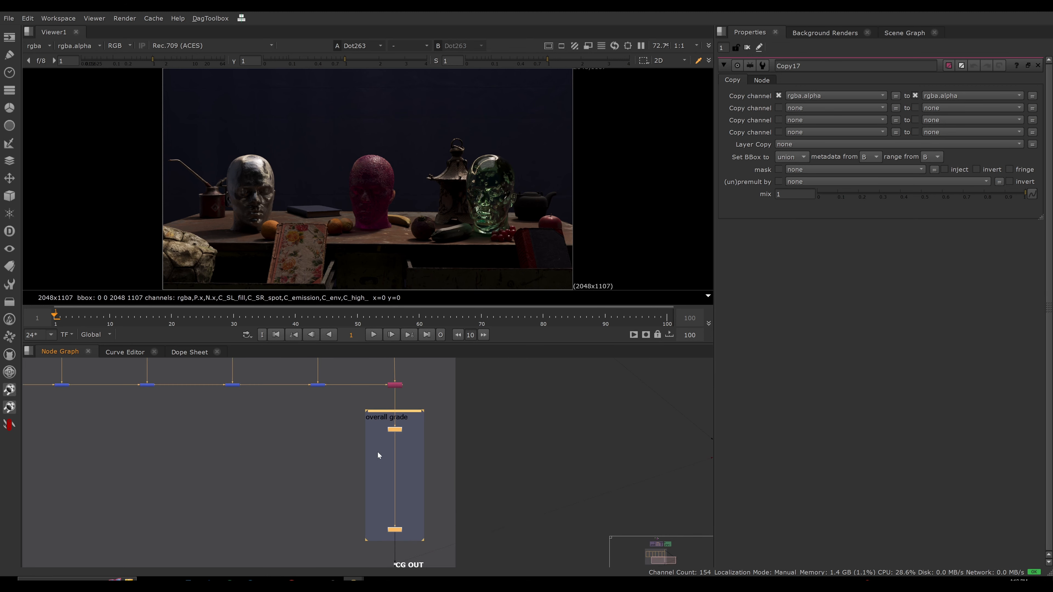
left_click(383, 446)
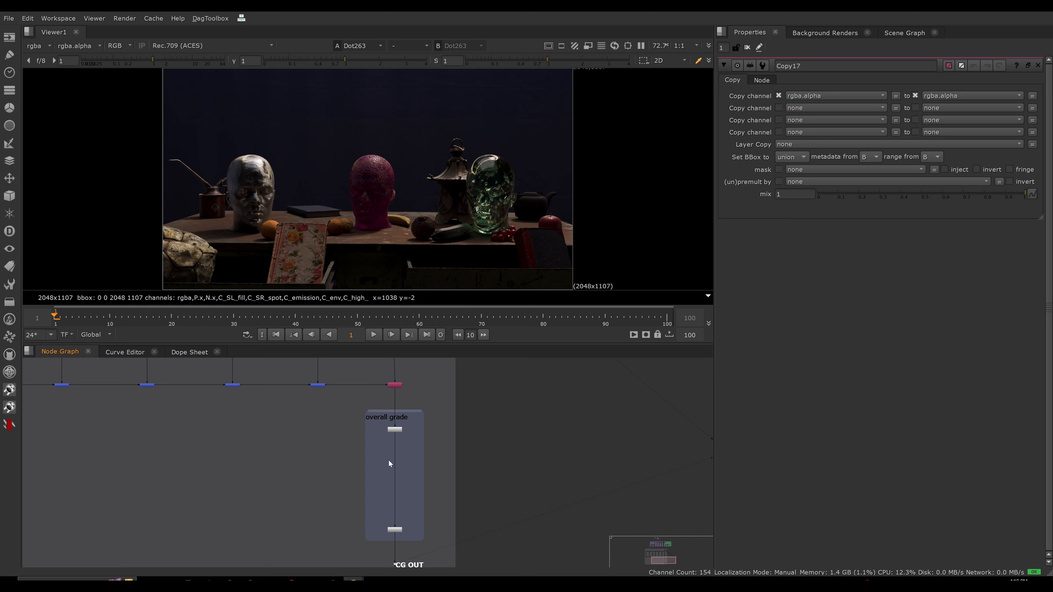
Step: Frame the simple_additive setup and highlight its row of light shuffles several times
scroll(373, 477, "down", 4)
middle_click_drag(282, 473, 350, 501)
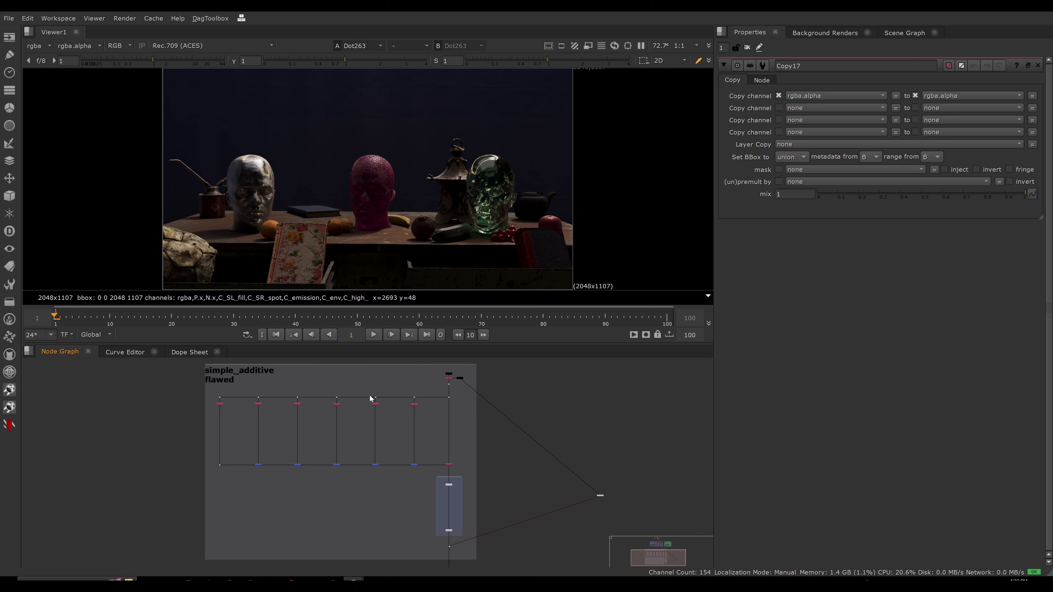
left_click_drag(195, 391, 441, 407)
left_click(324, 421)
left_click_drag(193, 392, 433, 418)
left_click(359, 420)
left_click_drag(190, 392, 425, 425)
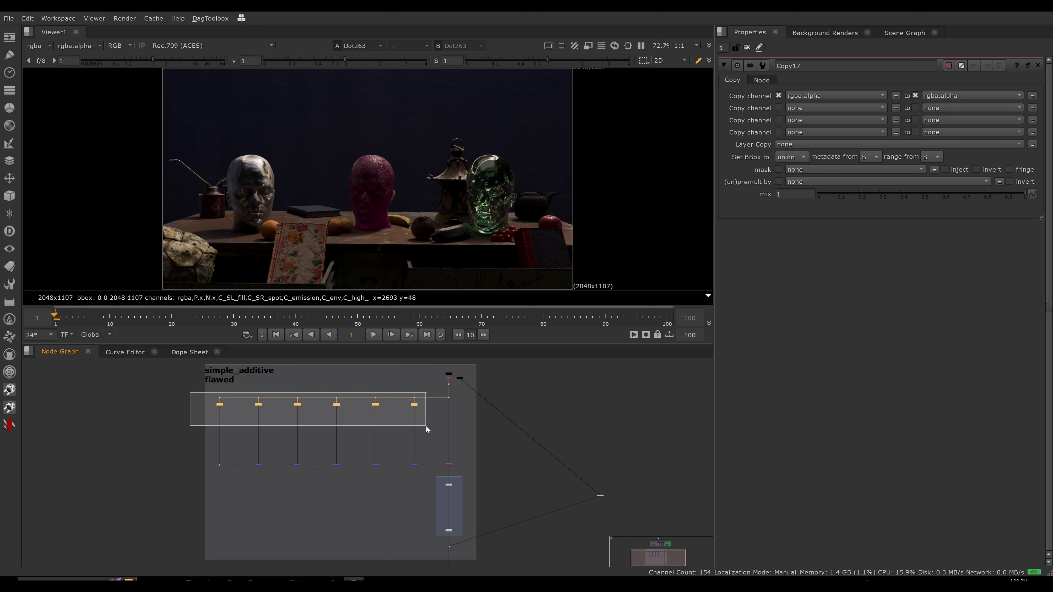
Step: Highlight the row of plus merges that sums the light passes, and clear the selection
left_click_drag(204, 458, 435, 491)
middle_click_drag(482, 479, 452, 471)
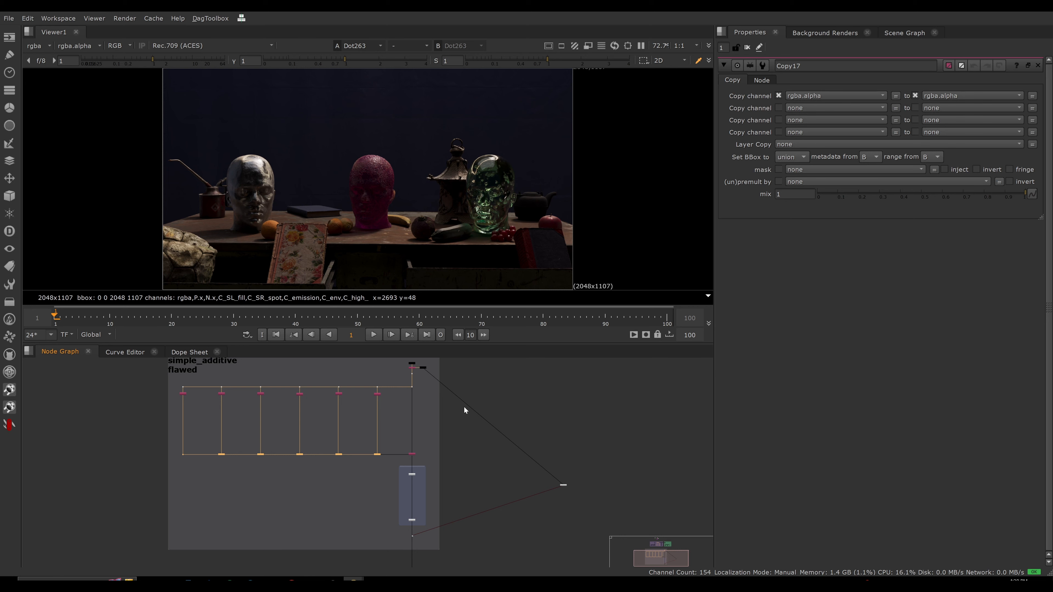
left_click(450, 431)
Step: Maximise the node graph on the simple_additive setup and highlight the first and last nodes inside overall grade
key("space")
middle_click_drag(445, 441, 514, 301)
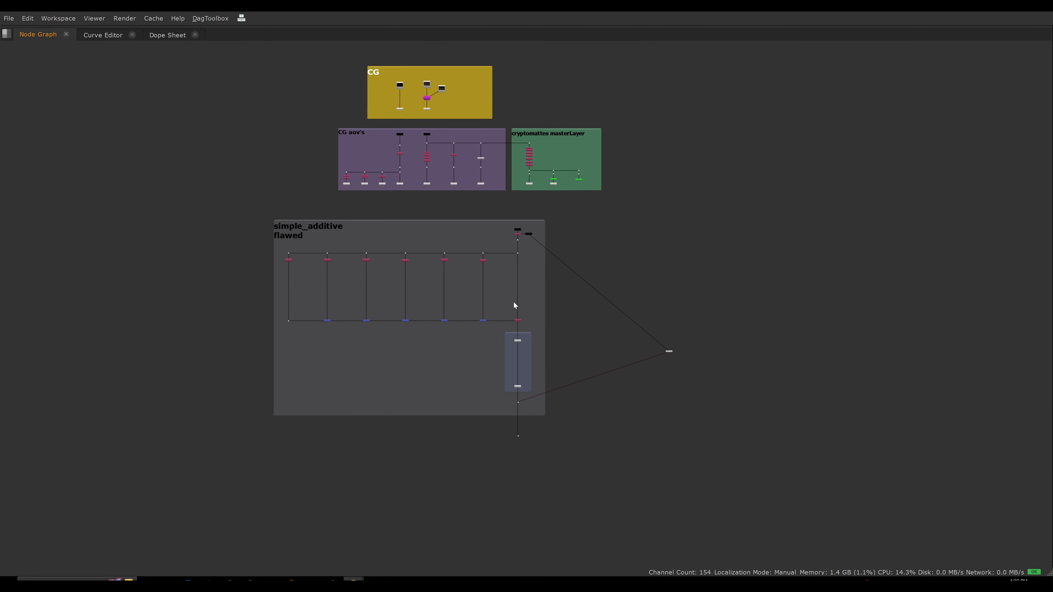
scroll(514, 301, "up", 4)
scroll(573, 321, "up", 4)
scroll(570, 322, "down", 5)
middle_click_drag(570, 321, 702, 285)
scroll(675, 284, "up", 2)
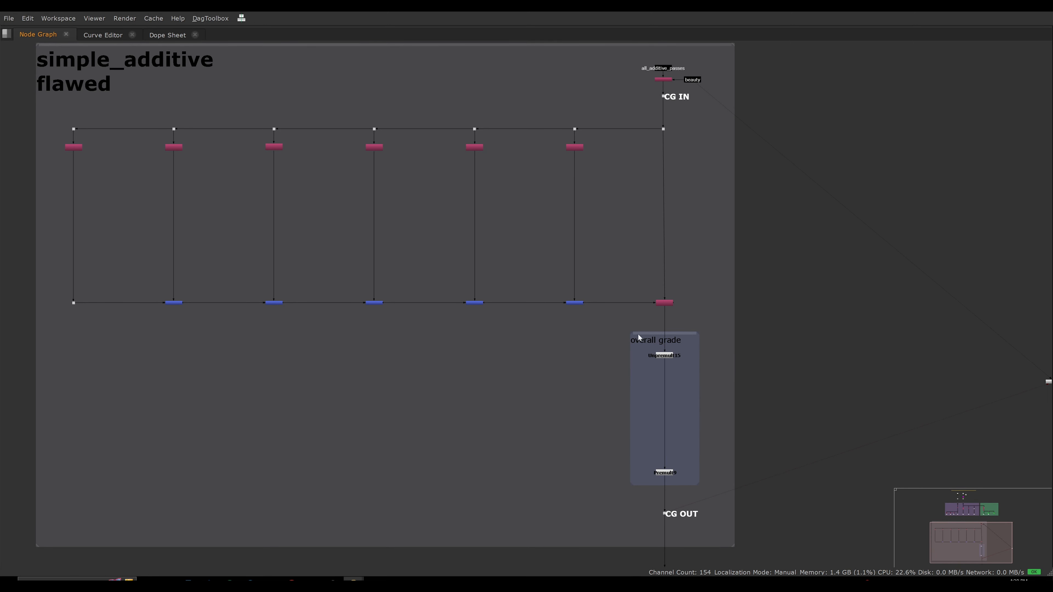
left_click_drag(709, 348, 634, 369)
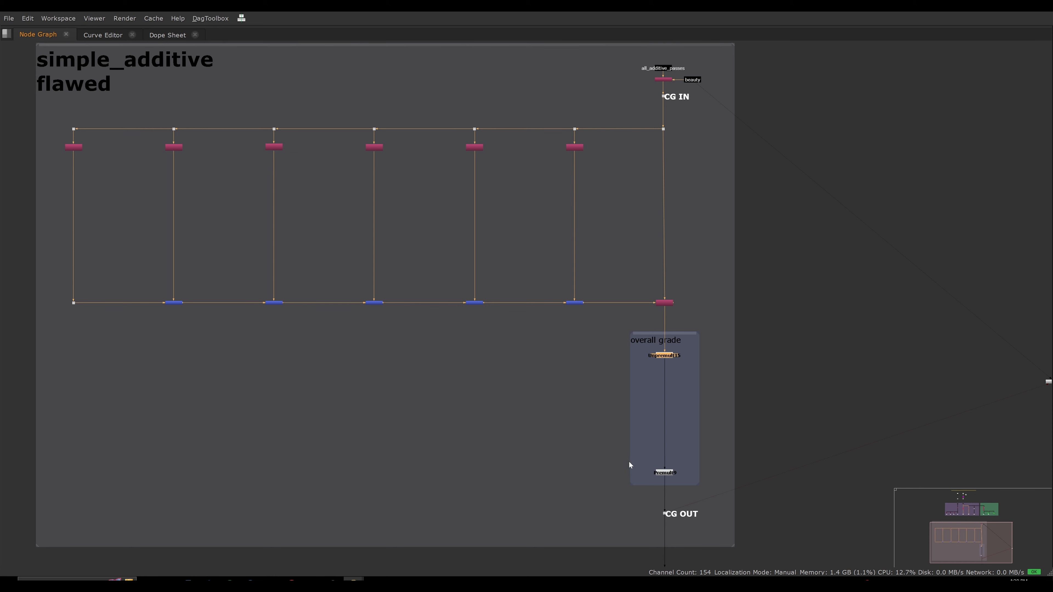
left_click_drag(629, 460, 691, 493)
Step: Highlight the shuffle row and the CG IN dot, and restore the full workspace layout
left_click_drag(54, 139, 638, 176)
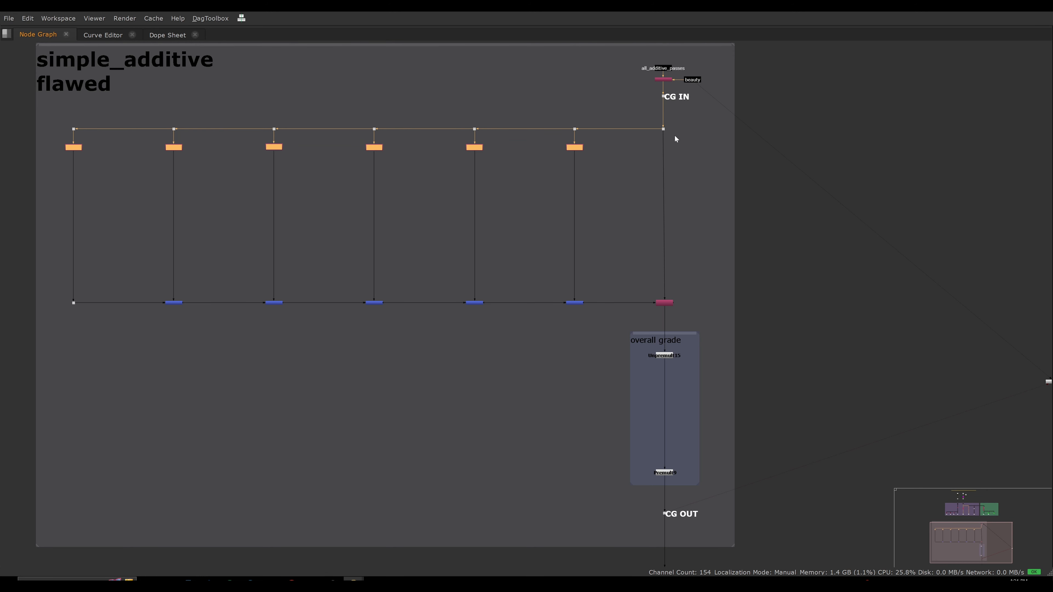
left_click_drag(640, 82, 694, 107)
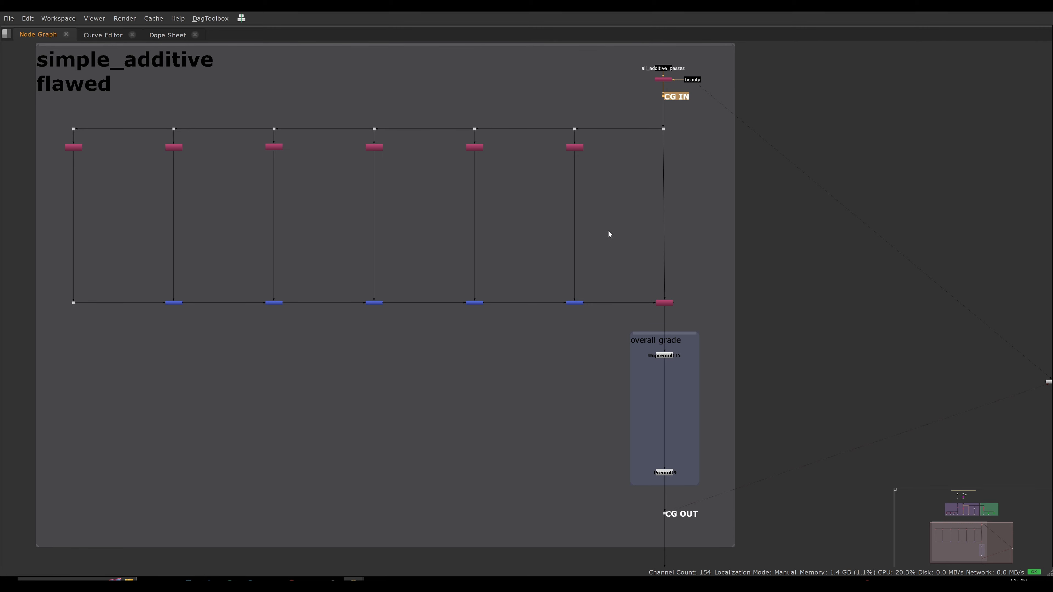
left_click(587, 395)
key("space")
Step: Set the which value of Switch1 in the CG backdrop to 1 and check the alpha of the switched render
scroll(566, 414, "down", 6)
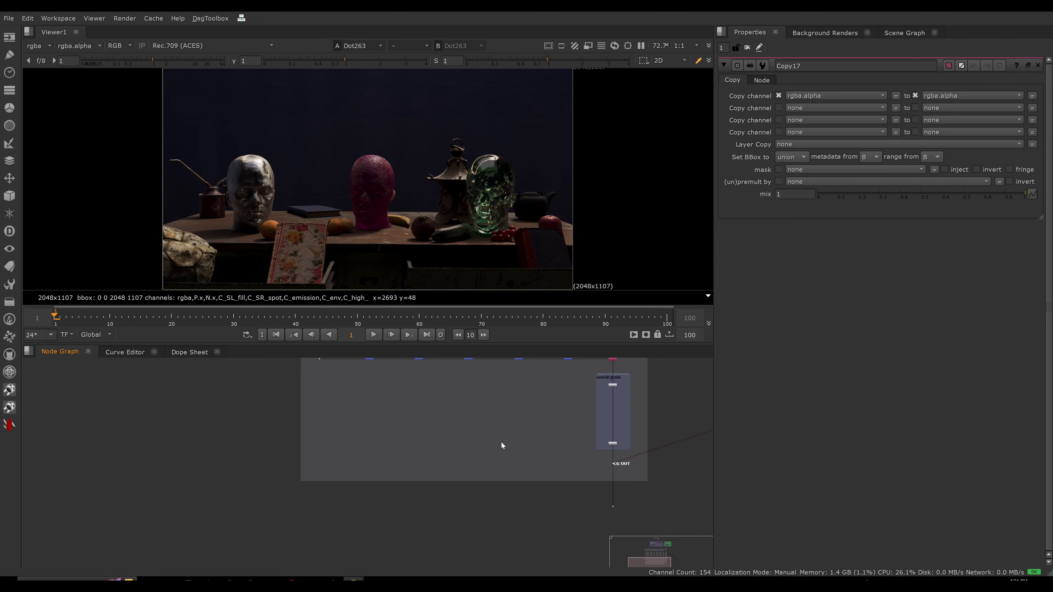
middle_click_drag(501, 441, 510, 484)
scroll(573, 441, "up", 3)
middle_click_drag(574, 440, 551, 484)
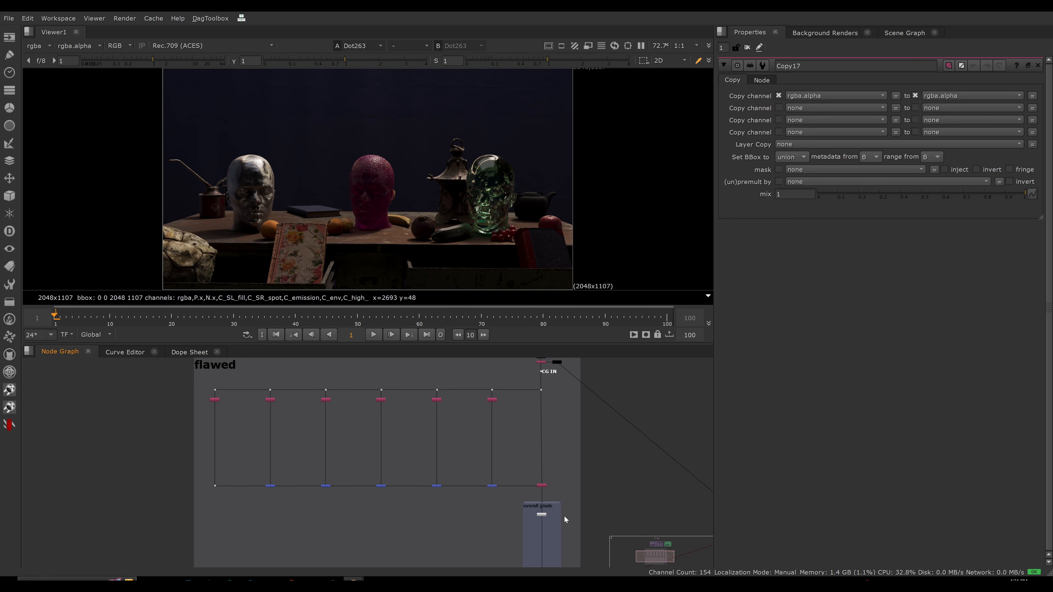
scroll(563, 515, "down", 5)
scroll(442, 454, "down", 2)
middle_click_drag(442, 453, 433, 513)
scroll(430, 432, "up", 1)
scroll(430, 434, "up", 5)
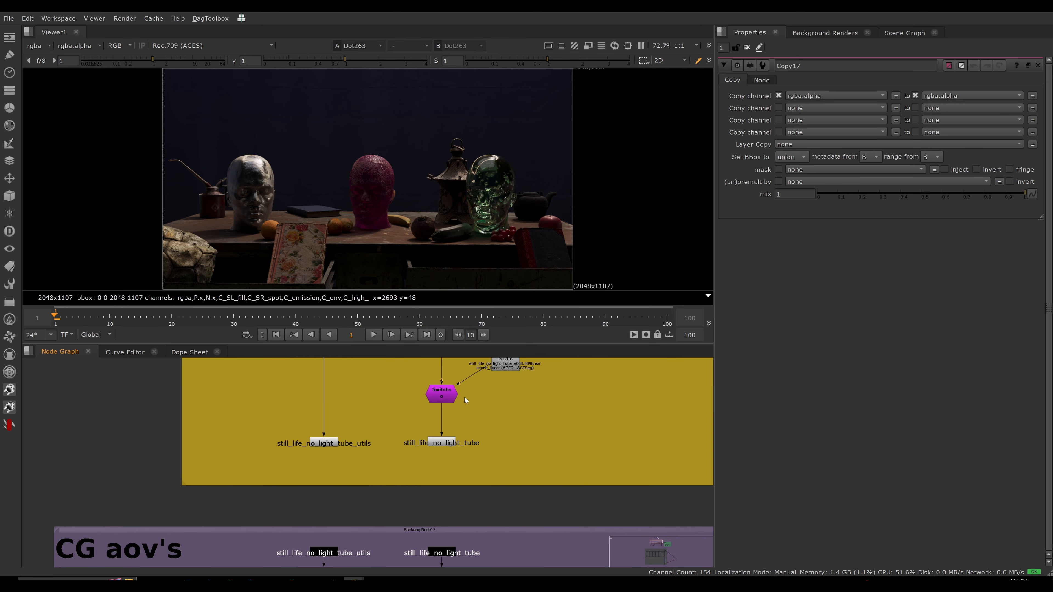
double_click(441, 394)
left_click_drag(790, 95, 1026, 102)
key("a")
key("a")
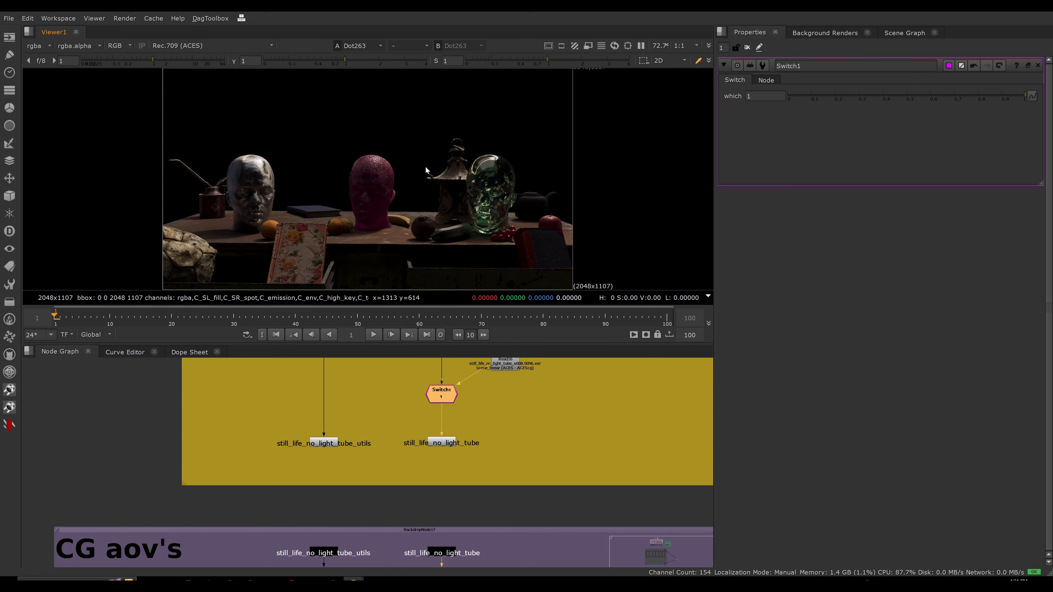
Step: View the output of the Copy17 alpha copy node, close up on the top of the magenta head
scroll(501, 448, "down", 3)
scroll(501, 448, "down", 4)
middle_click_drag(496, 514, 477, 384)
scroll(521, 442, "down", 1)
middle_click_drag(521, 442, 468, 380)
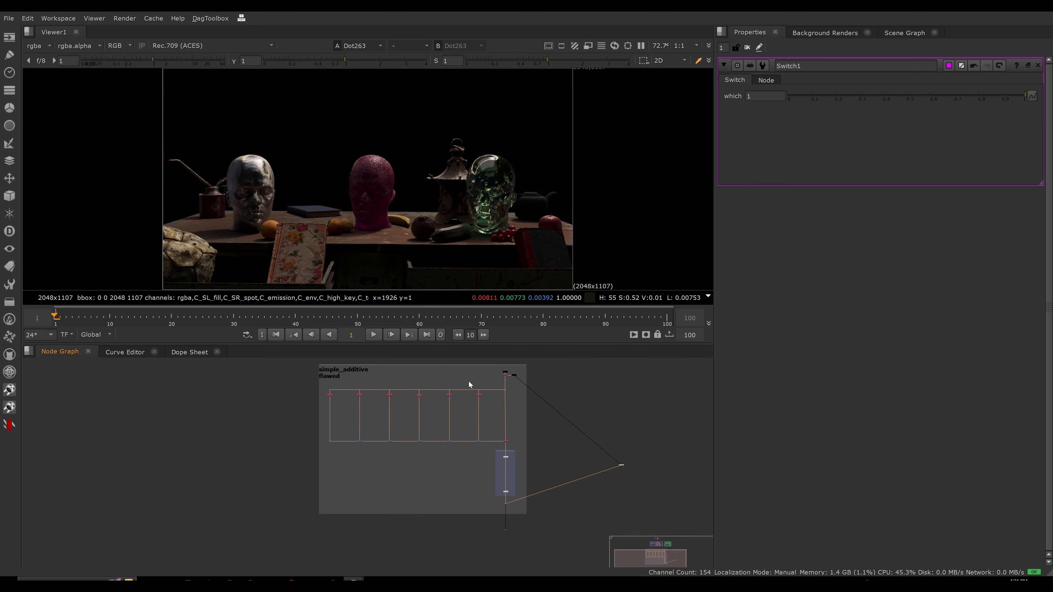
scroll(516, 450, "up", 8)
scroll(382, 184, "up", 6)
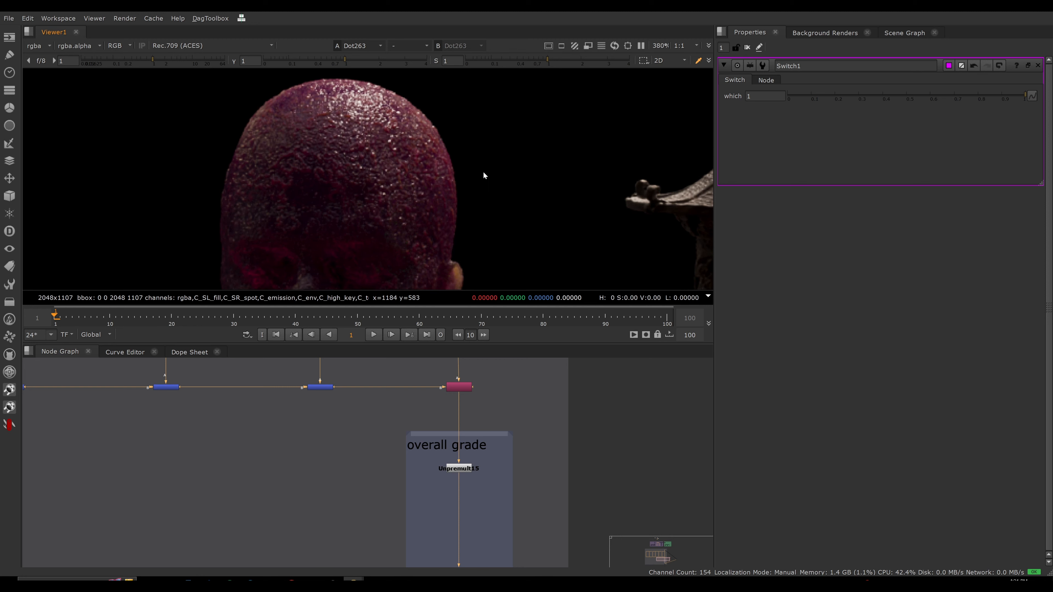
scroll(380, 171, "up", 7)
scroll(356, 138, "down", 3)
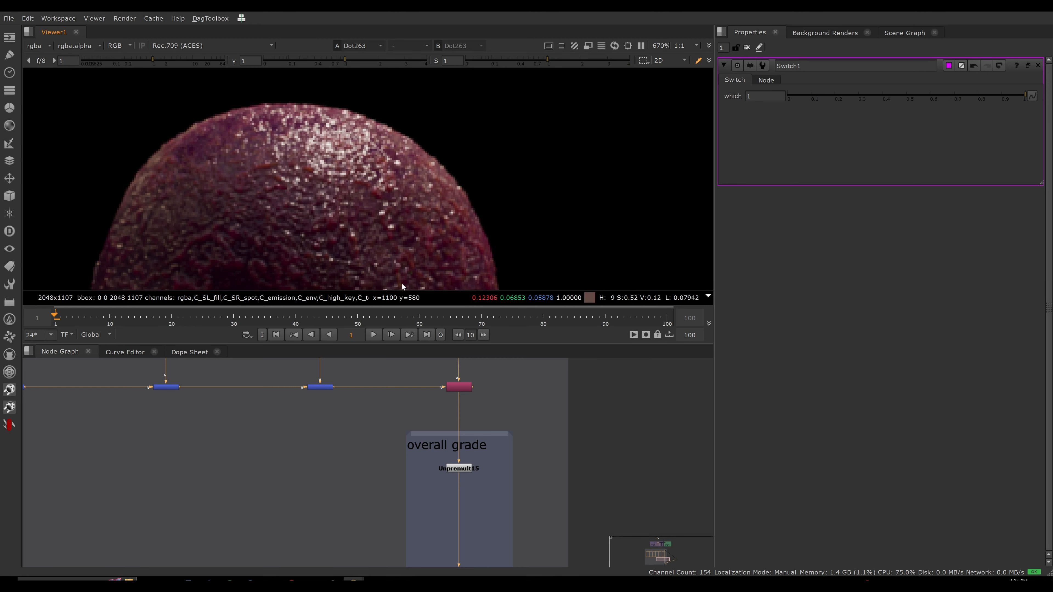
left_click(459, 387)
key("1")
left_click(420, 416)
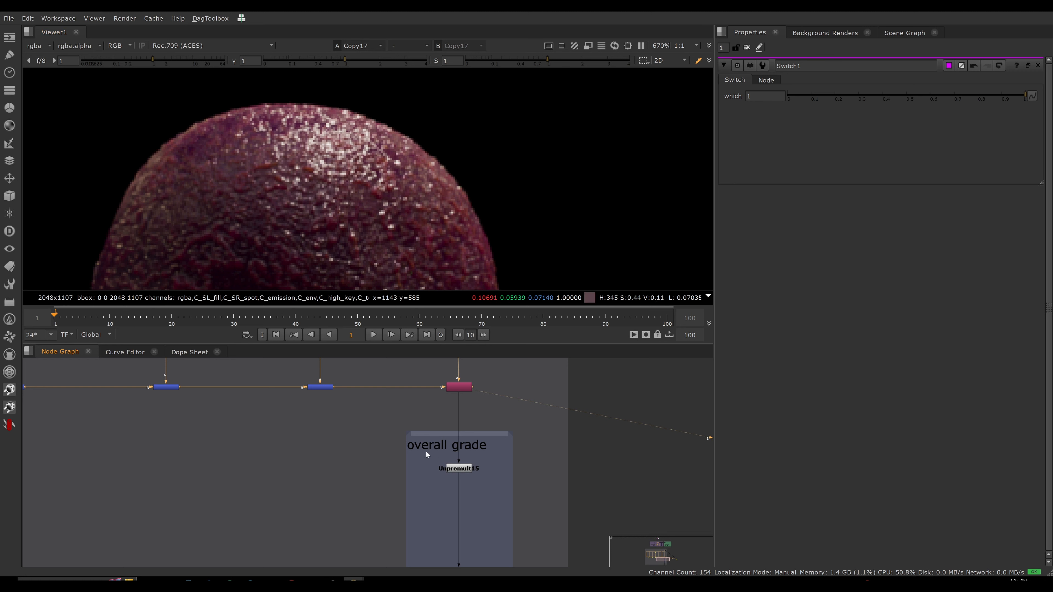
Step: View Unpremult15 in overall grade and compare it with the Copy17 output along the magenta head's edge
left_click_drag(422, 452, 497, 500)
key("2")
left_click(509, 488)
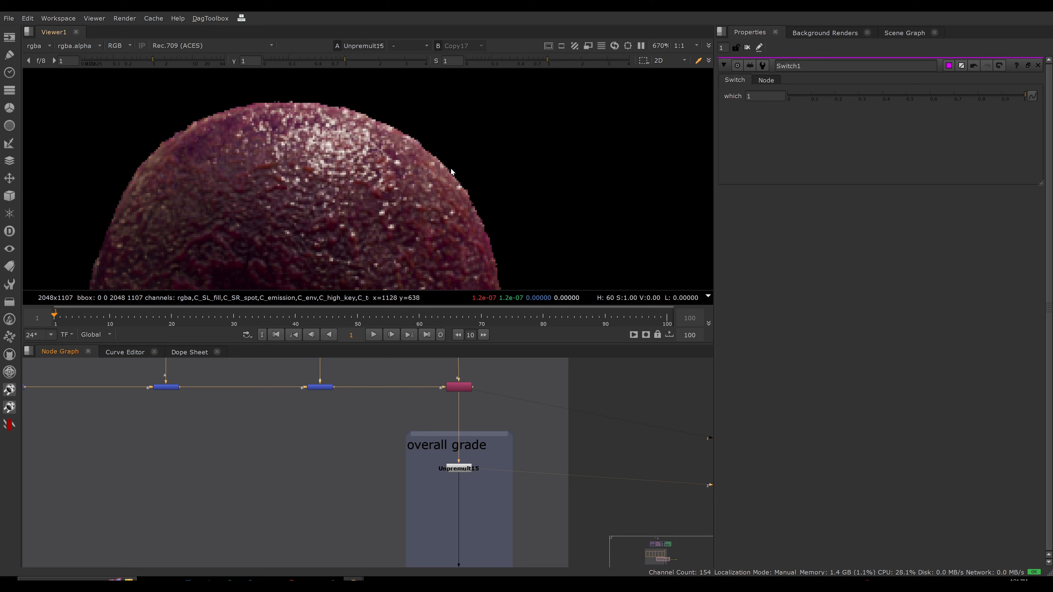
key("1")
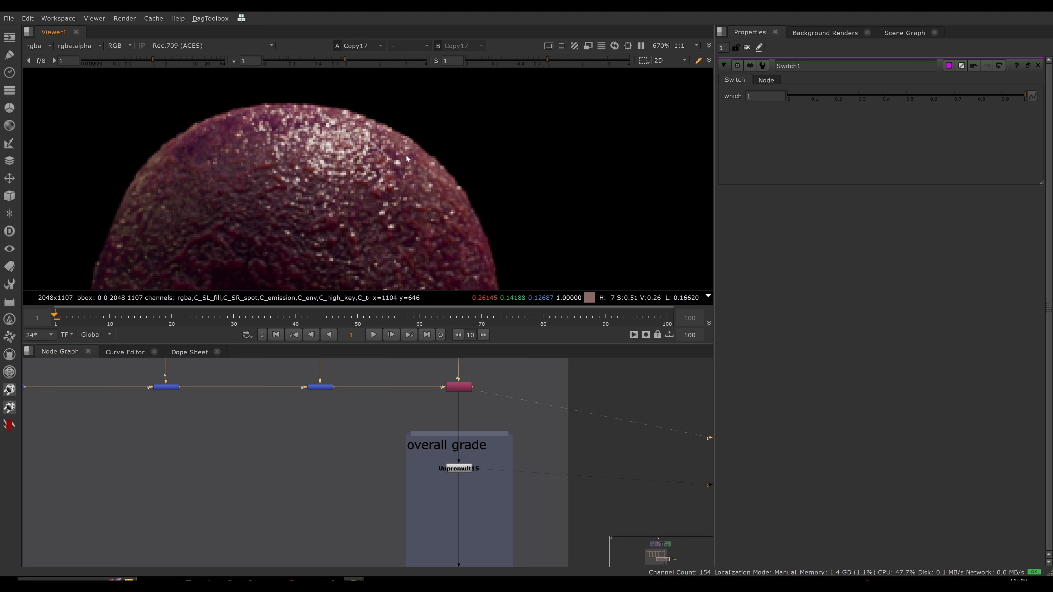
key("2")
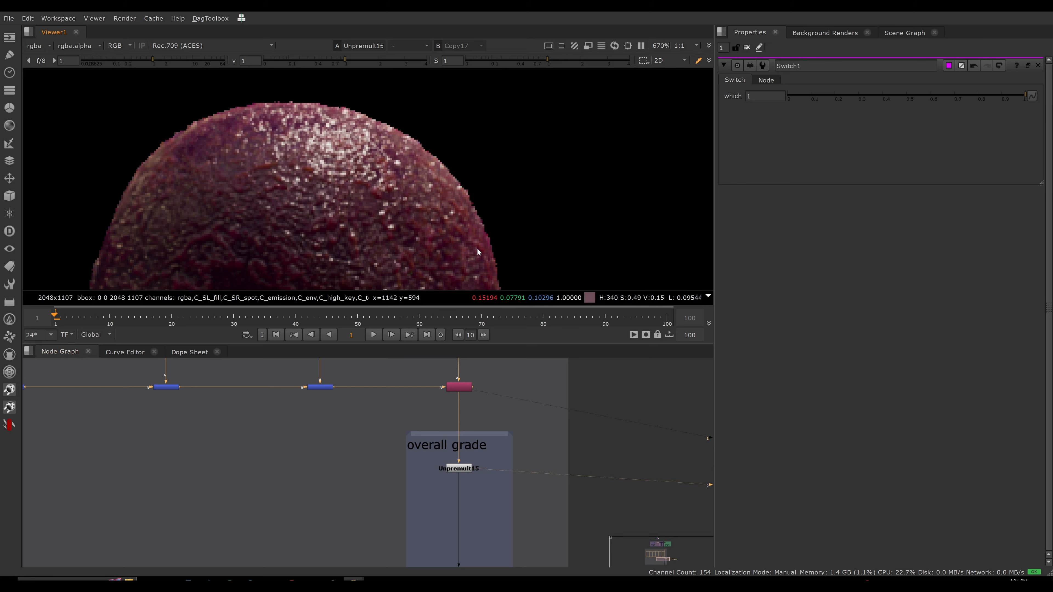
scroll(401, 173, "down", 3)
middle_click_drag(401, 171, 436, 161)
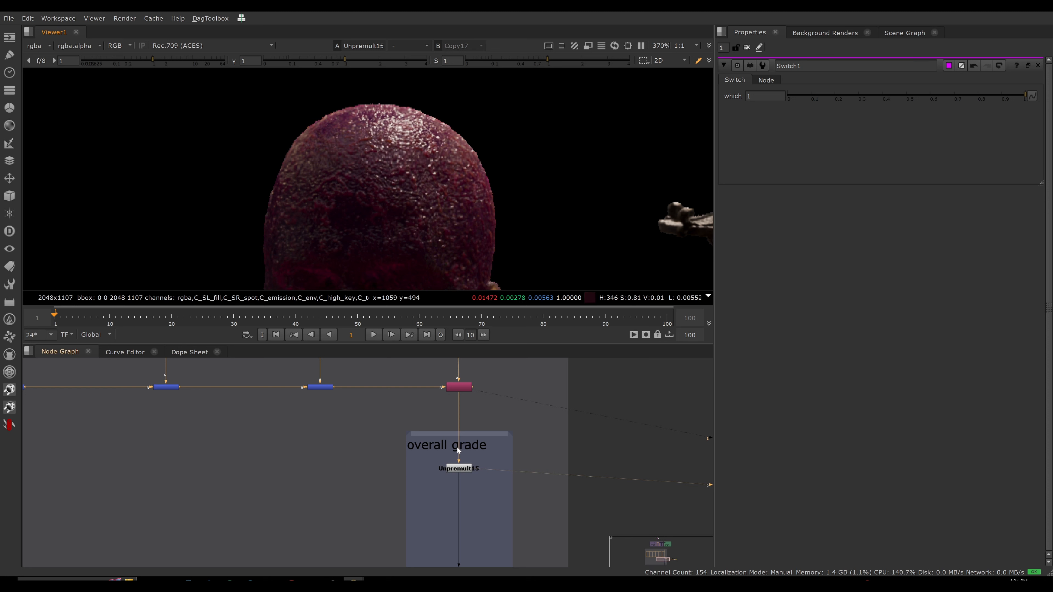
Step: View the output of the last plus merge before the alpha copy in the simple_additive setup
scroll(401, 468, "down", 4)
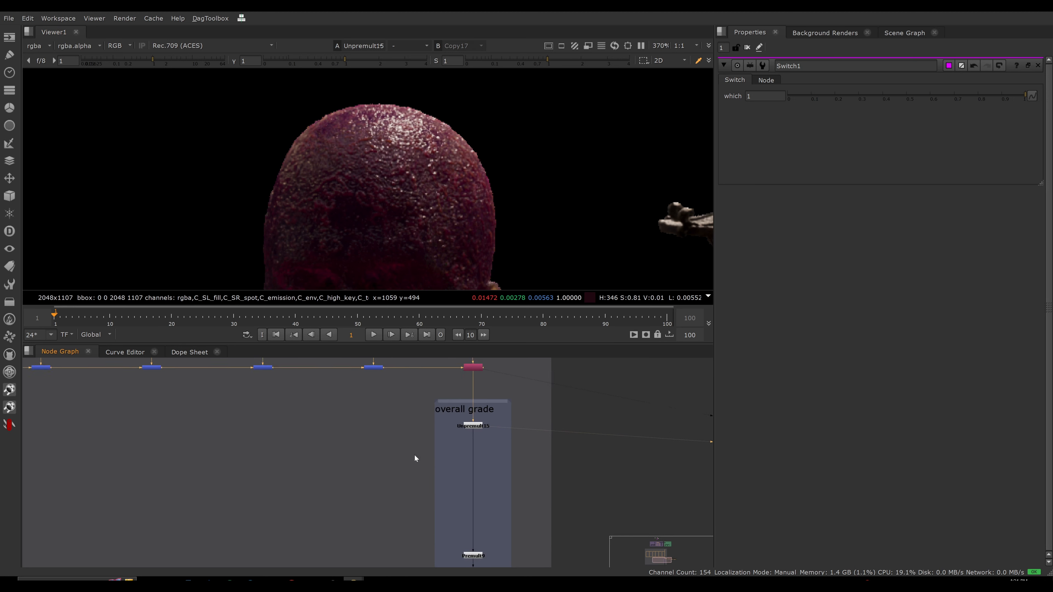
scroll(434, 429, "up", 4)
scroll(371, 423, "down", 5)
middle_click_drag(371, 424, 465, 470)
scroll(426, 417, "up", 4)
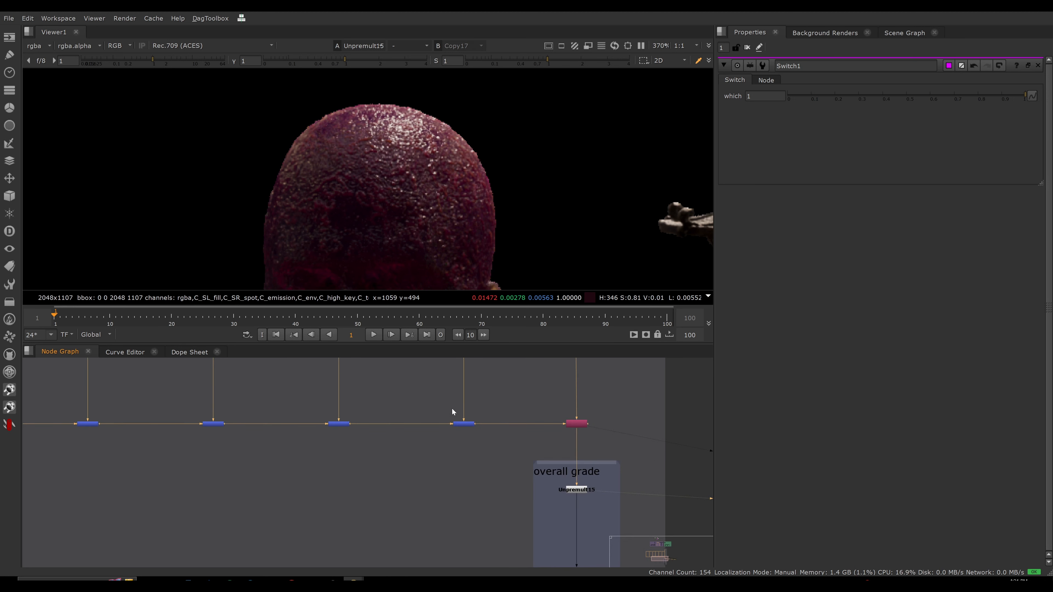
left_click_drag(505, 401, 412, 453)
key("2")
left_click(446, 416)
middle_click_drag(405, 387, 475, 459)
middle_click_drag(434, 361, 481, 453)
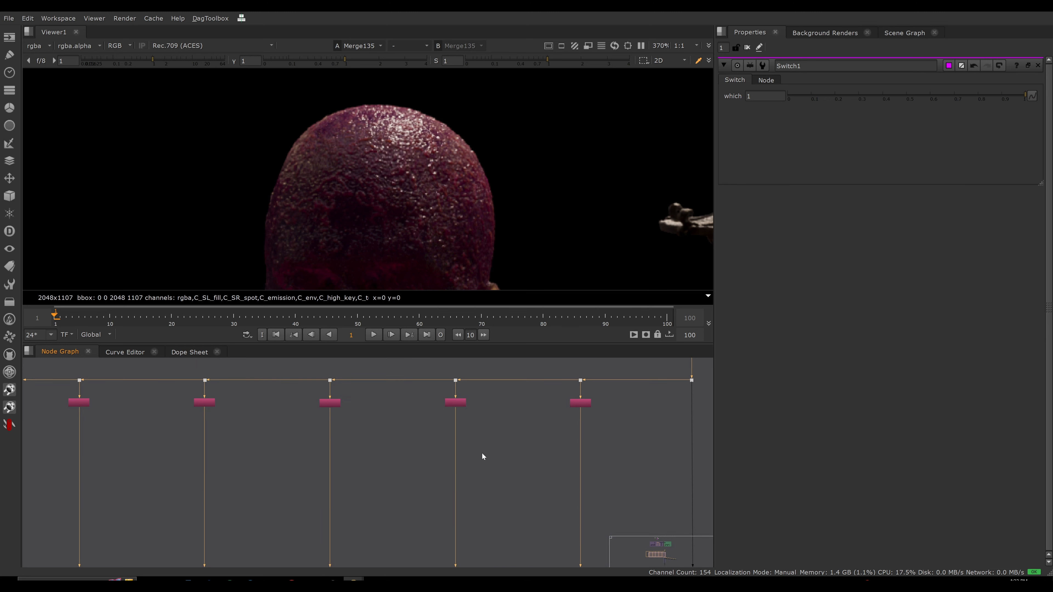
Step: View the second-to-last shuffled light pass, and step back through the plus merges to Merge133
left_click_drag(418, 390, 487, 423)
key("2")
middle_click_drag(431, 451, 437, 339)
key("2")
left_click_drag(543, 450, 385, 504)
key("2")
left_click_drag(373, 442, 255, 490)
key("2")
left_click(256, 493)
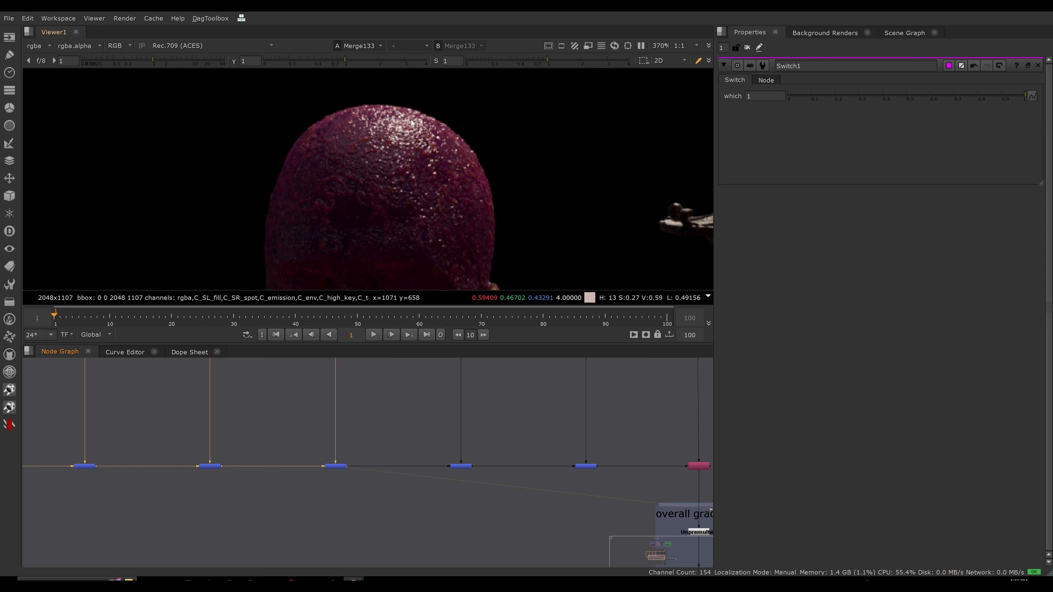
Step: Survey the simple_additive setup and highlight the Unpremult15 node inside overall grade
scroll(467, 443, "down", 9)
middle_click_drag(462, 444, 389, 473)
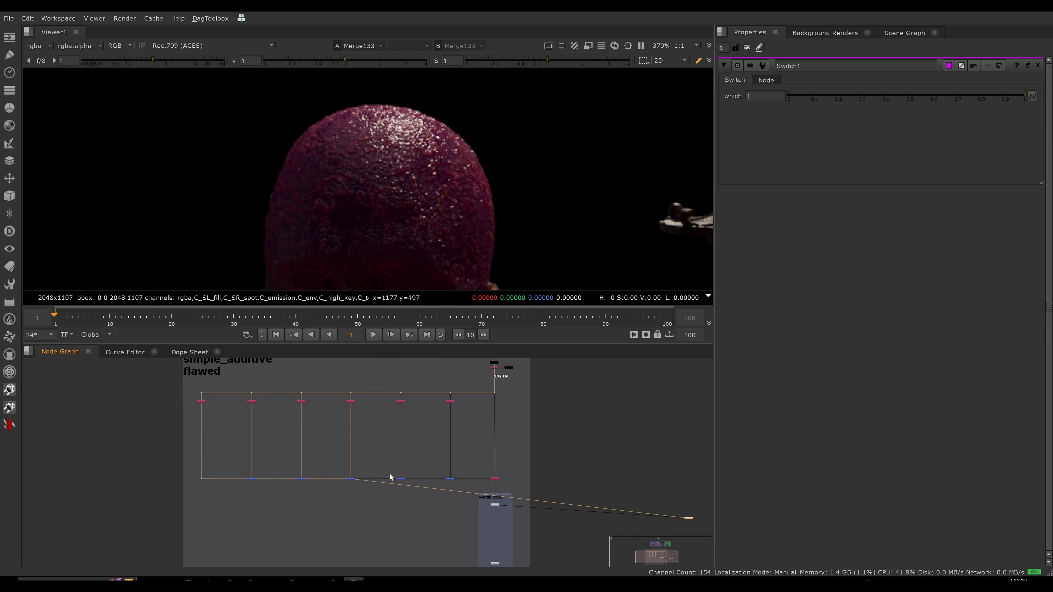
scroll(462, 501, "up", 10)
middle_click_drag(518, 491, 451, 523)
left_click(479, 529)
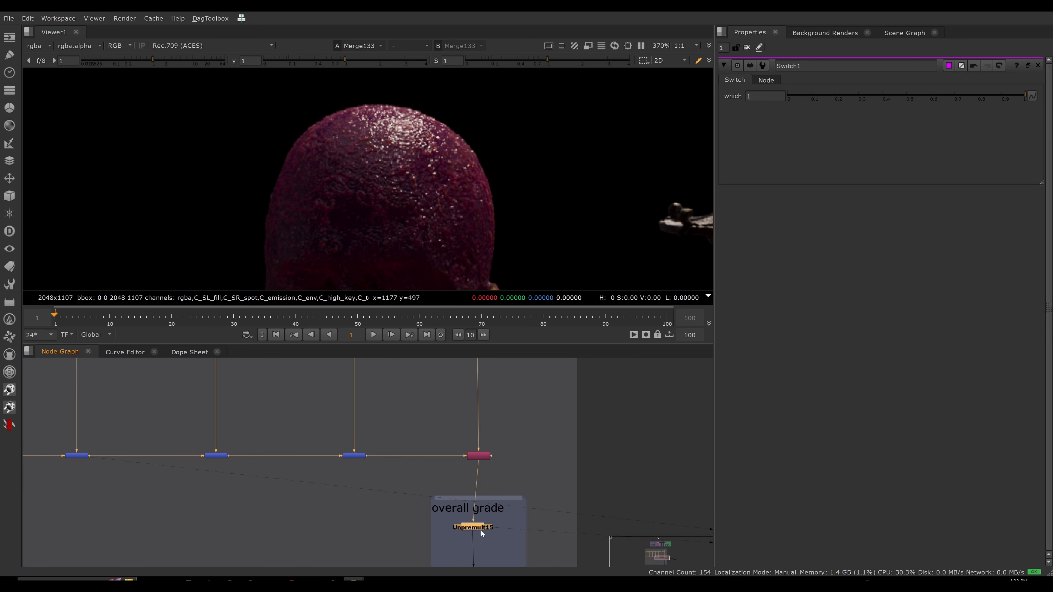
Step: Highlight the stretch between CG IN and the shuffle row, and select the Unpremult15 node in overall grade again
scroll(451, 530, "down", 3)
middle_click_drag(479, 373, 470, 443)
scroll(458, 427, "up", 3)
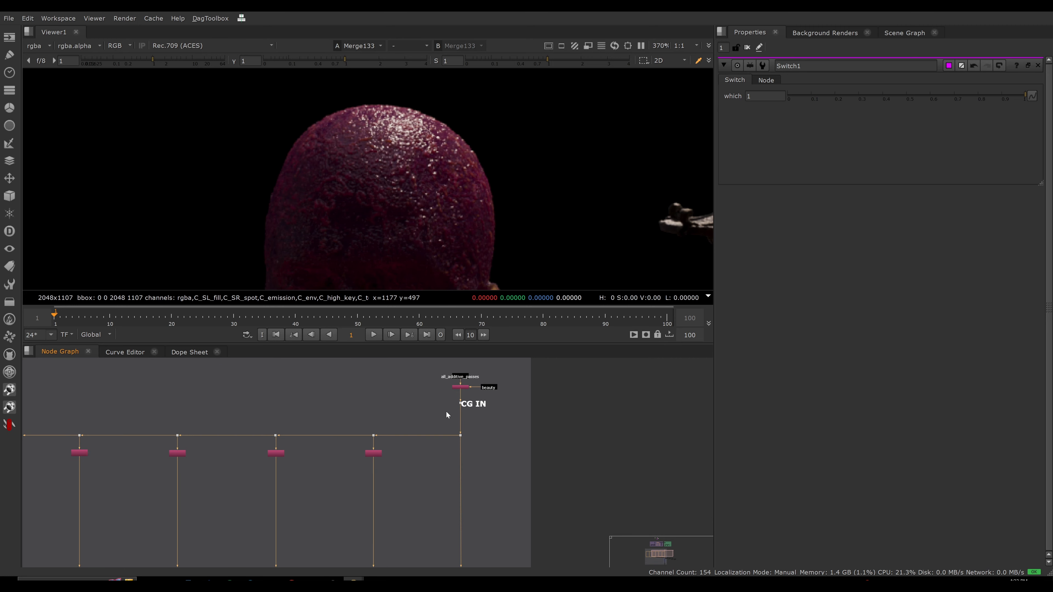
left_click_drag(427, 406, 502, 432)
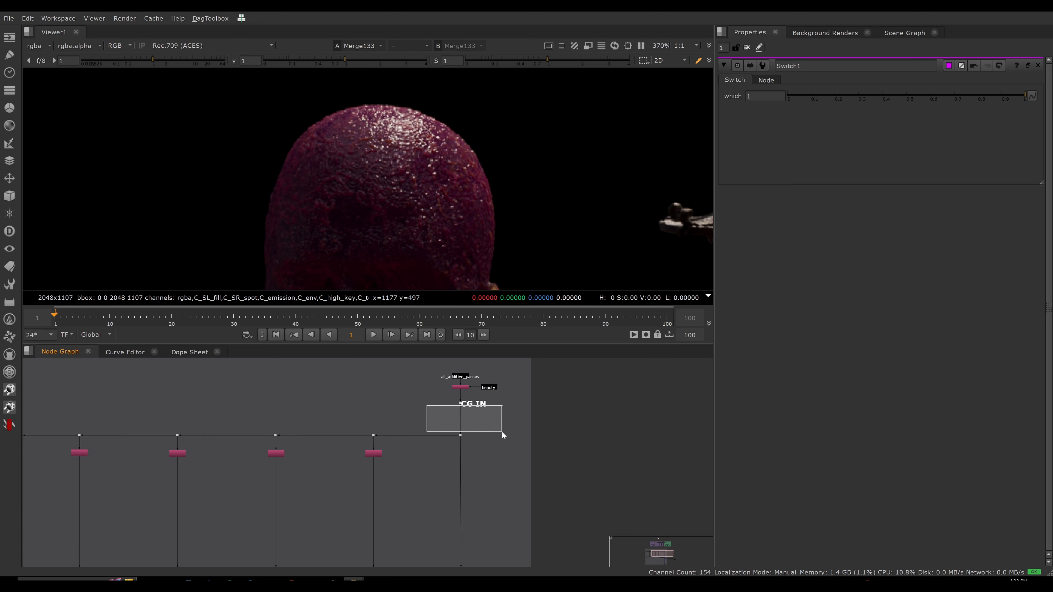
scroll(501, 432, "down", 4)
middle_click_drag(488, 460, 502, 386)
scroll(515, 448, "up", 4)
left_click(500, 449)
scroll(507, 455, "down", 3)
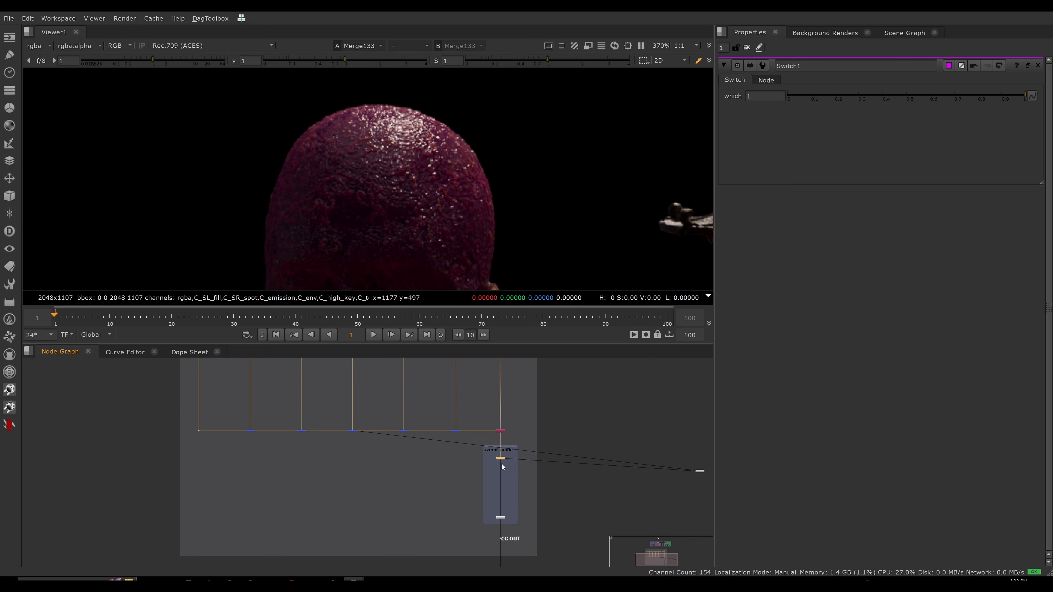
middle_click_drag(453, 445, 460, 481)
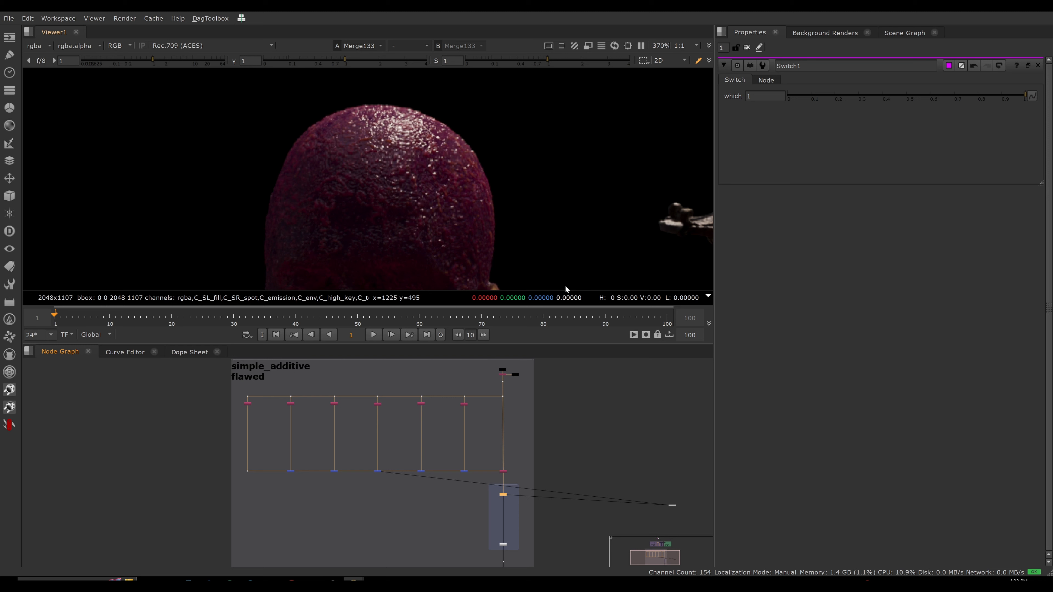
Step: Compare the CG IN dot with the CG OUT dot in the viewer, and fit the whole image
scroll(261, 407, "up", 3)
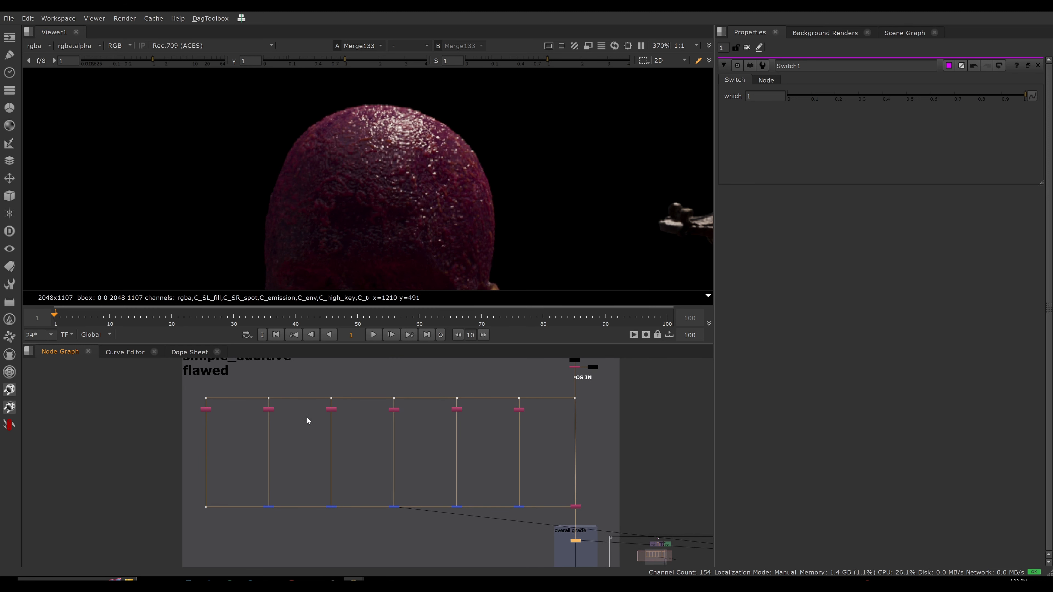
left_click_drag(548, 369, 595, 387)
key("1")
middle_click_drag(618, 493, 574, 403)
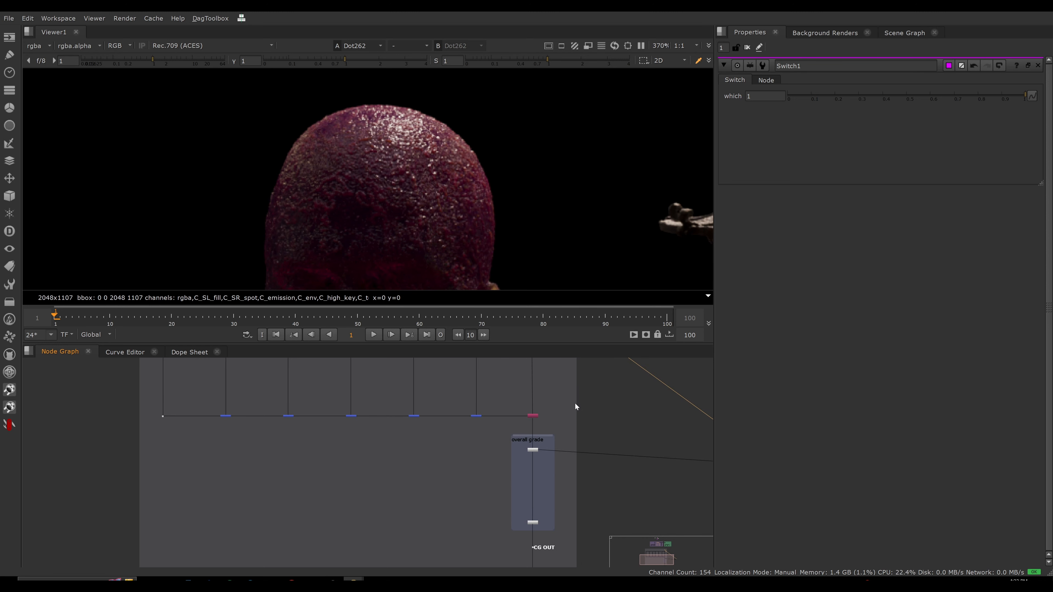
scroll(512, 421, "down", 3)
scroll(513, 462, "up", 5)
left_click(511, 464)
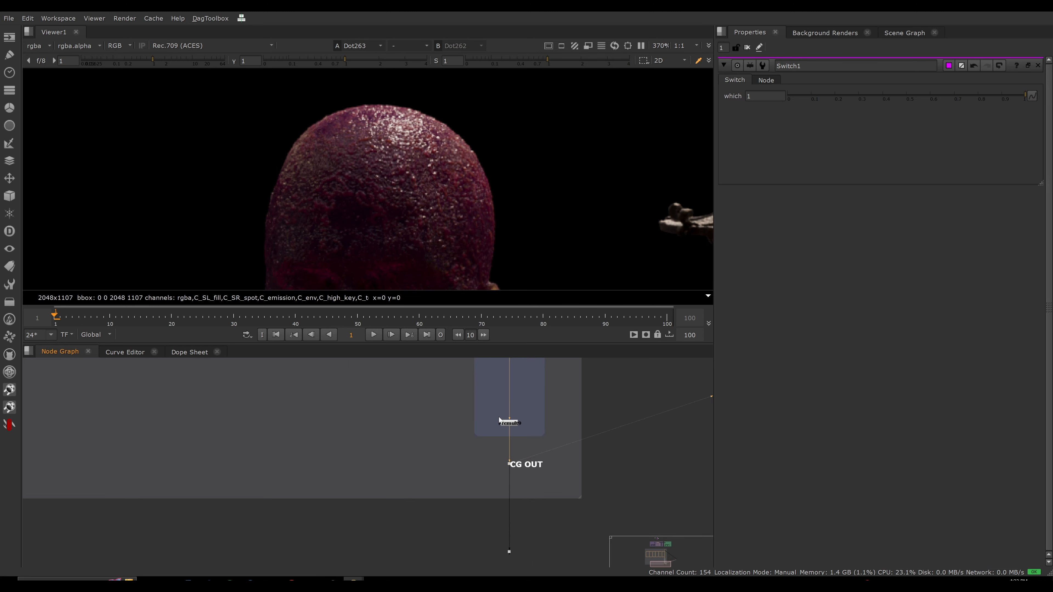
key("f")
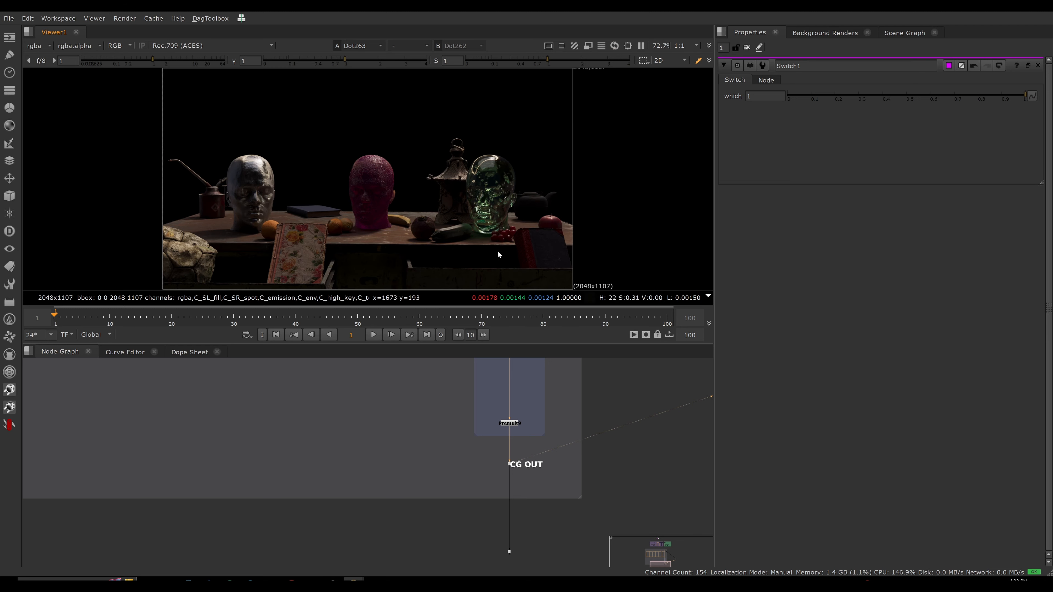
Step: Set the which value of Switch1 in the CG backdrop to 0
scroll(468, 435, "down", 6)
middle_click_drag(440, 369, 433, 531)
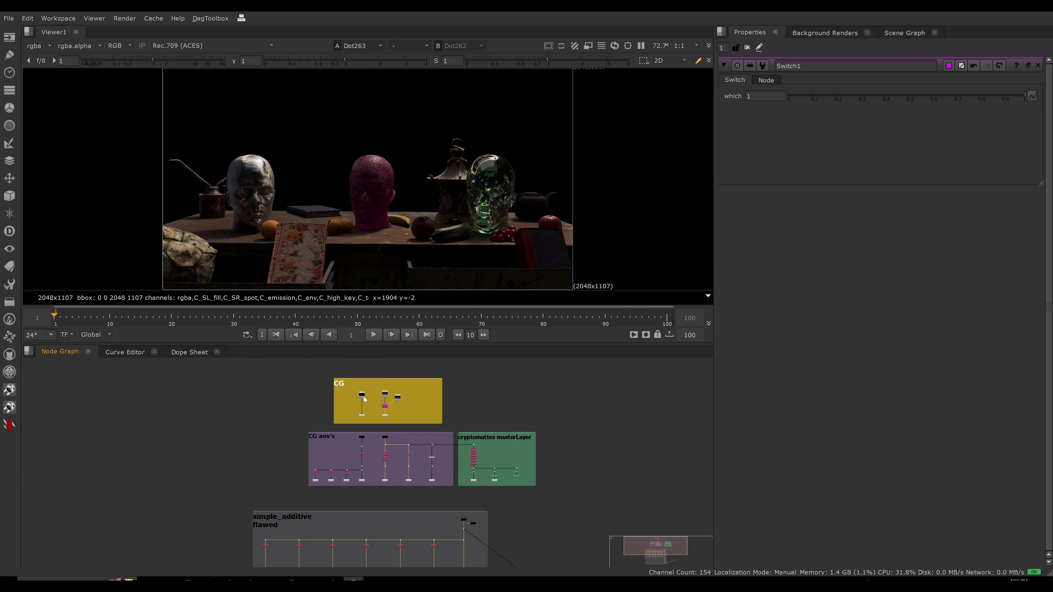
scroll(366, 396, "up", 4)
left_click(405, 415)
left_click_drag(807, 98, 779, 99)
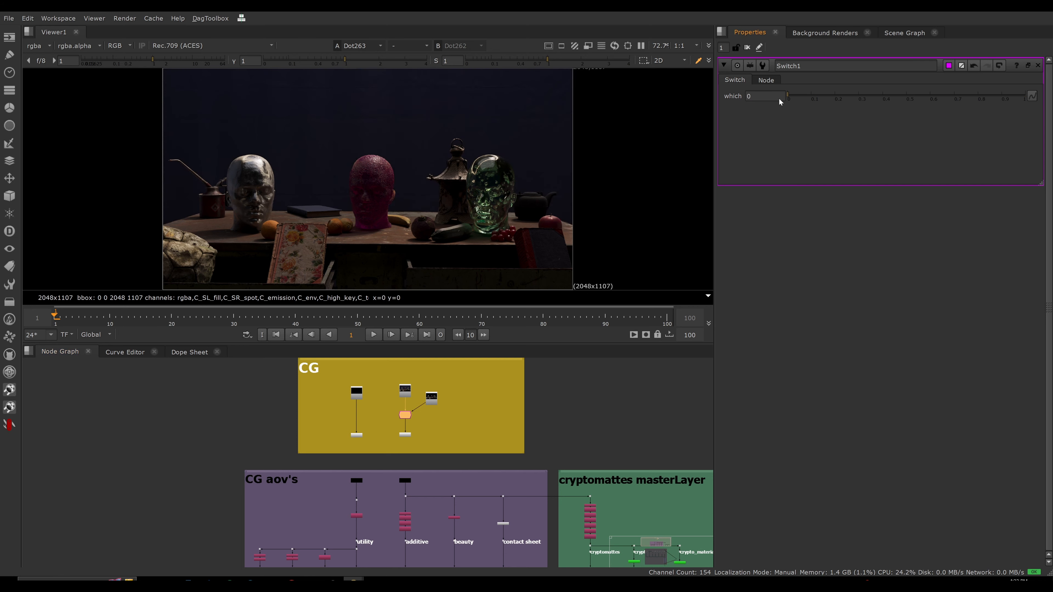
Step: Compare the CG IN and CG OUT images of the simple_additive setup with the original render input
scroll(465, 450, "down", 2)
middle_click_drag(473, 507, 449, 334)
middle_click_drag(463, 445, 453, 353)
middle_click_drag(472, 427, 461, 435)
left_click(509, 394)
left_click_drag(514, 384, 518, 389)
key("1")
middle_click_drag(536, 412, 551, 315)
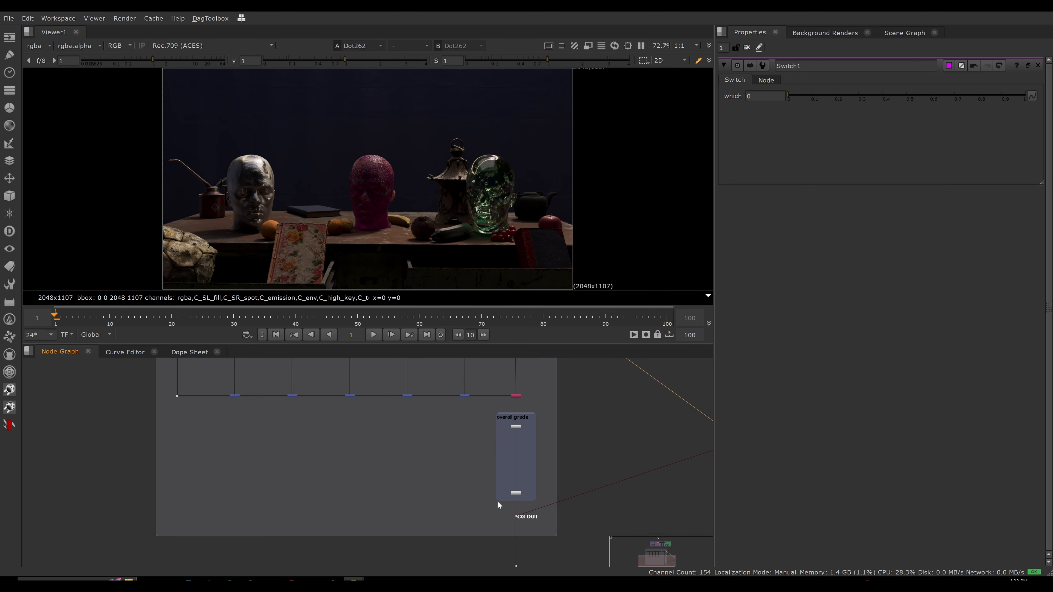
key("2")
middle_click_drag(477, 427, 485, 528)
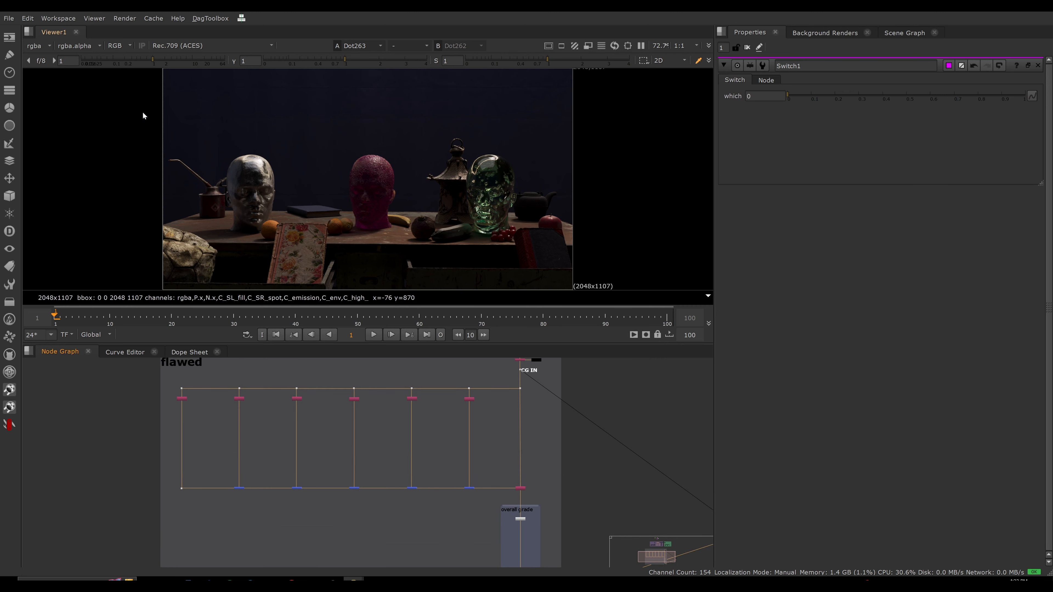
key("2")
key("1")
key("2")
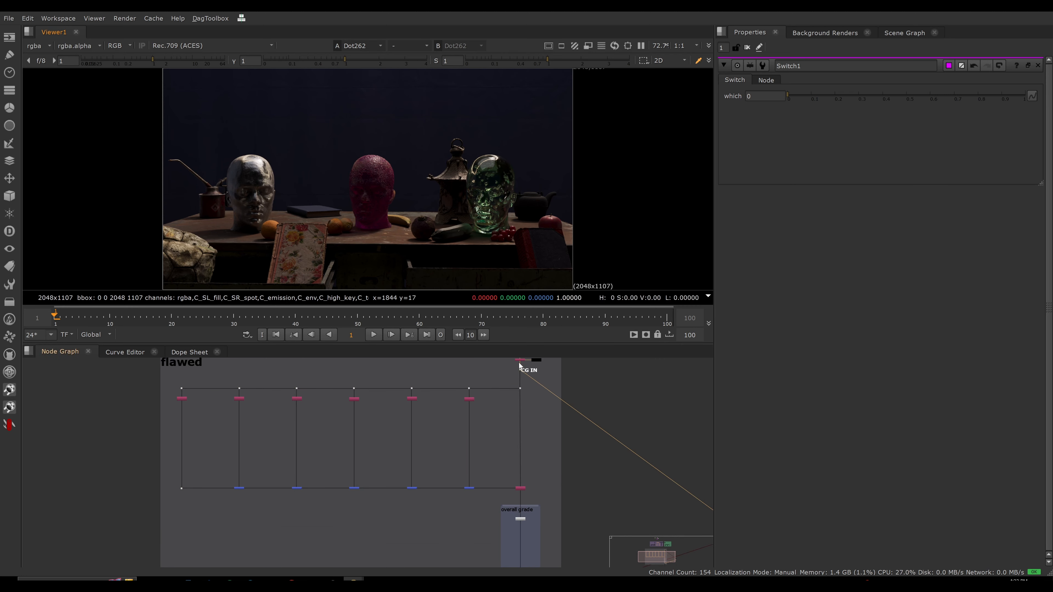
Step: Display the C_env layer at CG IN, and return the viewer to rgba
left_click(37, 46)
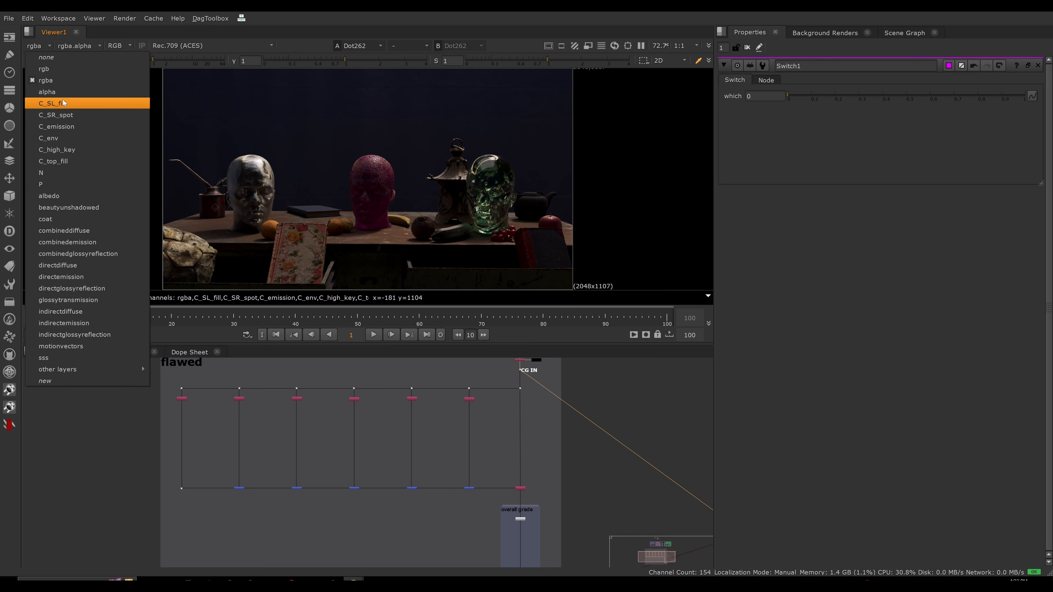
left_click(90, 139)
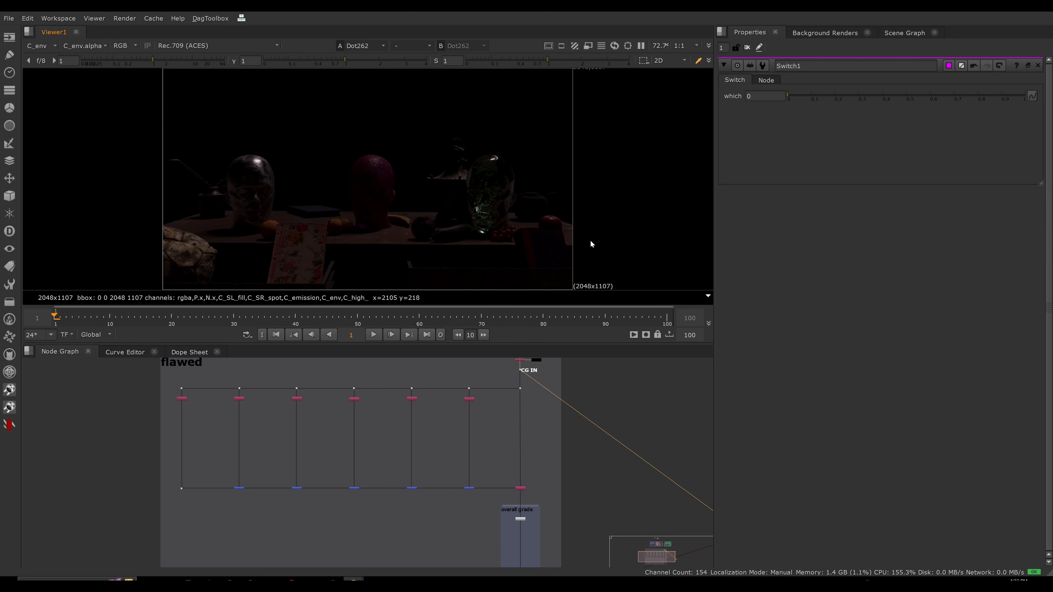
left_click(45, 48)
left_click(45, 80)
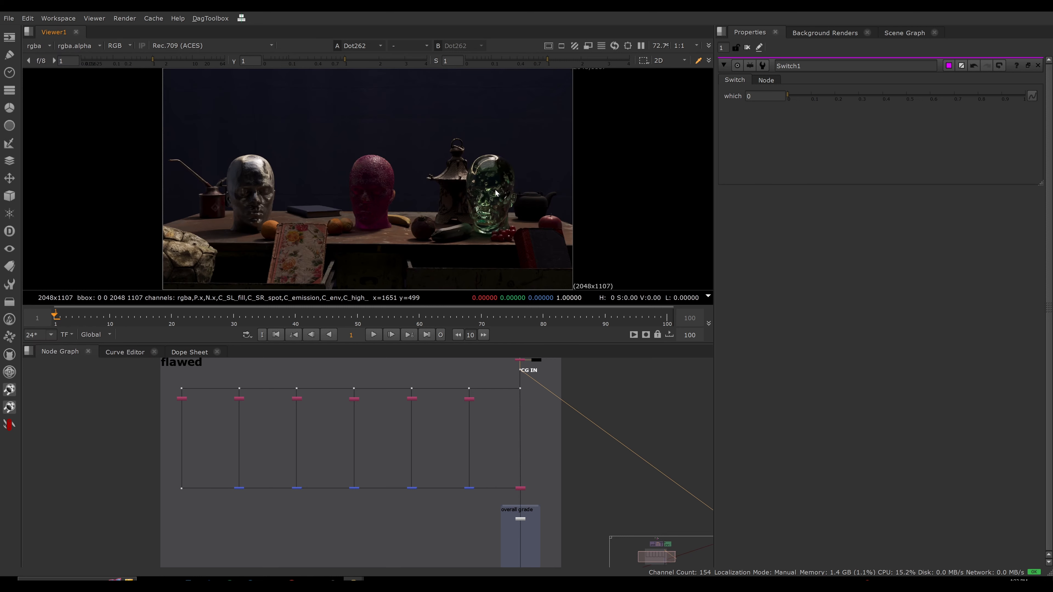
Step: View CG OUT and check its available layers, keeping the viewer on rgba
middle_click_drag(600, 437, 548, 418)
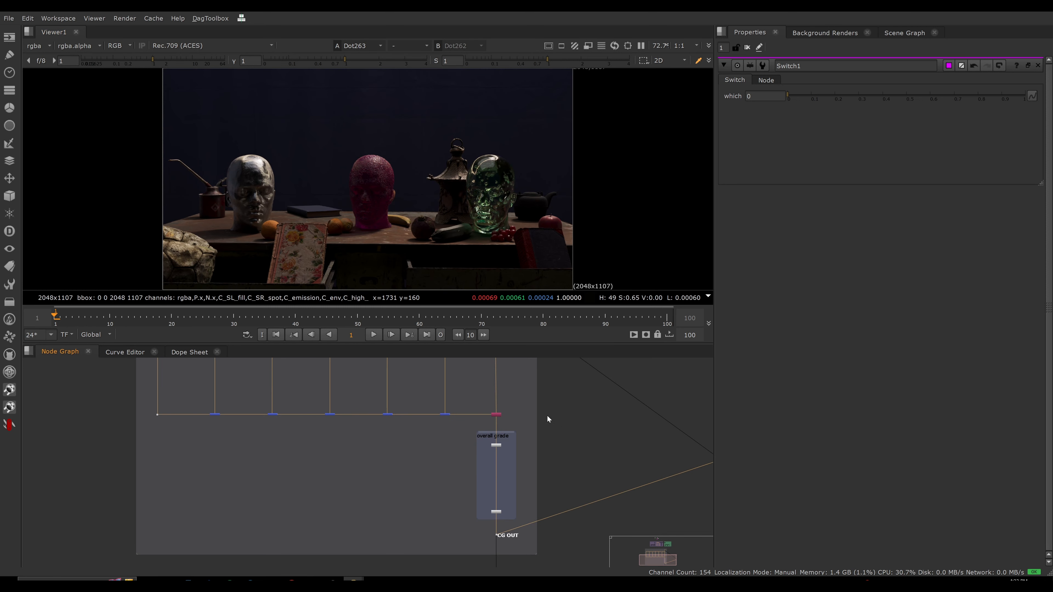
left_click(37, 46)
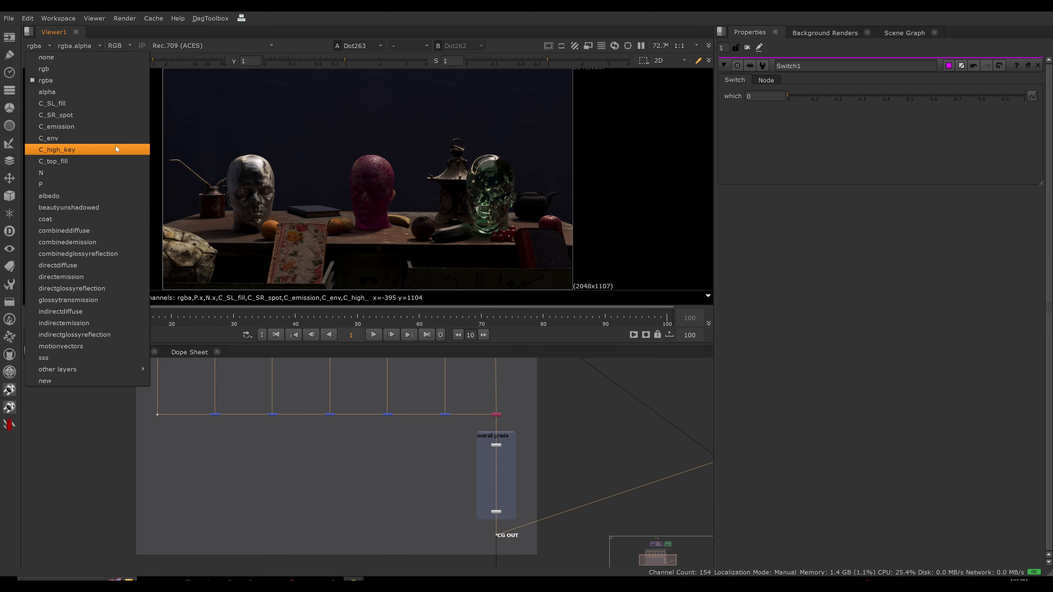
left_click(389, 458)
scroll(473, 441, "down", 5)
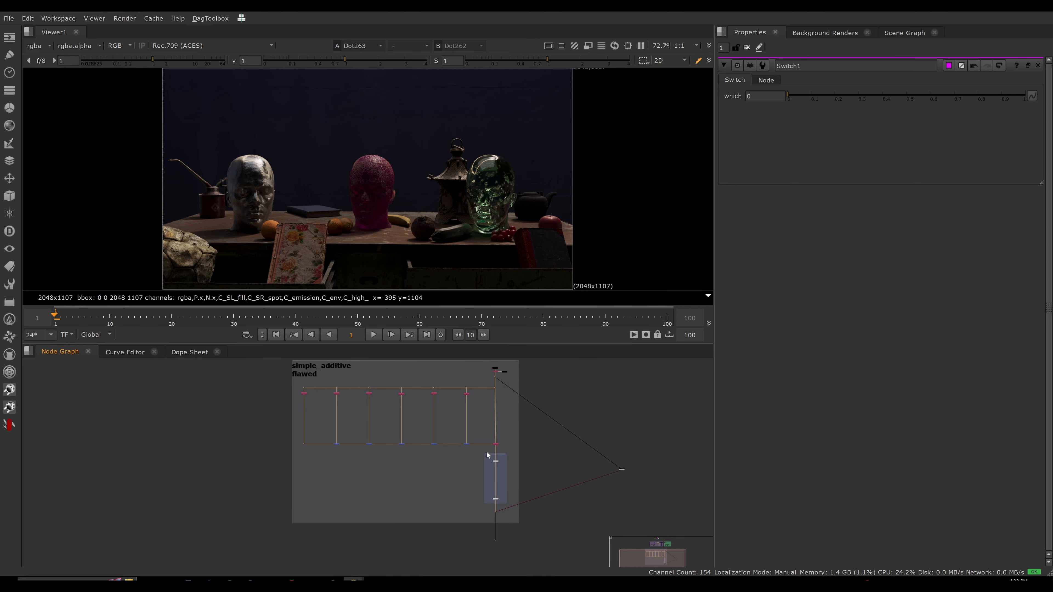
scroll(487, 455, "up", 3)
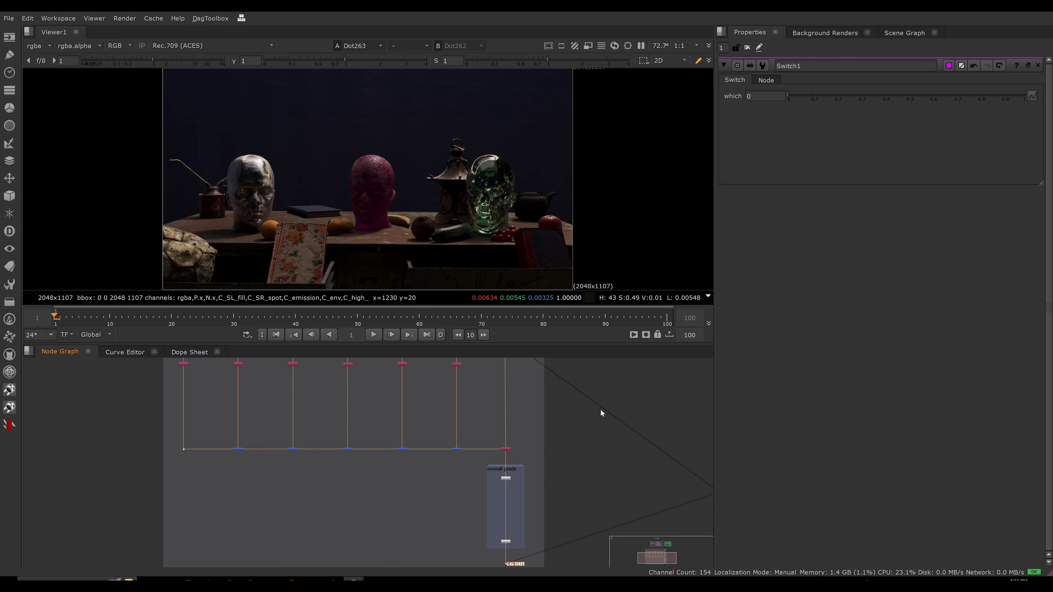
scroll(539, 404, "down", 3)
scroll(529, 410, "up", 2)
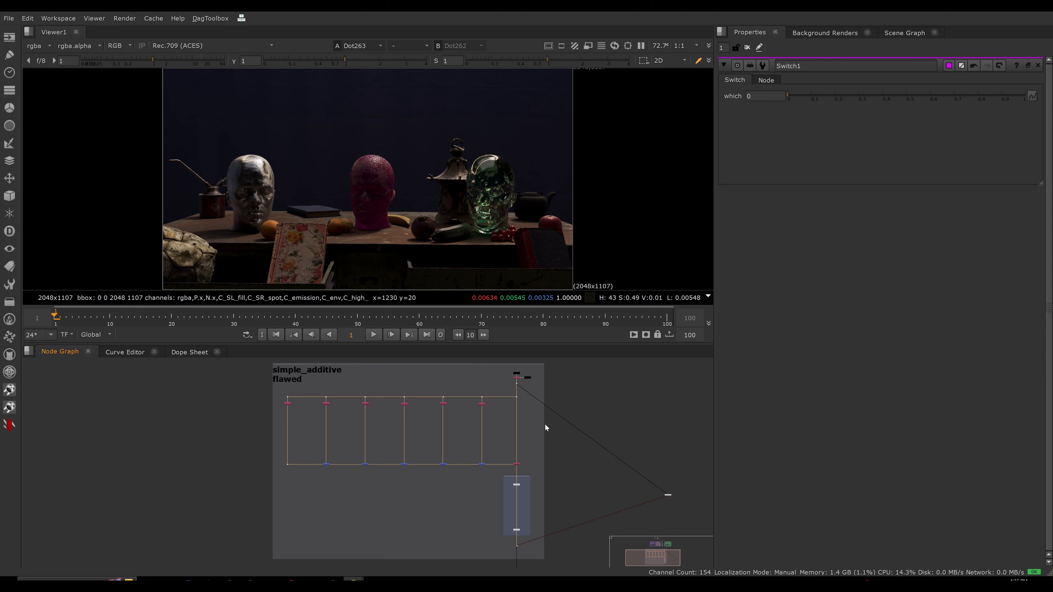
Step: Inspect the alpha copy node that joins the main pipe to the merged passes in the simple_additive setup
left_click_drag(265, 399, 518, 437)
left_click(591, 420)
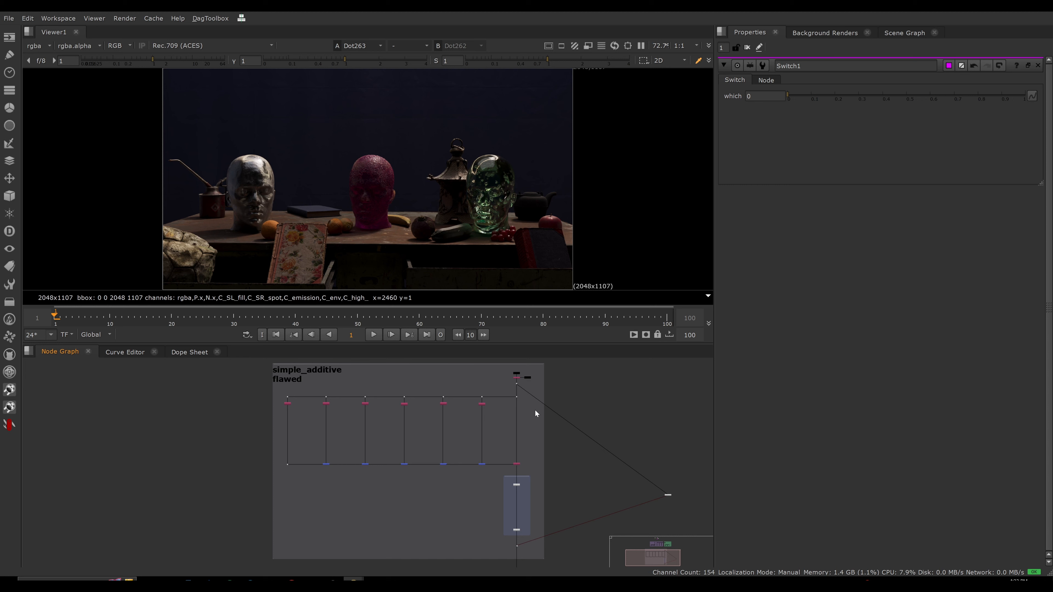
left_click_drag(538, 383, 539, 565)
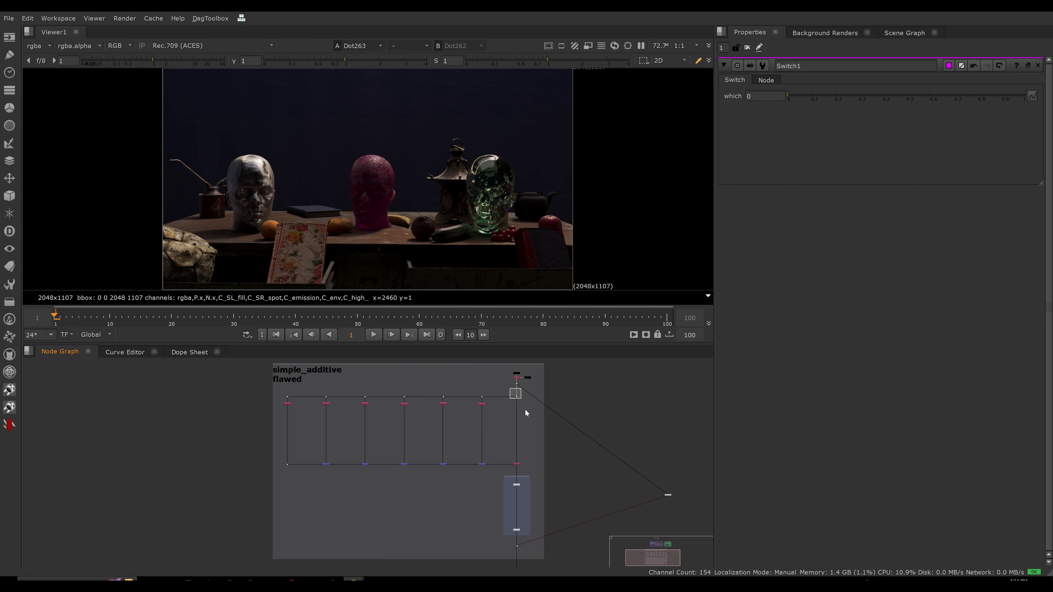
key("space")
scroll(514, 389, "up", 4)
middle_click_drag(515, 386, 758, 137)
scroll(654, 233, "up", 3)
scroll(700, 167, "up", 3)
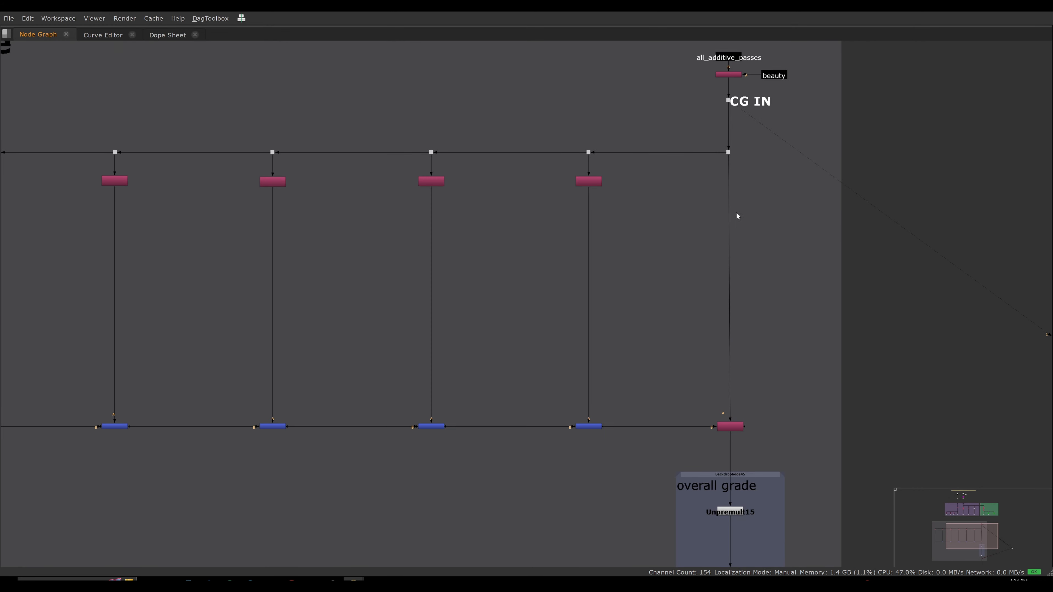
scroll(725, 431, "up", 2)
left_click(725, 426)
scroll(725, 426, "up", 3)
scroll(680, 387, "down", 5)
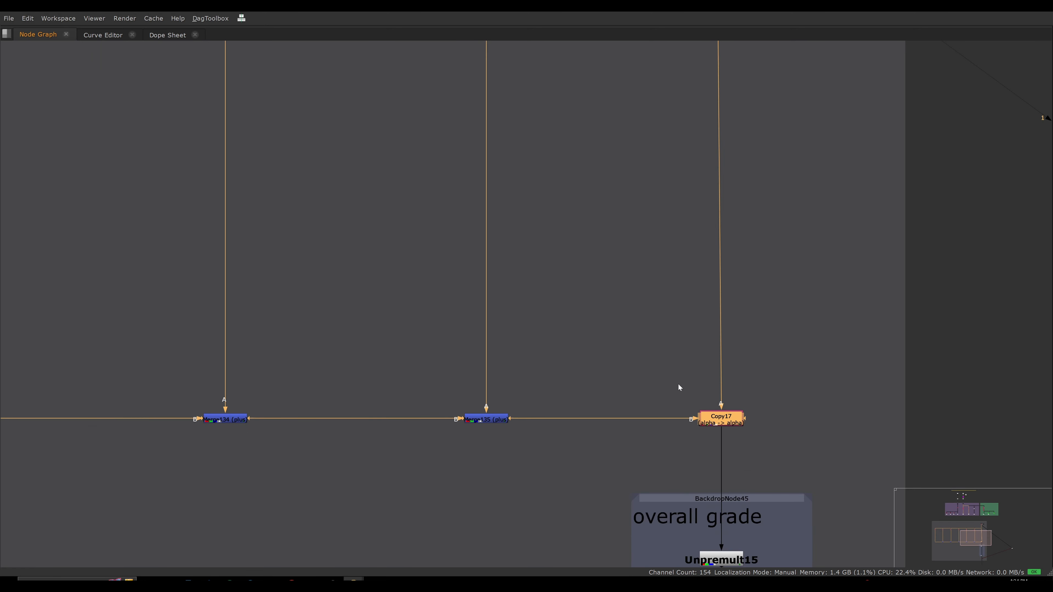
scroll(653, 413, "down", 3)
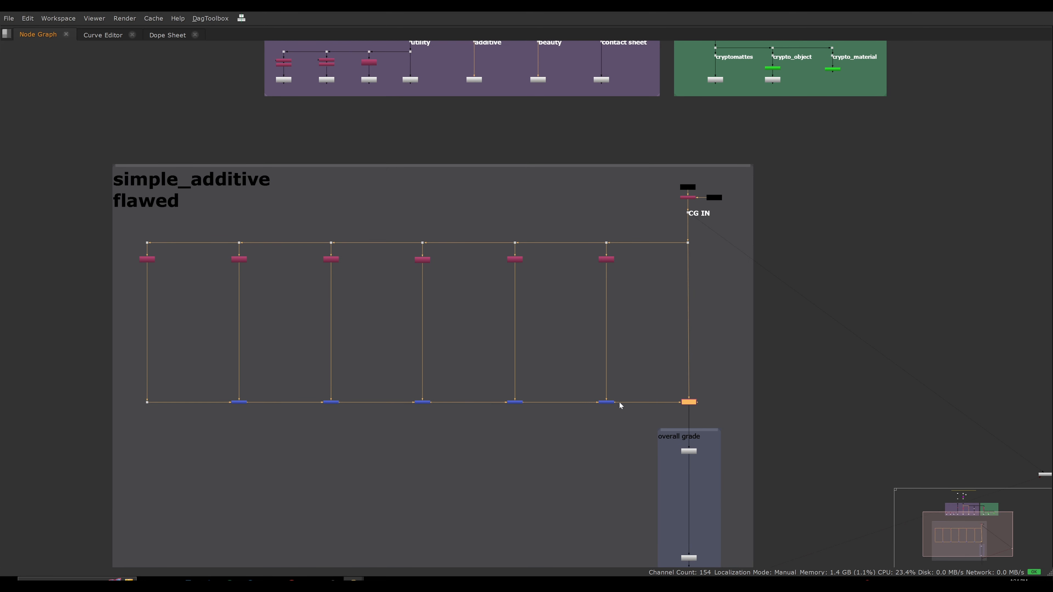
Step: Trace the row of plus merges across the simple_additive setup, and the main pipe from CG IN to the alpha copy
scroll(615, 377, "down", 2)
middle_click_drag(634, 367, 667, 345)
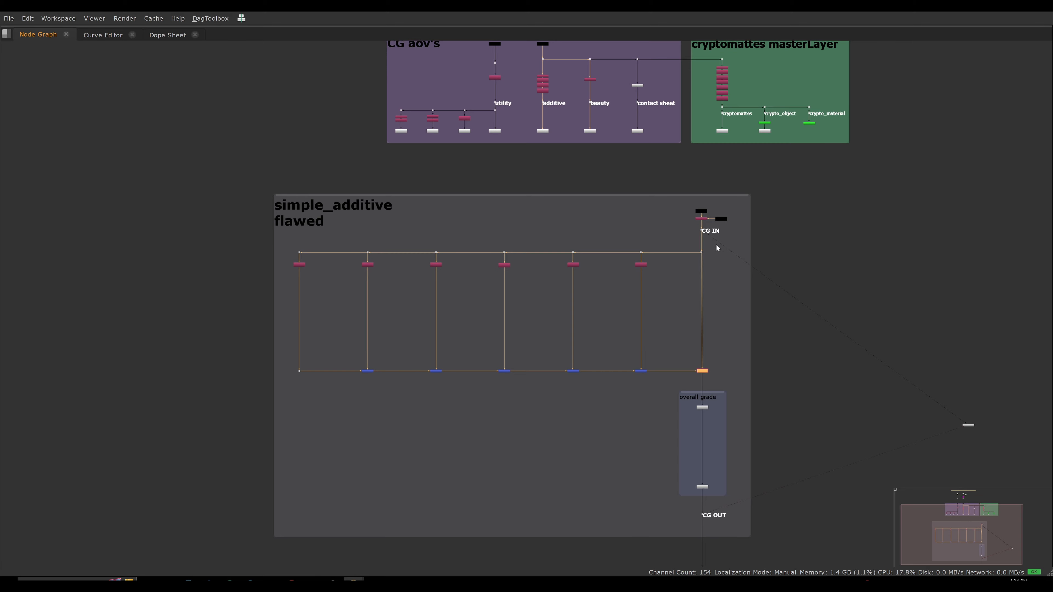
scroll(718, 248, "up", 2)
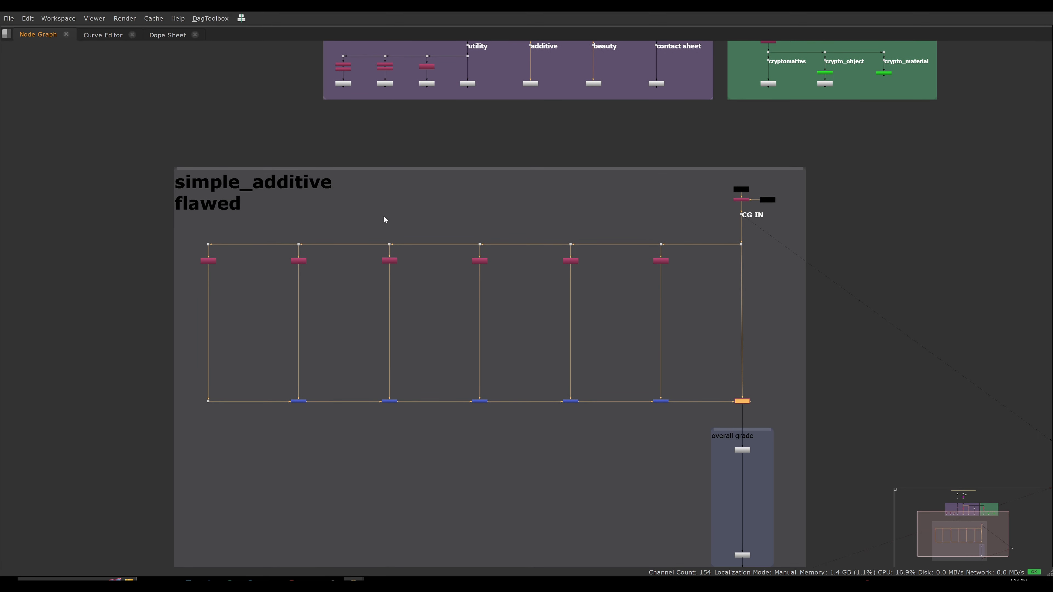
scroll(269, 396, "up", 3)
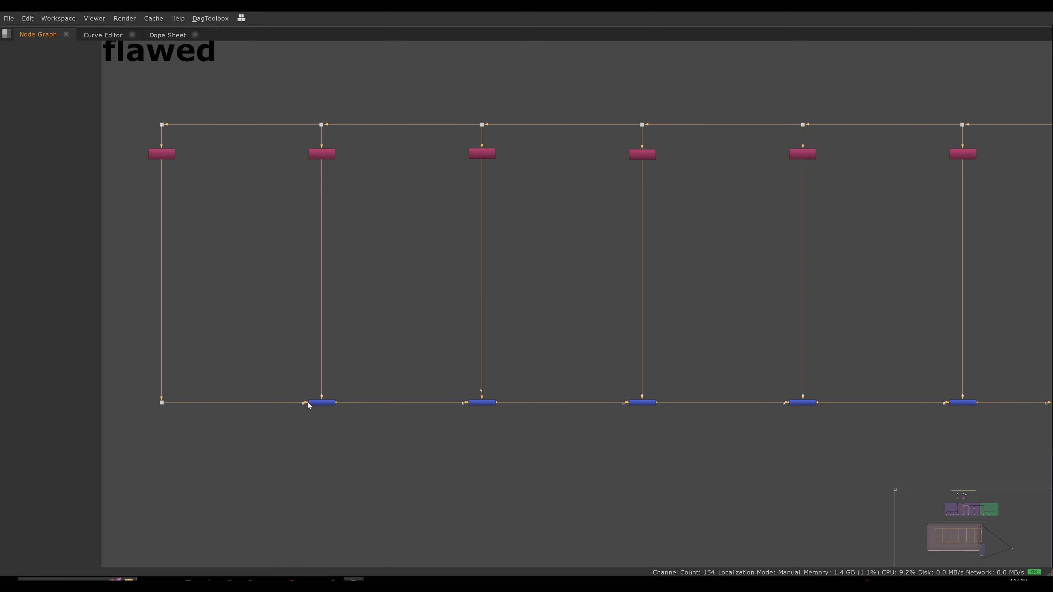
scroll(307, 403, "down", 1)
middle_click_drag(811, 418, 503, 400)
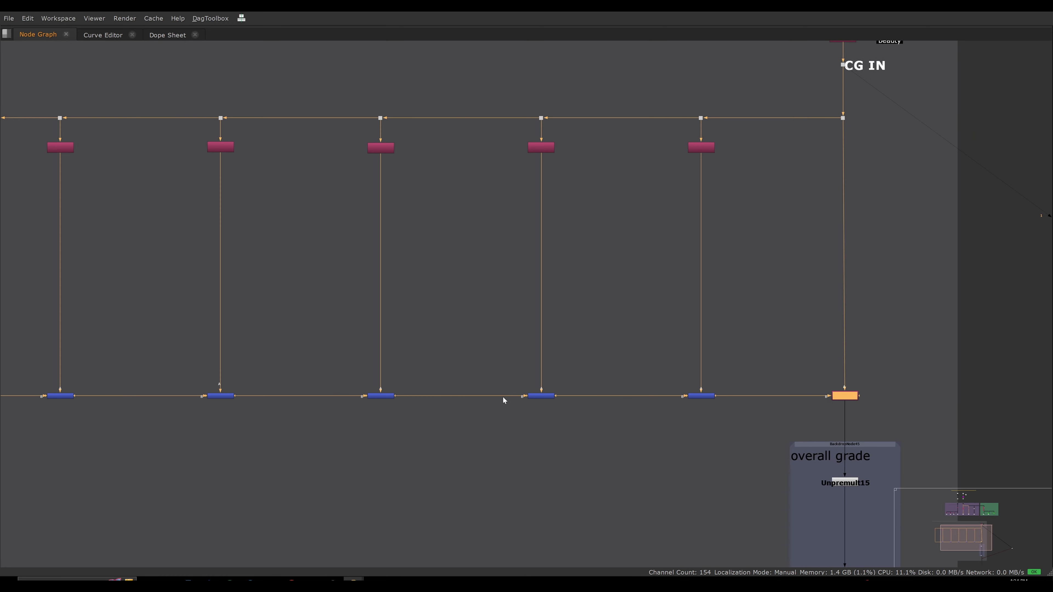
middle_click_drag(816, 408, 660, 402)
left_click_drag(661, 402, 721, 360)
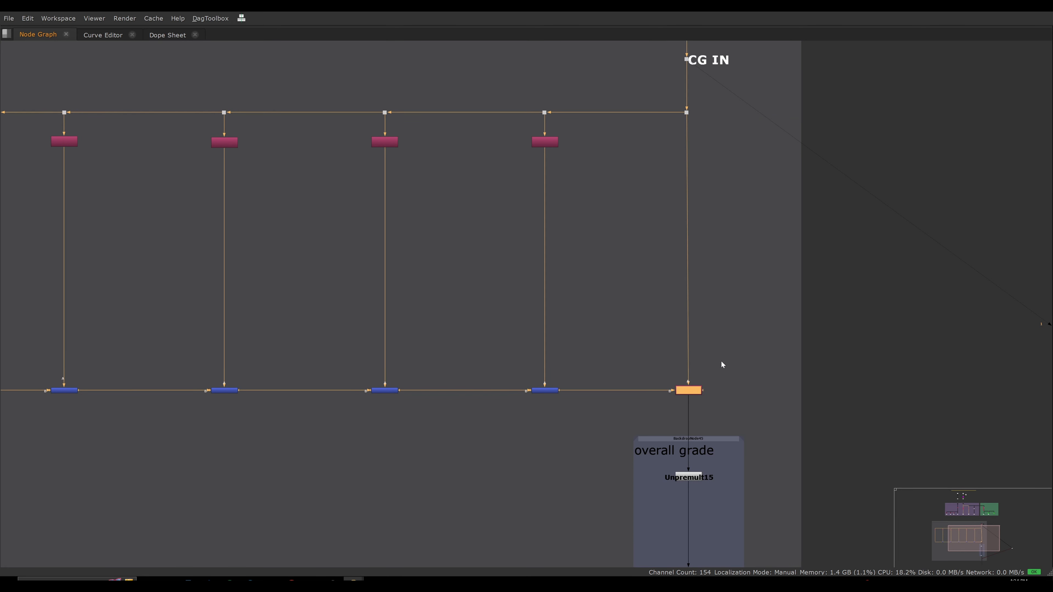
middle_click_drag(721, 360, 666, 402)
left_click_drag(664, 134, 609, 197)
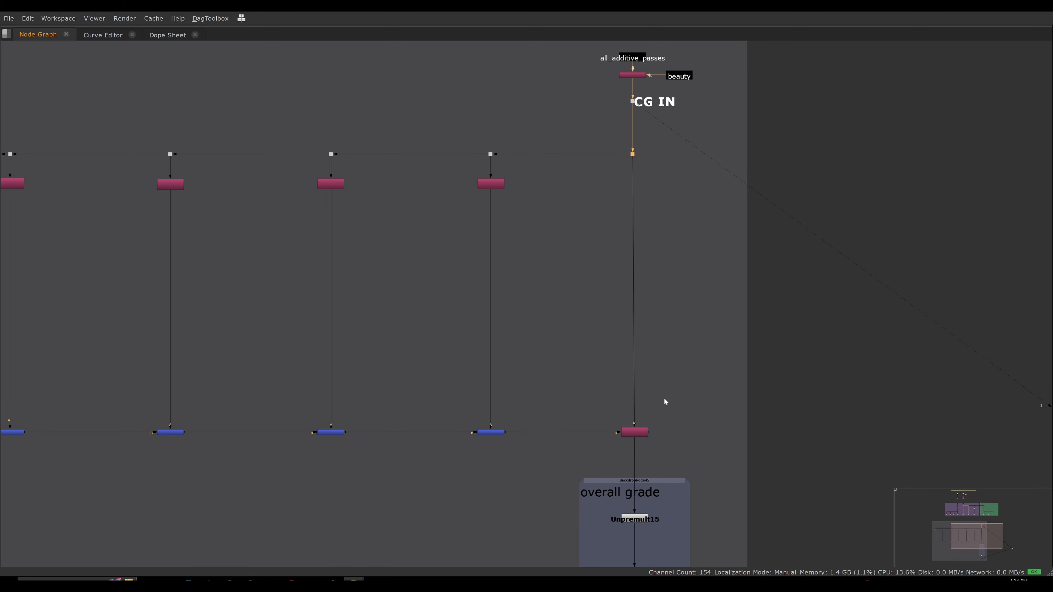
scroll(664, 402, "up", 3)
scroll(652, 401, "down", 5)
key("space")
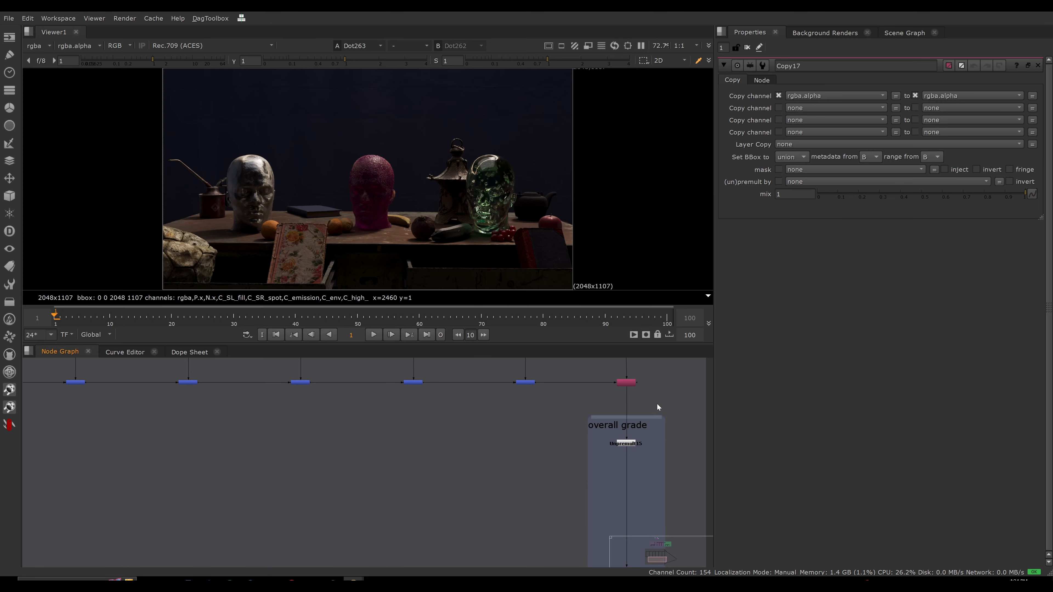
Step: Connect the viewer to the last plus merge of the additive passes and to the beauty input
scroll(592, 423, "down", 3)
middle_click_drag(586, 422, 572, 476)
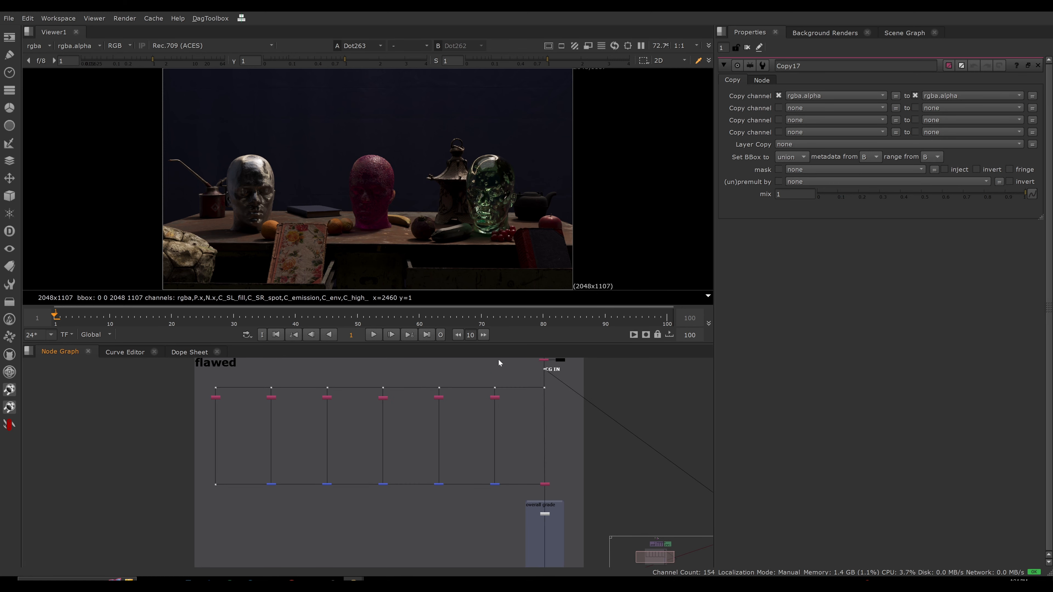
middle_click_drag(568, 437, 542, 453)
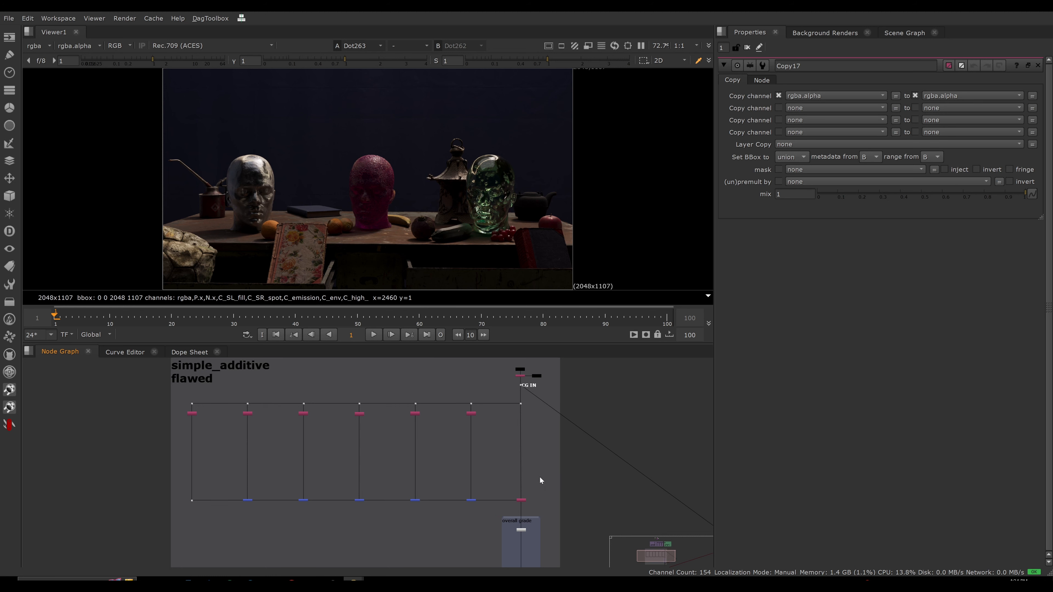
middle_click_drag(541, 410, 530, 403)
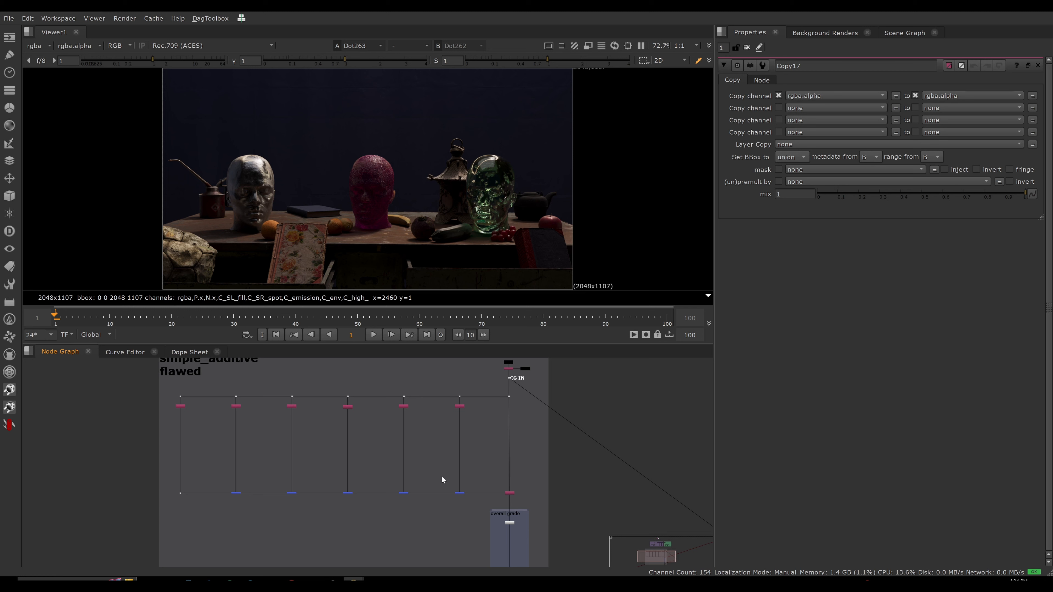
left_click_drag(442, 477, 475, 501)
key("1")
left_click(535, 435)
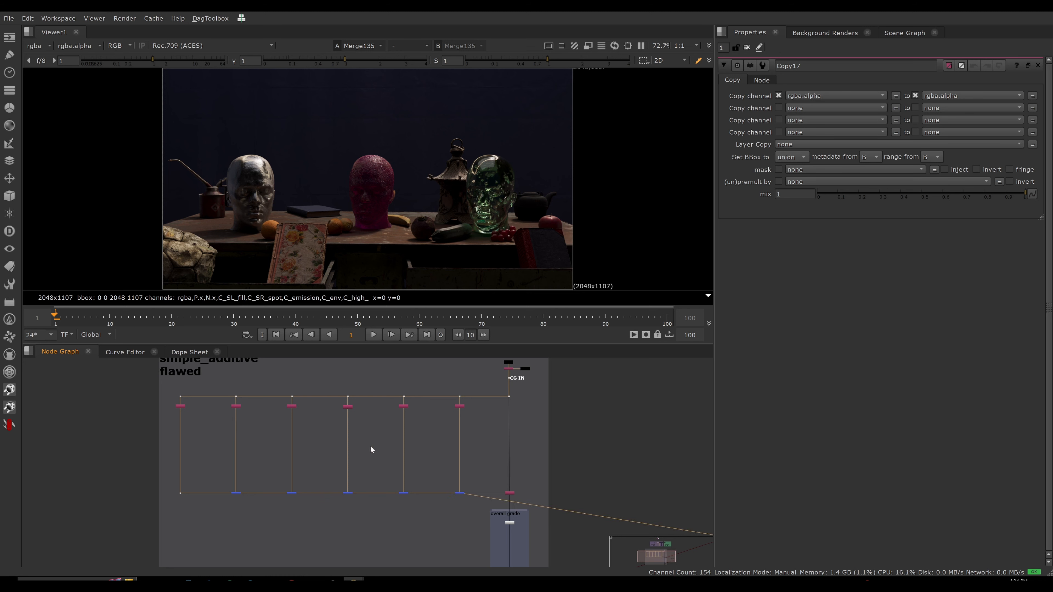
left_click(546, 381)
left_click(526, 369)
key("1")
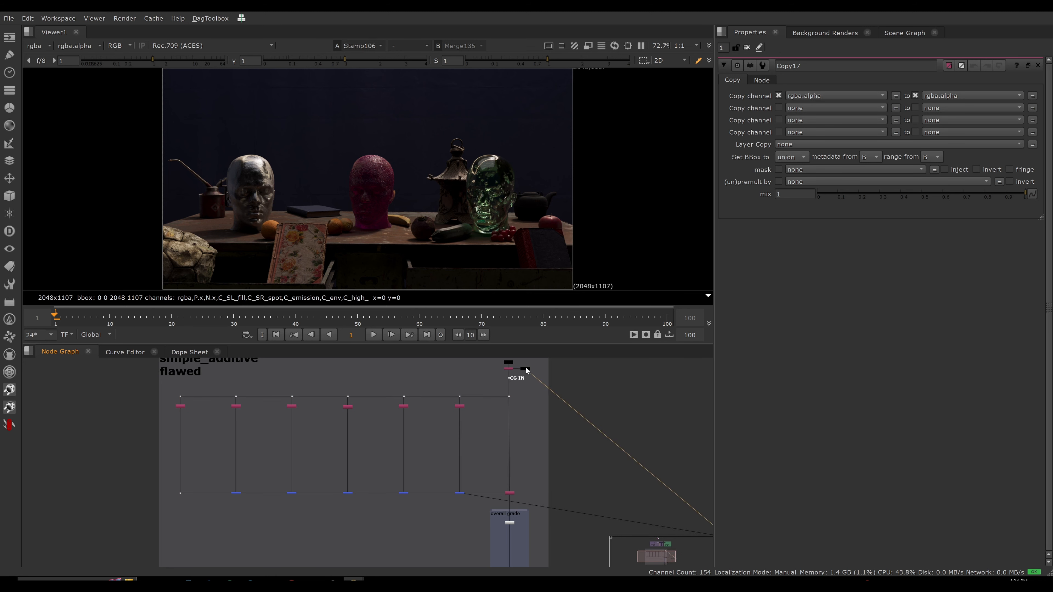
left_click(532, 431)
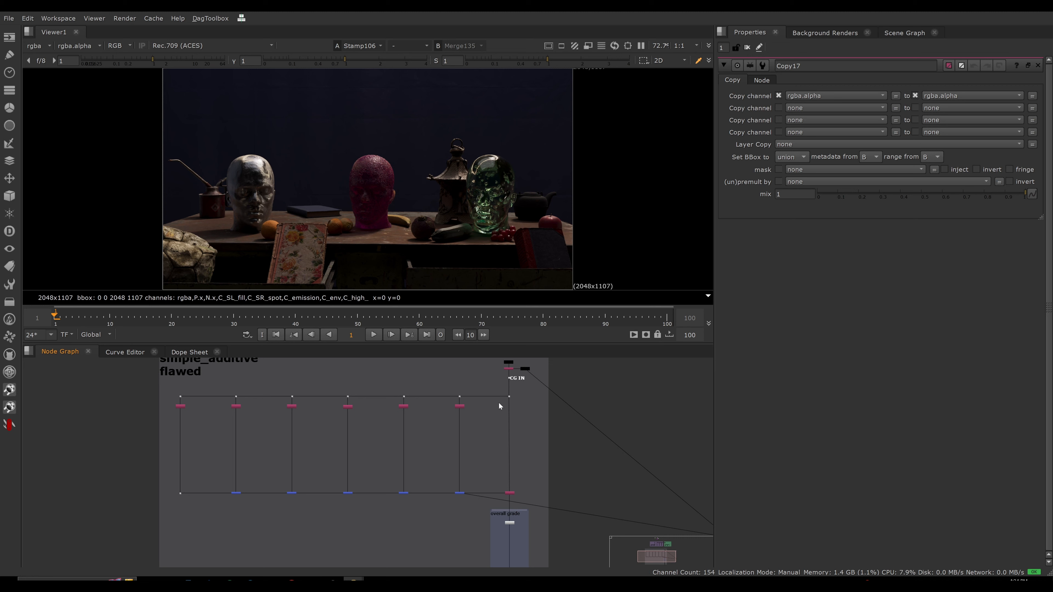
Step: Compare the sampled pixel values of the beauty and the summed passes on the green glass head
middle_click_drag(504, 411, 502, 420)
middle_click_drag(488, 232, 487, 231)
key("2")
key("1")
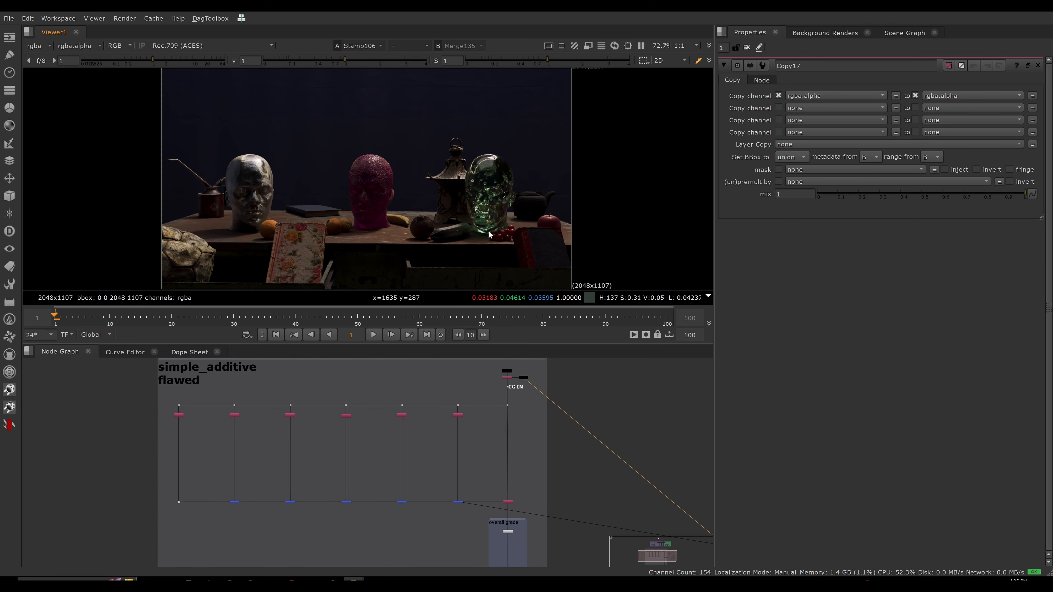
key("2")
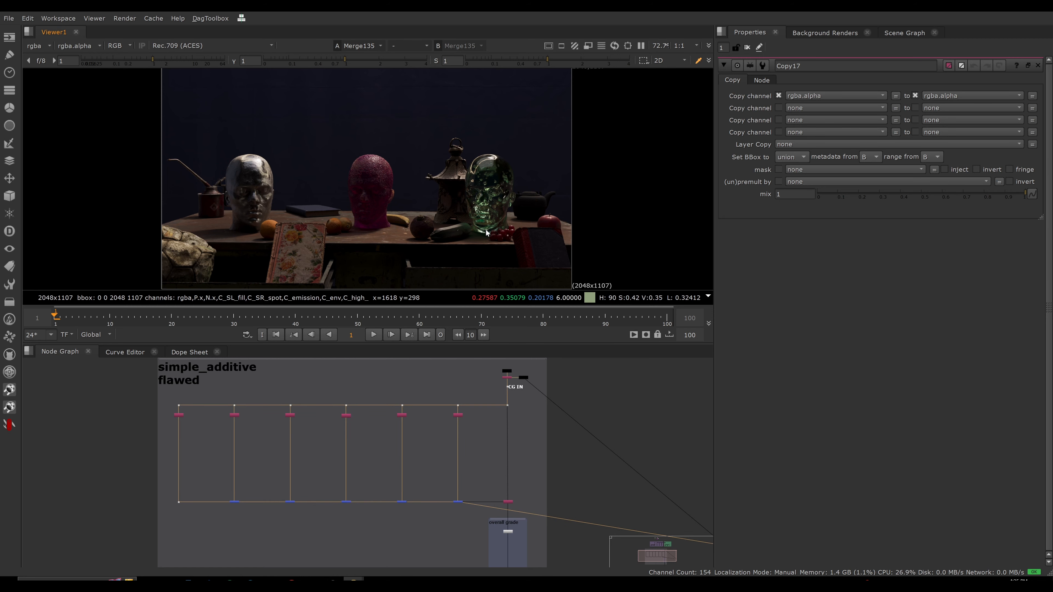
key("1")
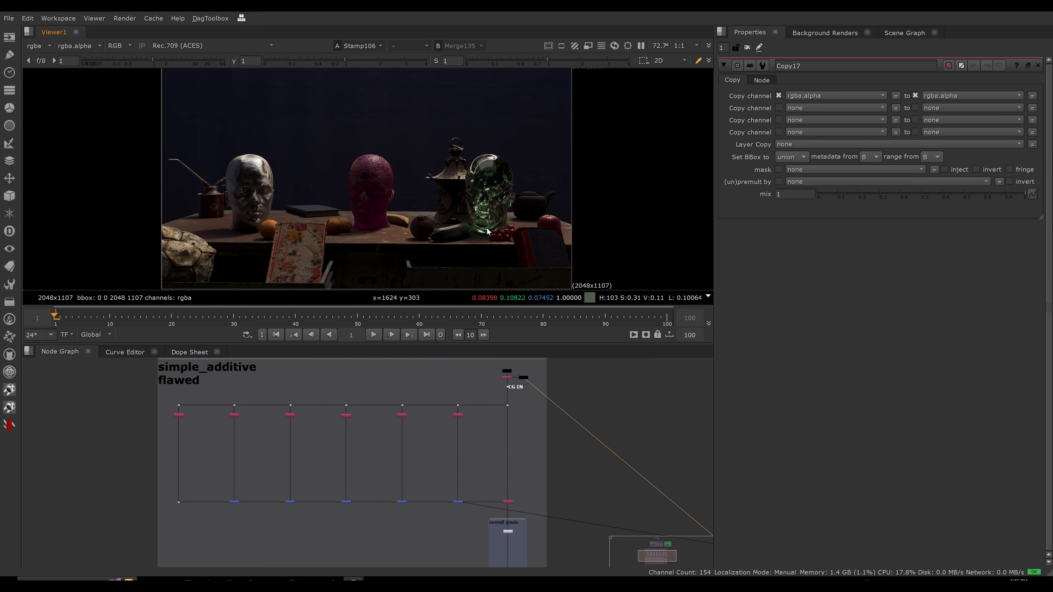
Step: Examine the reflections on the crown of the green glass head up close in the beauty and the summed passes
key("space")
scroll(671, 265, "up", 8)
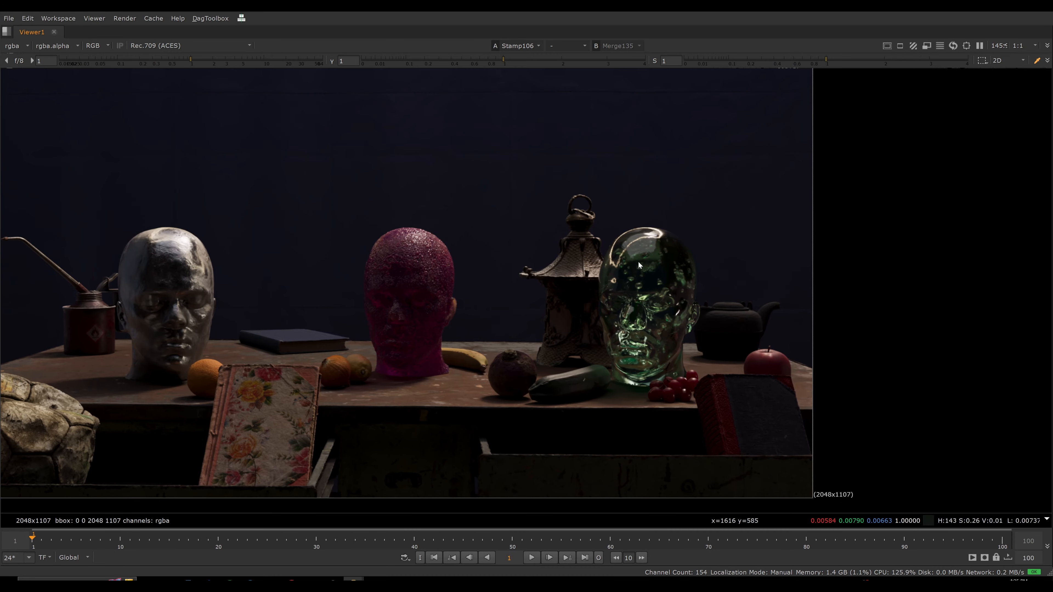
scroll(710, 224, "up", 1)
scroll(710, 224, "down", 1)
key("2")
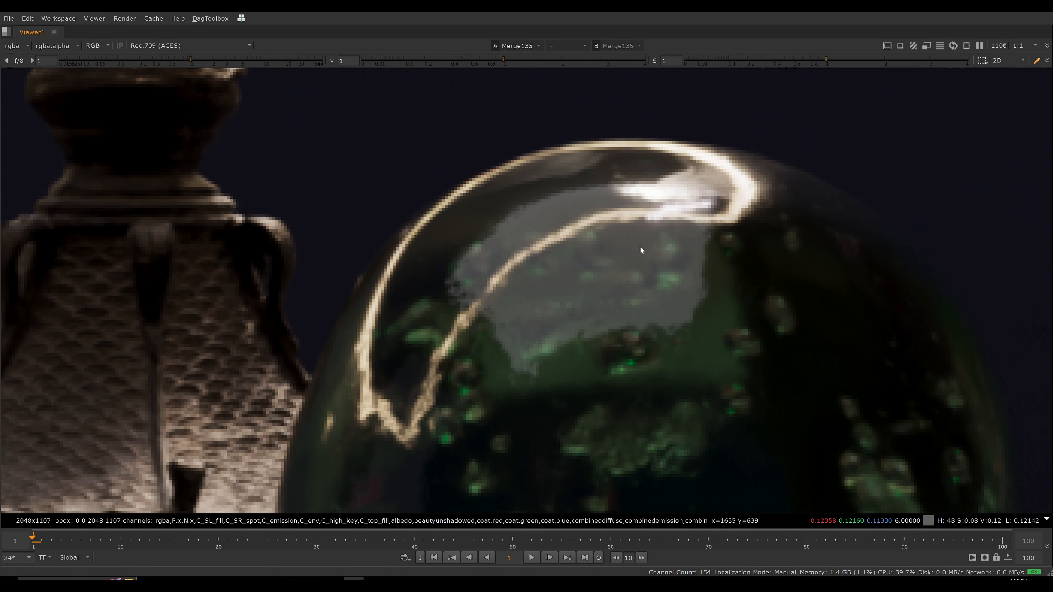
key("1")
key("2")
scroll(556, 272, "up", 2)
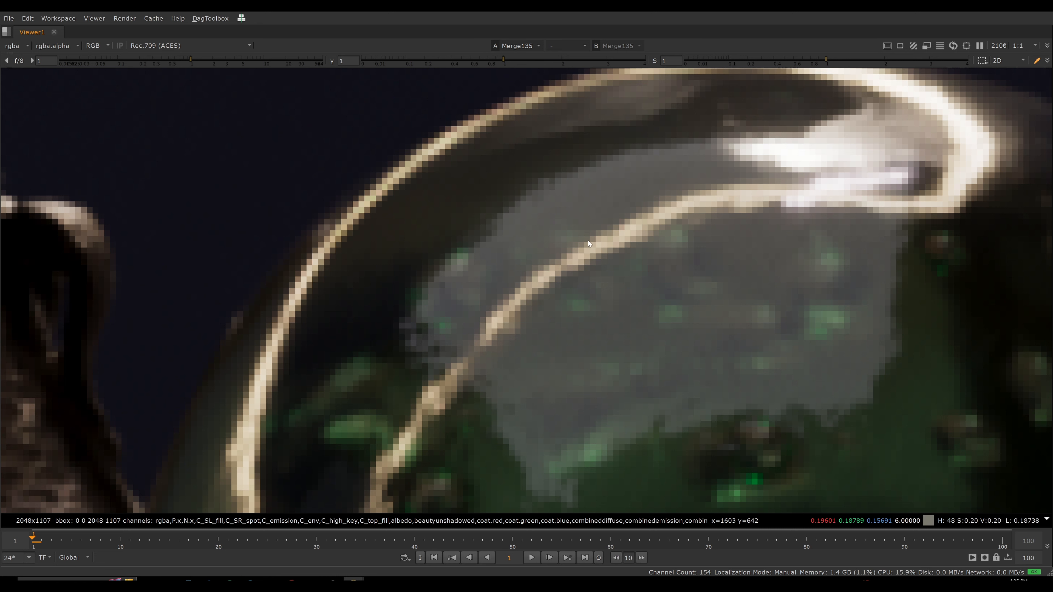
scroll(588, 241, "down", 2)
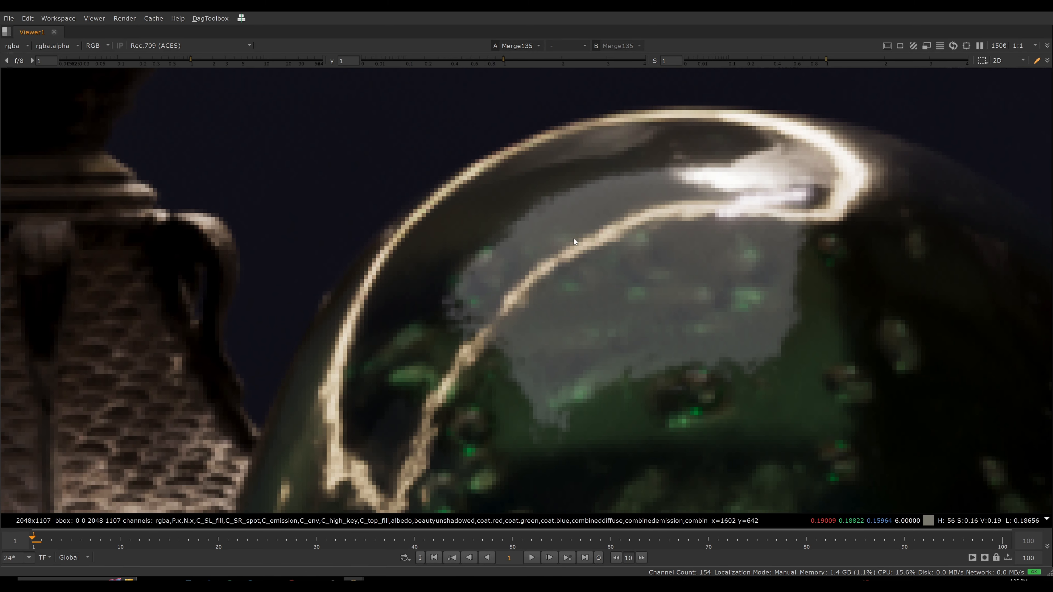
scroll(573, 239, "down", 3)
scroll(551, 235, "up", 3)
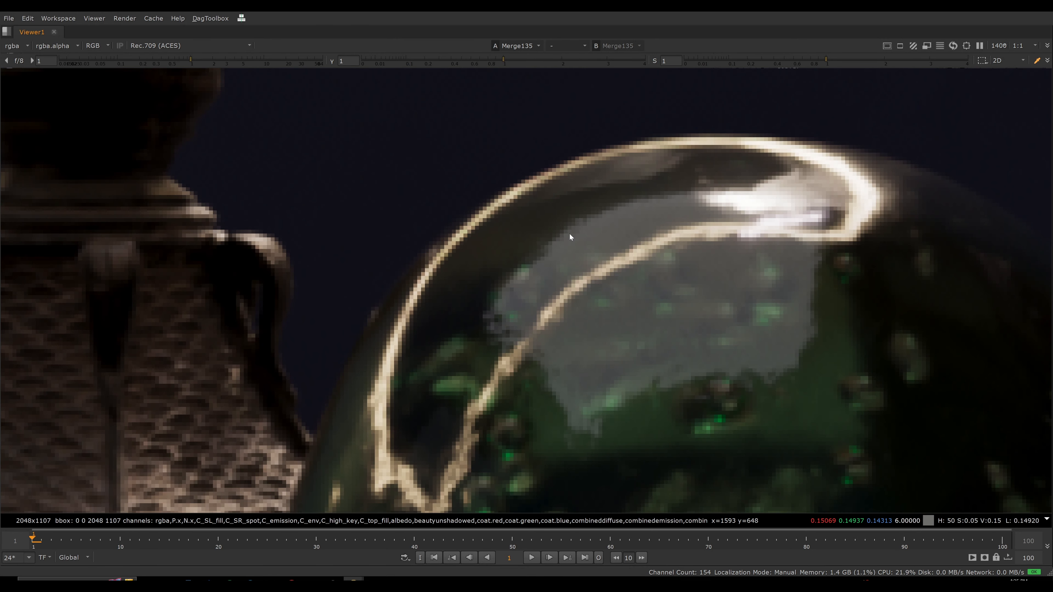
scroll(557, 232, "up", 3)
scroll(558, 237, "down", 1)
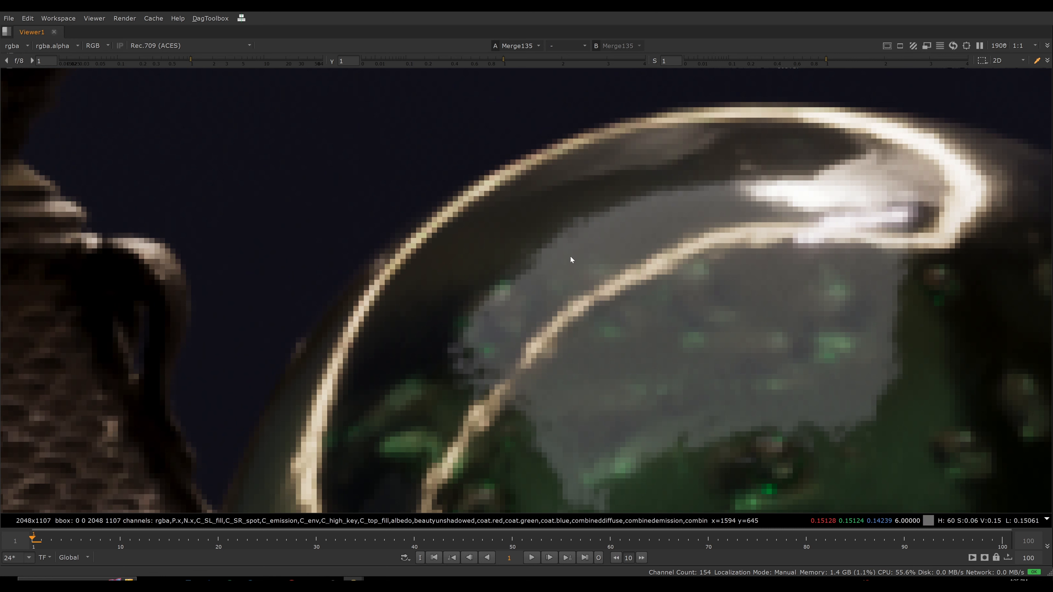
Step: Alternate repeatedly between the beauty and the summed passes on the glass head's highlight, and return to the full image
key("2")
key("1")
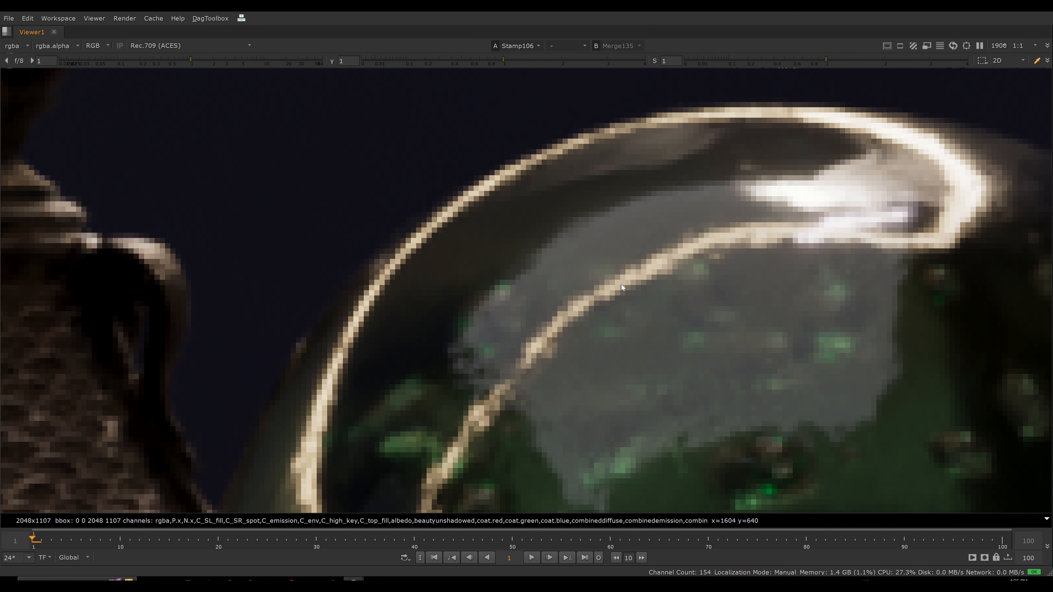
key("2")
key("1")
key("2")
key("1")
key("2")
key("1")
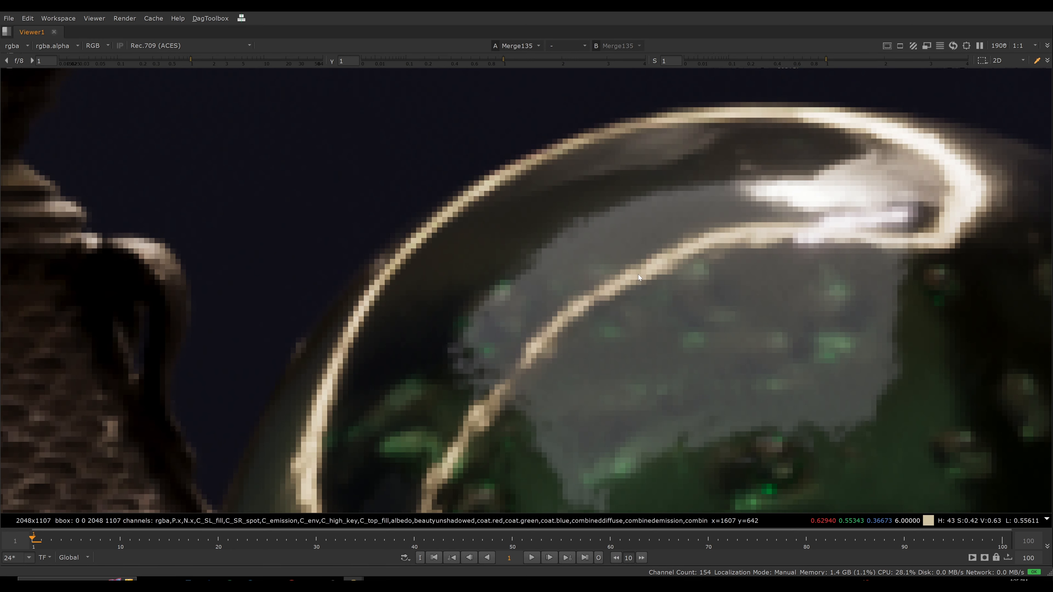
key("2")
key("1")
key("2")
key("1")
key("2")
key("1")
key("2")
key("1")
key("2")
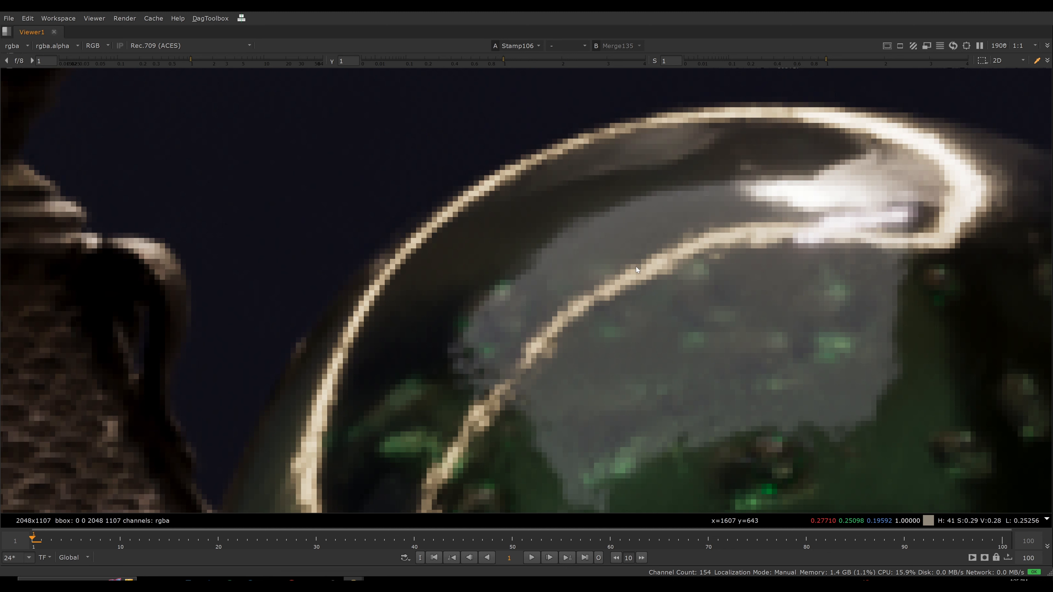
key("f")
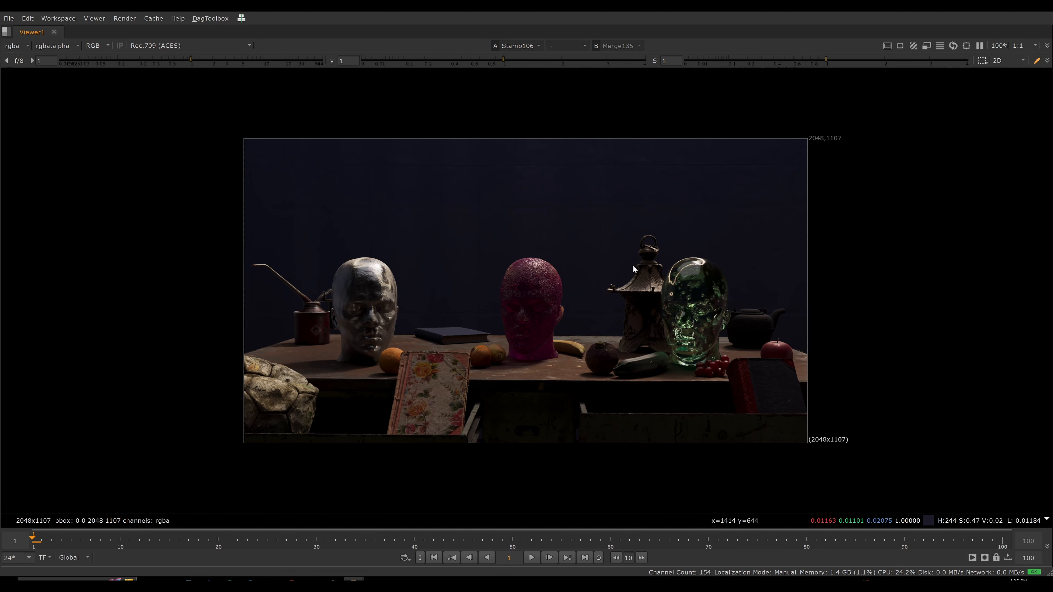
key("h")
key("space")
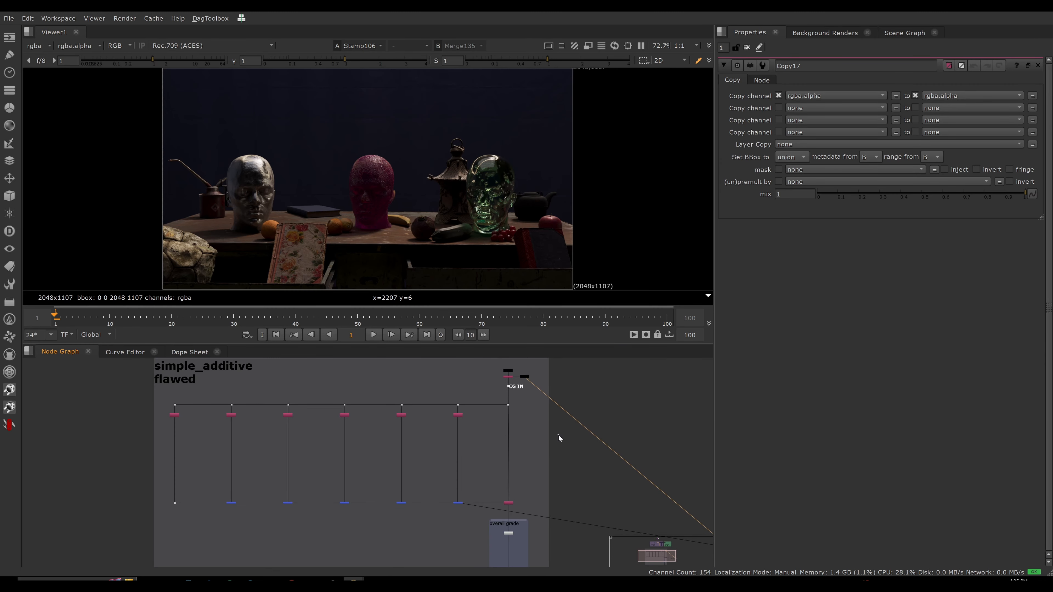
key("f")
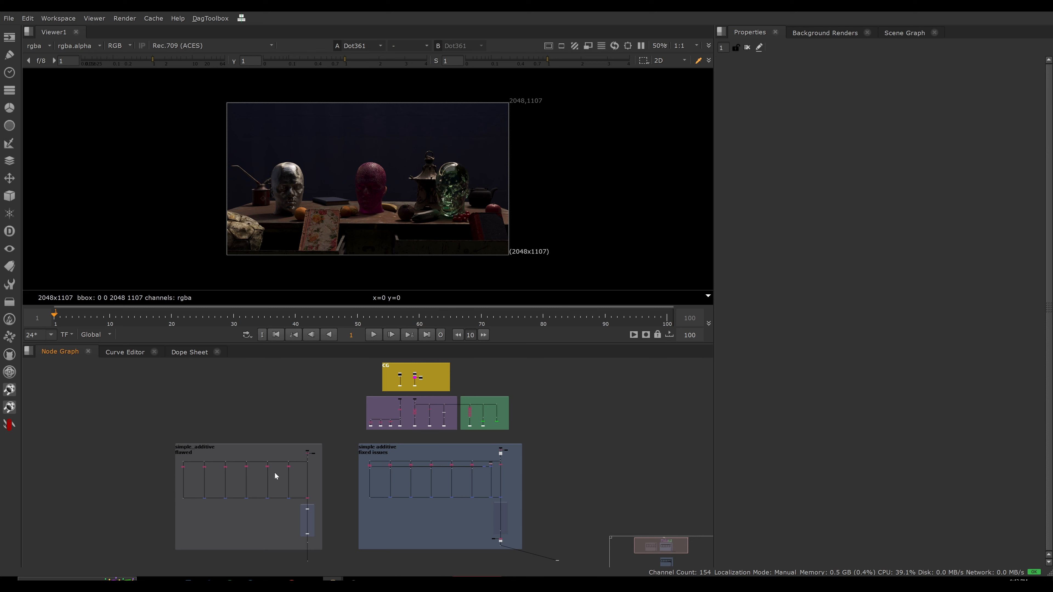
Step: Examine the simple additive fixed issues setup beside the flawed version in the node graph
key("space")
middle_click_drag(383, 414, 492, 335)
scroll(468, 338, "up", 5)
middle_click_drag(520, 286, 578, 172)
scroll(526, 240, "up", 1)
middle_click_drag(533, 239, 525, 231)
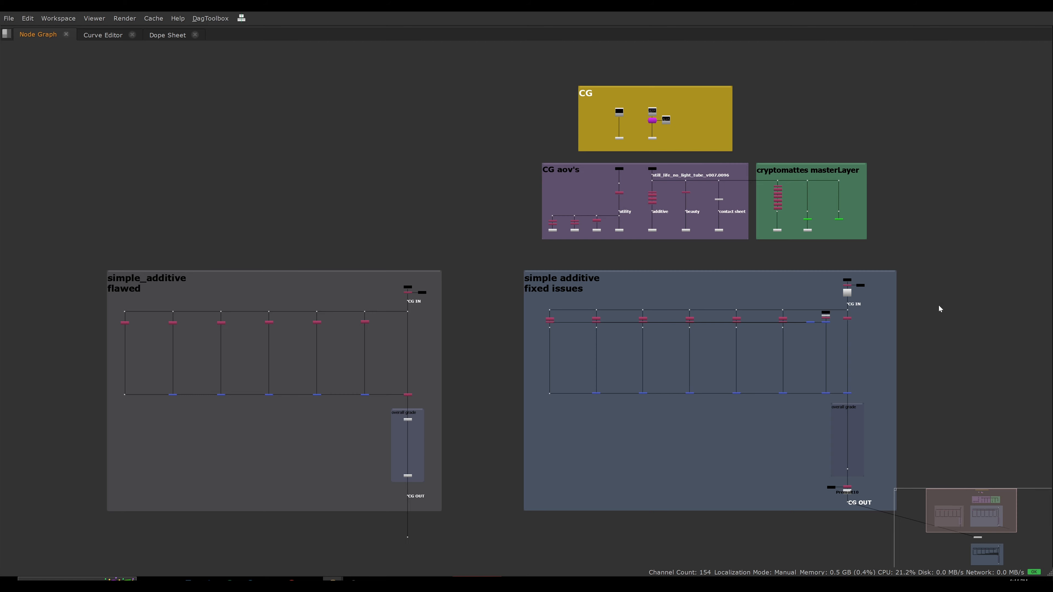
middle_click_drag(912, 301, 769, 247)
scroll(800, 291, "up", 5)
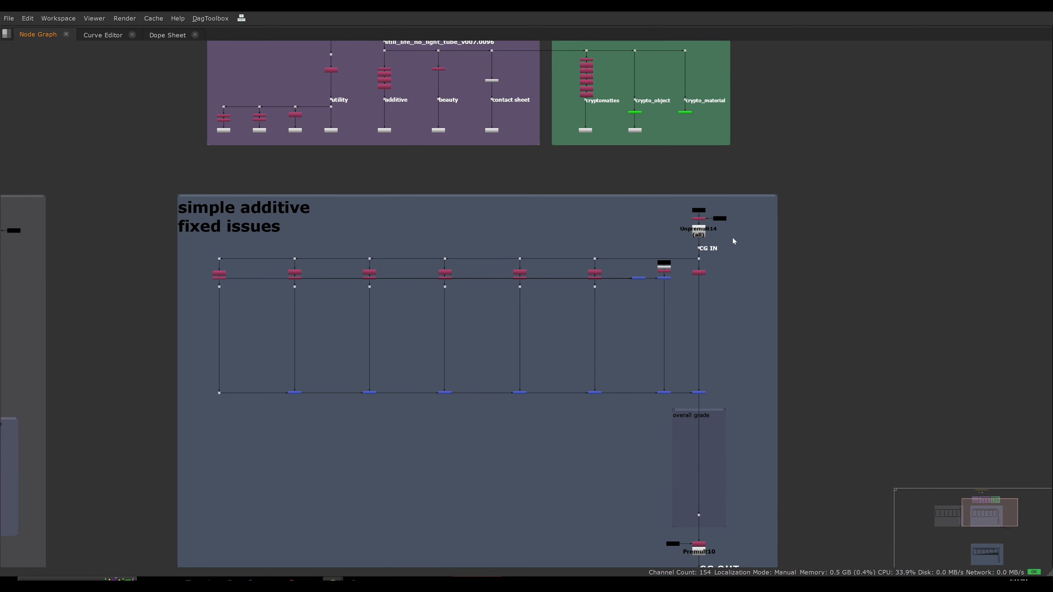
Step: Examine the Unpremult15 node in the flawed setup's overall grade section beside the simple additive fixed issues setup
scroll(721, 229, "up", 1)
scroll(721, 228, "down", 4)
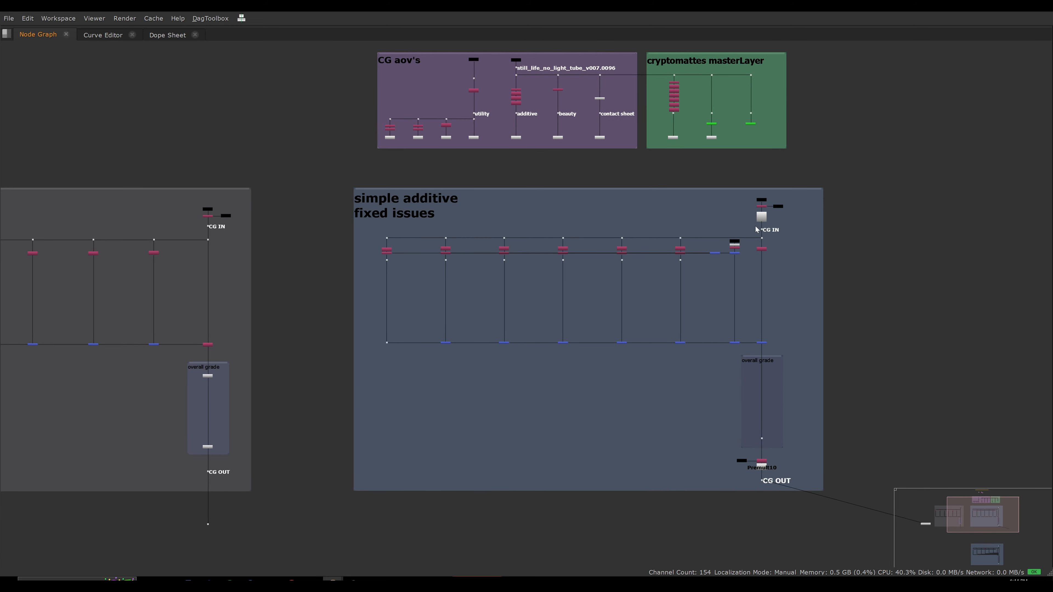
middle_click_drag(715, 249, 758, 226)
scroll(753, 232, "up", 3)
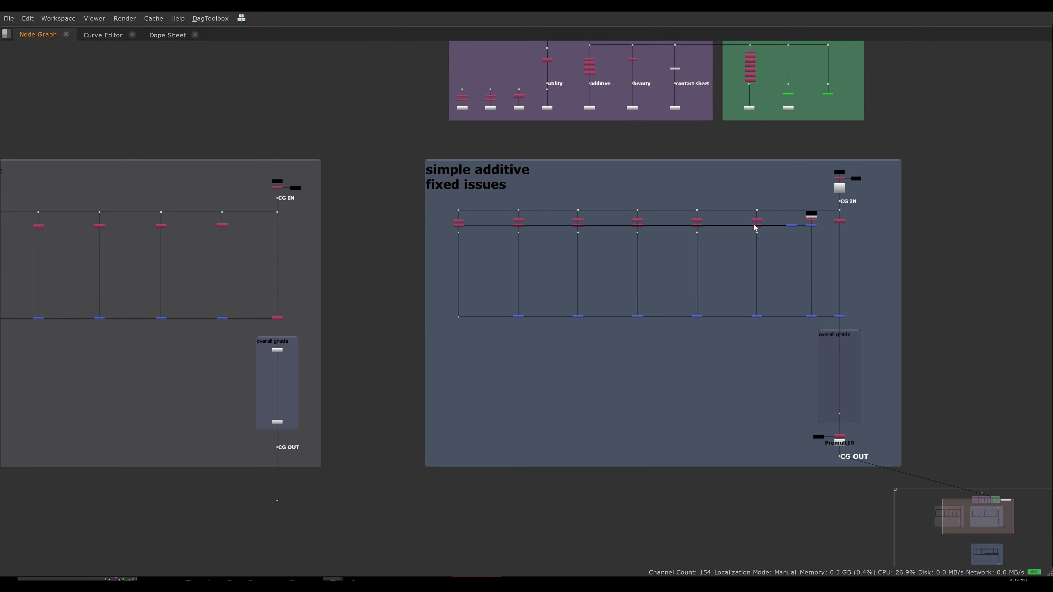
middle_click_drag(737, 244, 771, 200)
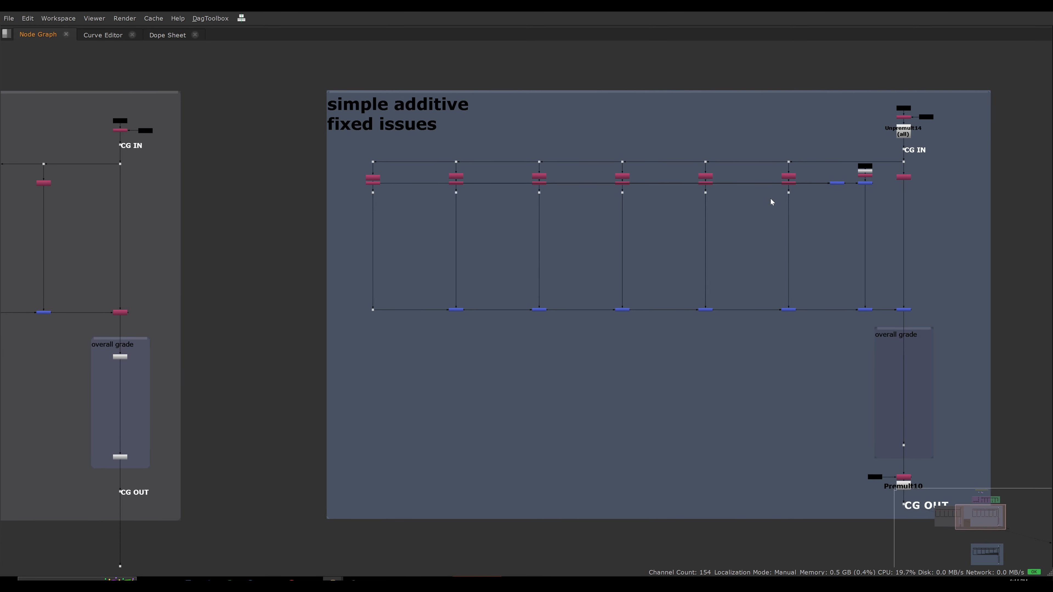
scroll(736, 209, "down", 2)
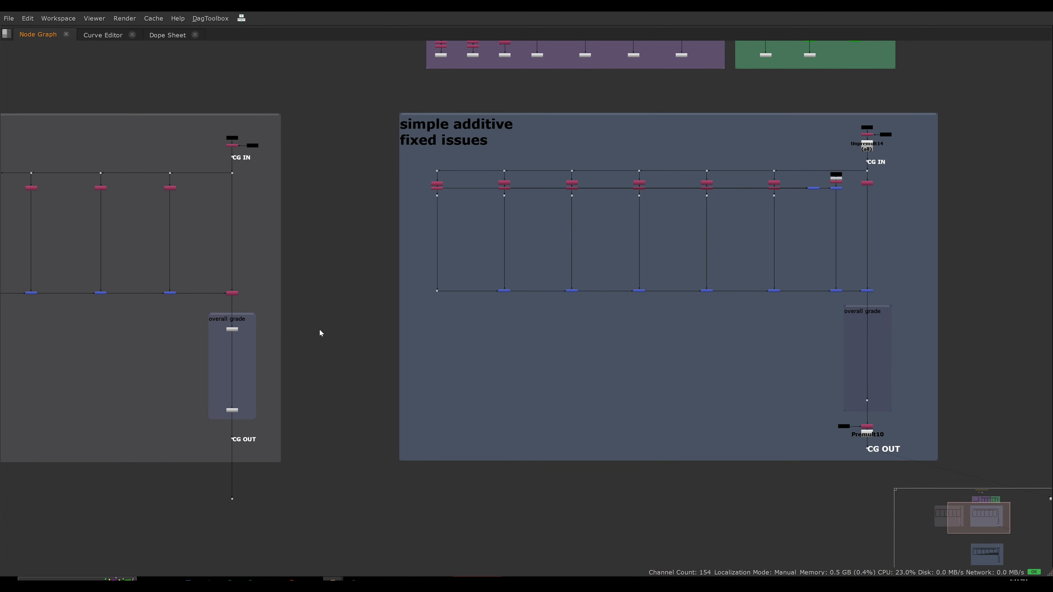
left_click(226, 329)
scroll(226, 330, "up", 5)
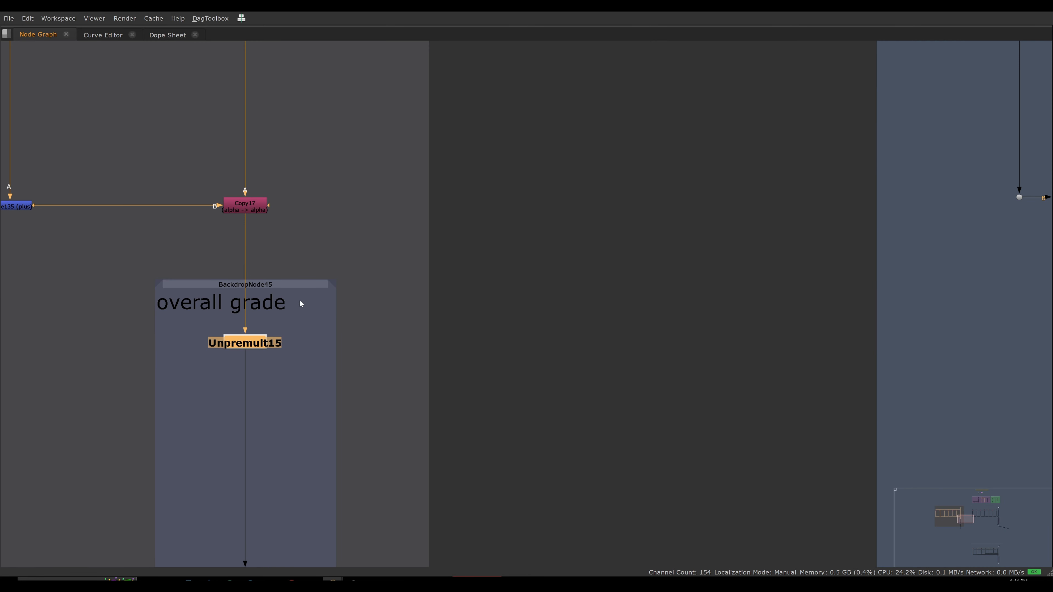
scroll(266, 313, "down", 5)
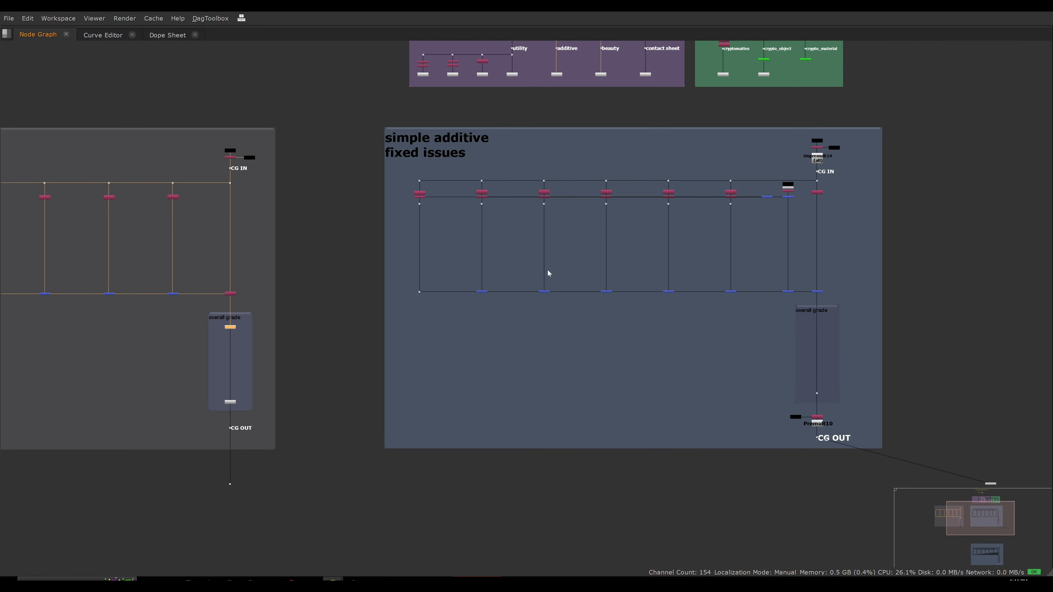
Step: Inspect the Unpremult14 (all) node above CG IN in the fixed issues setup and show its result in the viewer
middle_click_drag(548, 273, 456, 310)
scroll(738, 193, "up", 3)
left_click_drag(678, 186, 746, 218)
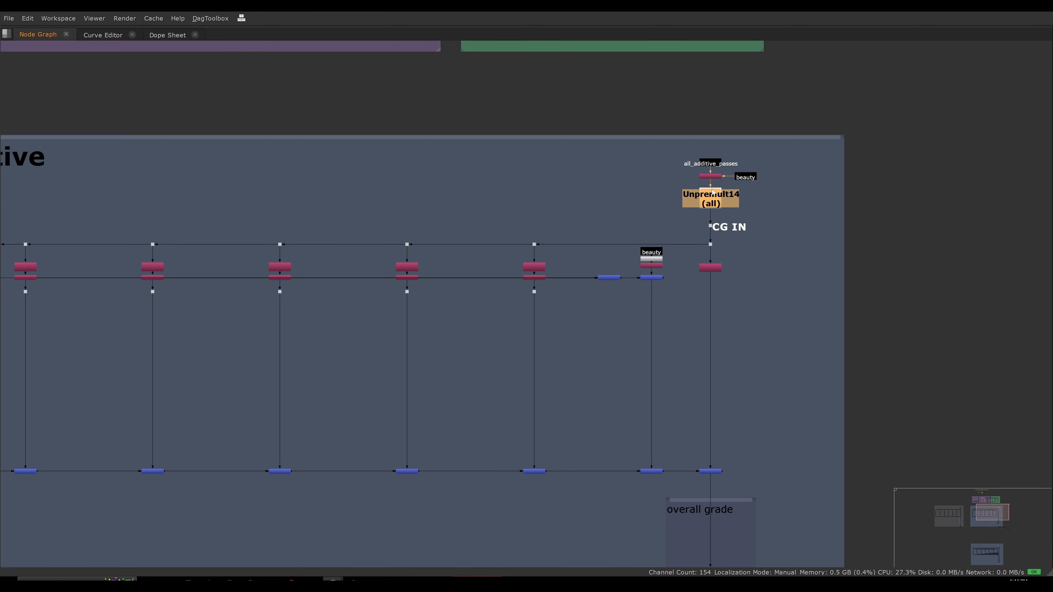
scroll(712, 203, "down", 3)
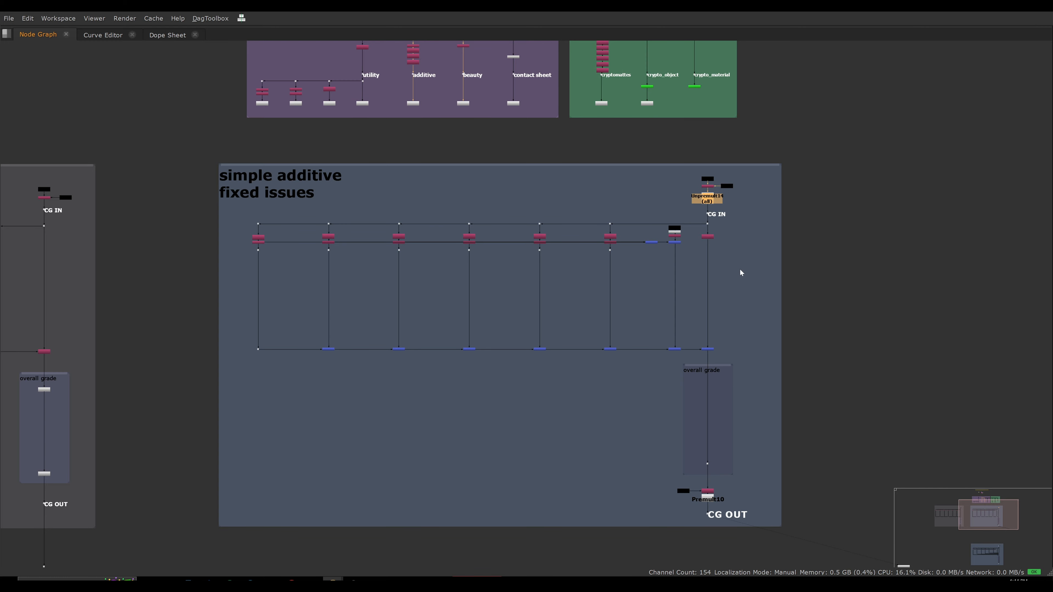
key("space")
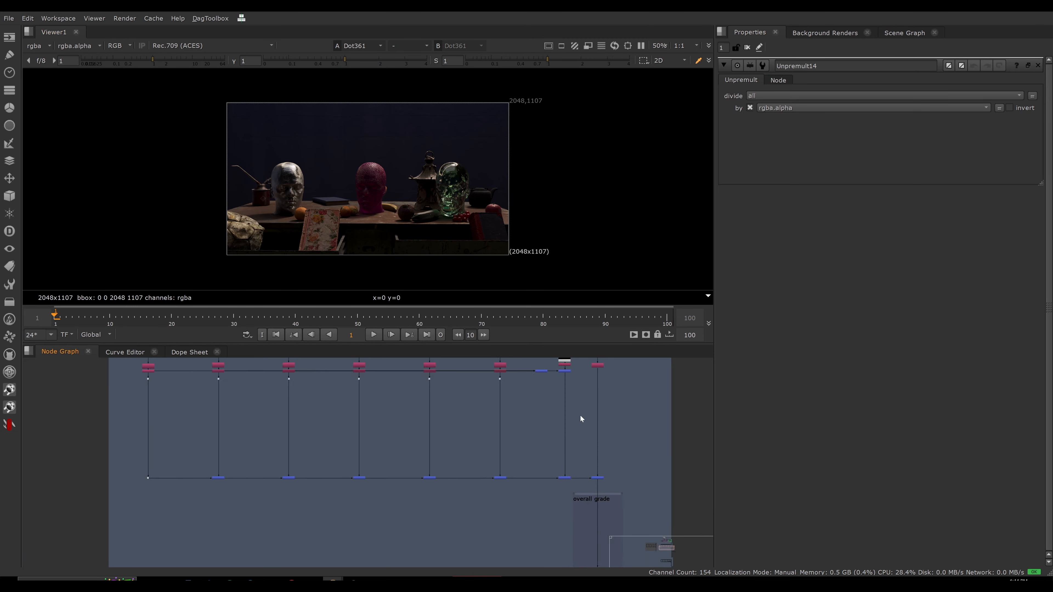
scroll(569, 396, "down", 3)
middle_click_drag(563, 383, 545, 428)
scroll(547, 415, "up", 3)
left_click_drag(561, 389, 599, 413)
key("1")
scroll(514, 390, "down", 5)
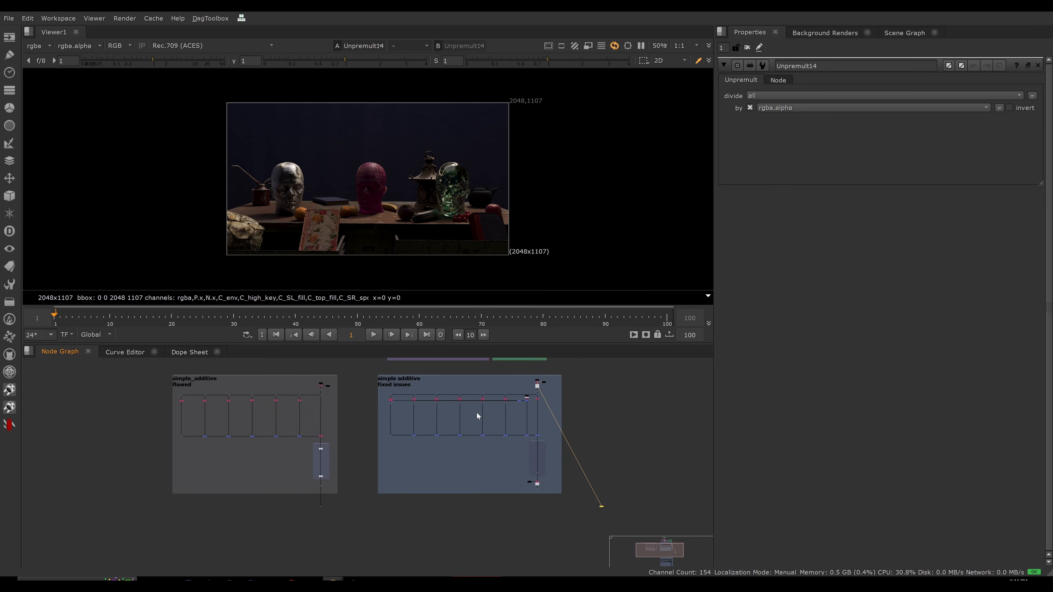
Step: Set Switch1's which value to 1 and check the alpha channel of the image
scroll(477, 416, "up", 1)
middle_click_drag(488, 361, 497, 450)
scroll(458, 396, "up", 5)
double_click(465, 382)
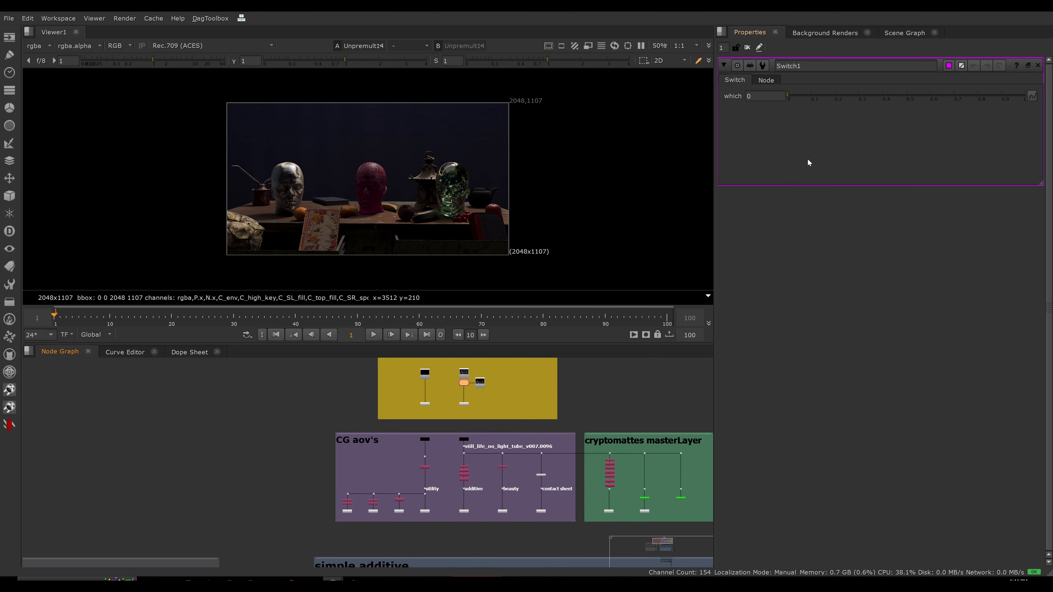
left_click_drag(810, 99, 1025, 96)
key("a")
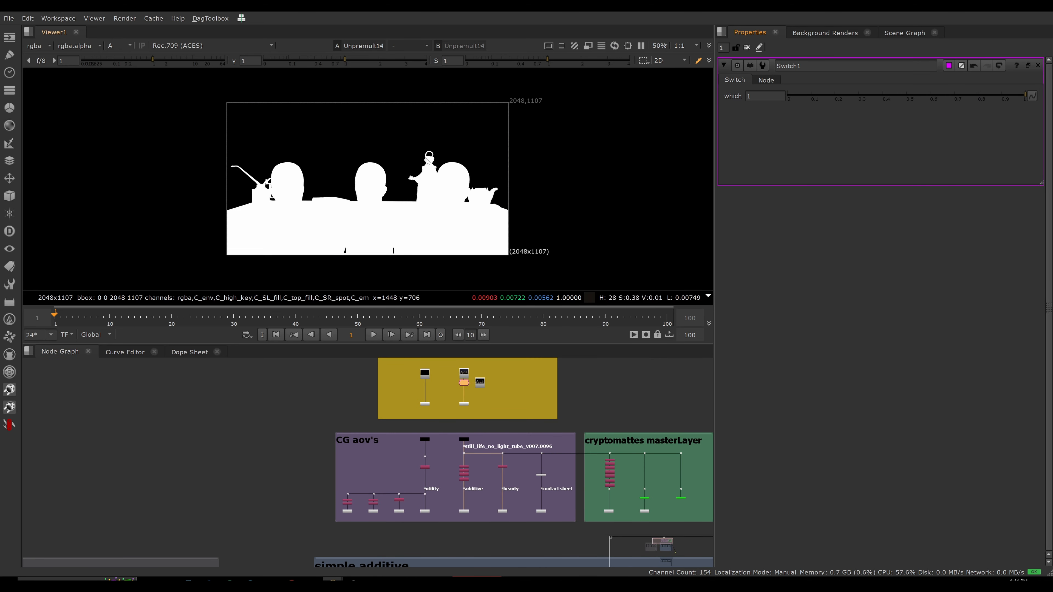
key("a")
Step: Compare the fixed setup's image before and after Unpremult14 by viewing Shuffle85 and the unpremult result
middle_click_drag(623, 425, 532, 362)
scroll(544, 388, "down", 3)
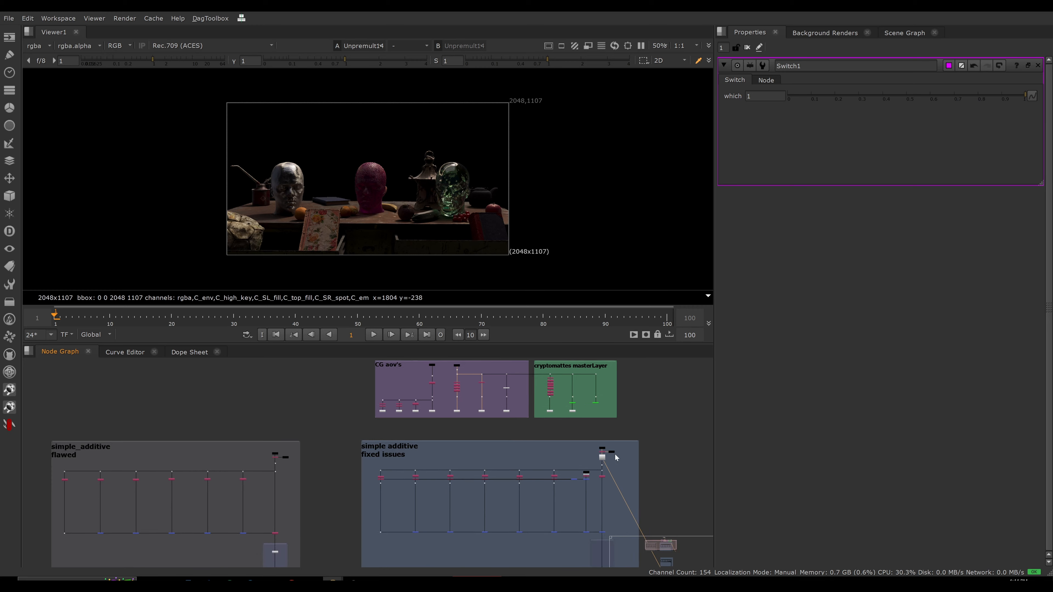
scroll(603, 454, "up", 8)
key("1")
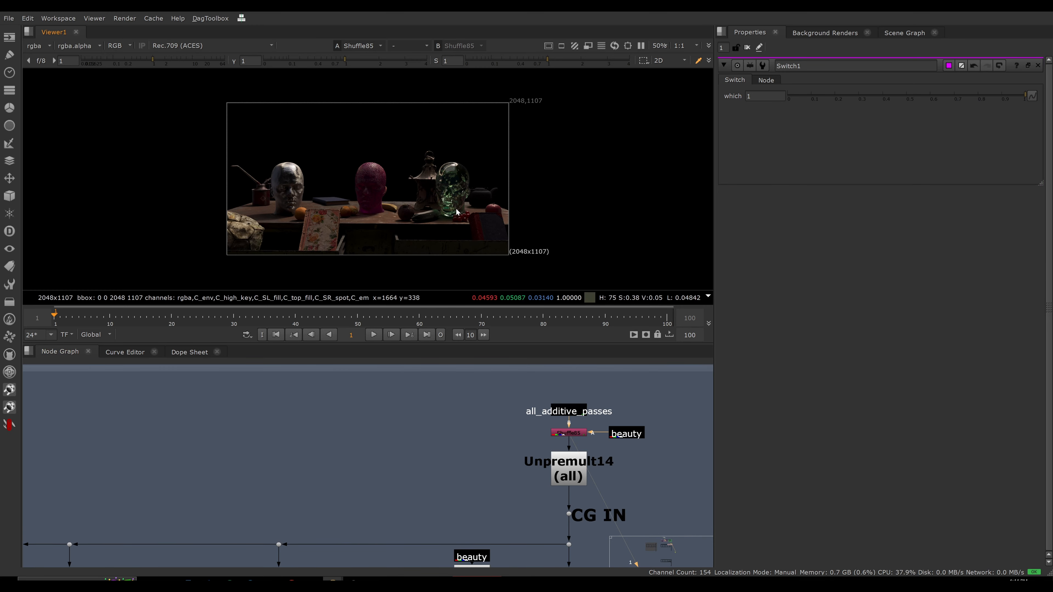
scroll(454, 210, "up", 2)
key("space")
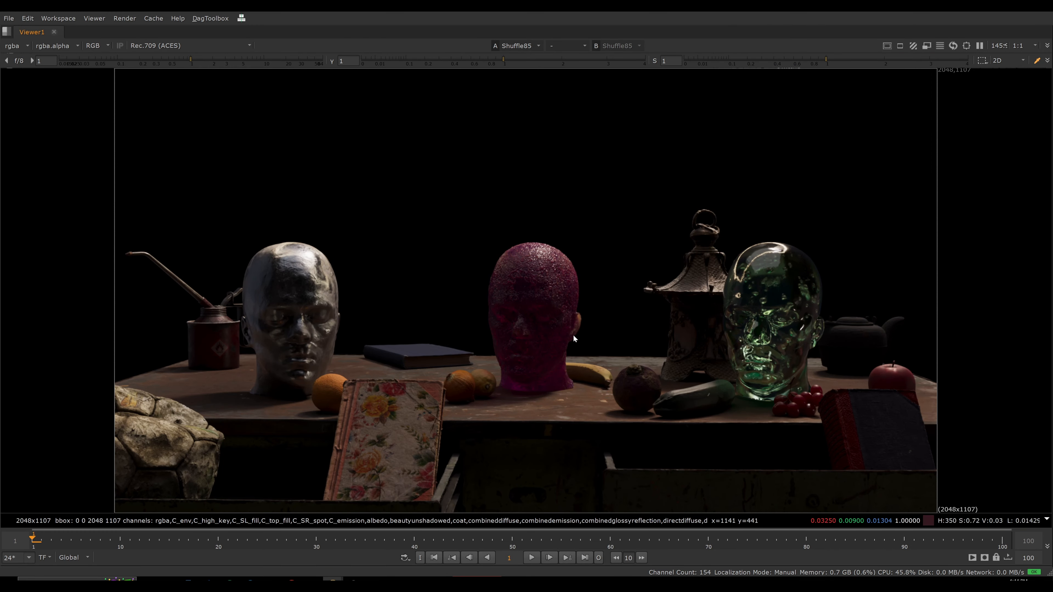
key("space")
key("1")
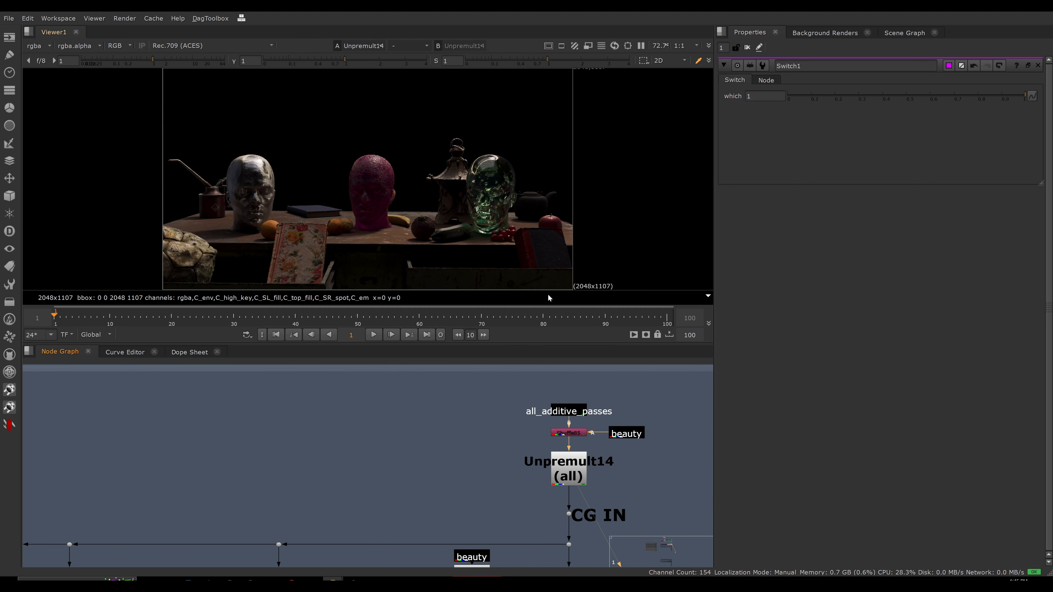
Step: Check the edges of the magenta head up close with Unpremult14 disabled and re-enabled
left_click(570, 459)
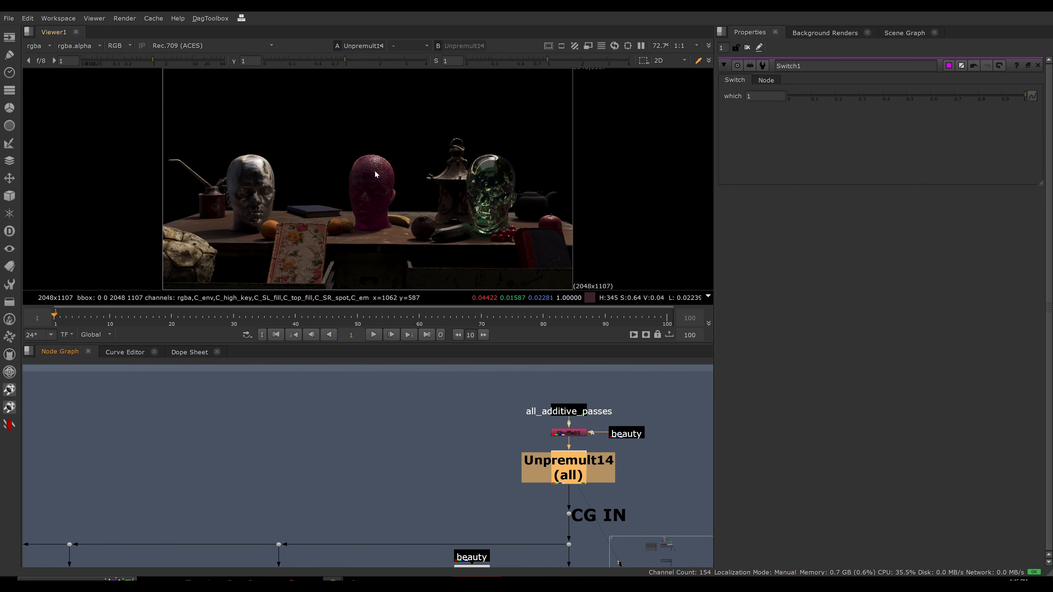
scroll(452, 153, "up", 10)
scroll(477, 179, "down", 4)
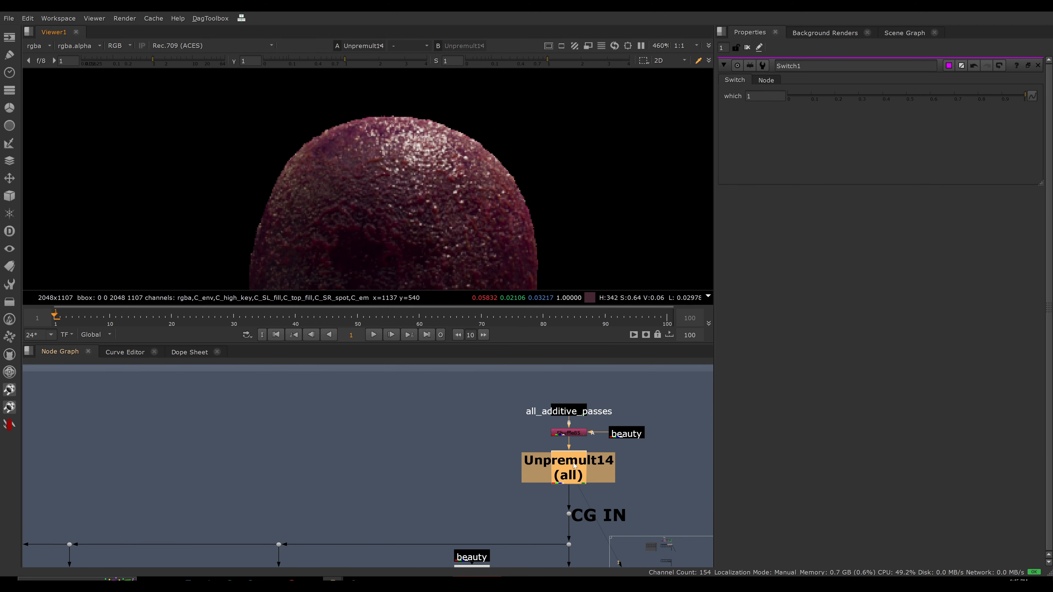
key("d")
key("d")
Step: Compare the edge pixels at the blue book's corner with Unpremult14 turned off and on
middle_click_drag(539, 236, 509, 192)
scroll(497, 195, "down", 5)
scroll(422, 219, "up", 10)
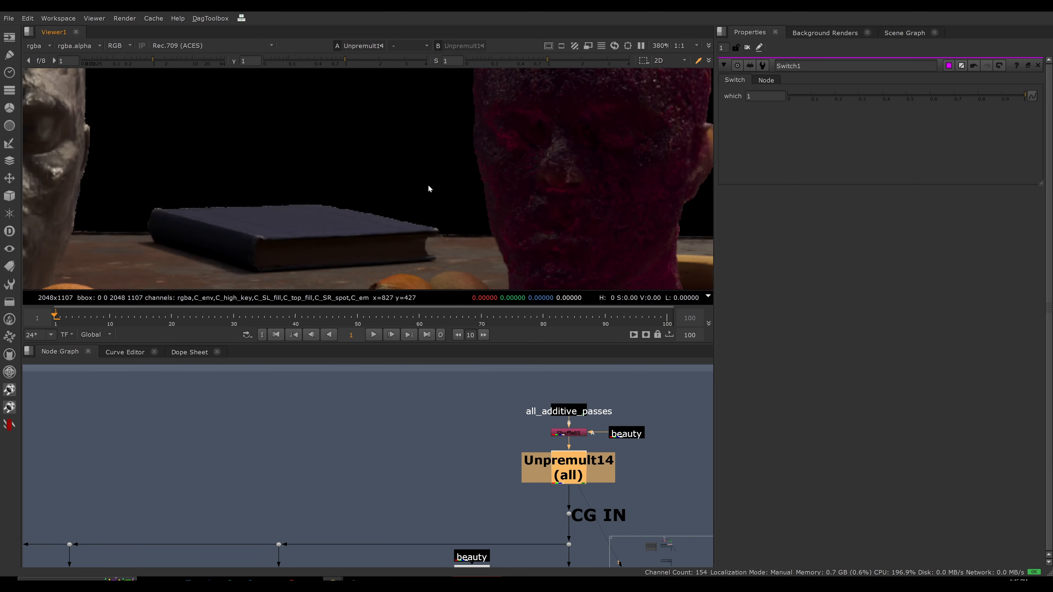
middle_click_drag(427, 239, 358, 159)
scroll(364, 162, "down", 1)
middle_click_drag(468, 199, 423, 188)
key("d")
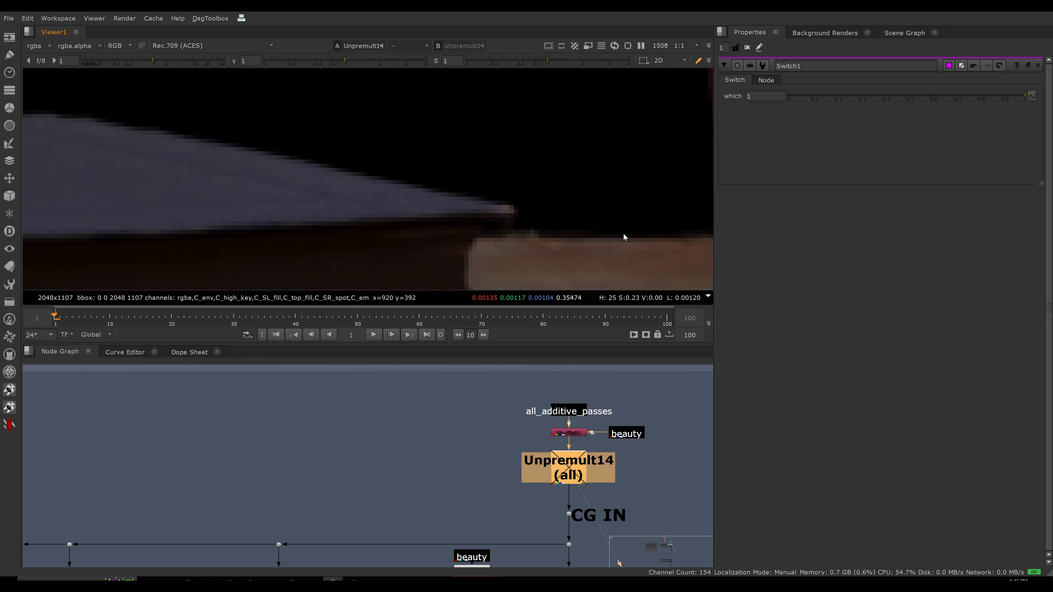
key("d")
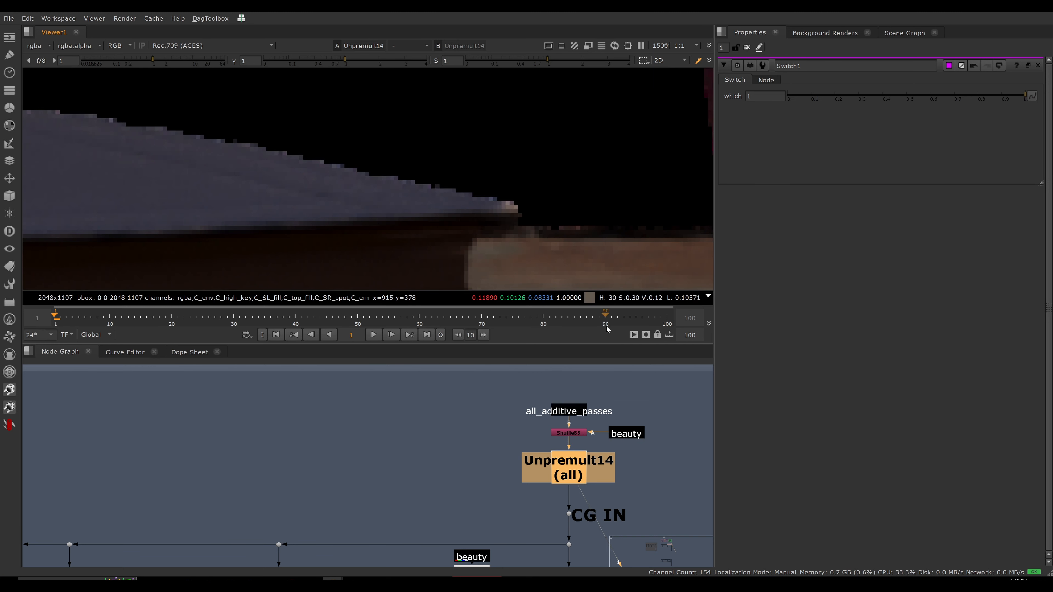
Step: Add a trial Unpremult node beside Unpremult14, set it to divide all channels, and delete it
scroll(538, 431, "down", 3)
middle_click_drag(429, 476, 454, 433)
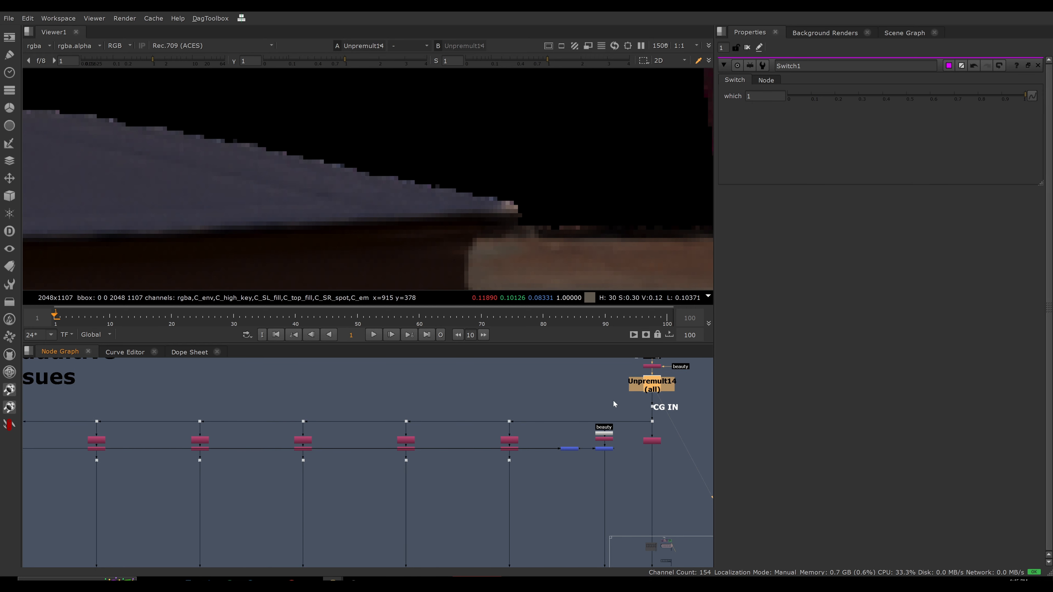
middle_click_drag(692, 391, 572, 409)
scroll(571, 408, "up", 3)
left_click(572, 408)
key("Tab")
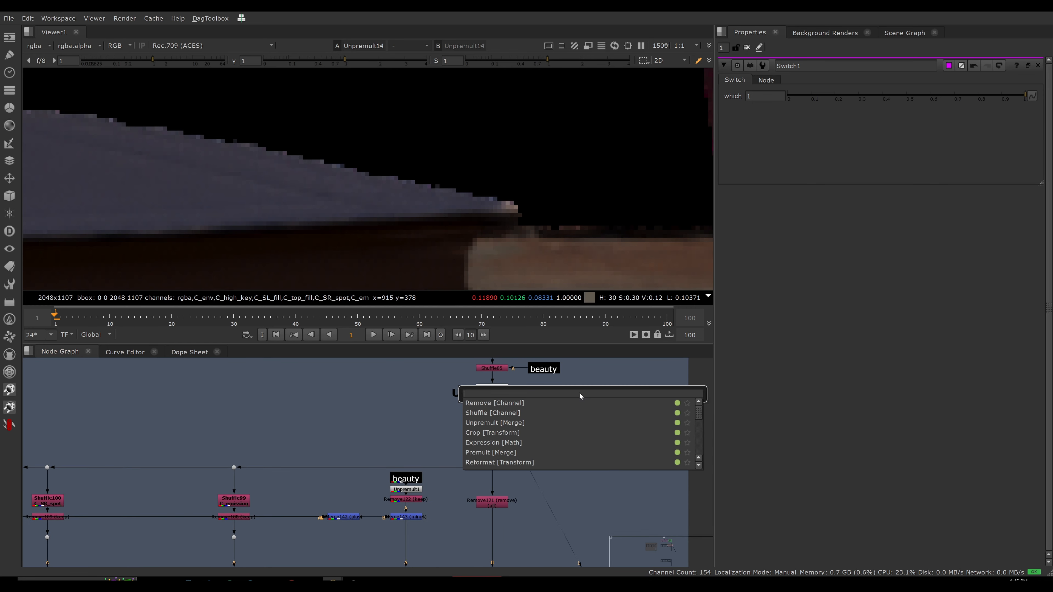
type("un")
key("Return")
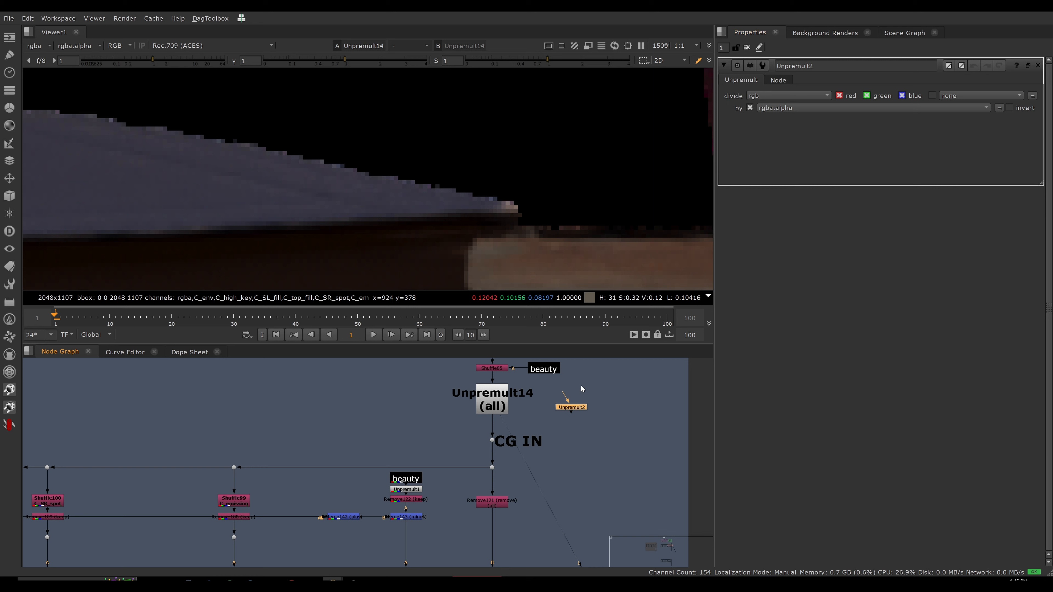
left_click(775, 96)
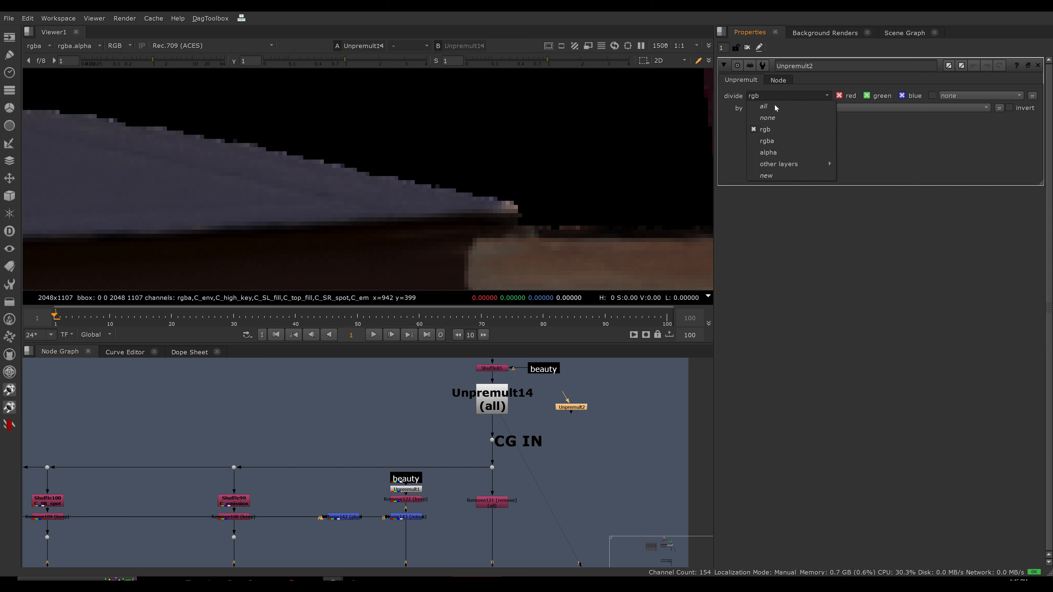
left_click(775, 107)
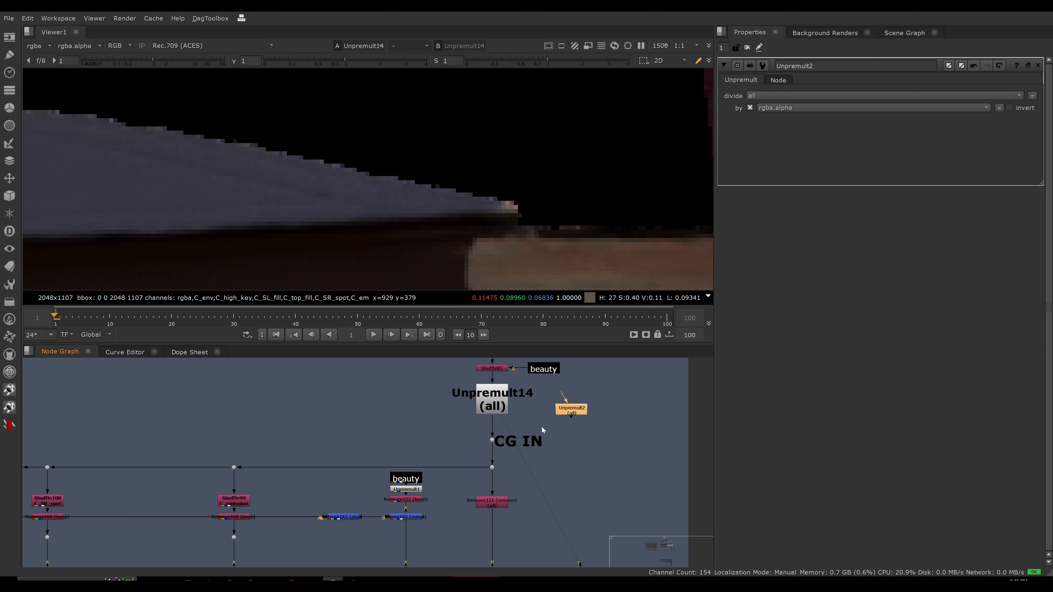
key("Delete")
Step: View the C_high_key pass from Shuffle103 in the fixed issues setup and fit the full image
middle_click_drag(335, 433, 540, 391)
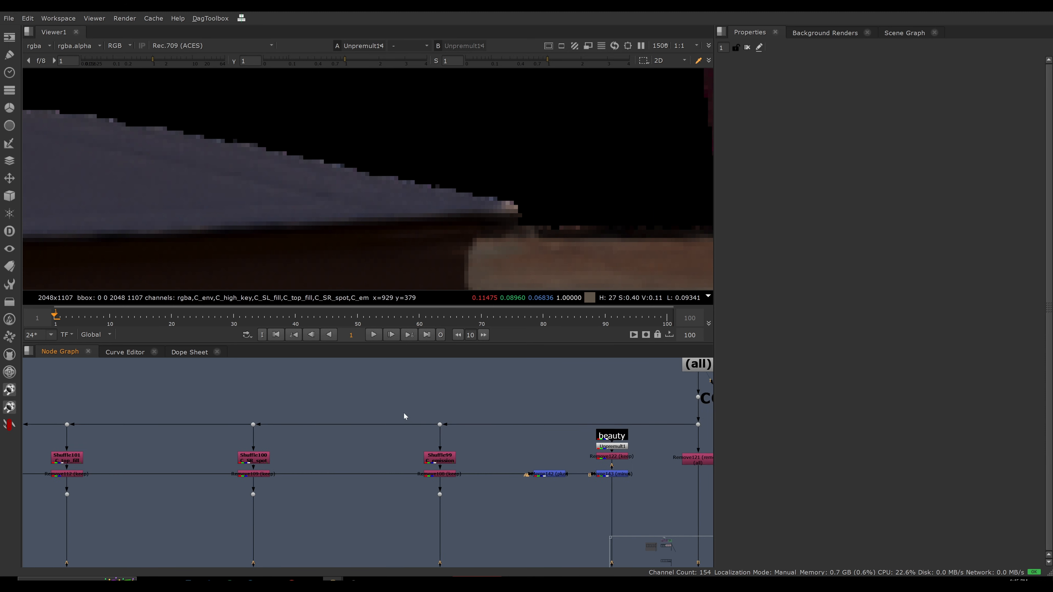
middle_click_drag(370, 427, 663, 433)
middle_click_drag(313, 456, 599, 443)
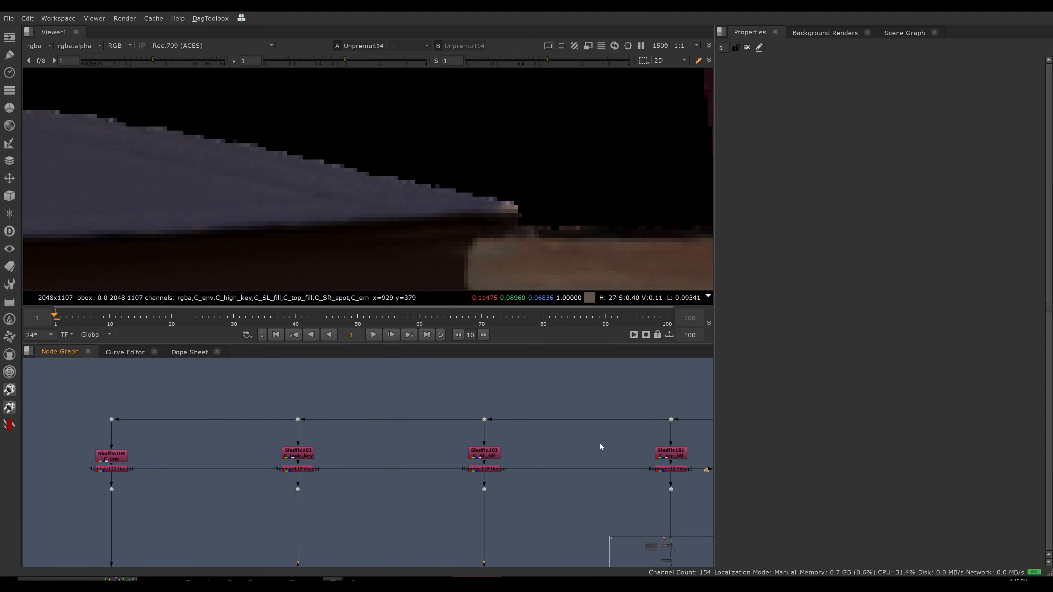
left_click(302, 452)
key("1")
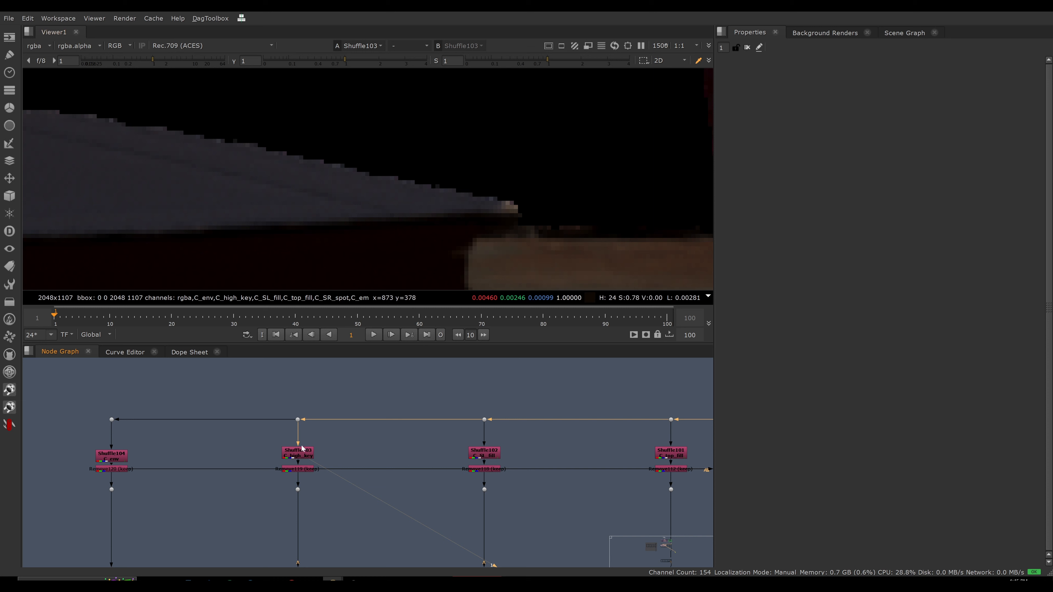
key("f")
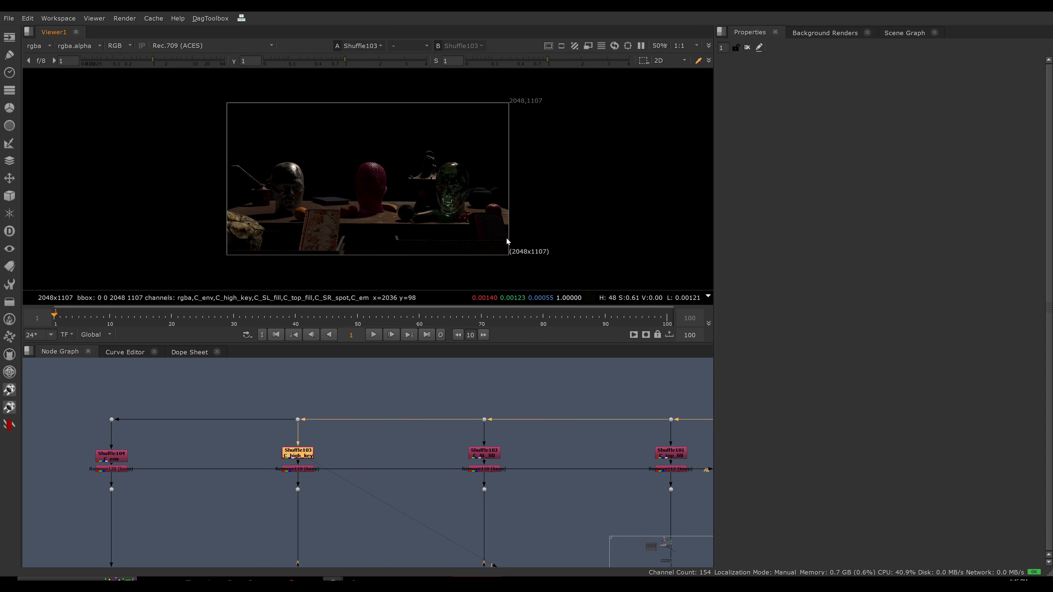
Step: View the C_env pass from Shuffle104 in the viewer and reselect the C_high_key shuffle
key("h")
left_click_drag(68, 433, 150, 463)
key("1")
left_click_drag(272, 435, 342, 463)
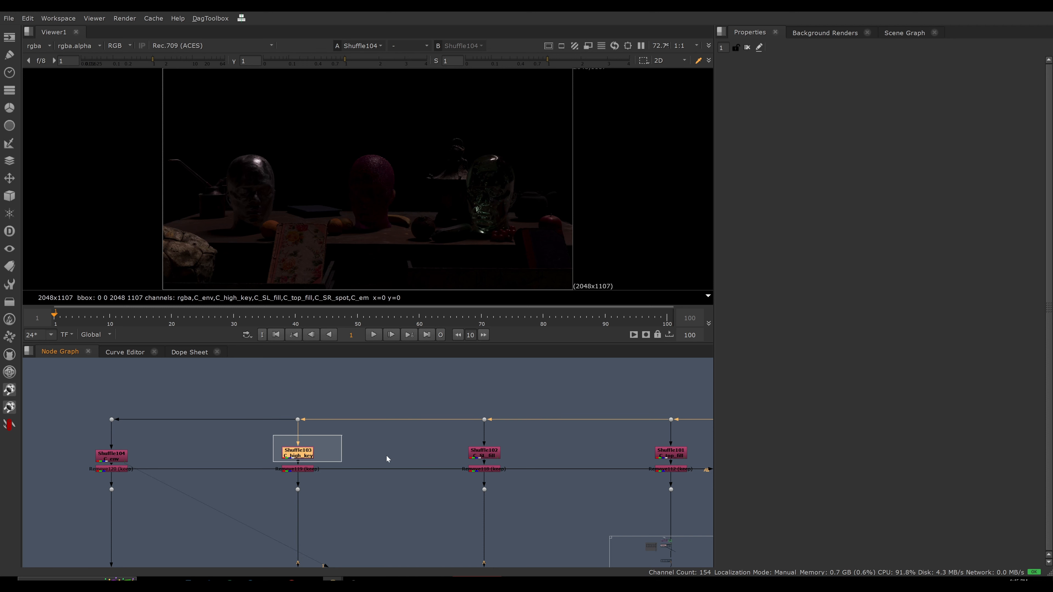
Step: View the outputs of the light-group Shuffle nodes Shuffle103, Shuffle102 and Shuffle101 one after another
key("1")
left_click_drag(437, 433, 514, 449)
key("1")
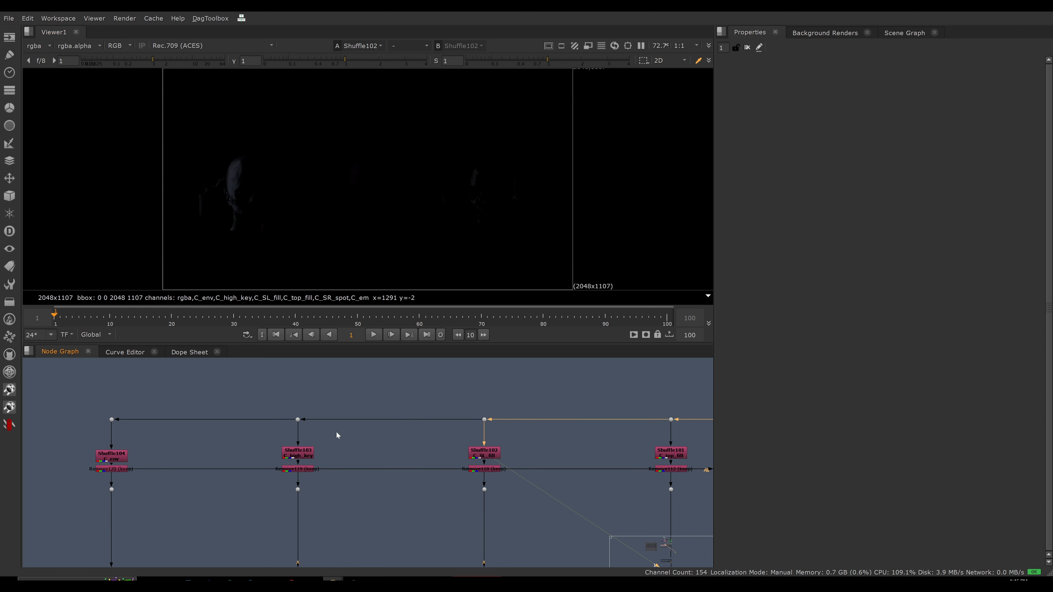
left_click_drag(626, 437, 712, 466)
key("1")
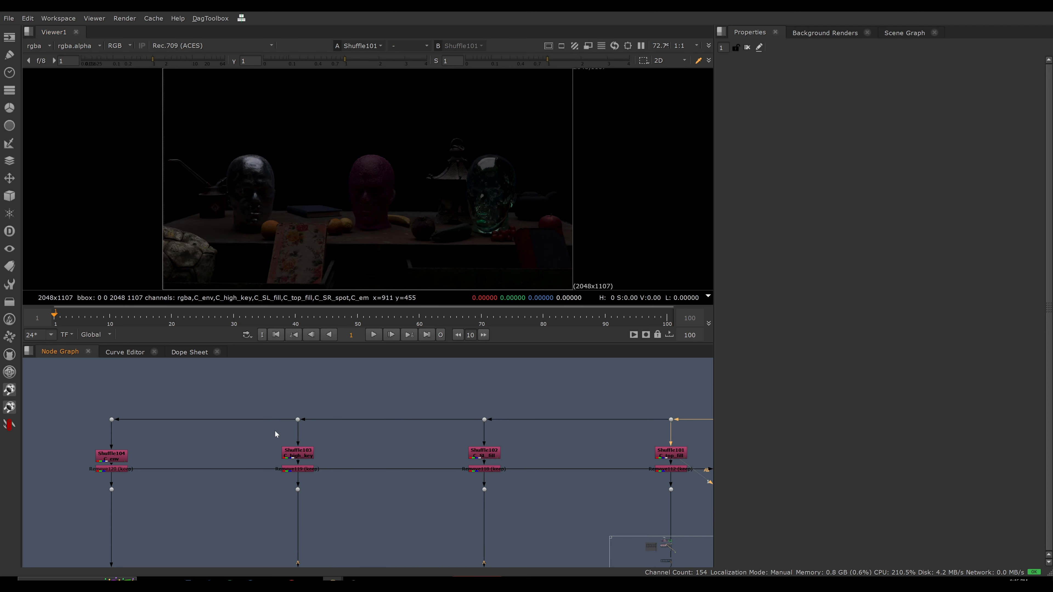
Step: View Shuffle103 (C_high_key) again and inspect the edge pixels of the book on the table up close
left_click_drag(267, 432, 325, 460)
key("1")
scroll(318, 189, "up", 15)
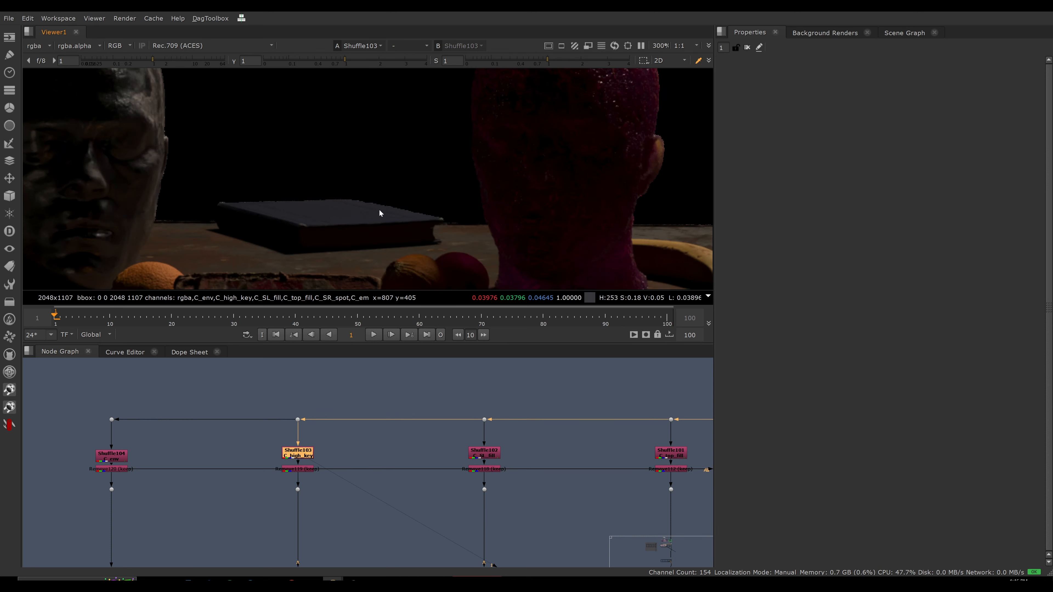
Step: Select the Unpremult14 (all) node above CG IN and fit the whole image in the viewer
scroll(318, 189, "down", 4)
scroll(391, 408, "down", 4)
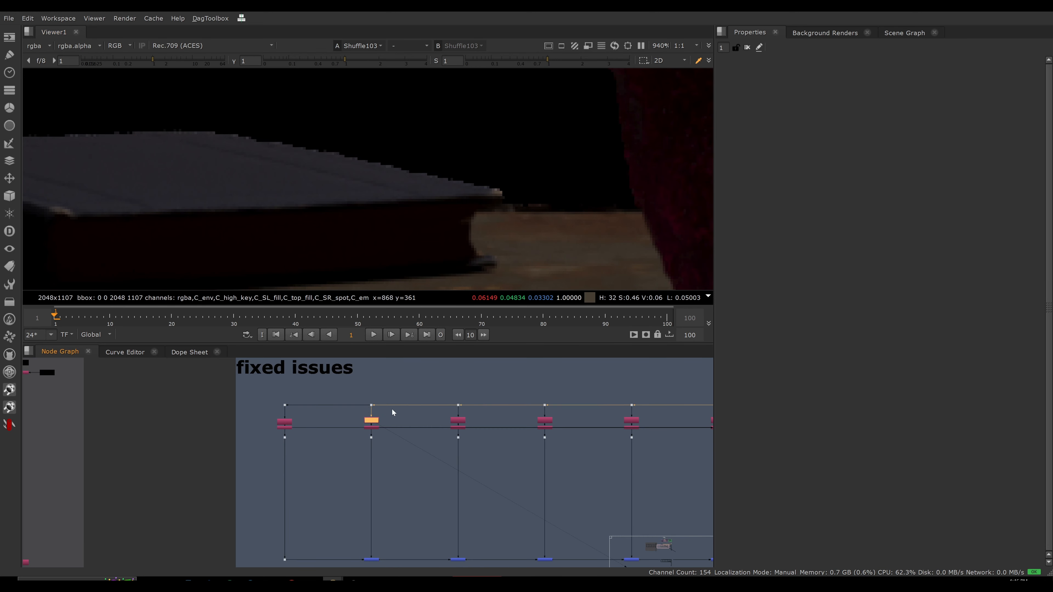
middle_click_drag(709, 404, 554, 414)
left_click(553, 413)
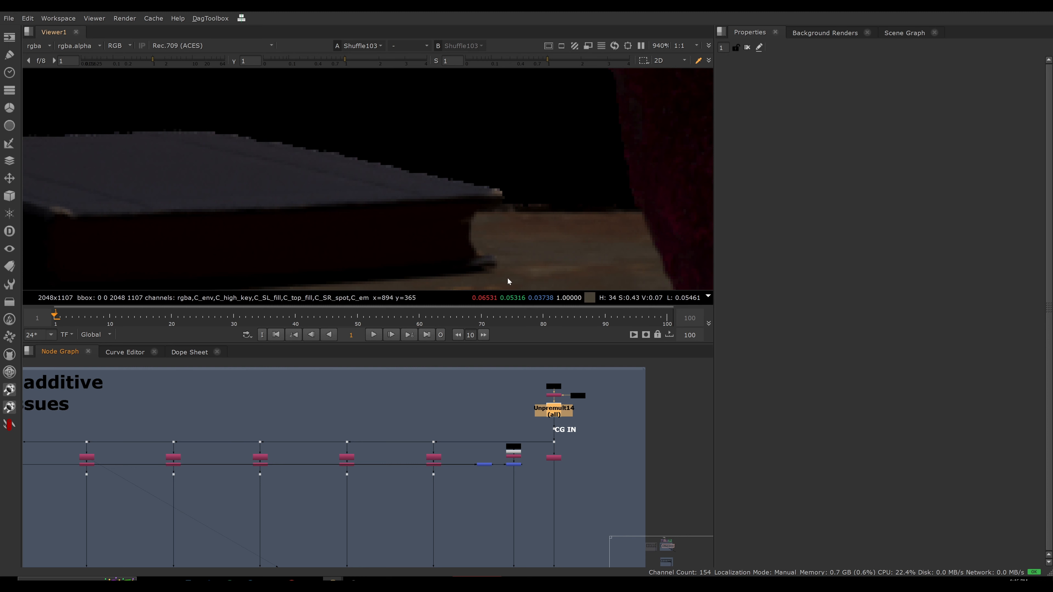
key("f")
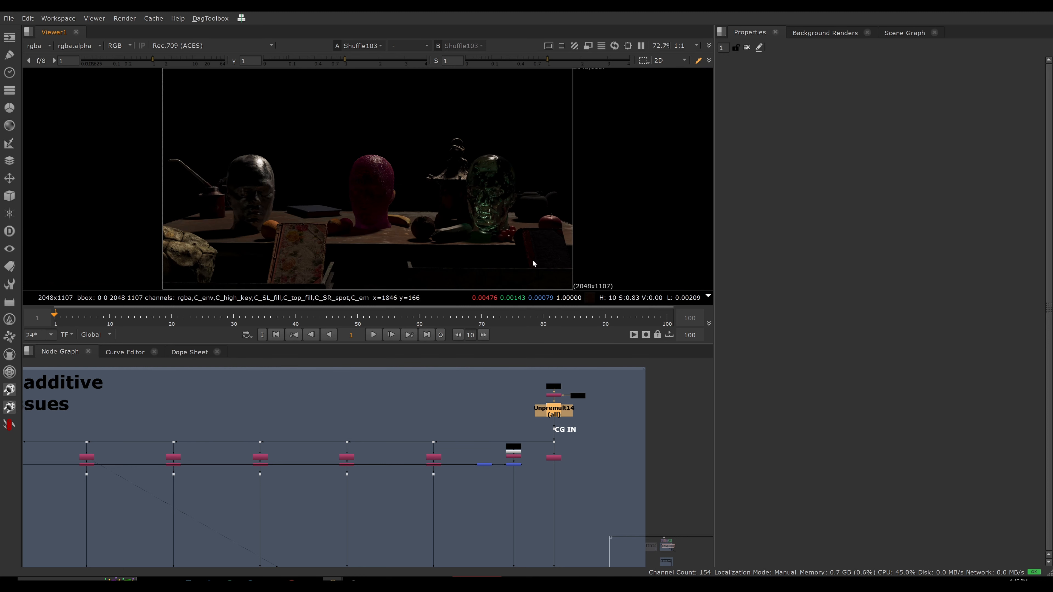
Step: View Shuffle104 (C_env) in the fixed-issues setup and check which layers its stream carries
left_click(611, 409)
scroll(585, 423, "down", 4)
middle_click_drag(558, 451, 555, 418)
middle_click_drag(382, 442, 446, 455)
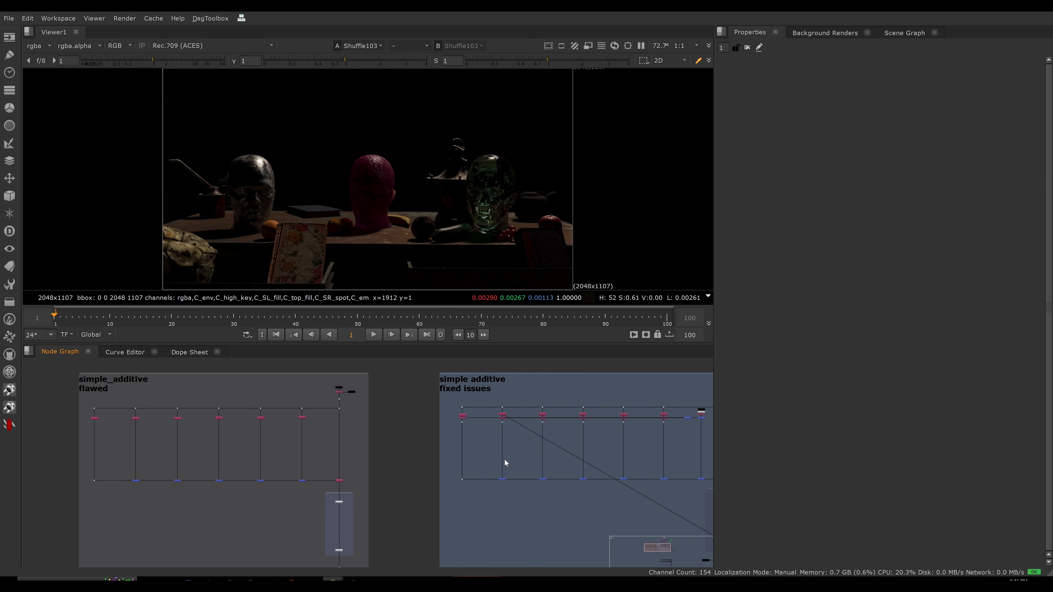
scroll(466, 414, "up", 6)
scroll(488, 407, "up", 3)
left_click(481, 413)
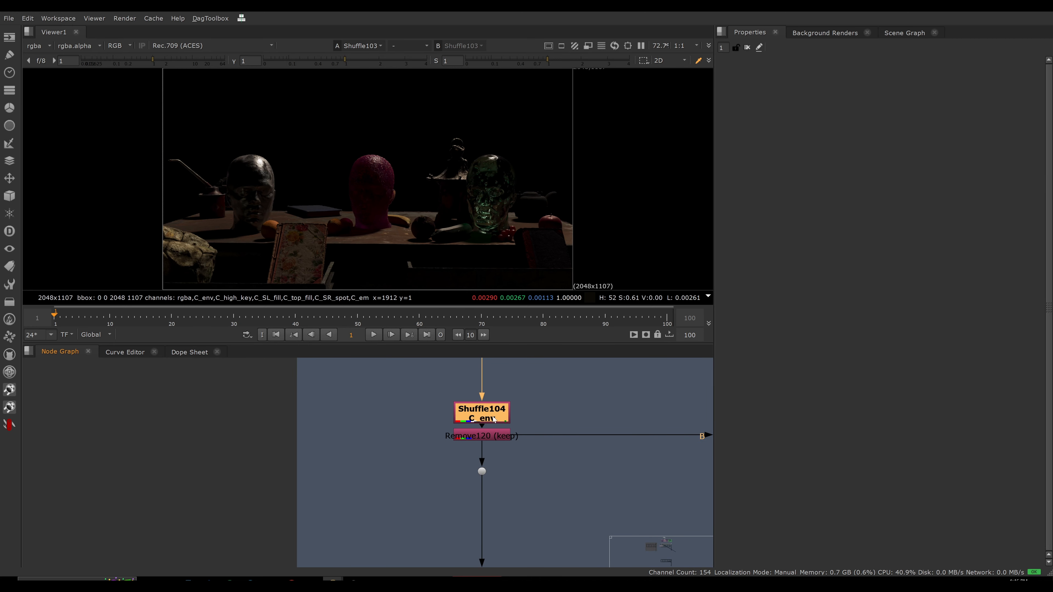
key("1")
left_click(42, 45)
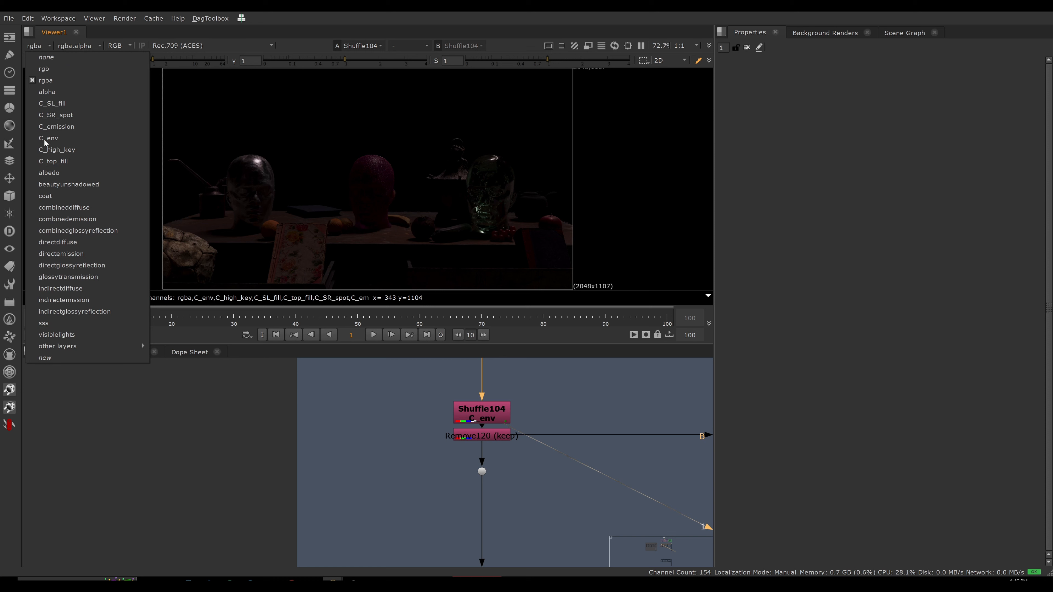
left_click(466, 461)
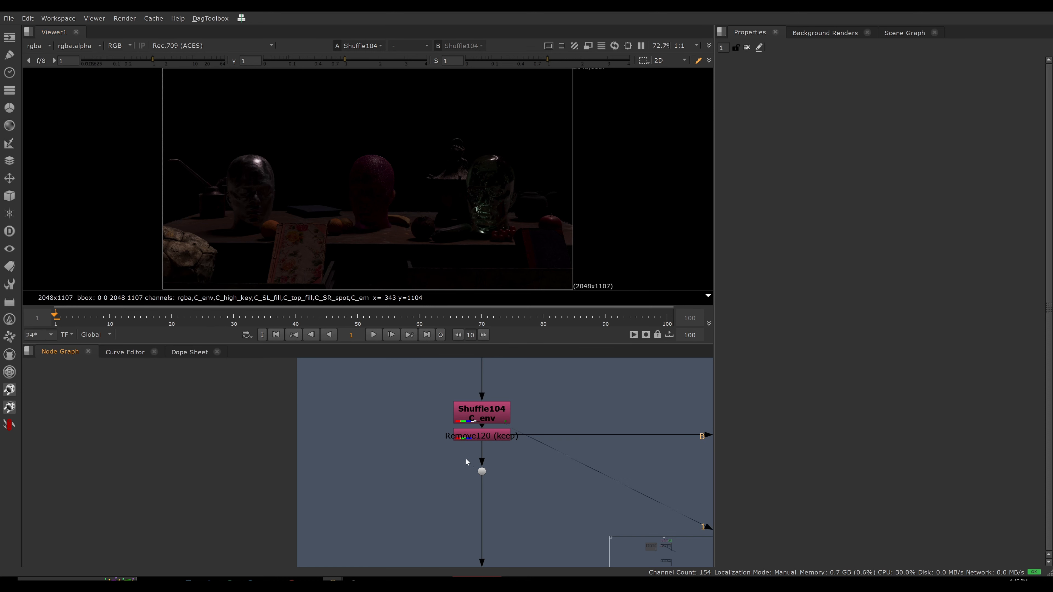
Step: Open the settings of Remove120 below C_env, view its output and check which layers remain, keeping rgba displayed
double_click(487, 436)
key("1")
left_click(418, 387)
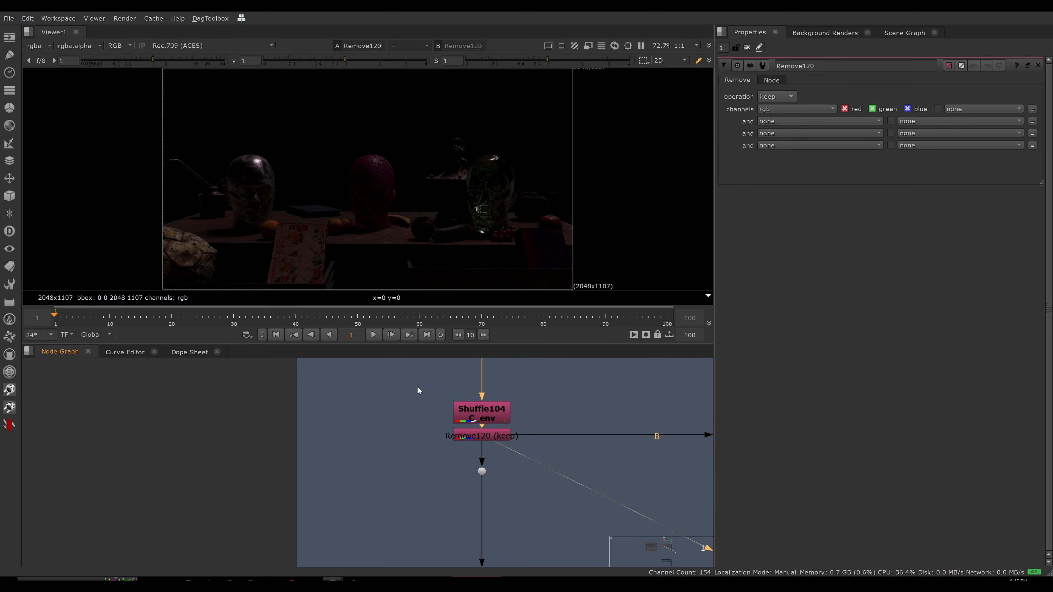
left_click(41, 46)
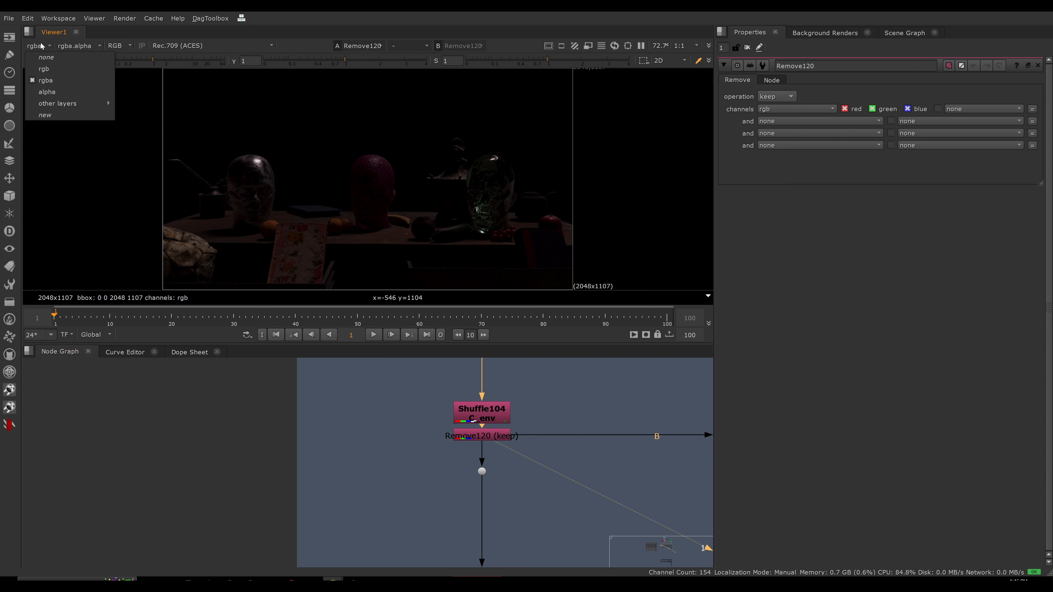
left_click(46, 80)
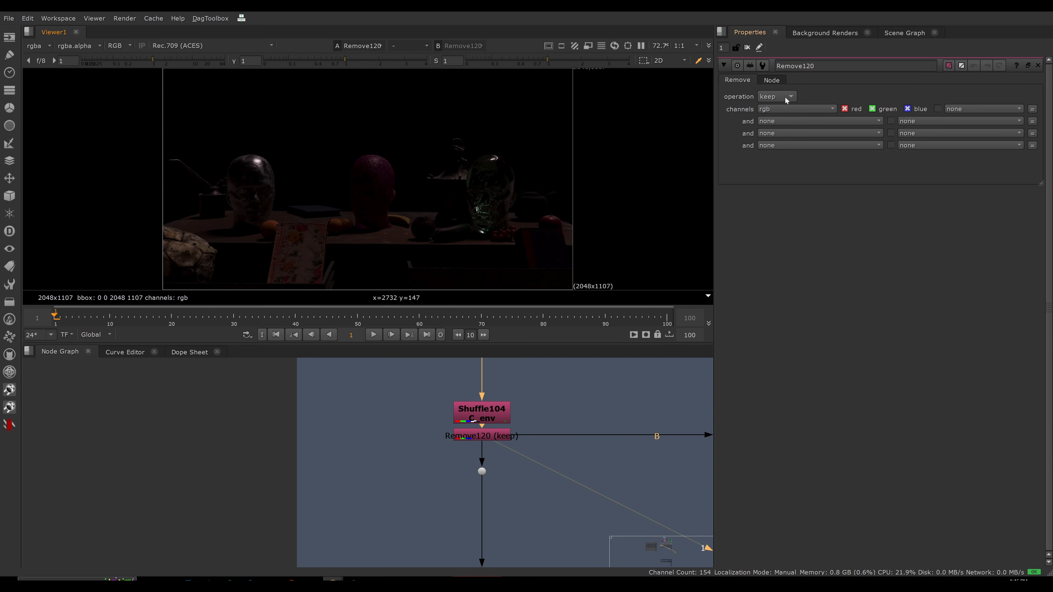
Step: View the output at the dot below the C_high_key branch's Remove node in the fixed-issues setup
scroll(536, 458, "down", 8)
middle_click_drag(475, 469, 256, 422)
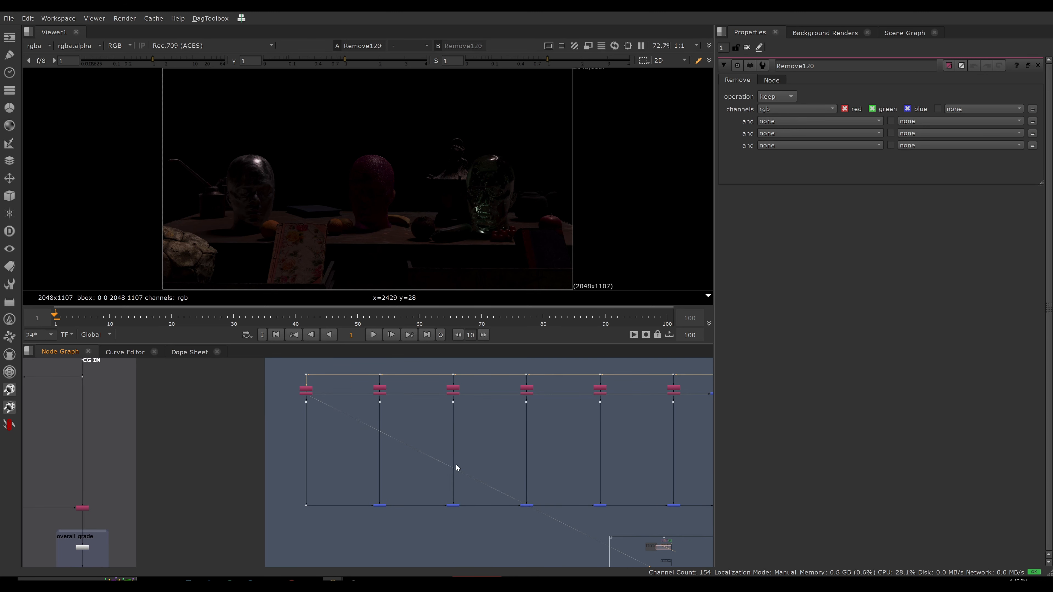
scroll(477, 403, "up", 5)
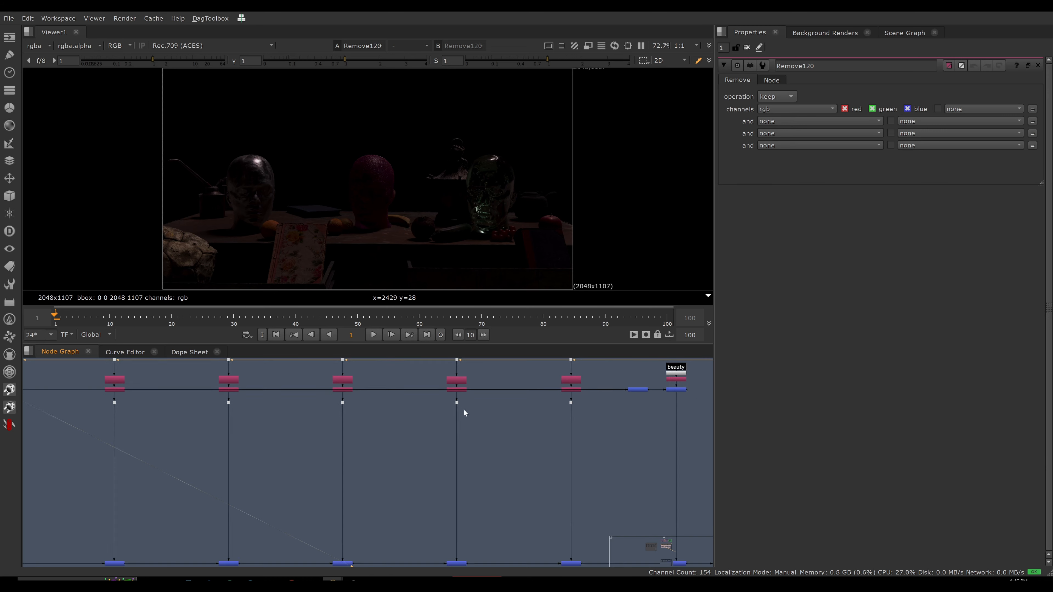
scroll(496, 400, "down", 5)
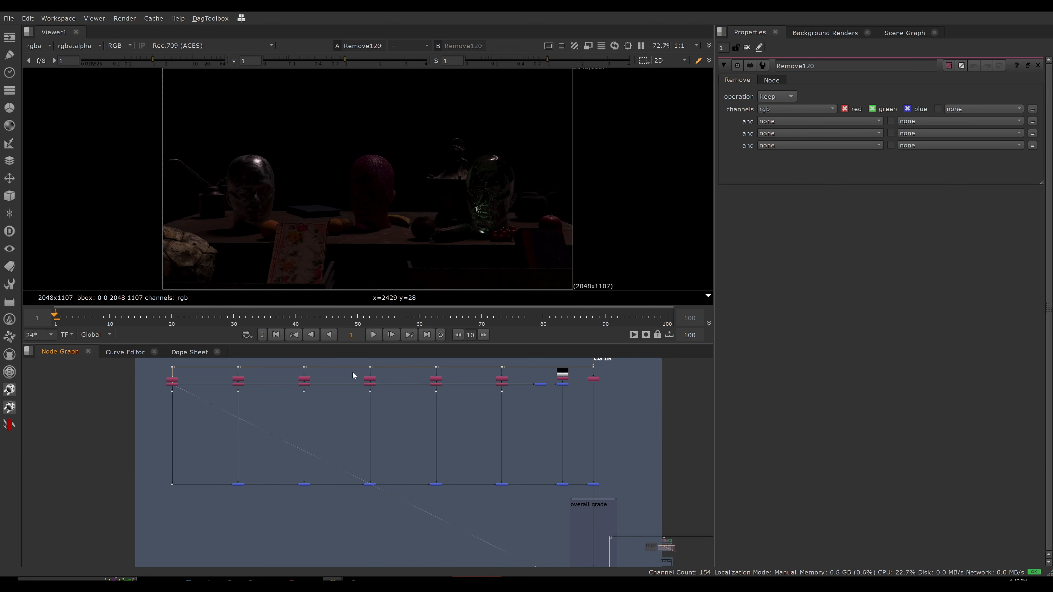
left_click(237, 391)
key("1")
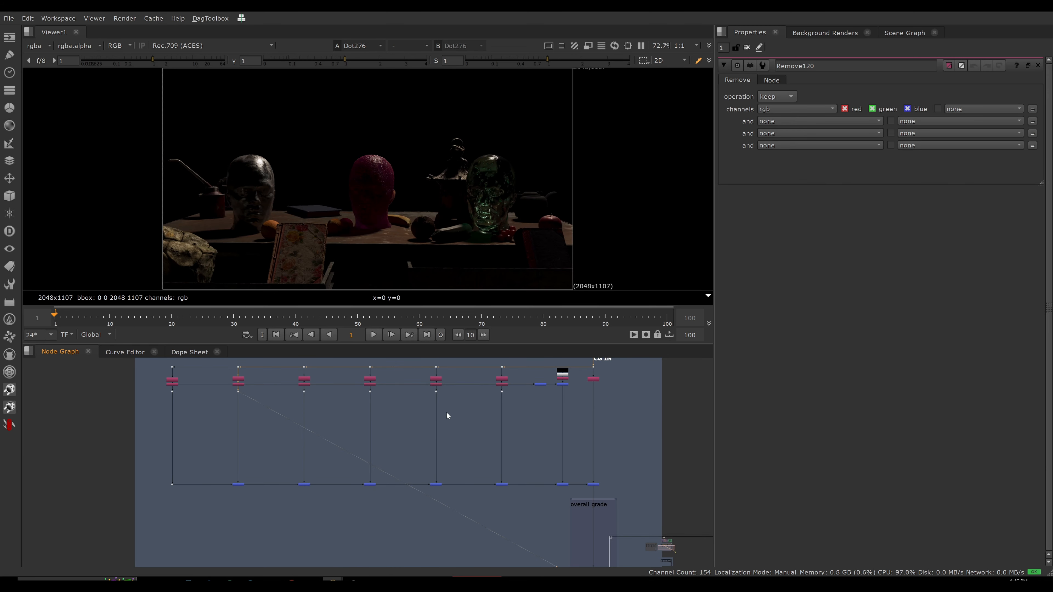
Step: Examine the simple_additive flawed setup along its main pipe, down to the alpha Copy node above the overall grade
scroll(450, 419, "down", 2)
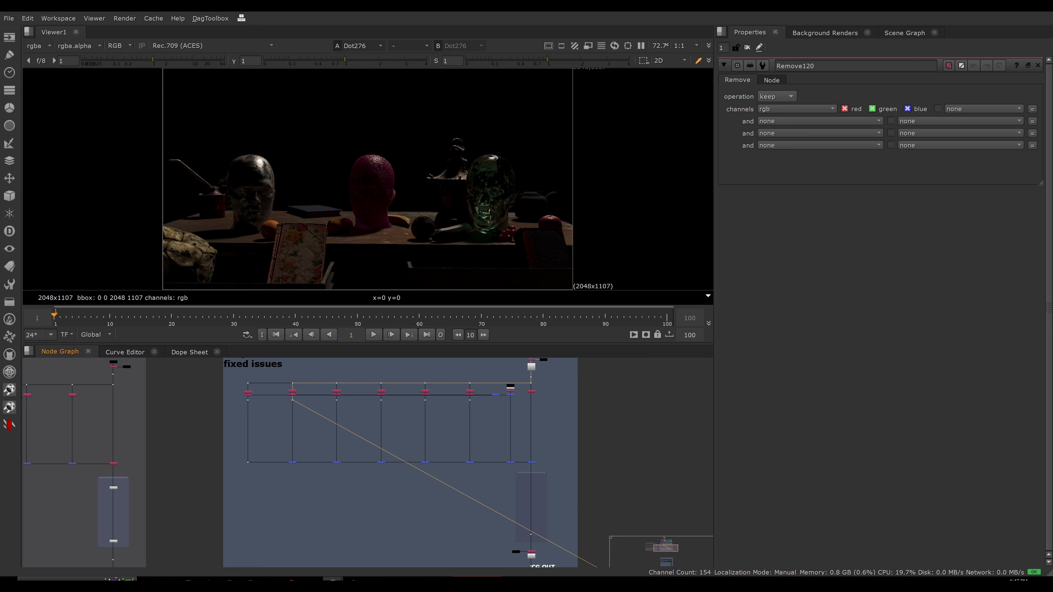
middle_click_drag(155, 445, 342, 468)
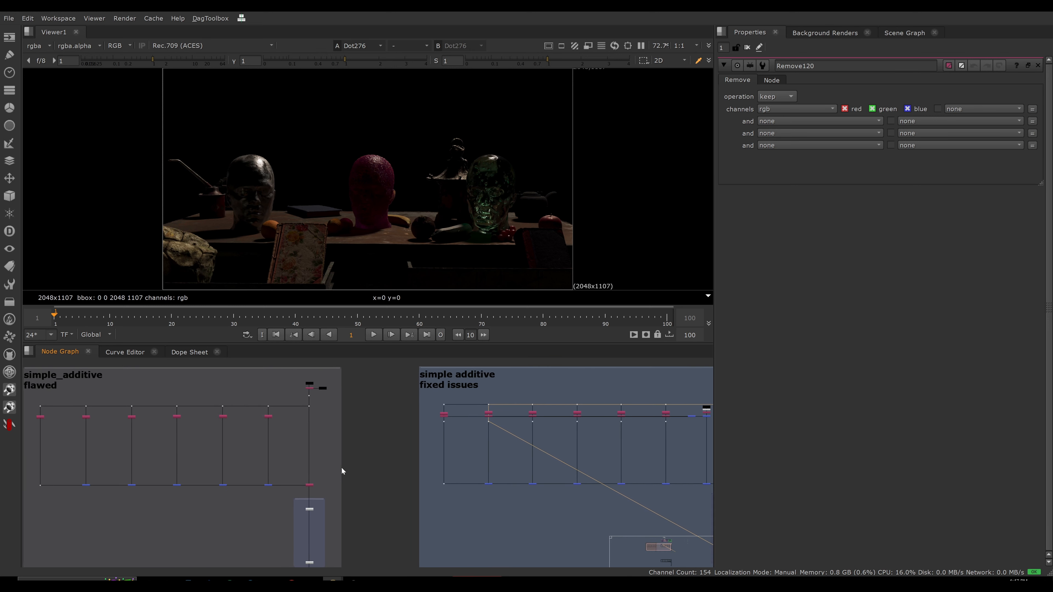
scroll(319, 471, "up", 5)
scroll(343, 474, "down", 5)
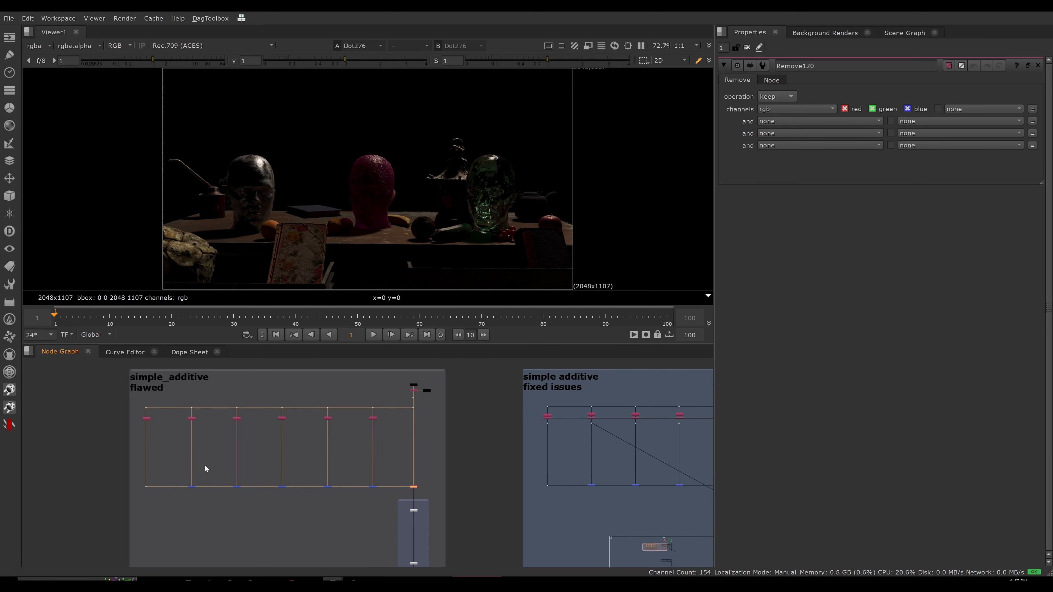
middle_click_drag(426, 418, 401, 396)
scroll(401, 395, "down", 1)
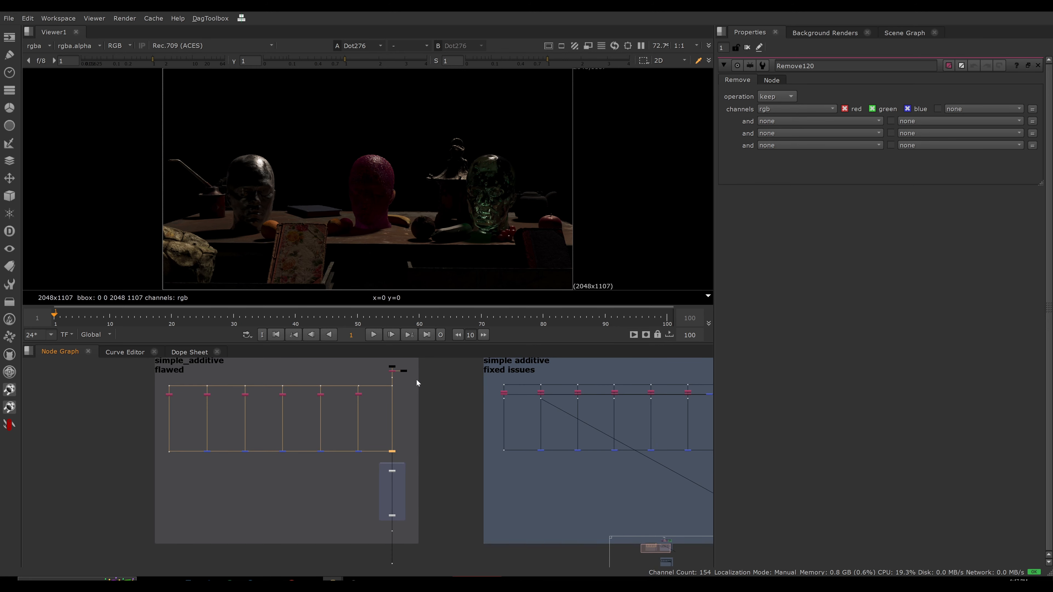
left_click(408, 376)
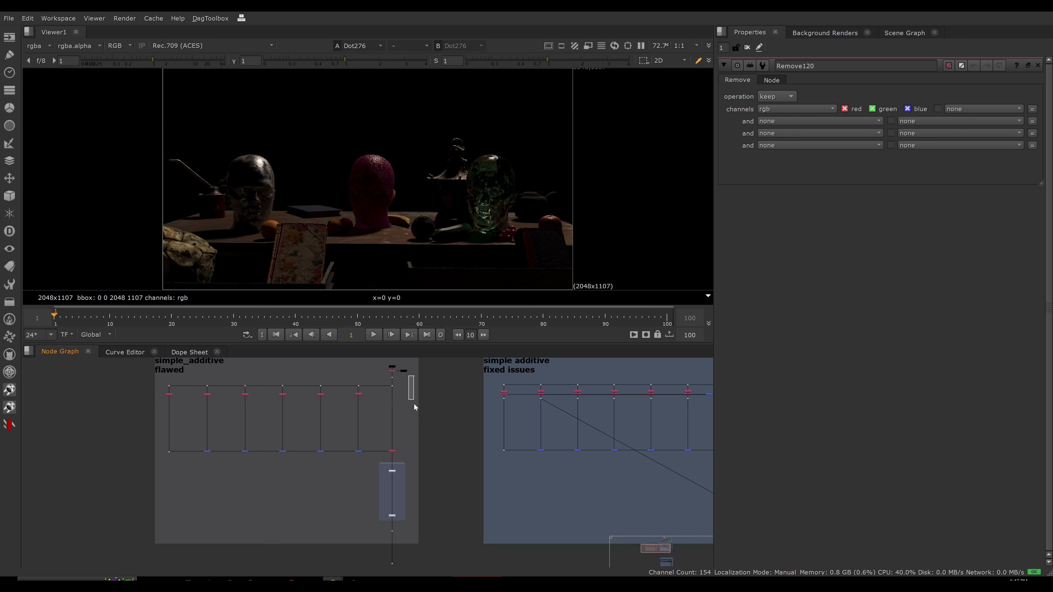
left_click_drag(415, 455, 413, 562)
scroll(389, 447, "up", 5)
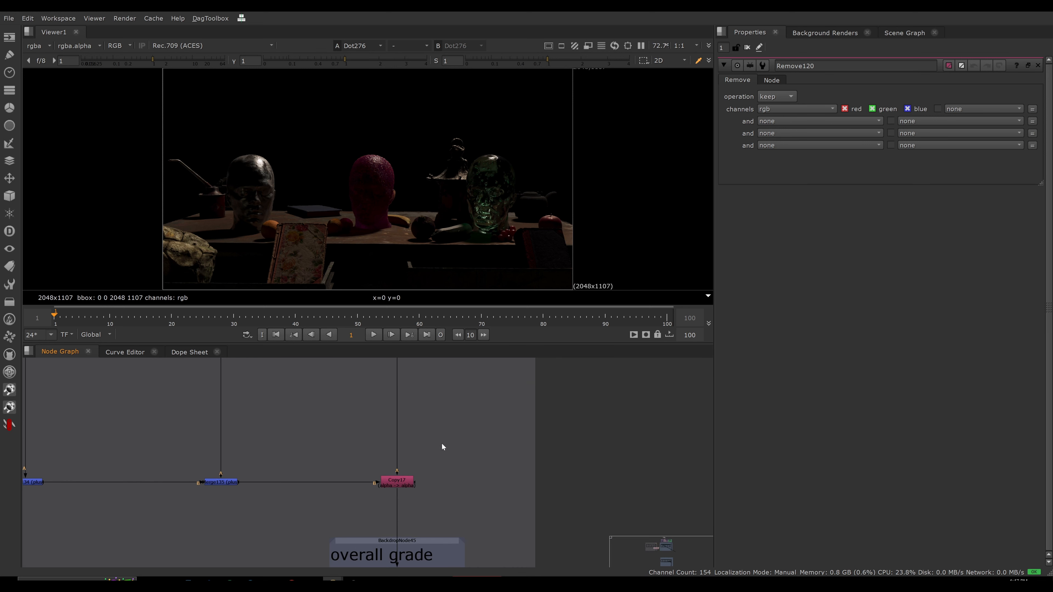
left_click_drag(488, 431, 387, 486)
Step: View the image at the CG IN dot of the fixed-issues setup
scroll(371, 391, "down", 4)
scroll(371, 437, "down", 4)
middle_click_drag(591, 427, 285, 426)
middle_click_drag(462, 408, 448, 431)
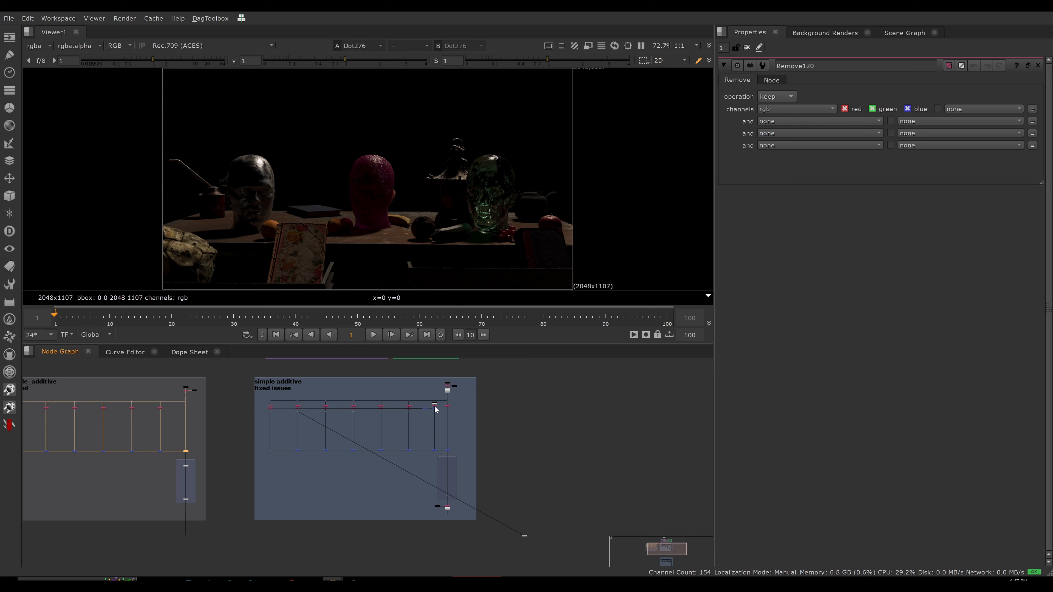
scroll(435, 410, "up", 6)
key("1")
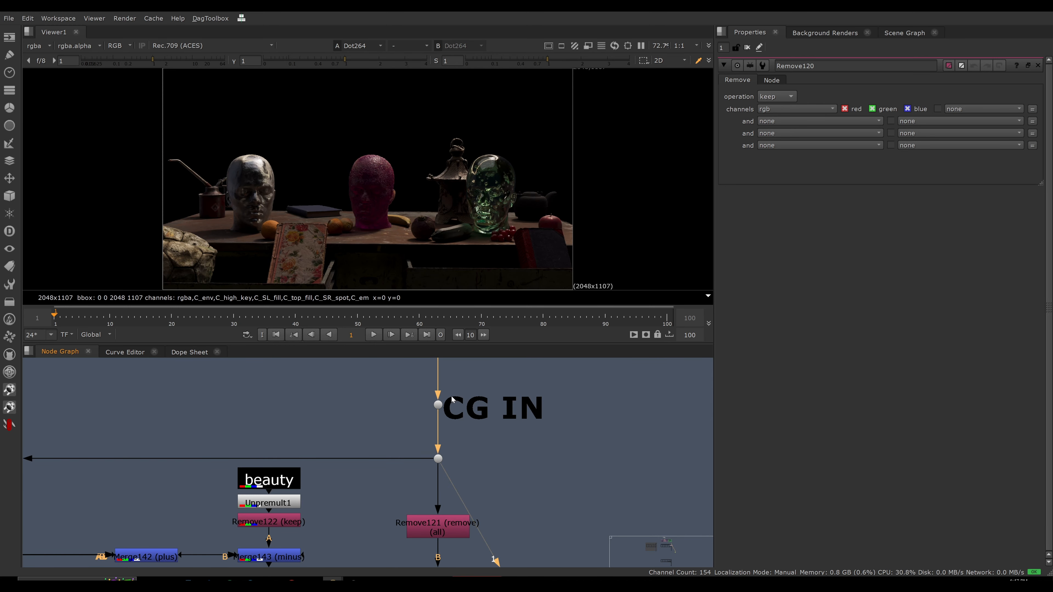
Step: View Remove121 (all) below CG IN, open its settings and check its available layers, keeping rgba displayed
scroll(452, 399, "down", 4)
scroll(422, 435, "up", 4)
left_click_drag(415, 427, 500, 472)
key("1")
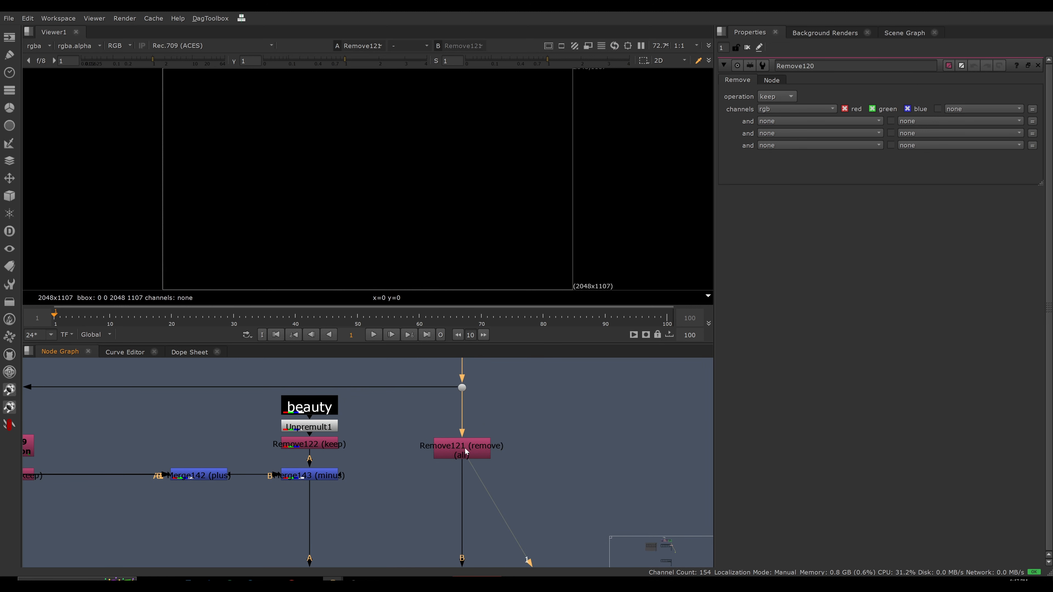
double_click(468, 452)
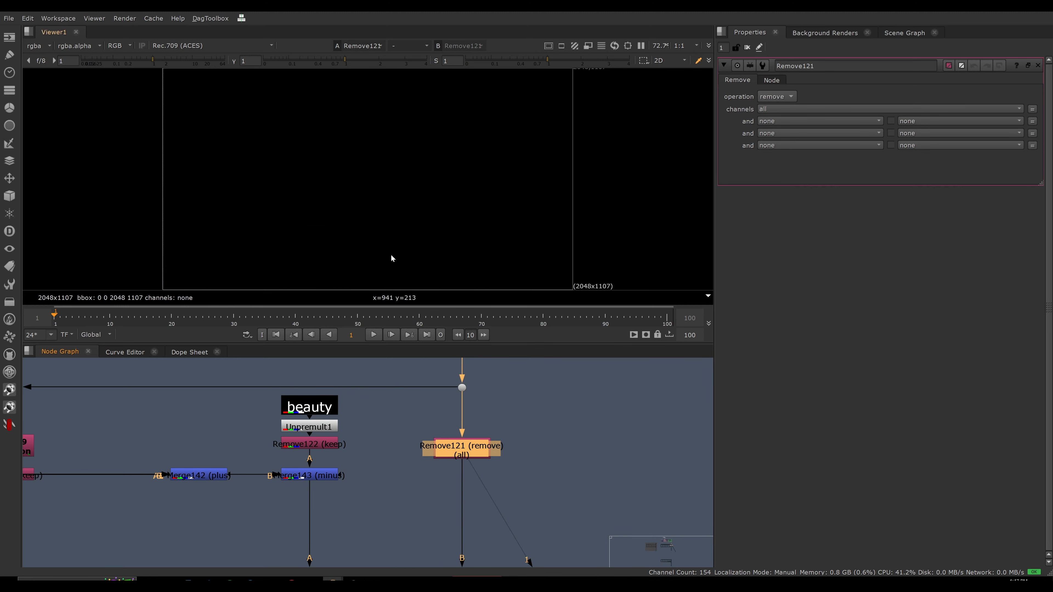
left_click(38, 45)
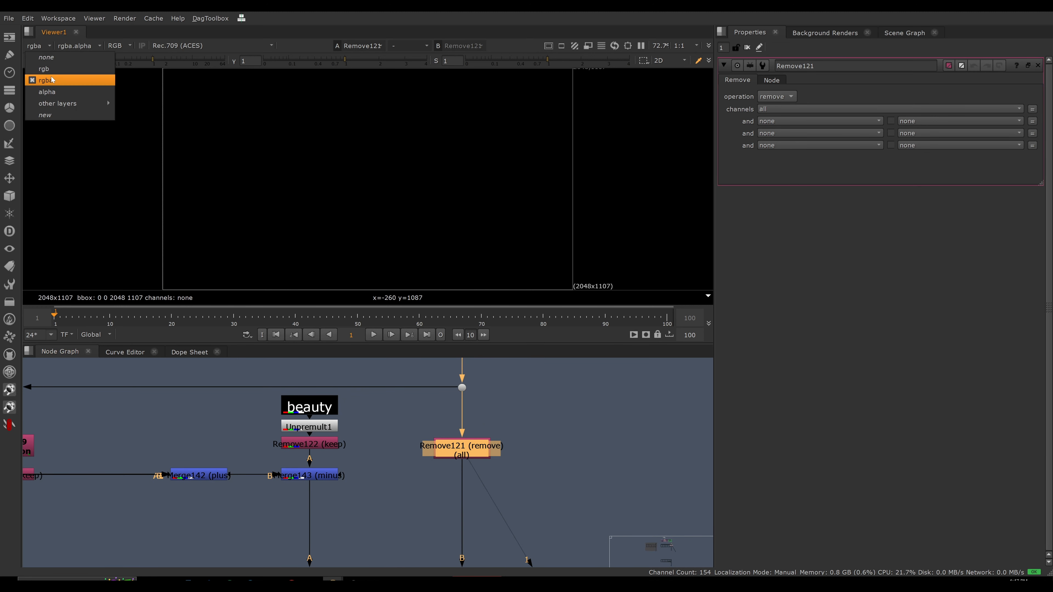
left_click(67, 81)
Step: View the output of Merge140, where the C_emission branch joins the lower row of merges
scroll(463, 457, "down", 4)
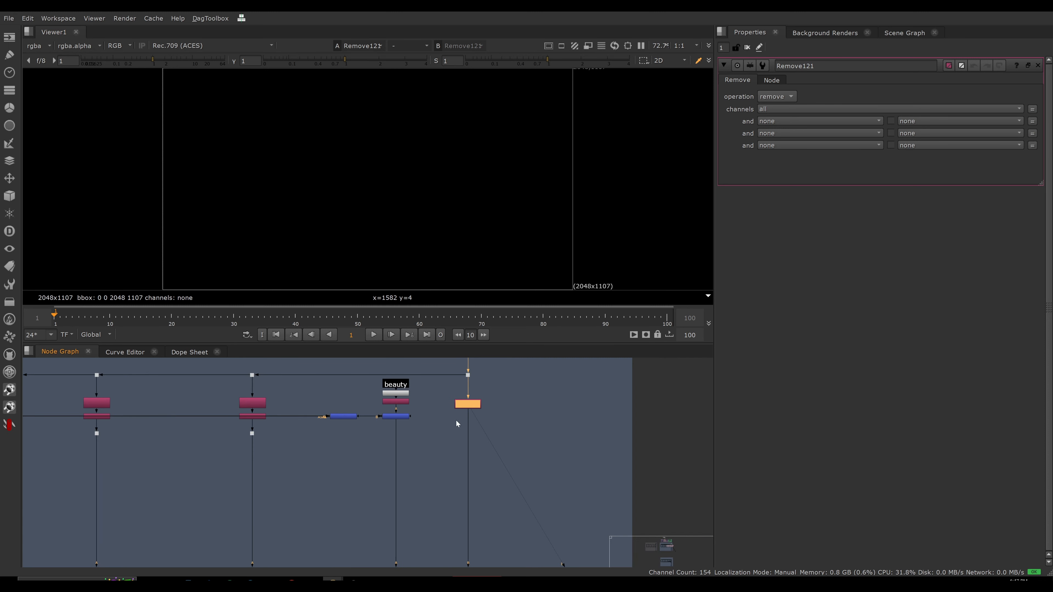
scroll(481, 404, "up", 4)
left_click_drag(480, 402, 480, 404)
scroll(522, 458, "down", 10)
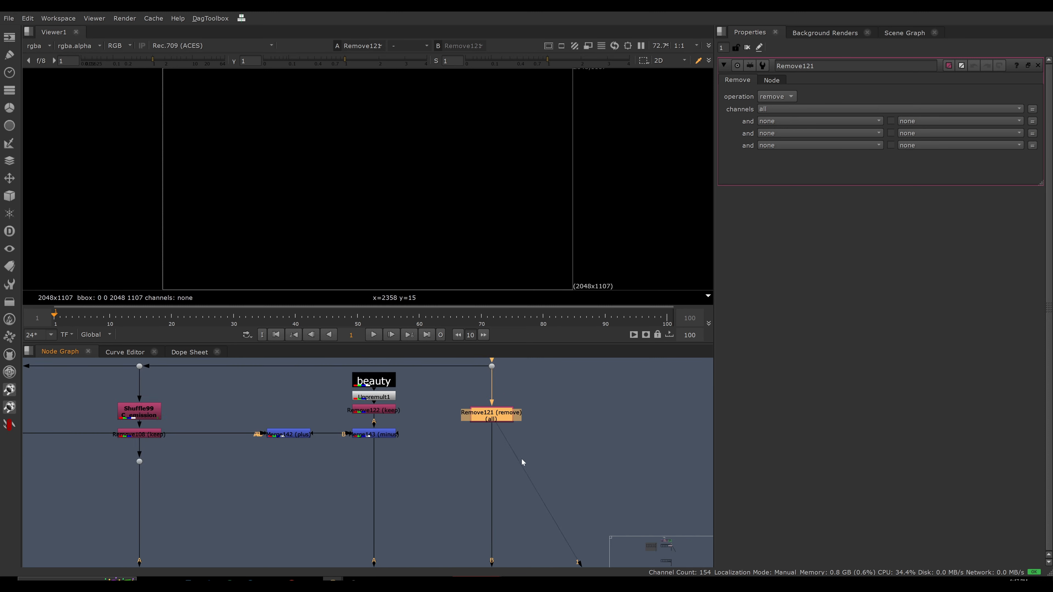
middle_click_drag(411, 447, 419, 476)
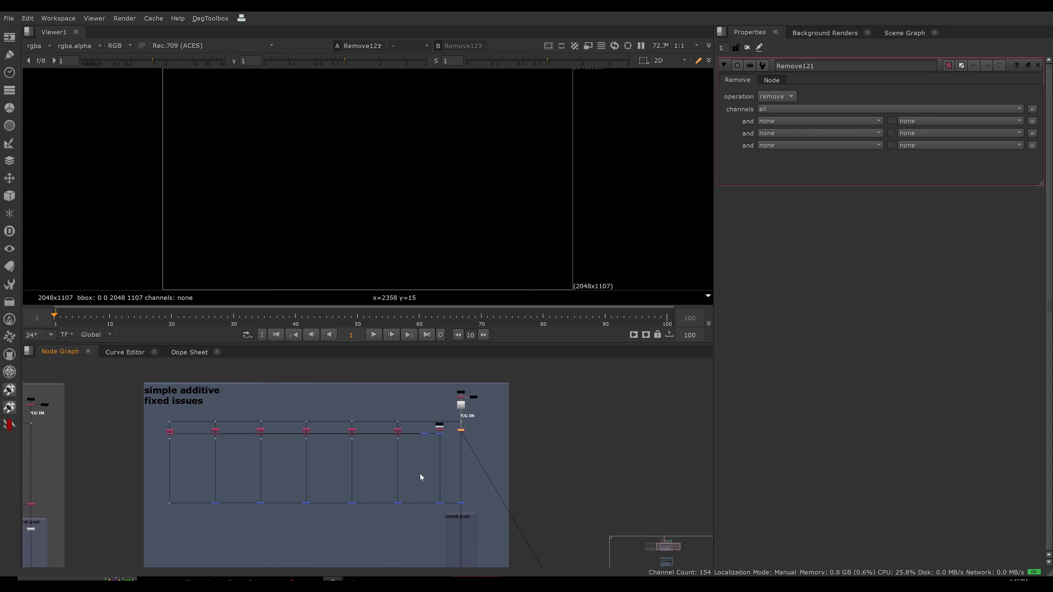
left_click(399, 502)
key("1")
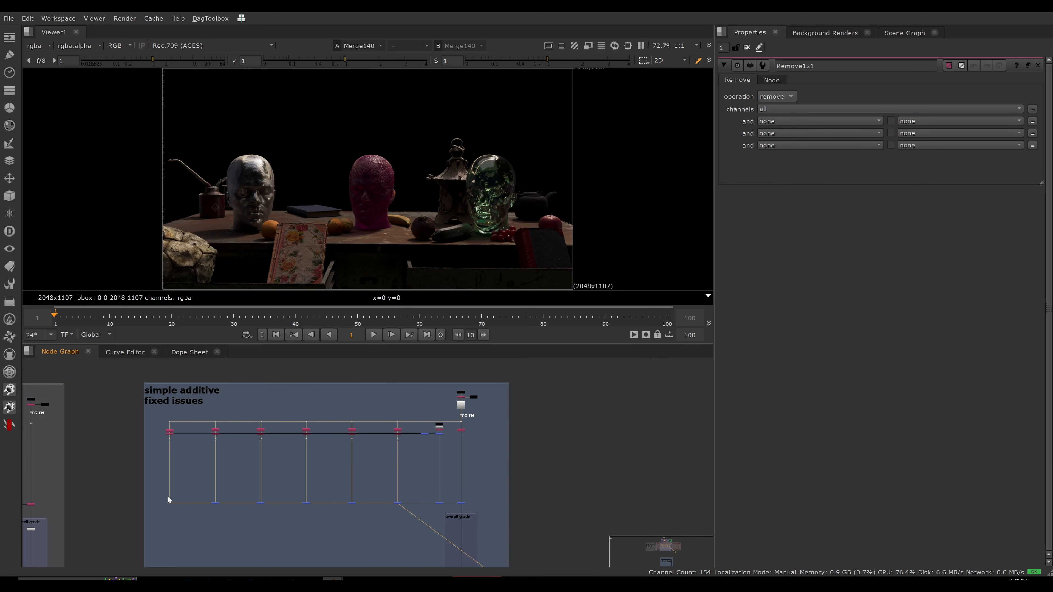
Step: View the dot at the bottom of the C_env branch, where the additive merge row starts
scroll(166, 495, "up", 5)
middle_click_drag(188, 493, 177, 510)
left_click_drag(138, 487, 181, 535)
key("1")
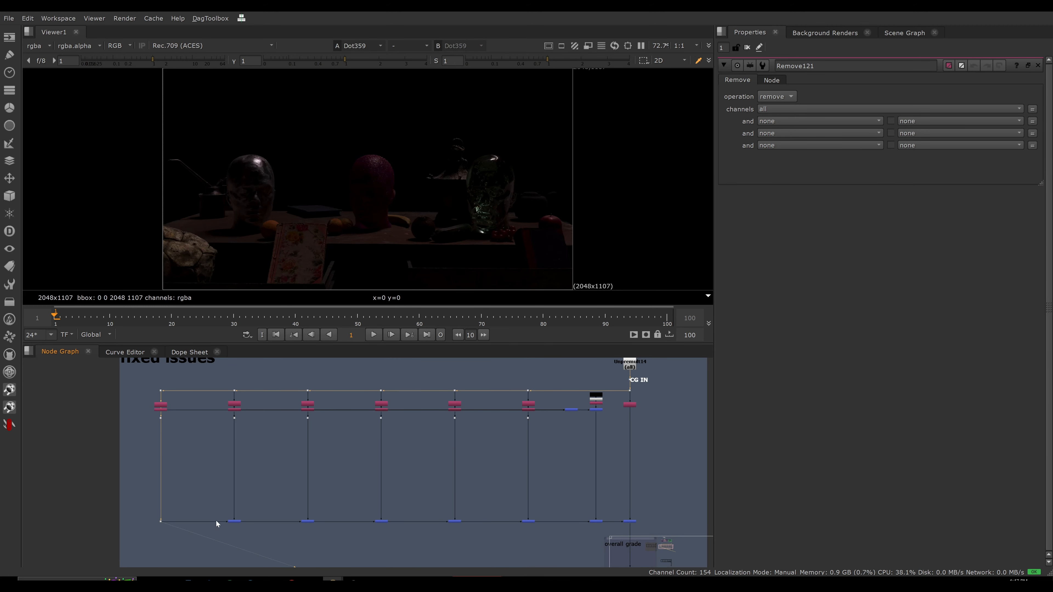
Step: Step the viewer through the successive merges of the lower row, from the C_high_key branch to the C_emission branch
left_click_drag(199, 498, 261, 541)
key("1")
left_click_drag(275, 496, 334, 539)
key("1")
left_click_drag(352, 492, 420, 542)
key("1")
left_click_drag(435, 496, 494, 542)
left_click_drag(498, 499, 546, 532)
key("1")
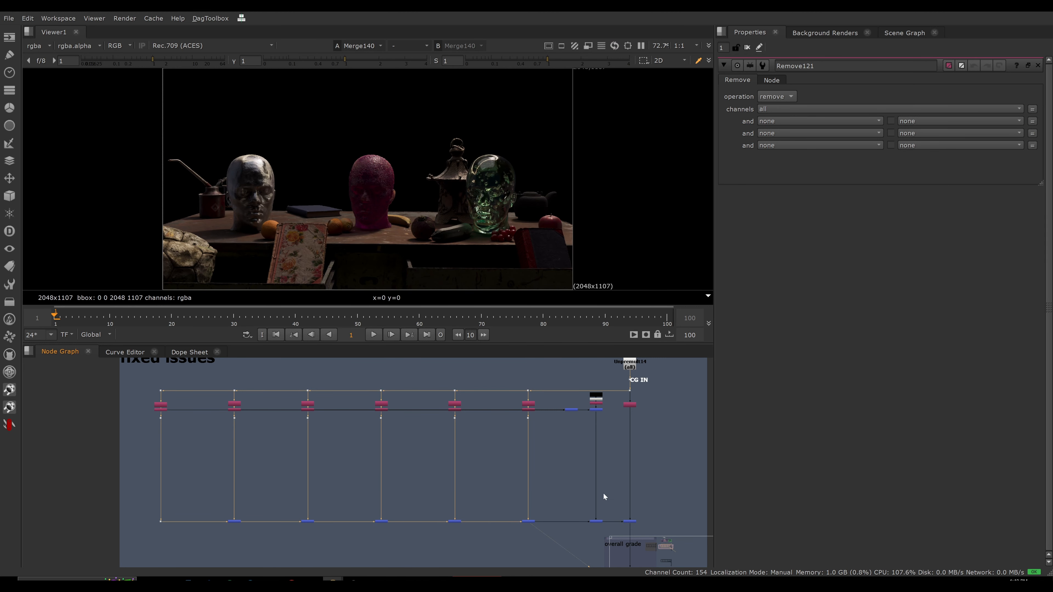
Step: View the output of Merge141, the last merge on the main pipe above the overall grade
middle_click_drag(603, 493, 479, 488)
left_click_drag(497, 490, 531, 516)
scroll(526, 515, "up", 5)
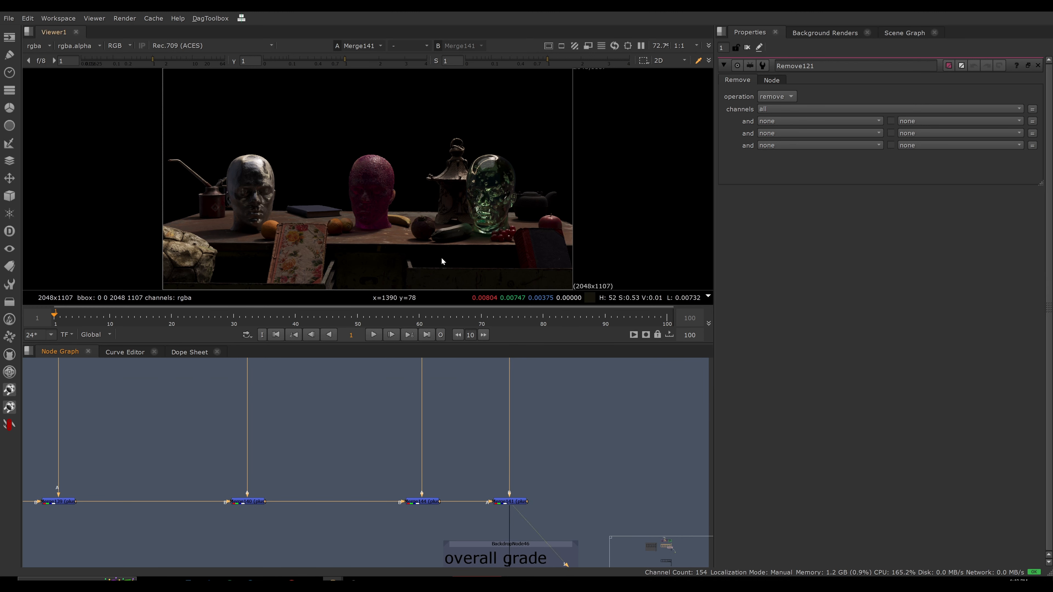
Step: View the output of the Remove node on the main pipe just below CG IN
scroll(507, 508, "down", 5)
middle_click_drag(507, 392, 504, 470)
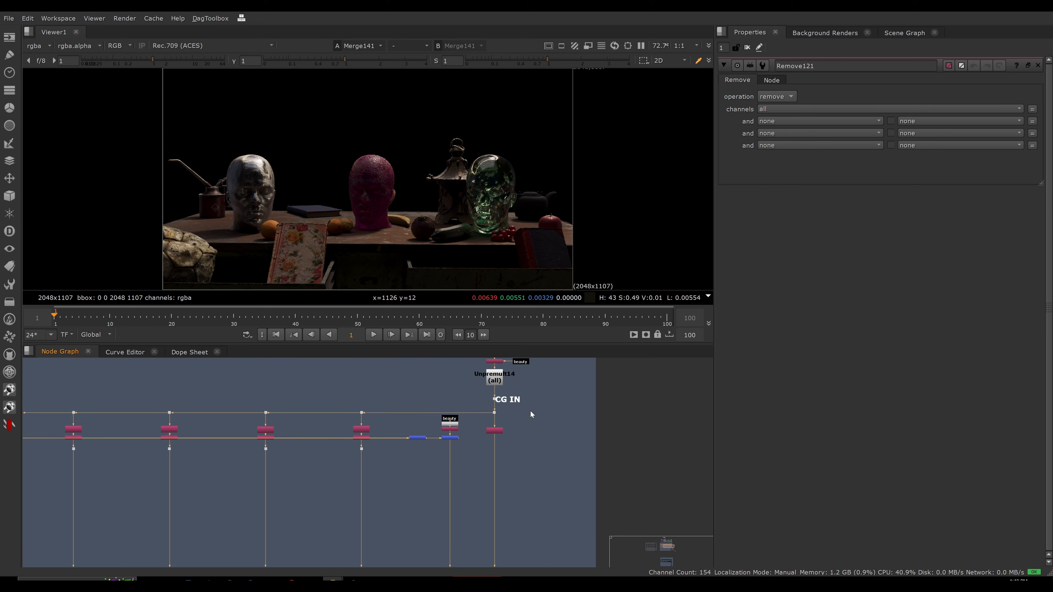
left_click(494, 430)
key("1")
Step: View the output of Merge141, directly above the overall grade backdrop, again
middle_click_drag(510, 560, 519, 392)
scroll(519, 393, "up", 3)
scroll(525, 392, "up", 2)
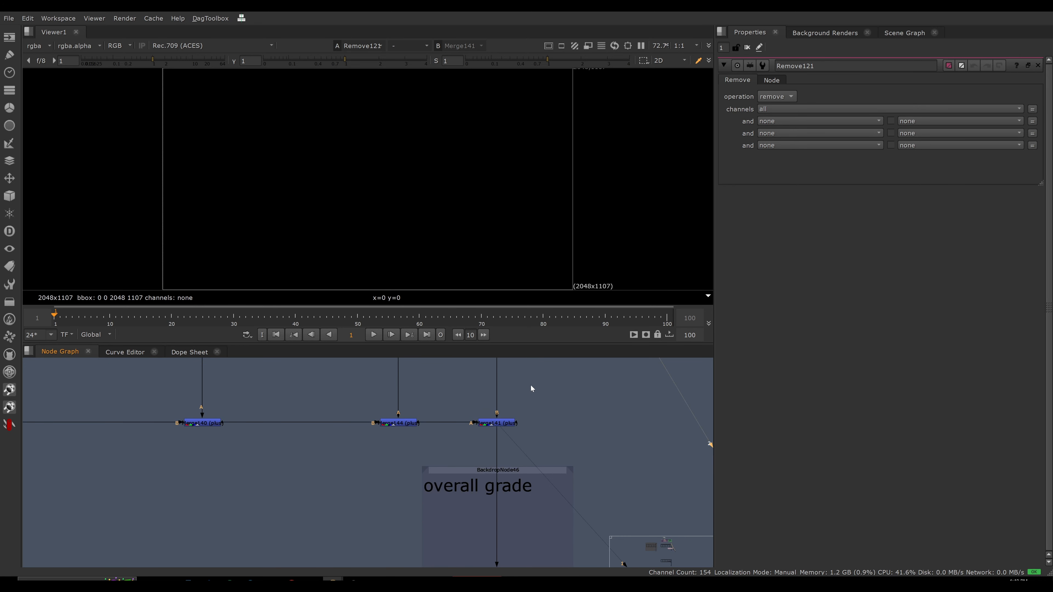
left_click_drag(452, 405, 536, 443)
key("1")
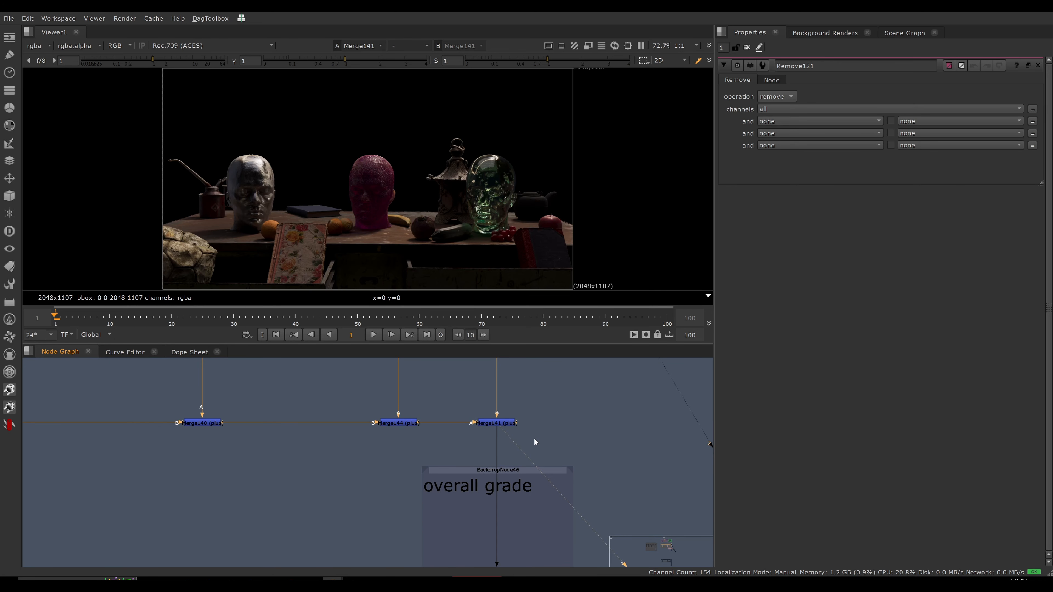
Step: Compare the layouts of the flawed and fixed simple additive setups side by side
scroll(479, 416, "down", 2)
scroll(478, 417, "down", 5)
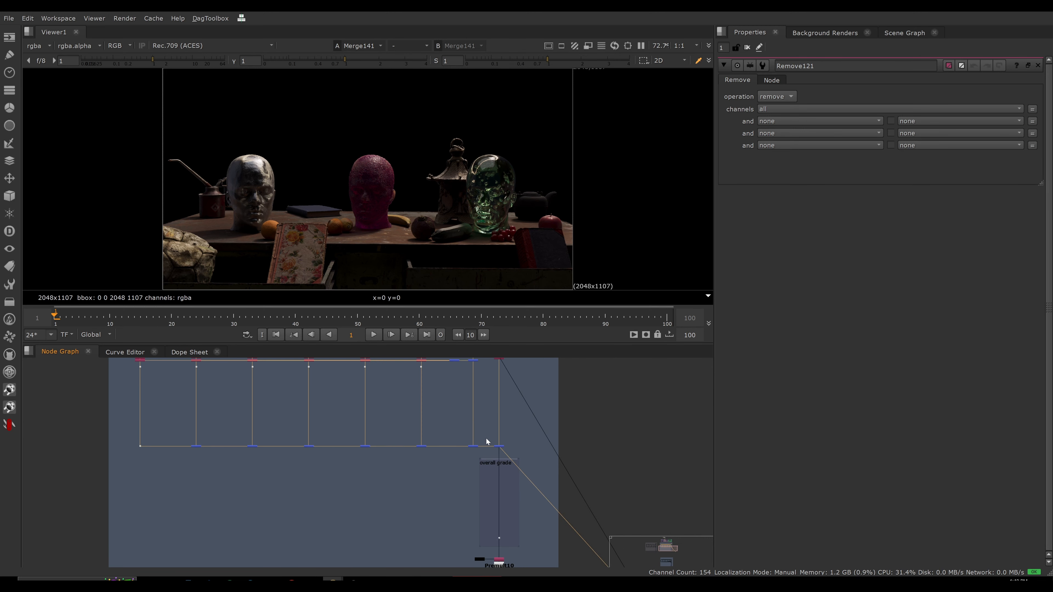
left_click_drag(498, 393, 503, 518)
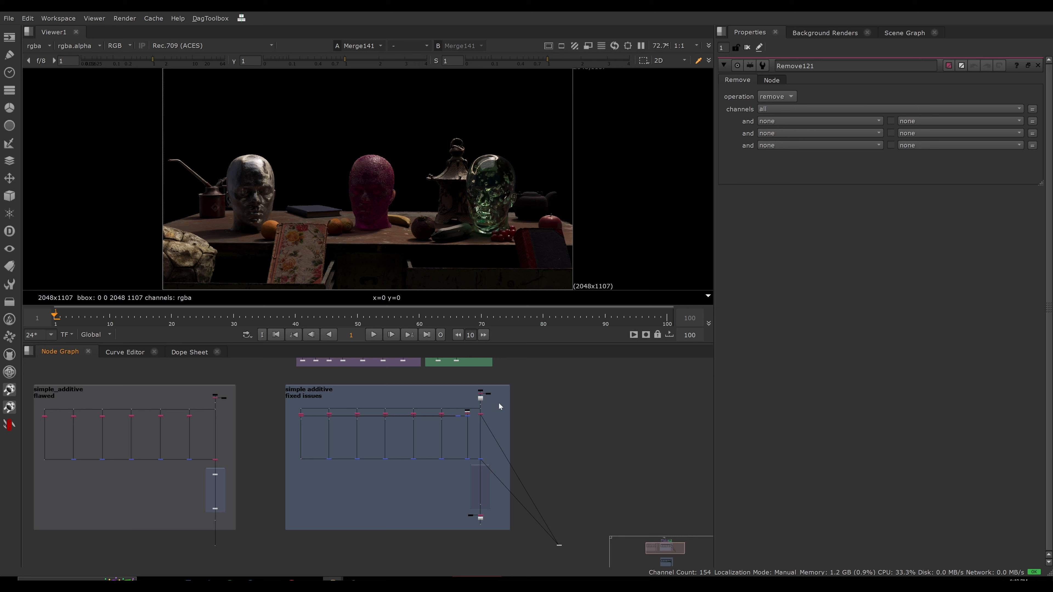
middle_click_drag(498, 404, 526, 412)
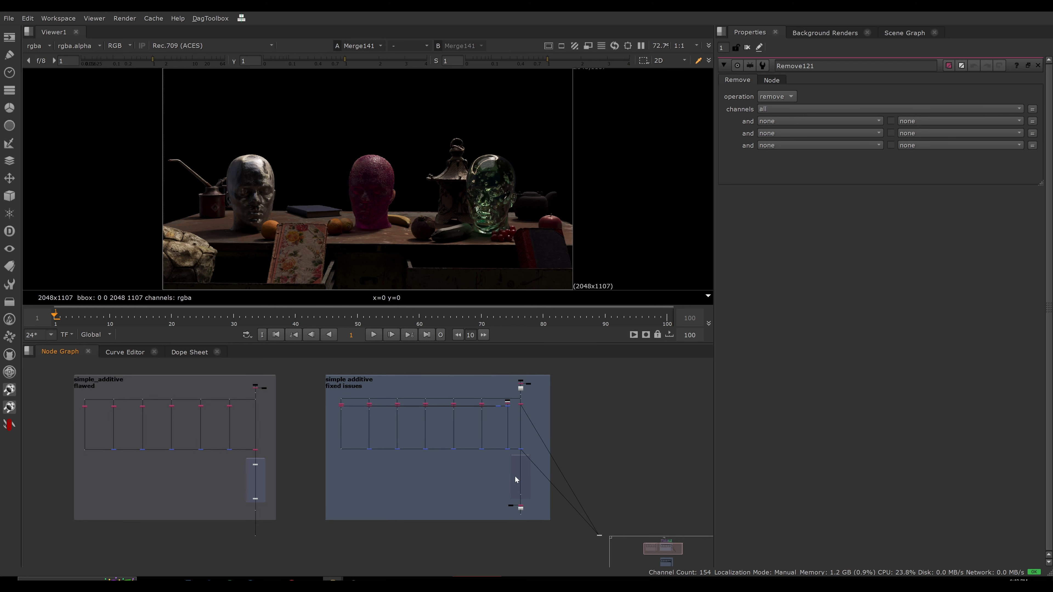
middle_click_drag(502, 488, 522, 482)
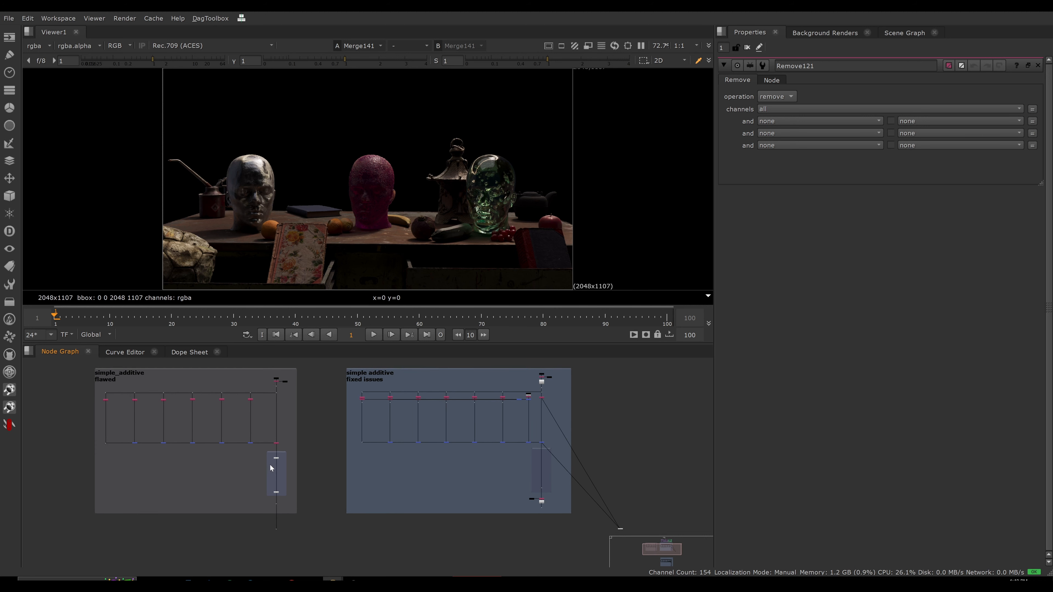
Step: Trace the flawed setup's main pipe by selecting the upper node in its small backdrop and the node just above it
left_click_drag(261, 455, 290, 467)
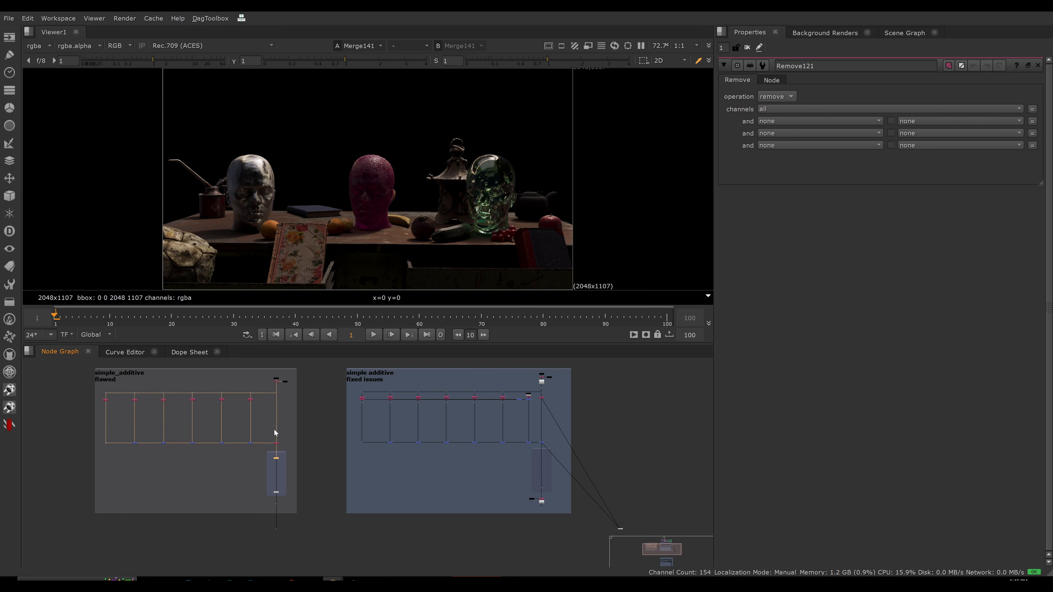
left_click_drag(290, 440, 267, 449)
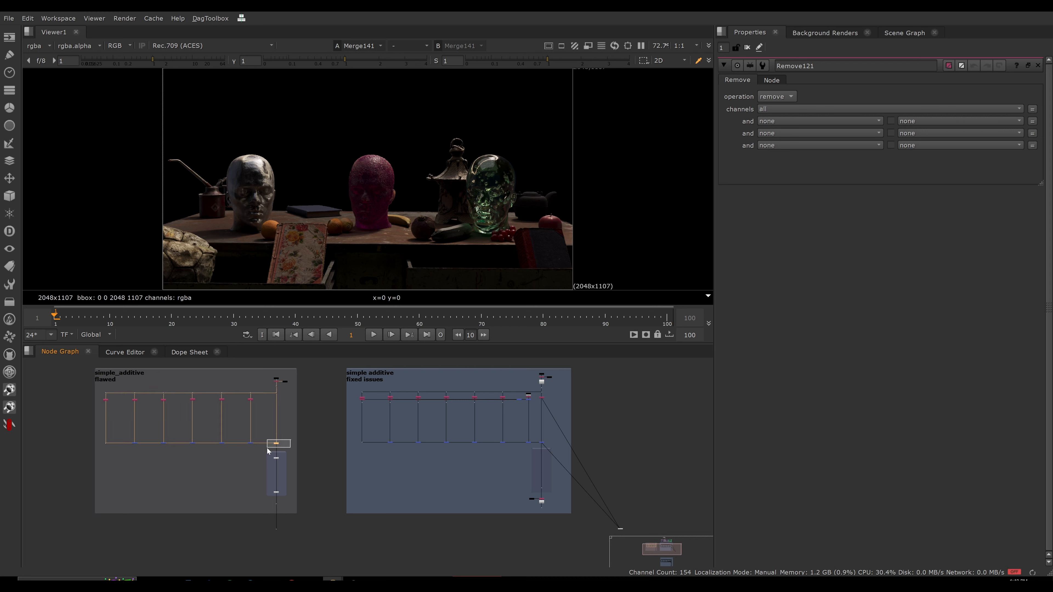
scroll(267, 449, "up", 5)
left_click_drag(321, 415, 265, 435)
scroll(267, 434, "down", 5)
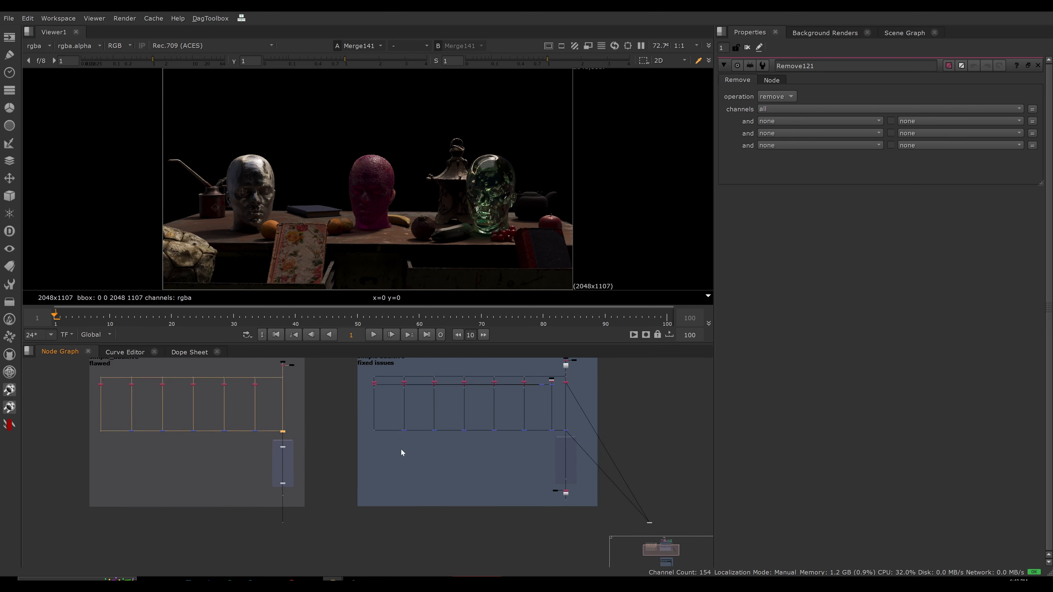
Step: Examine the Unpremult at the top of the fixed setup and the Copy and Premult nodes above CG OUT
middle_click_drag(400, 449, 282, 415)
middle_click_drag(437, 447, 425, 509)
scroll(423, 496, "up", 5)
scroll(423, 490, "down", 5)
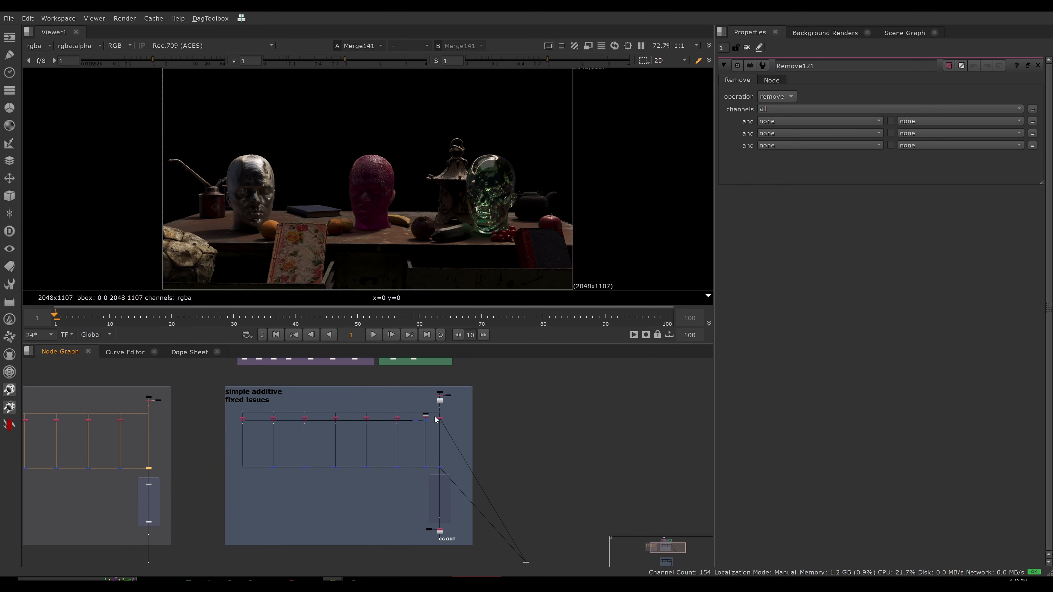
left_click_drag(423, 396, 447, 405)
middle_click_drag(442, 510, 484, 478)
scroll(431, 484, "up", 3)
scroll(494, 483, "up", 6)
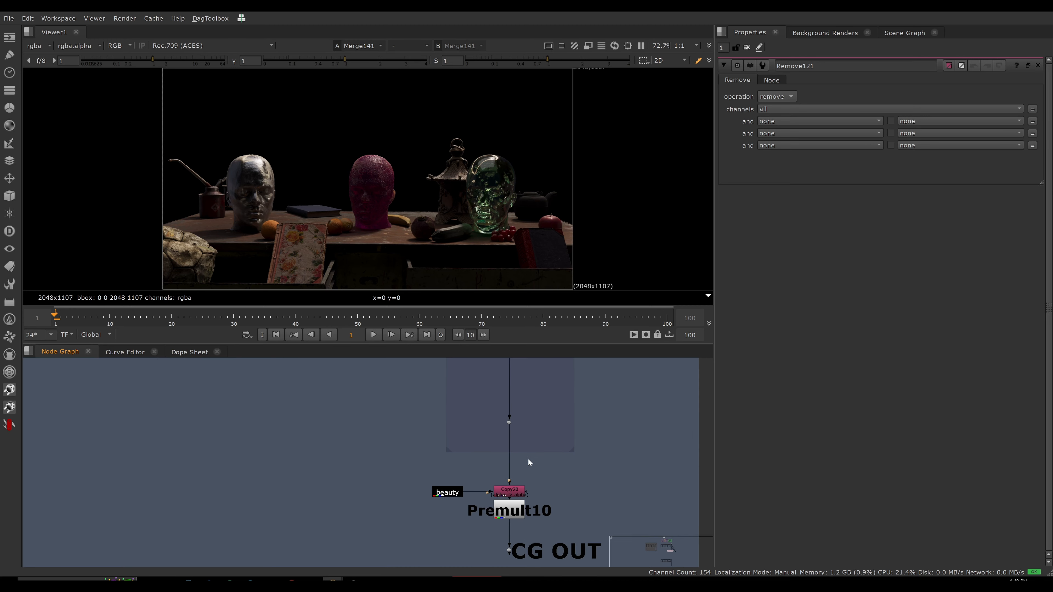
Step: View the alpha channel of the beauty stamp feeding the Copy node, and return the viewer to colour
left_click_drag(481, 468, 402, 515)
key("1")
left_click(440, 378)
key("a")
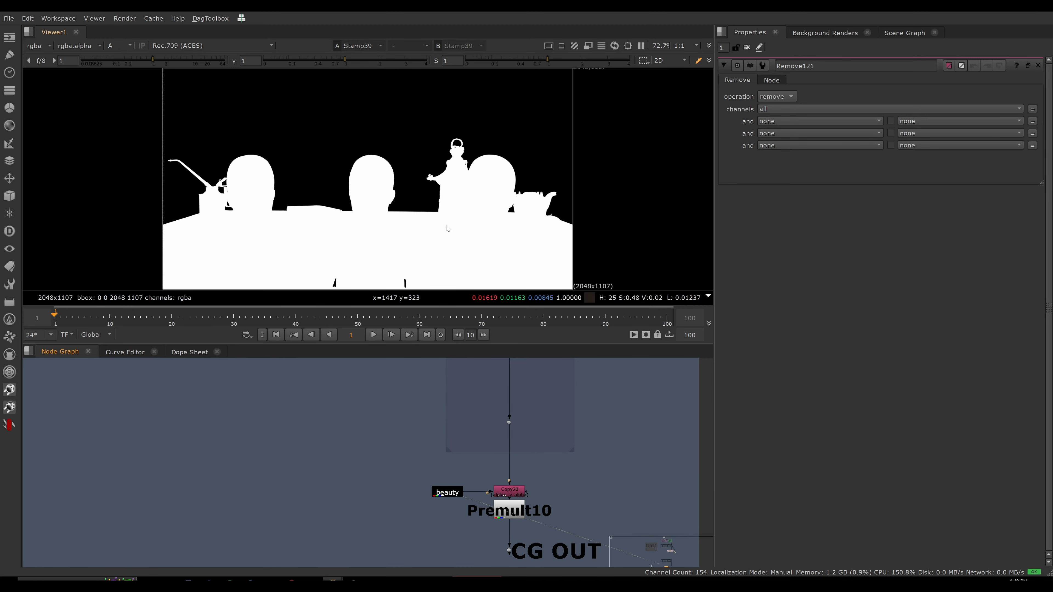
key("a")
Step: View the output of the Copy node that sits above Premult10
left_click_drag(563, 471, 485, 503)
key("1")
left_click(477, 449)
scroll(475, 449, "down", 4)
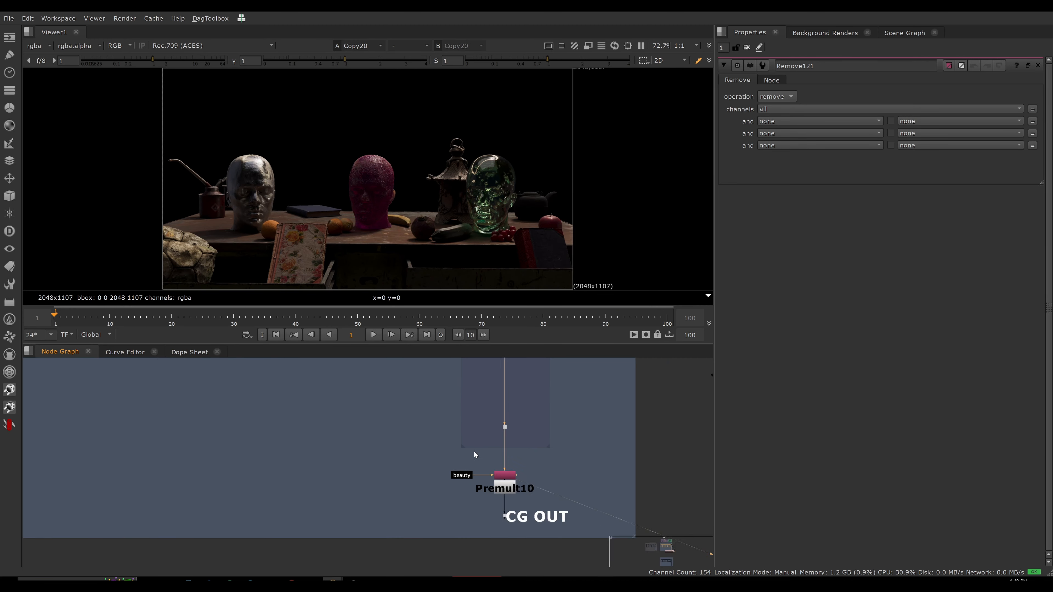
Step: Open the properties of Copy20 to examine its rgba.alpha to rgba.alpha channel copy
middle_click_drag(494, 382, 467, 512)
middle_click_drag(463, 453, 476, 350)
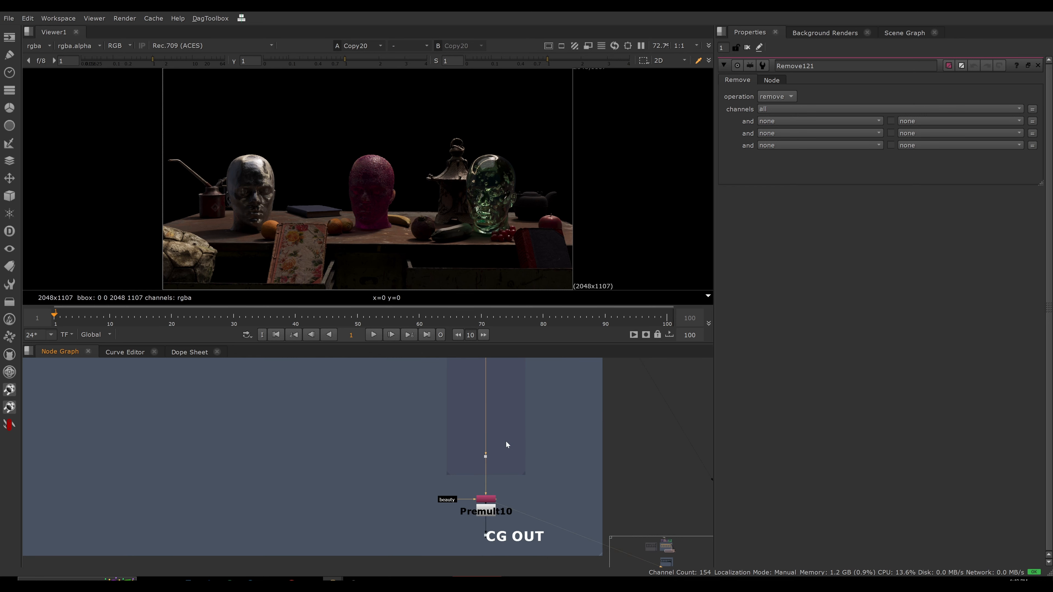
middle_click_drag(505, 440, 484, 370)
scroll(466, 432, "up", 3)
double_click(467, 431)
Step: View the output of Premult10 and examine the edges of the magenta head up close
left_click(471, 451)
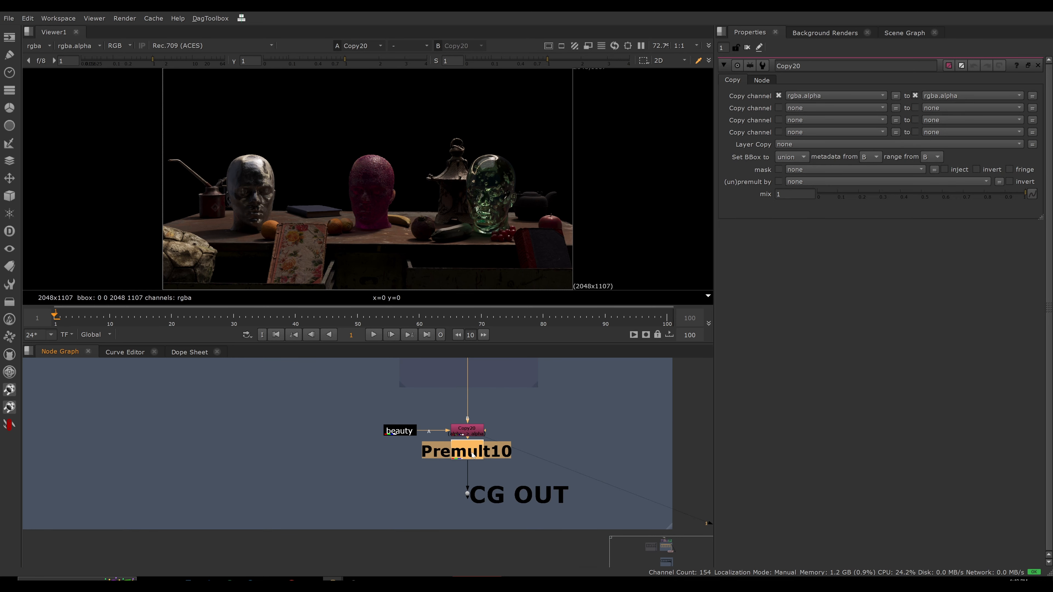
key("1")
left_click(460, 402)
scroll(405, 202, "up", 8)
middle_click_drag(415, 210, 473, 213)
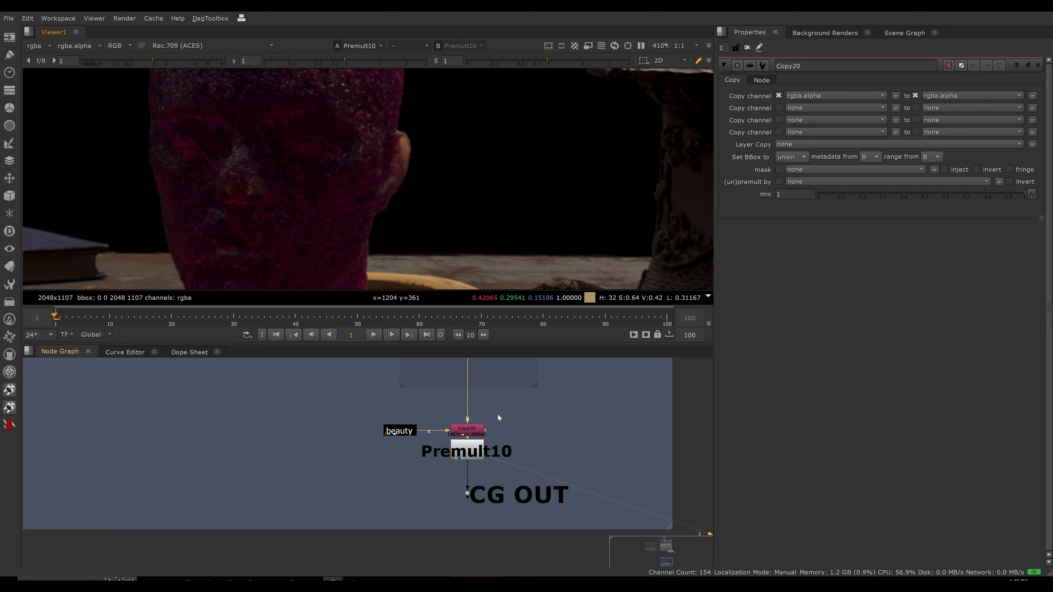
Step: Disable the Copy node above Premult10 and enable it again
left_click(463, 431)
key("d")
key("d")
Step: View the dot at the end of the overall grade backdrop and examine the book and magenta head
scroll(440, 416, "down", 3)
middle_click_drag(477, 374, 457, 463)
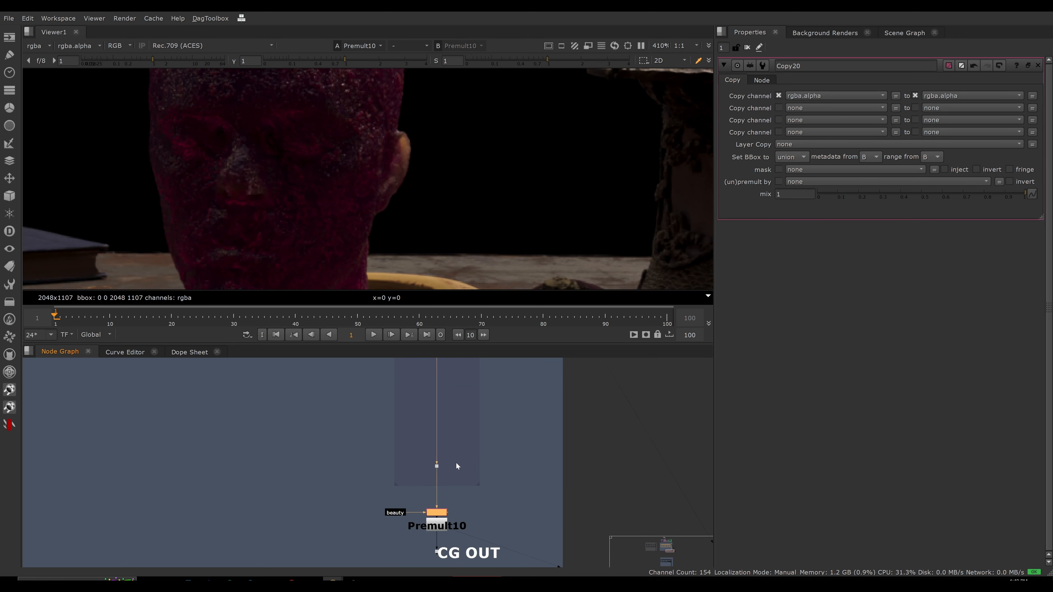
left_click(436, 466)
key("1")
middle_click_drag(418, 253, 694, 247)
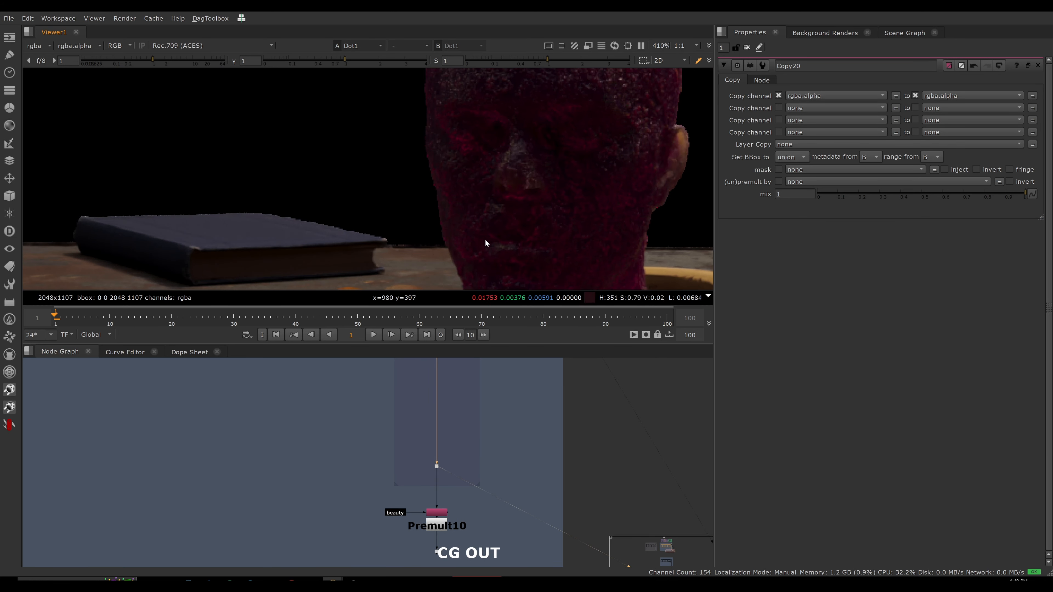
Step: View the CG OUT dot for comparison and point out the beauty stamp and Copy node feeding Premult10
left_click(437, 549)
key("1")
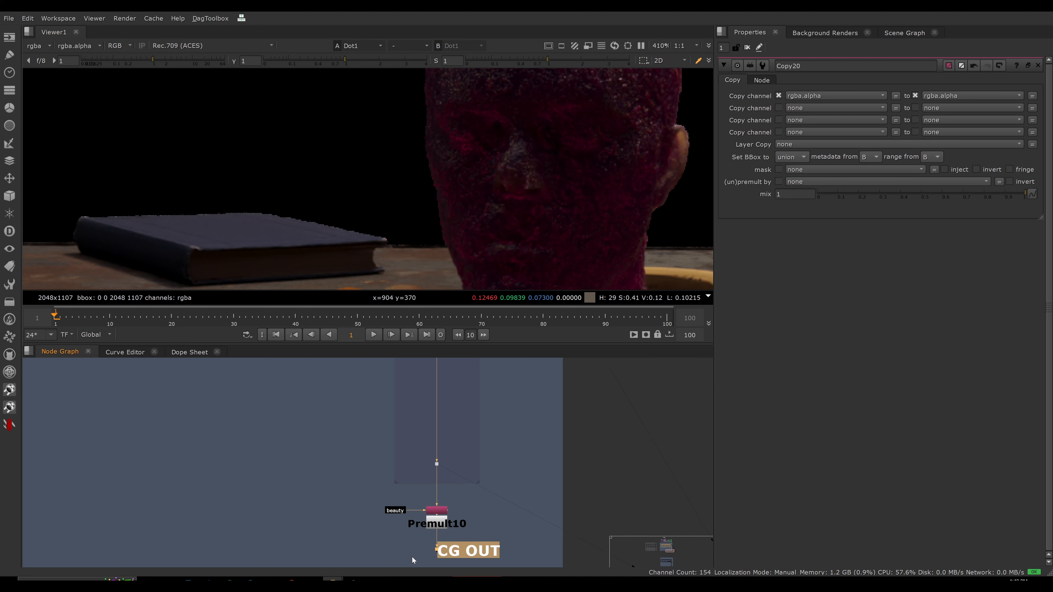
left_click(396, 511)
left_click(435, 510)
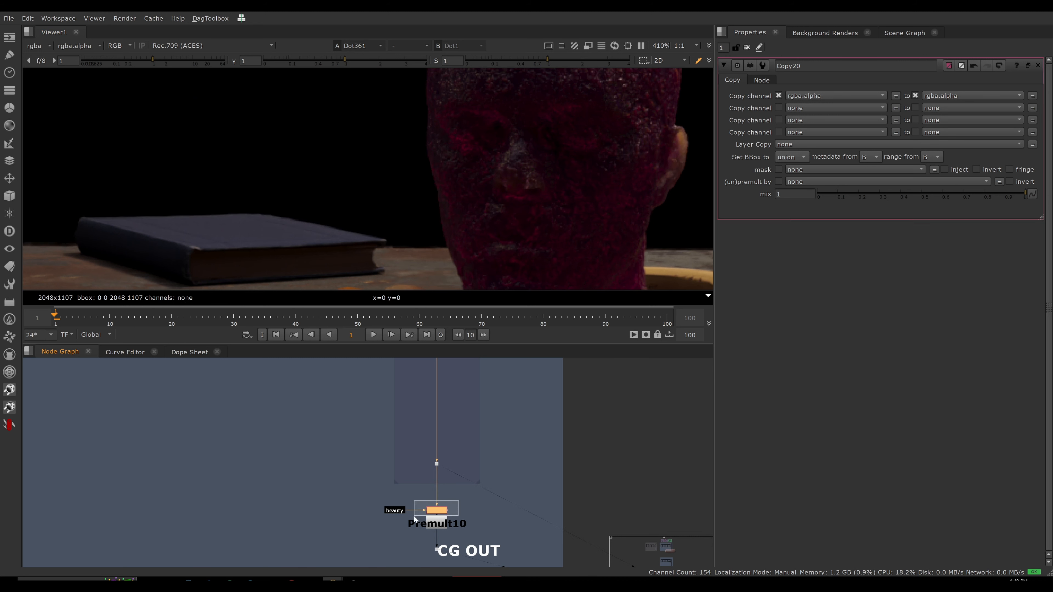
scroll(427, 539, "up", 2)
left_click(467, 476)
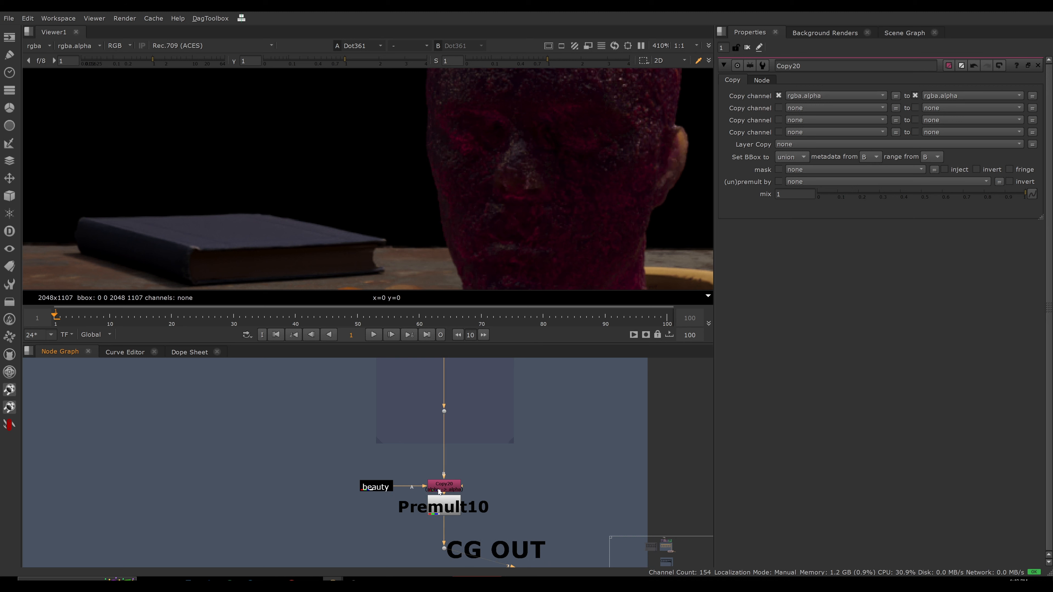
Step: Examine the overall node graph, from the CG and AOV backdrops to both simple additive setups
scroll(455, 486, "down", 3)
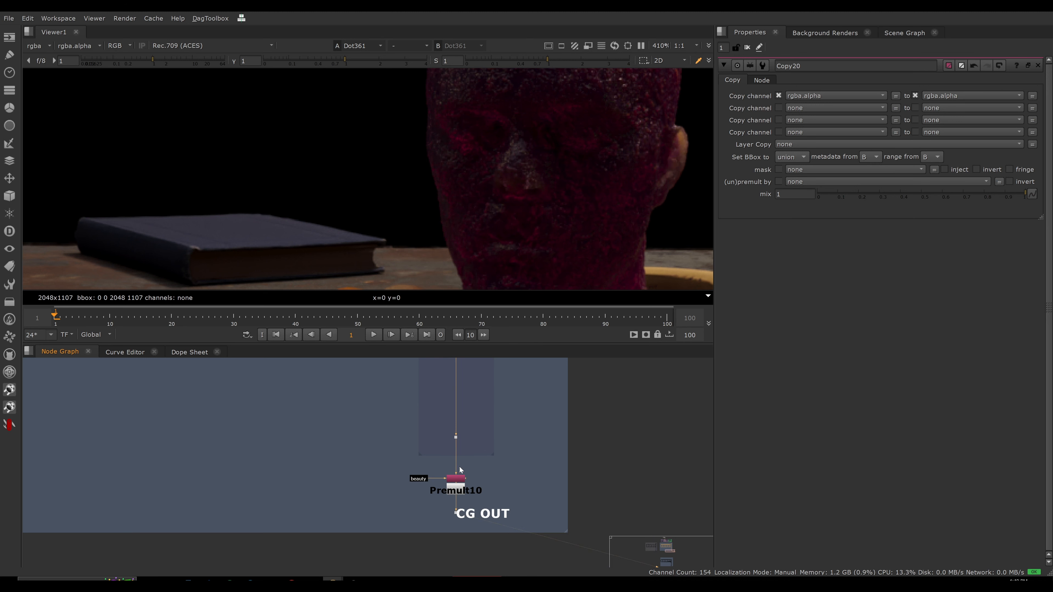
scroll(460, 477, "down", 3)
middle_click_drag(406, 474, 475, 513)
scroll(475, 512, "down", 2)
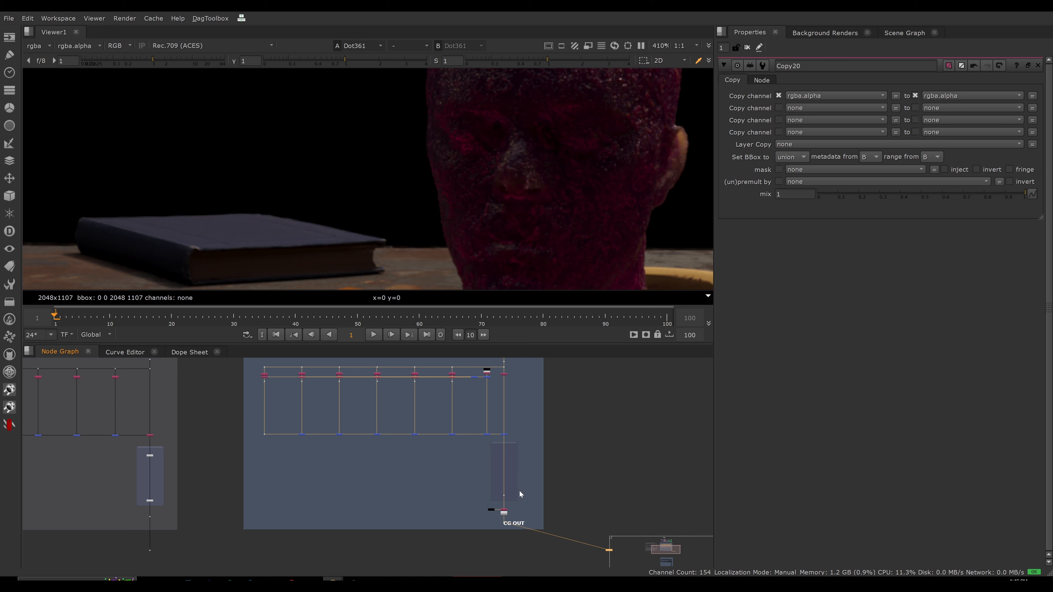
scroll(517, 525, "down", 3)
middle_click_drag(513, 469, 534, 492)
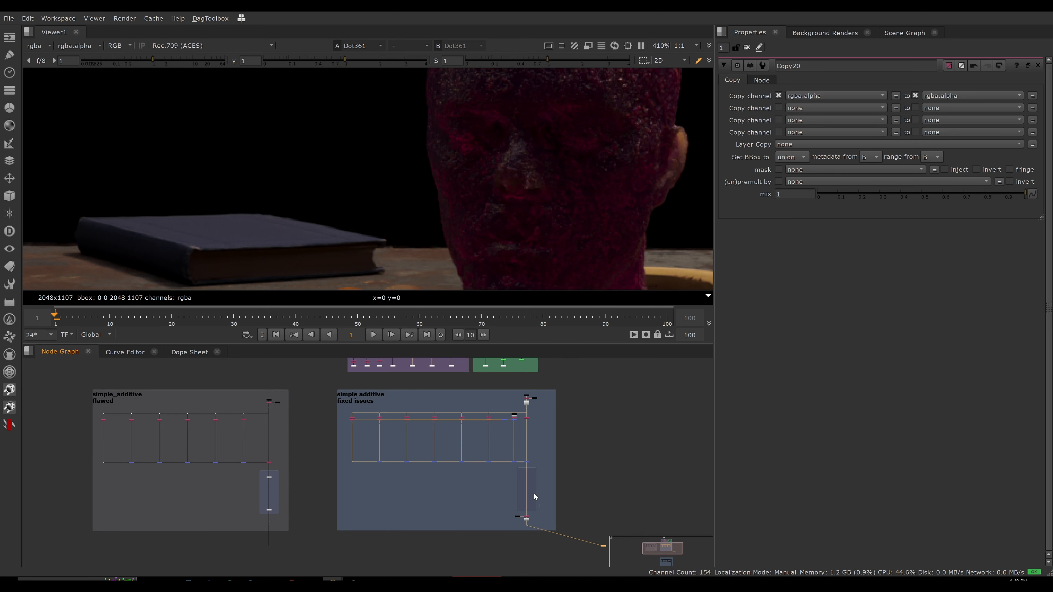
scroll(496, 459, "down", 4)
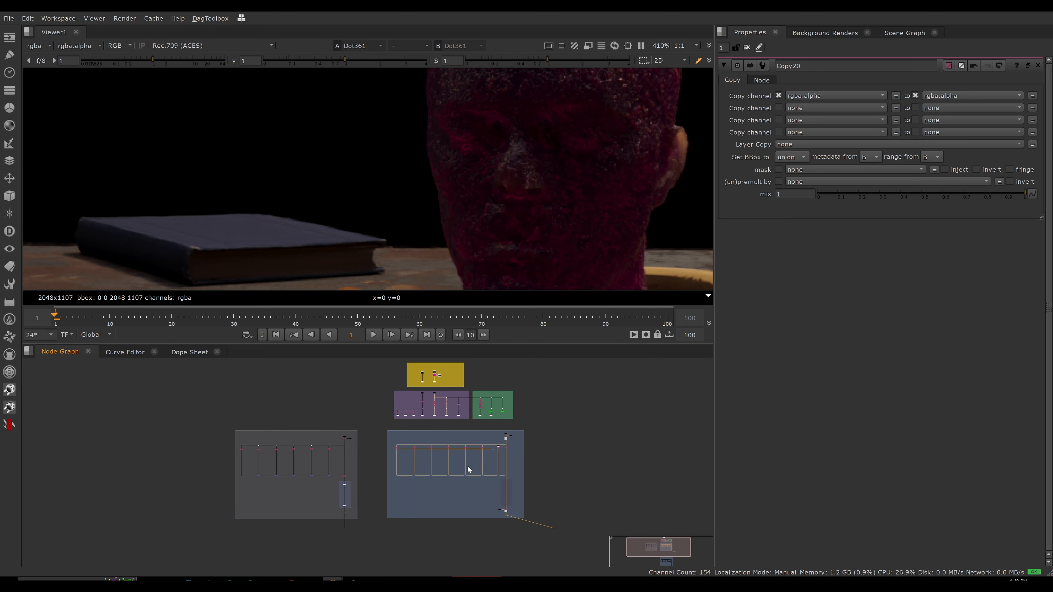
left_click_drag(587, 364, 244, 515)
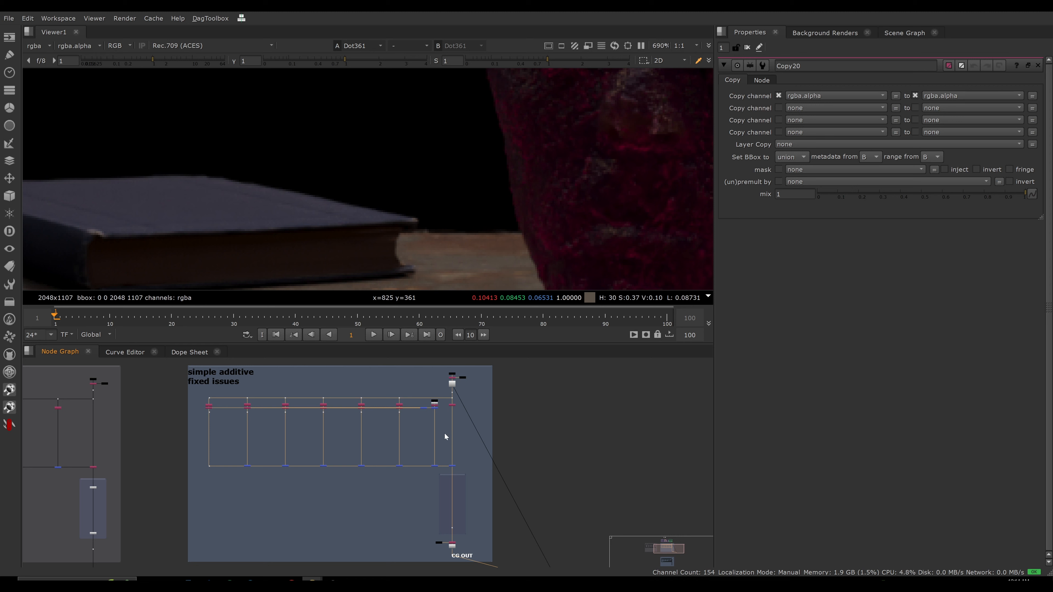
Step: Open the Switch node in the CG backdrop and set its which value to 0
scroll(532, 404, "down", 5)
middle_click_drag(450, 431, 451, 518)
scroll(435, 430, "up", 8)
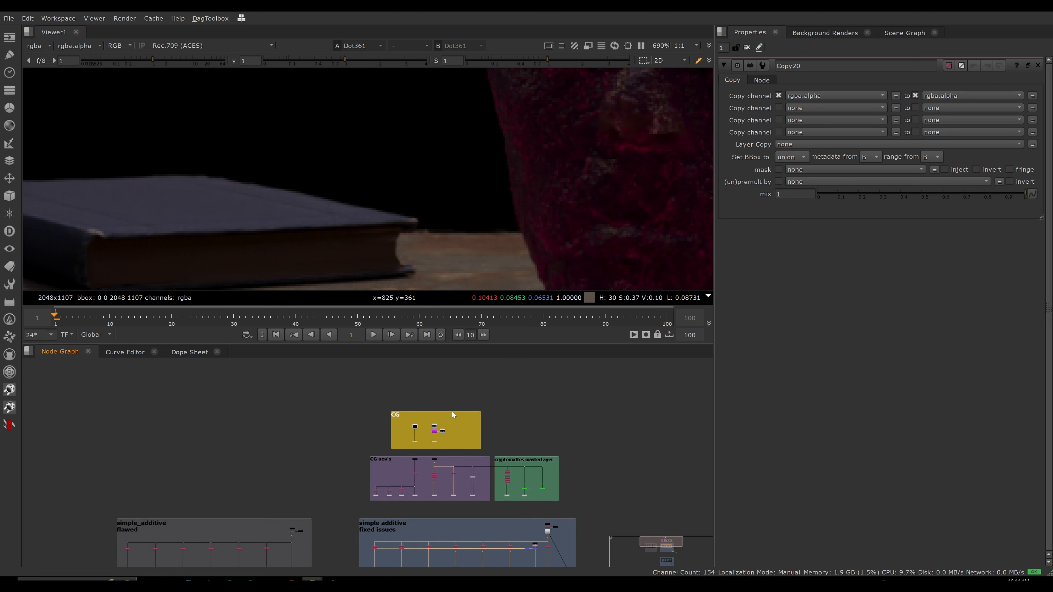
left_click(427, 447)
double_click(428, 448)
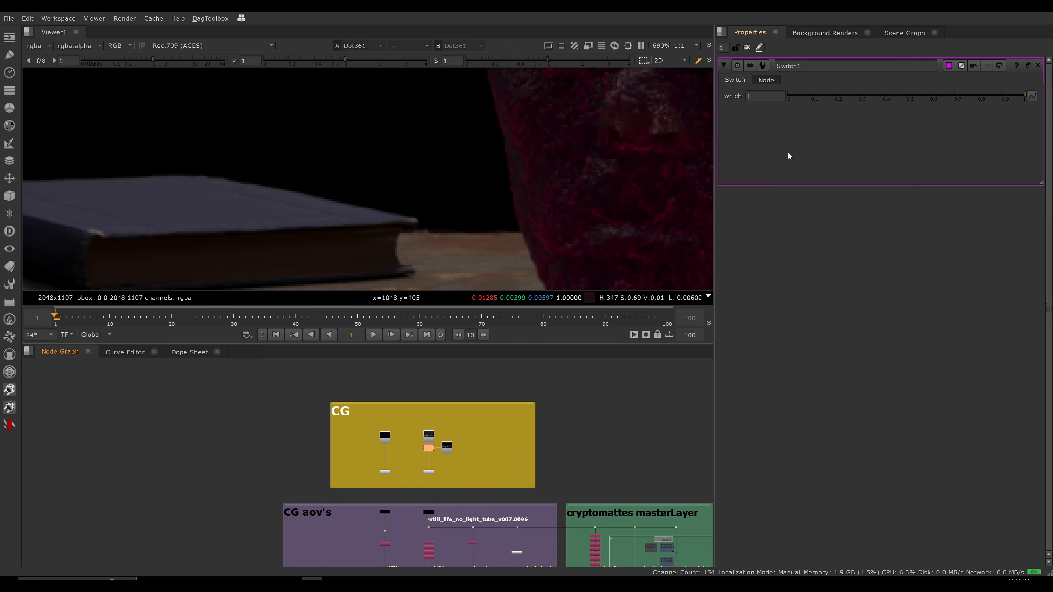
left_click(788, 97)
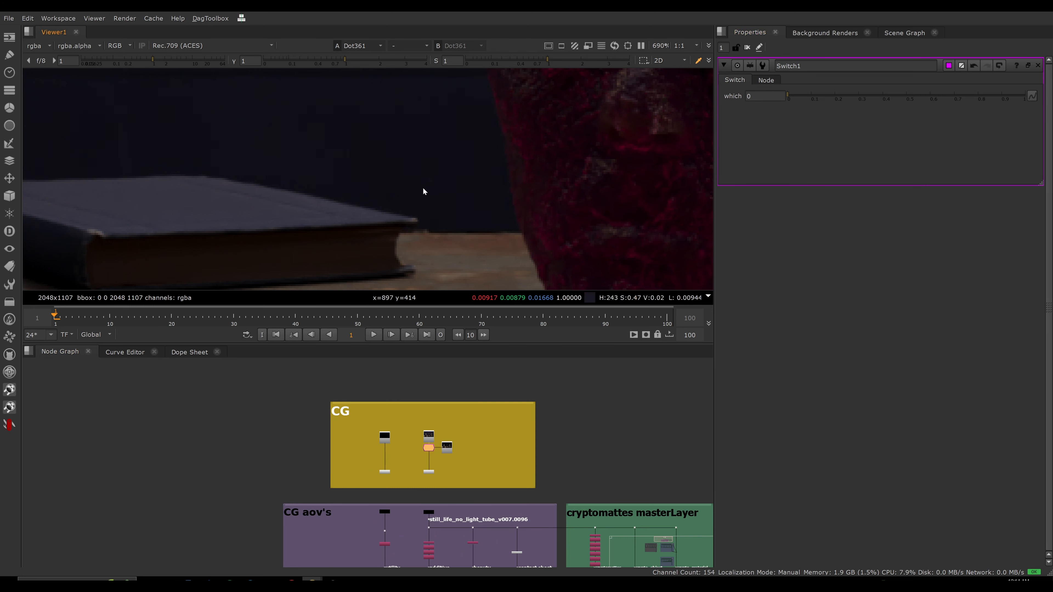
Step: Fit the full image in the viewer and view the output of Merge140 in the fixed setup's lower row
key("f")
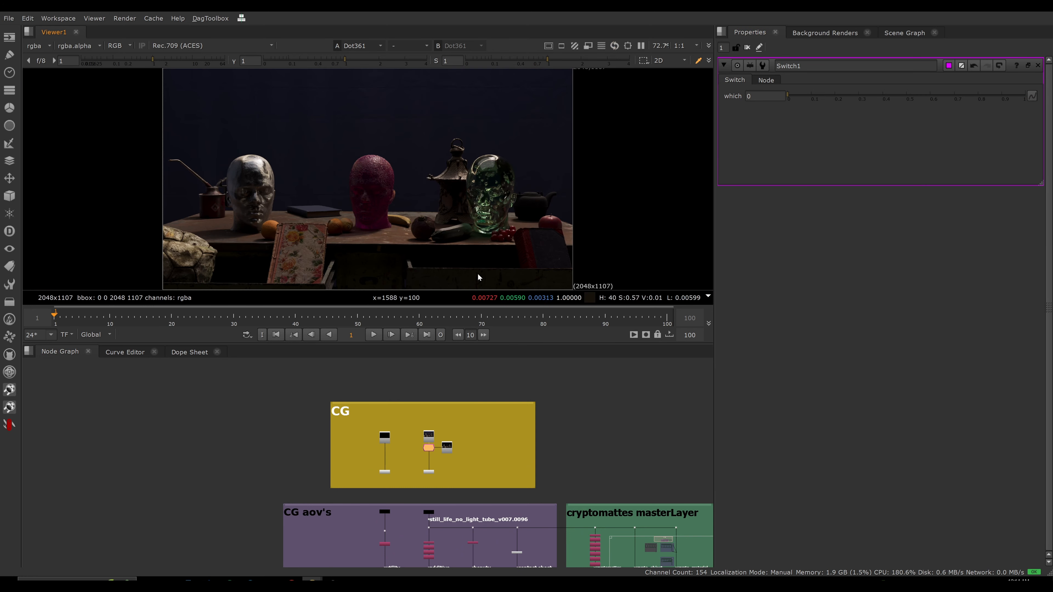
scroll(489, 488, "down", 6)
middle_click_drag(461, 496, 415, 378)
scroll(415, 382, "down", 3)
scroll(447, 442, "up", 9)
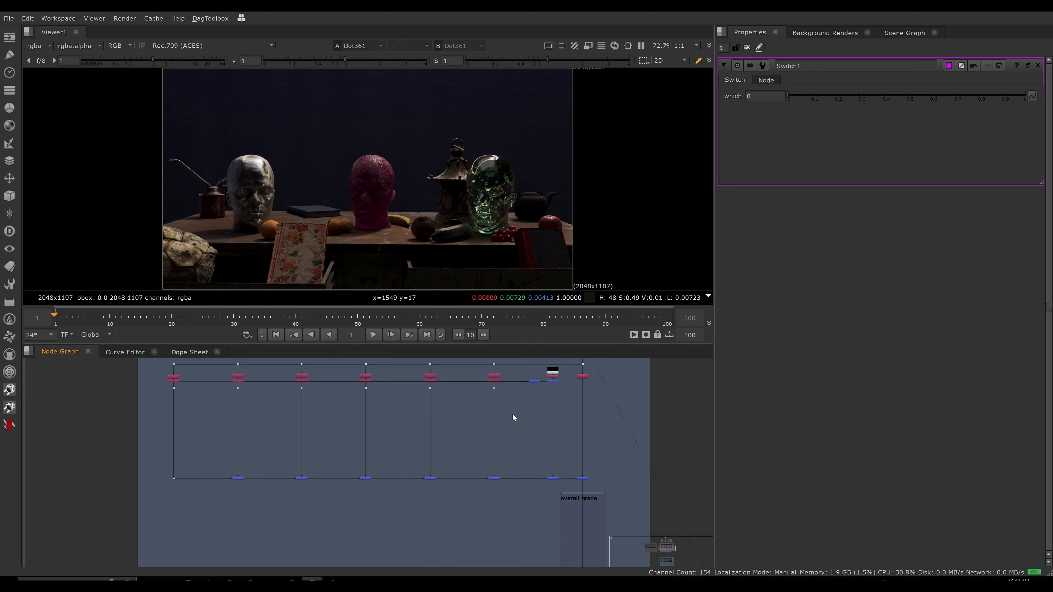
scroll(512, 417, "up", 3)
left_click_drag(523, 455, 443, 508)
key("1")
Step: Examine the highlights and reflections on top of the green glass head up close
scroll(527, 147, "up", 5)
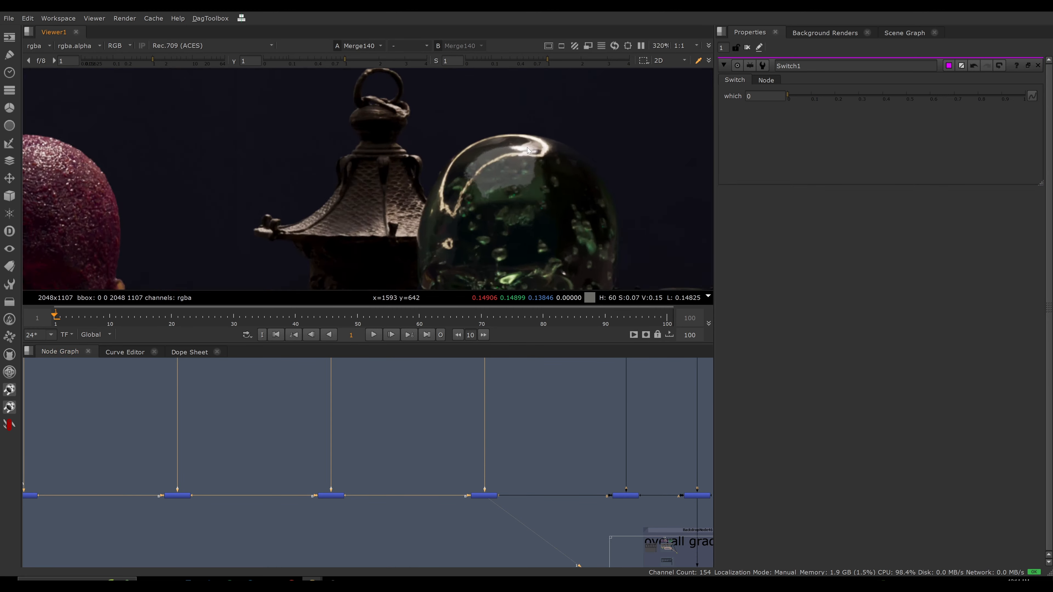
scroll(527, 147, "up", 5)
middle_click_drag(521, 466, 420, 502)
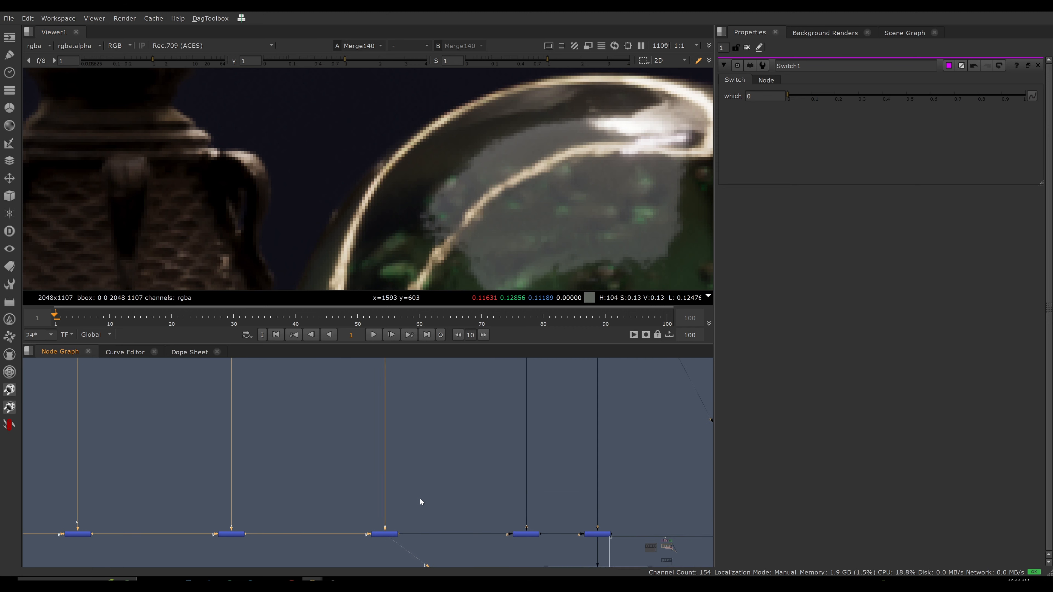
middle_click_drag(485, 224, 314, 220)
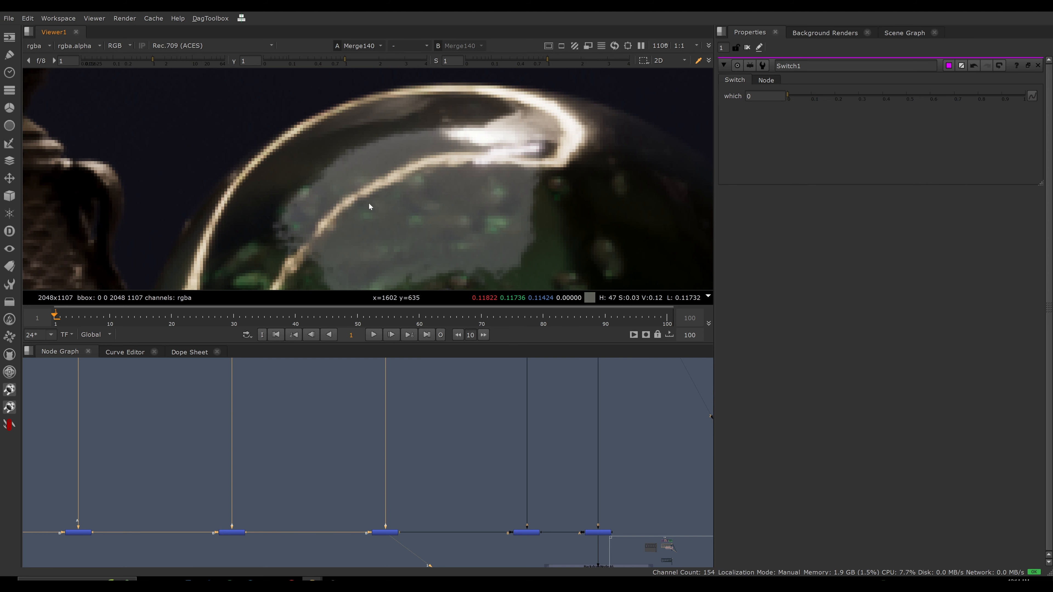
Step: Load the CG IN dot below Unpremult14 into the viewer, keeping Merge140's output on the second viewer input
middle_click_drag(368, 202, 391, 230, "alt")
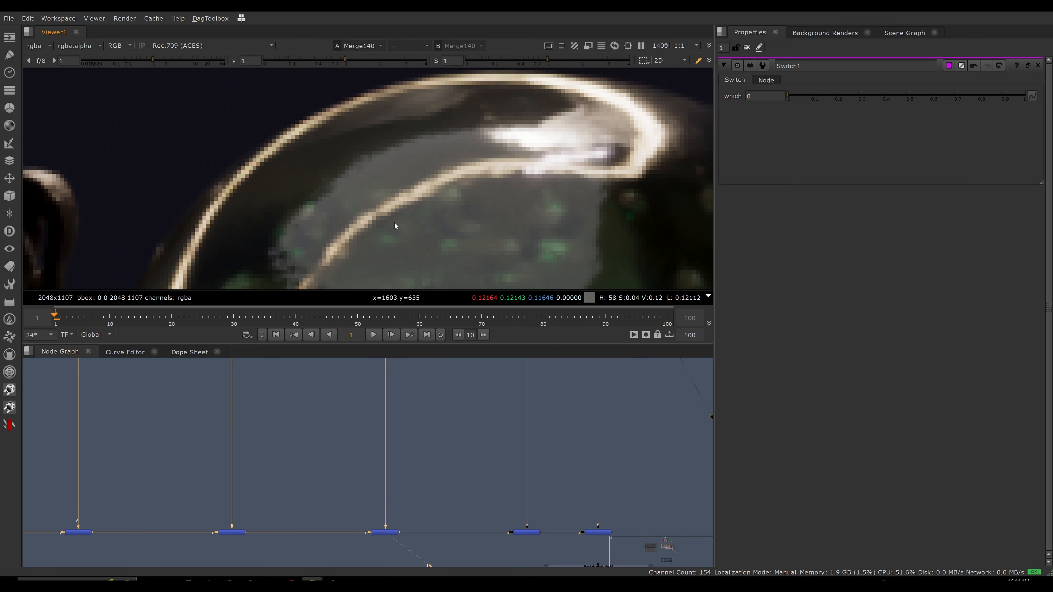
scroll(394, 224, "down", 2)
left_click_drag(424, 500, 351, 547)
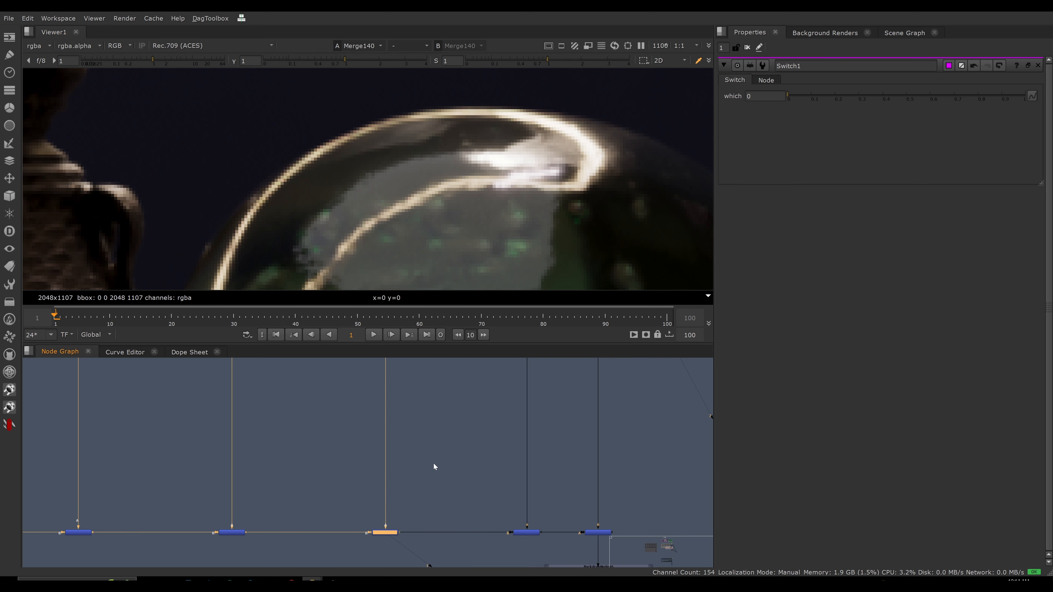
left_click_drag(422, 506, 330, 556)
scroll(489, 442, "down", 3)
middle_click_drag(458, 460, 337, 558)
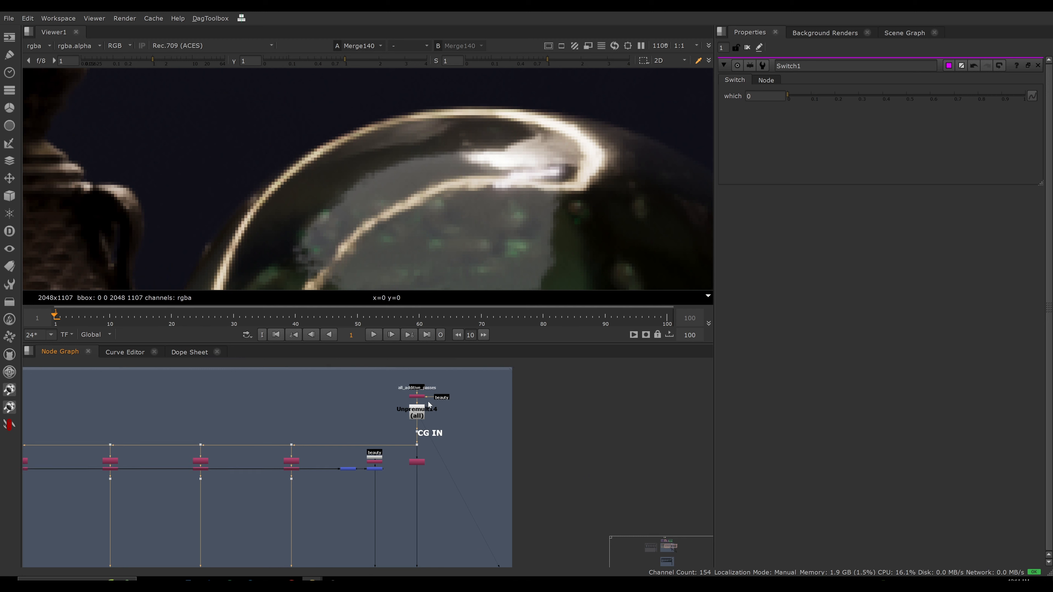
scroll(428, 400, "up", 3)
left_click(434, 465)
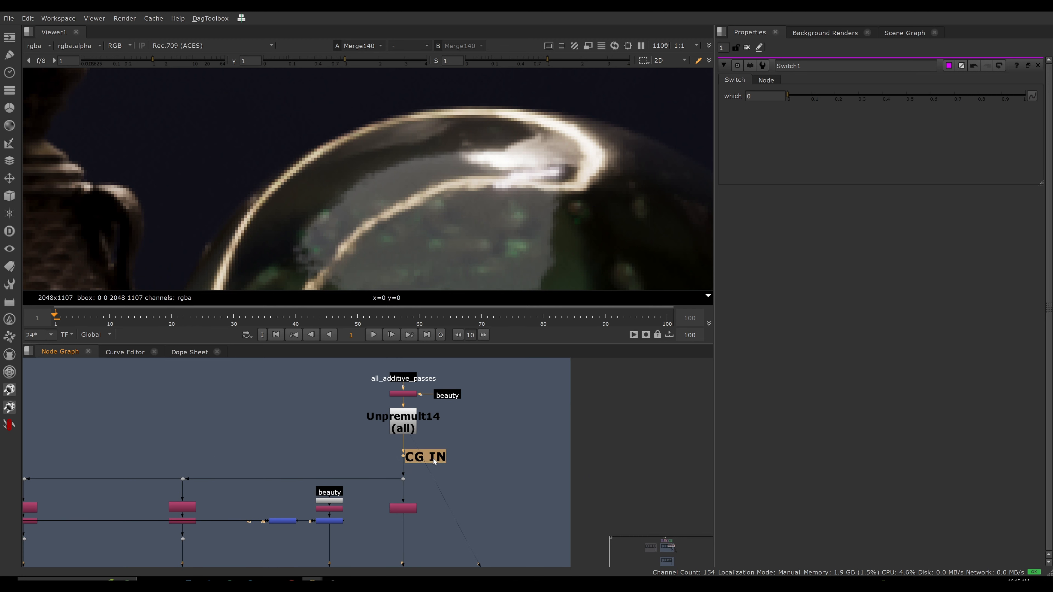
key("1")
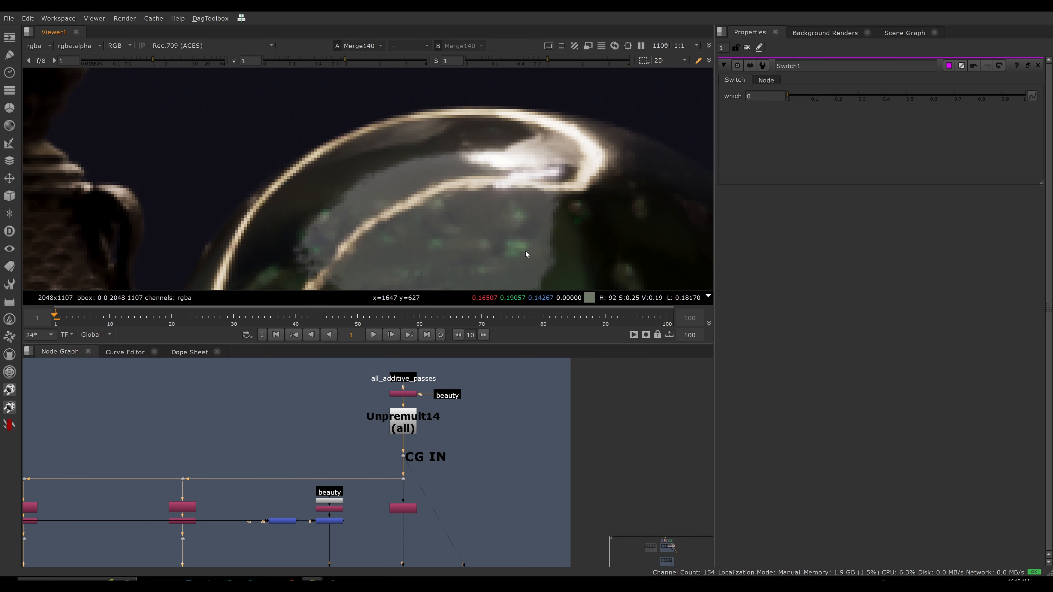
Step: Compare the CG IN beauty with Merge140's rebuilt output repeatedly on the highlights of the green glass head
key("1")
key("2")
key("1")
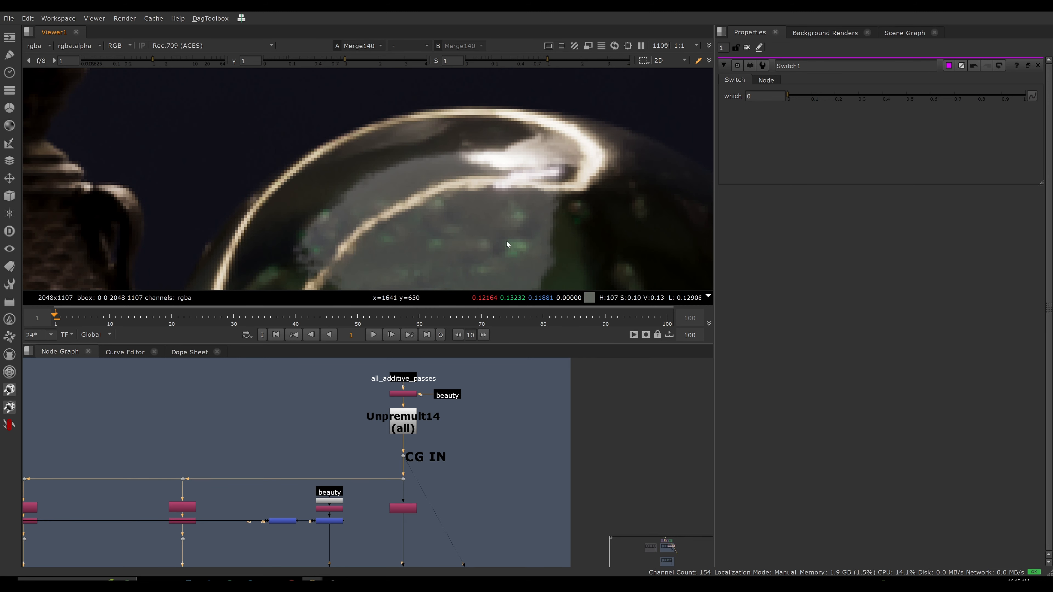
key("2")
key("1")
key("2")
key("1")
key("2")
key("1")
key("2")
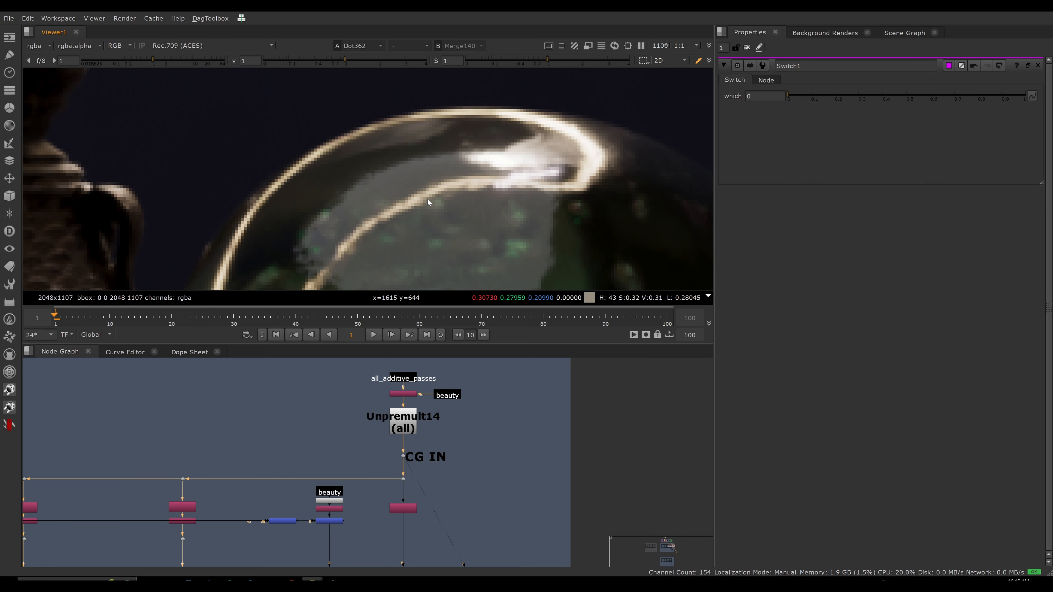
key("1")
key("2")
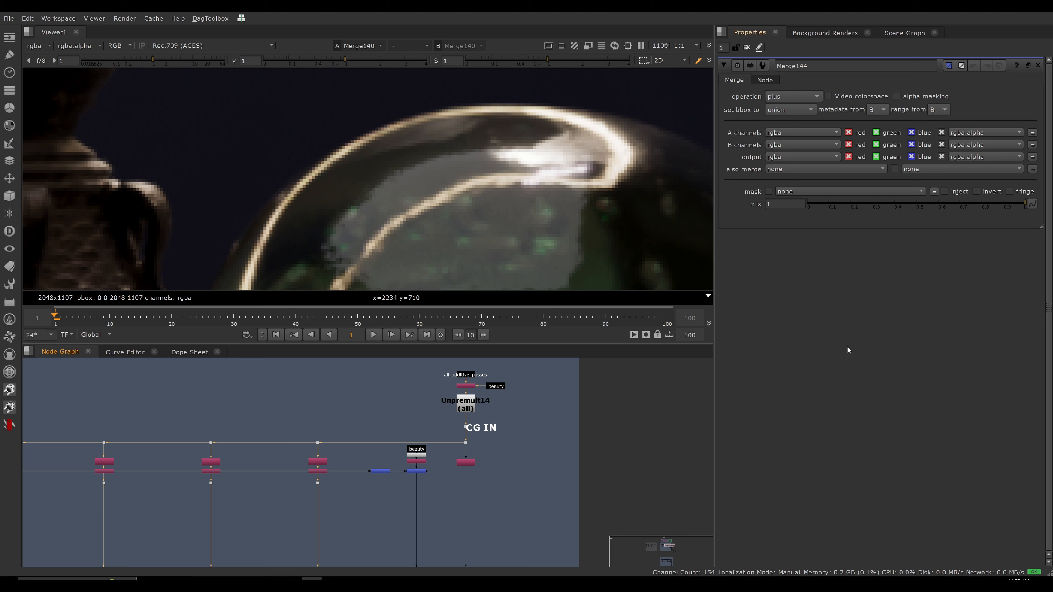
key("1")
key("2")
key("1")
key("2")
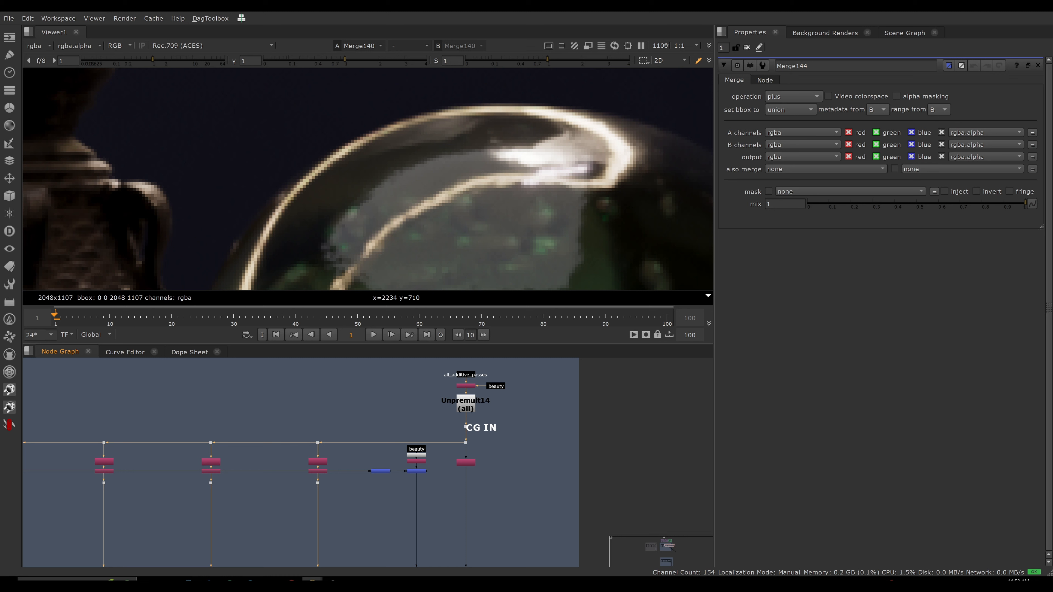
key("1")
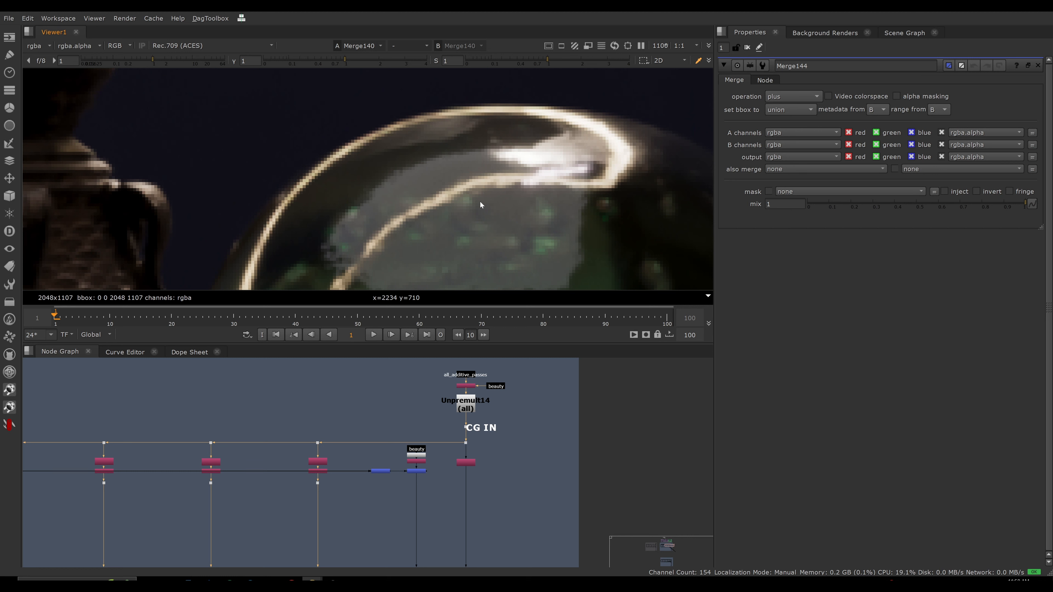
key("2")
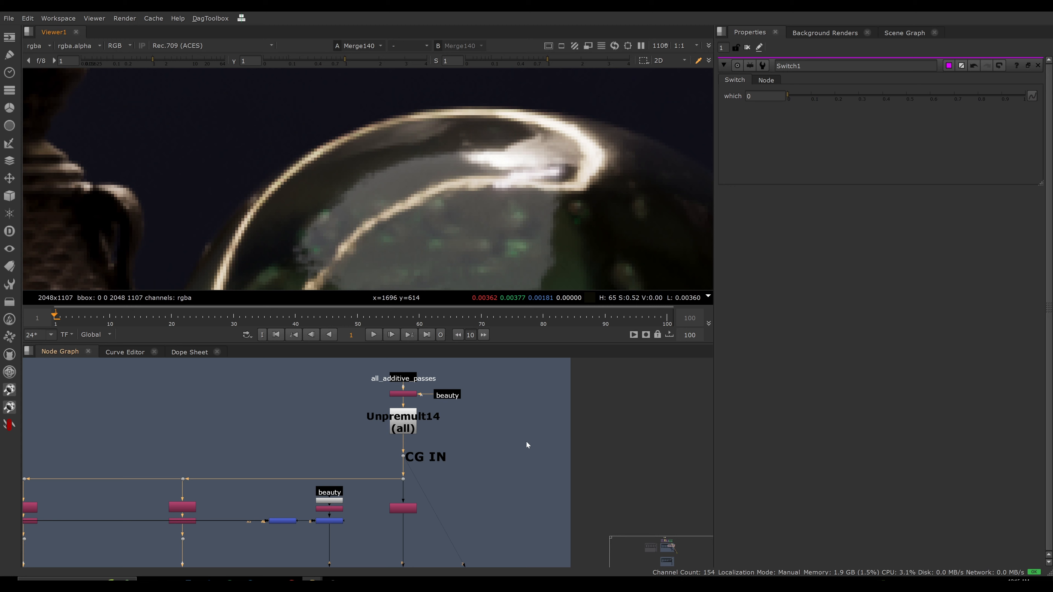
Step: Examine the fixed setup's node layout and select Merge140, the sixth branch's merge in the lower row
scroll(527, 442, "down", 5)
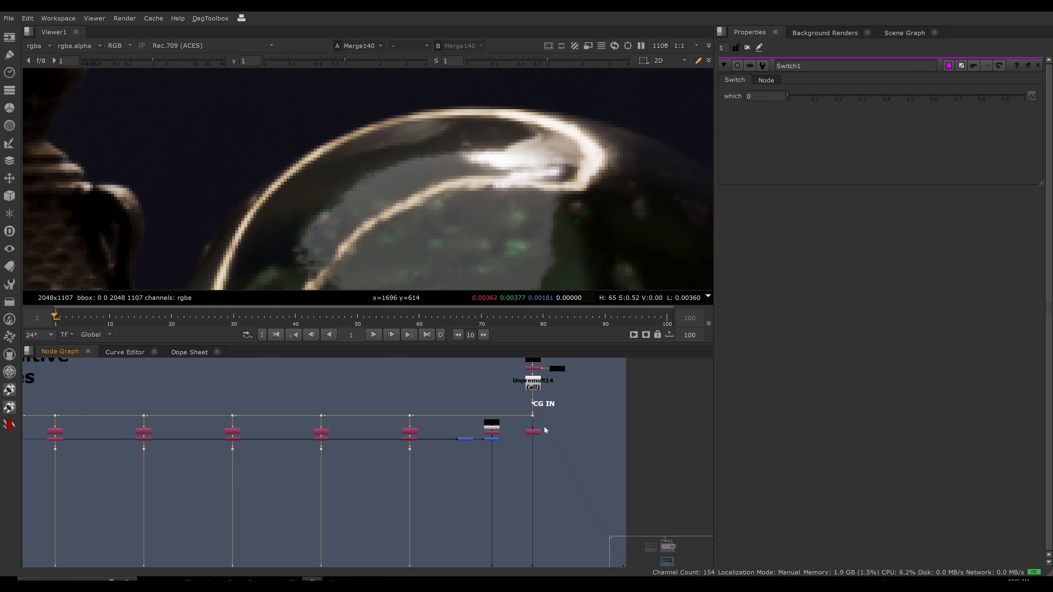
scroll(514, 438, "down", 3)
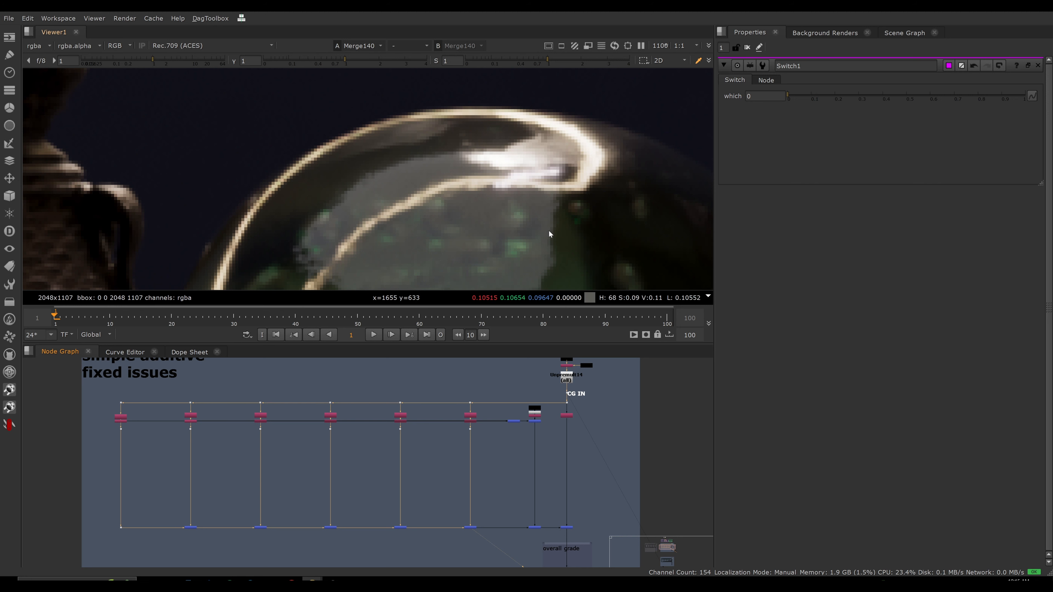
left_click_drag(442, 502, 501, 560)
left_click(485, 530)
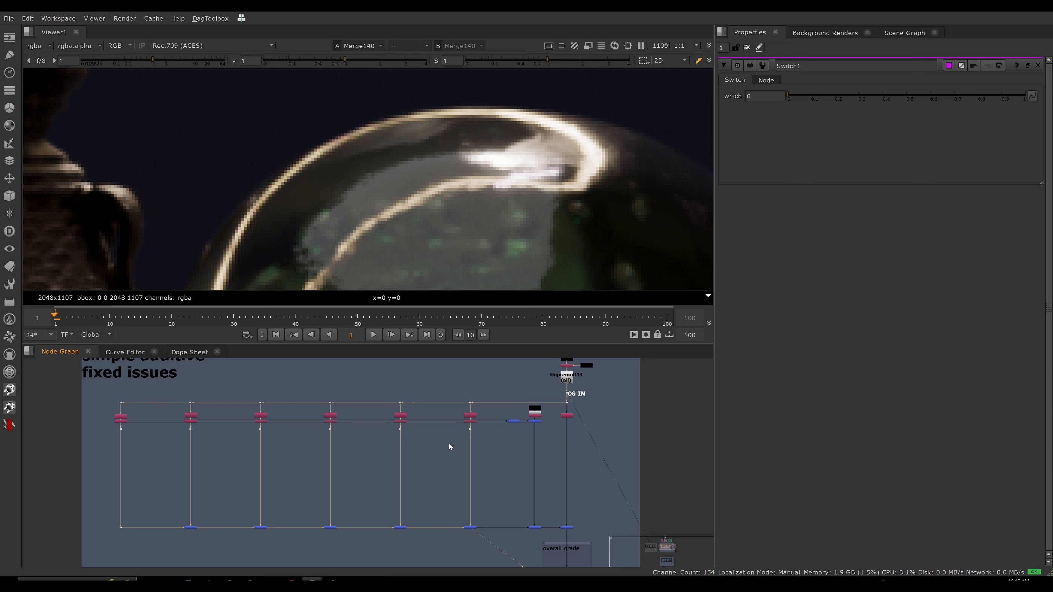
scroll(481, 418, "up", 6)
scroll(501, 407, "down", 6)
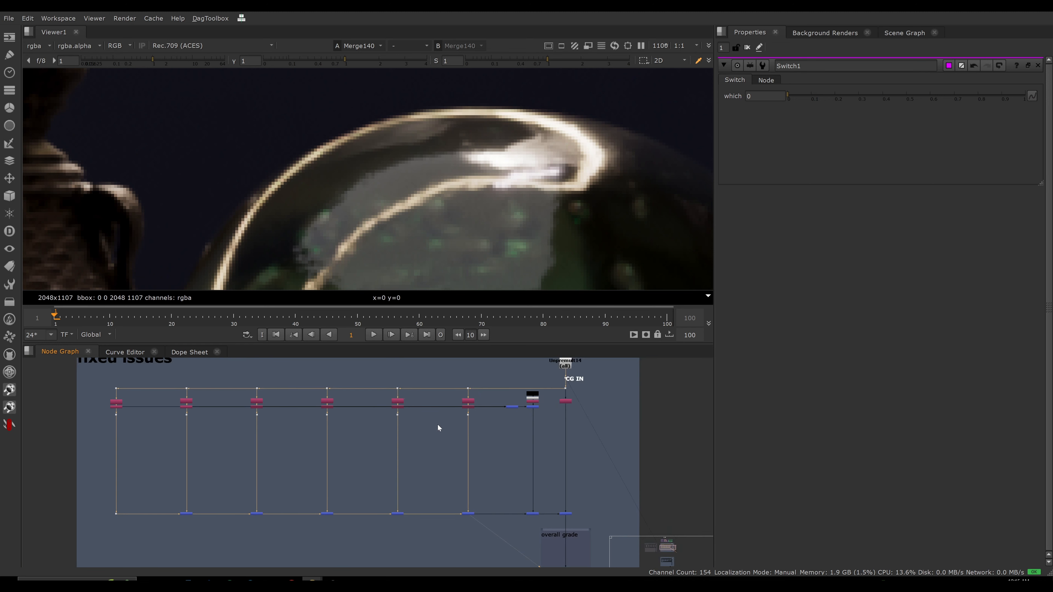
middle_click_drag(445, 466, 465, 449)
left_click_drag(457, 451, 501, 514)
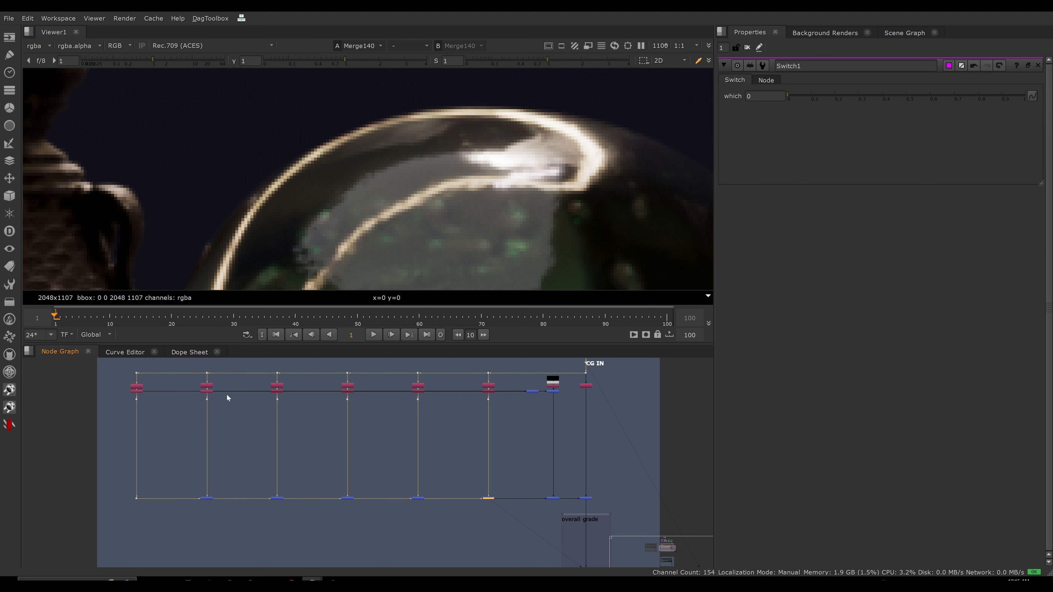
Step: Select the upper row of six shuffle branches, and after it the lower row of merges they feed
left_click_drag(113, 369, 509, 413)
left_click(522, 424)
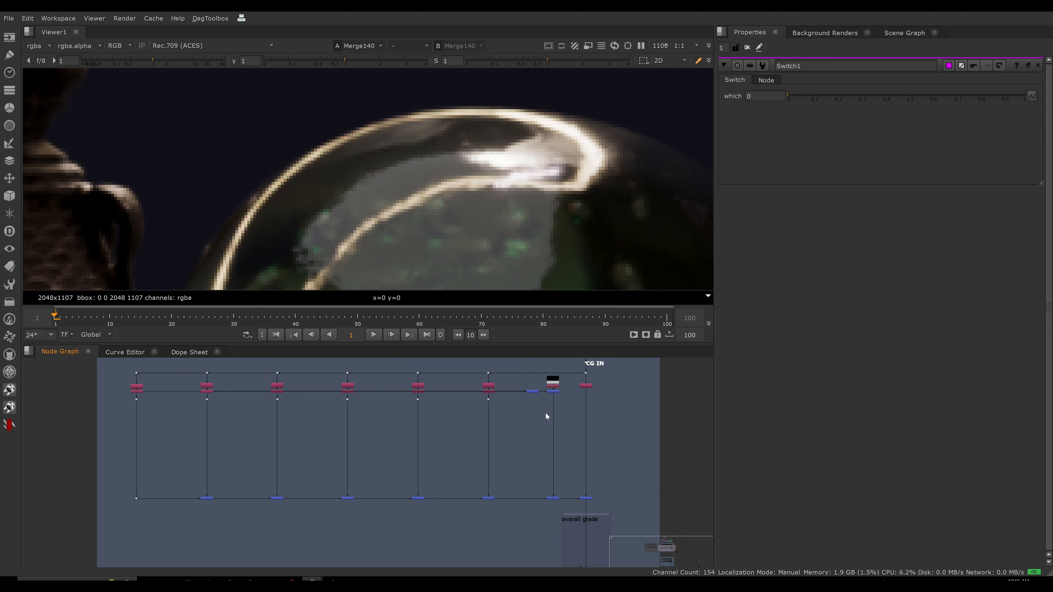
middle_click_drag(528, 415, 528, 414)
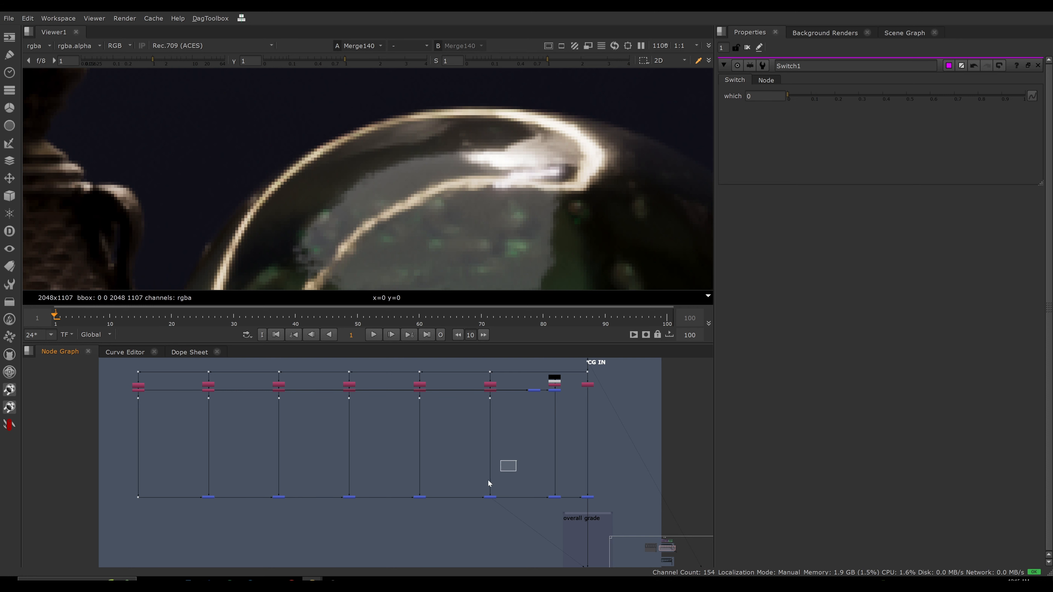
left_click_drag(487, 481, 456, 502)
left_click_drag(108, 480, 504, 516)
left_click(516, 431)
Step: Pull the plus merge beside the beauty branch below its row and open its properties to inspect its inputs
left_click_drag(535, 390, 520, 425)
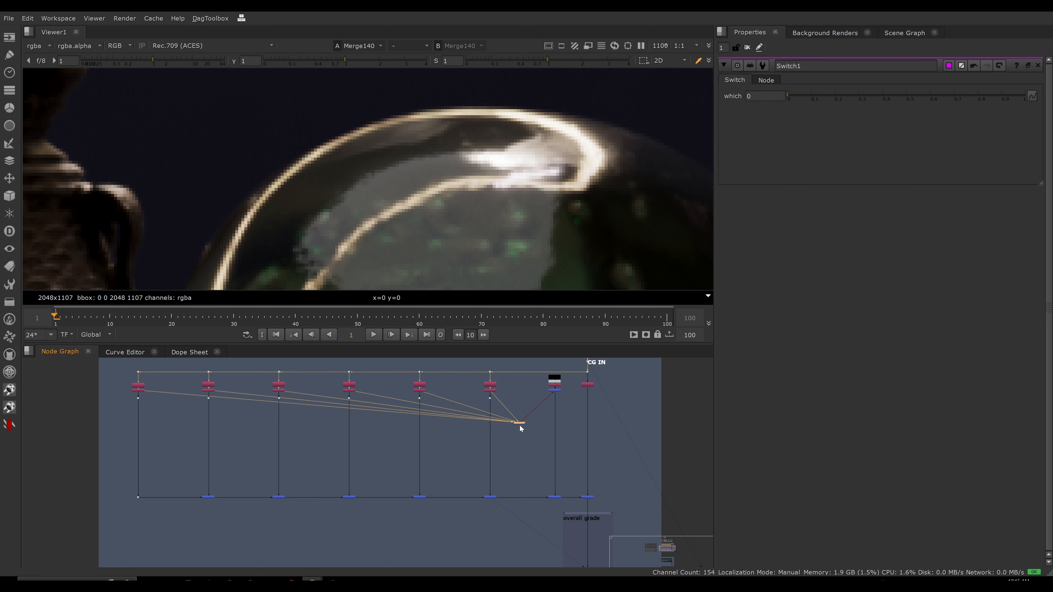
scroll(520, 427, "up", 6)
double_click(534, 427)
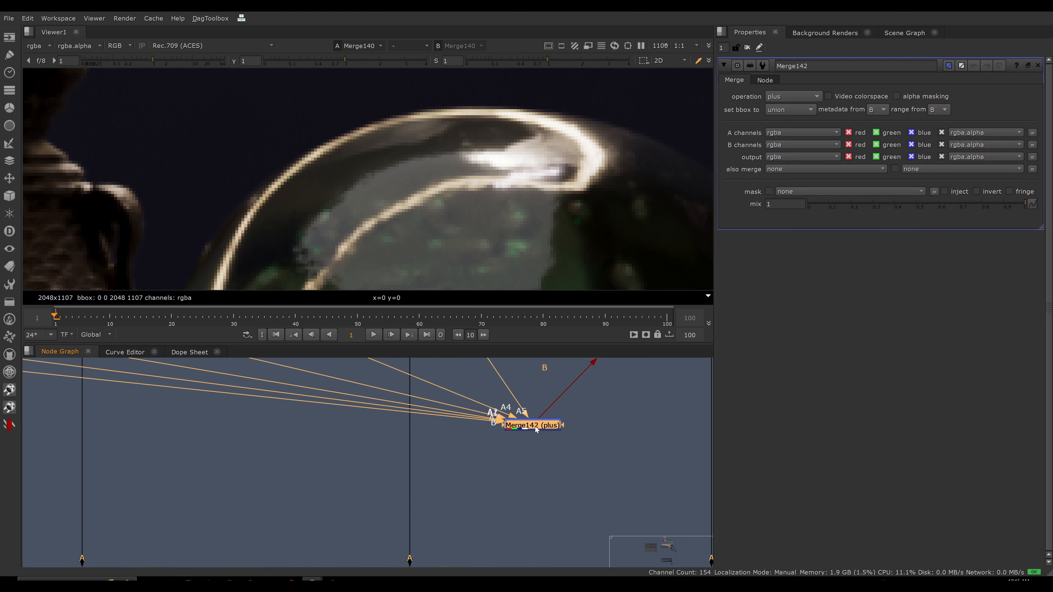
scroll(476, 457, "down", 5)
middle_click_drag(446, 448, 533, 438)
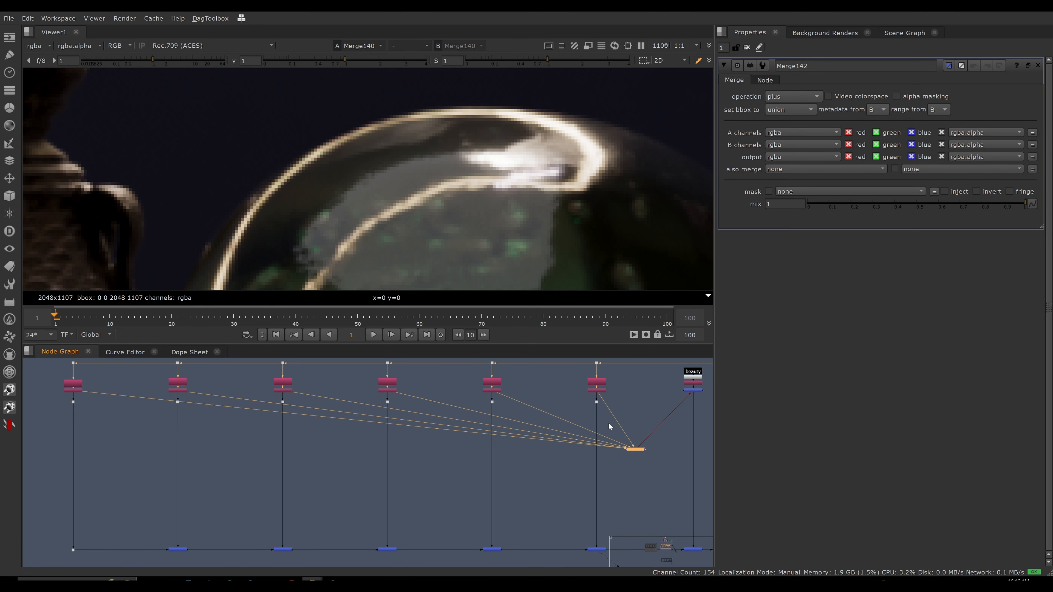
middle_click_drag(649, 457, 541, 472)
Step: Move the plus merge Merge142 back into its row and view its output
left_click_drag(530, 464, 564, 416)
key("1")
left_click(561, 421)
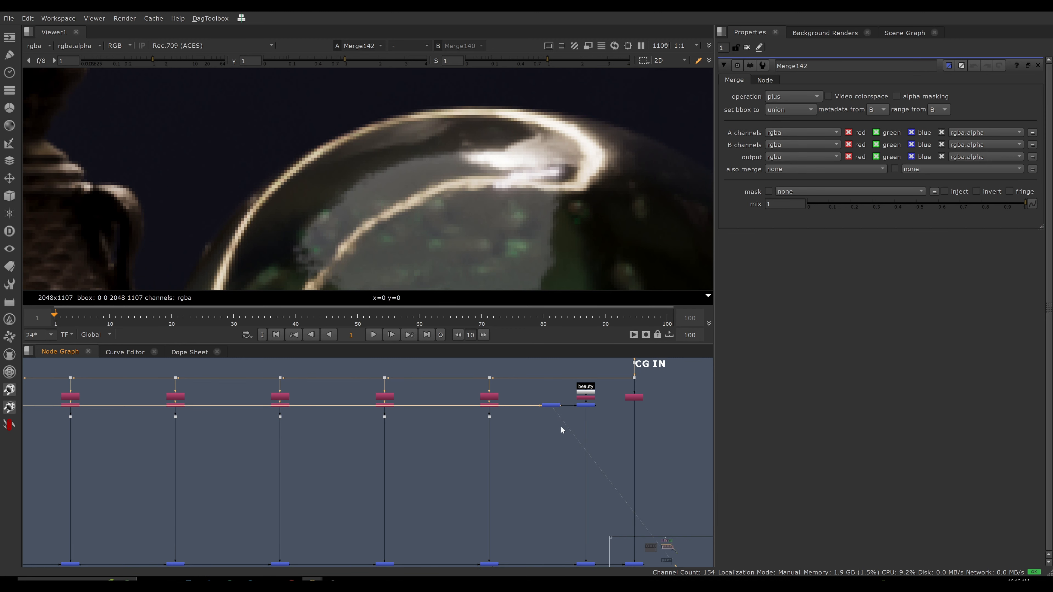
Step: Compare the outputs of Merge142 and the lower row's Merge140 on the green glass head
middle_click_drag(560, 515, 556, 433)
left_click_drag(535, 451, 454, 508)
middle_click_drag(542, 389, 510, 454)
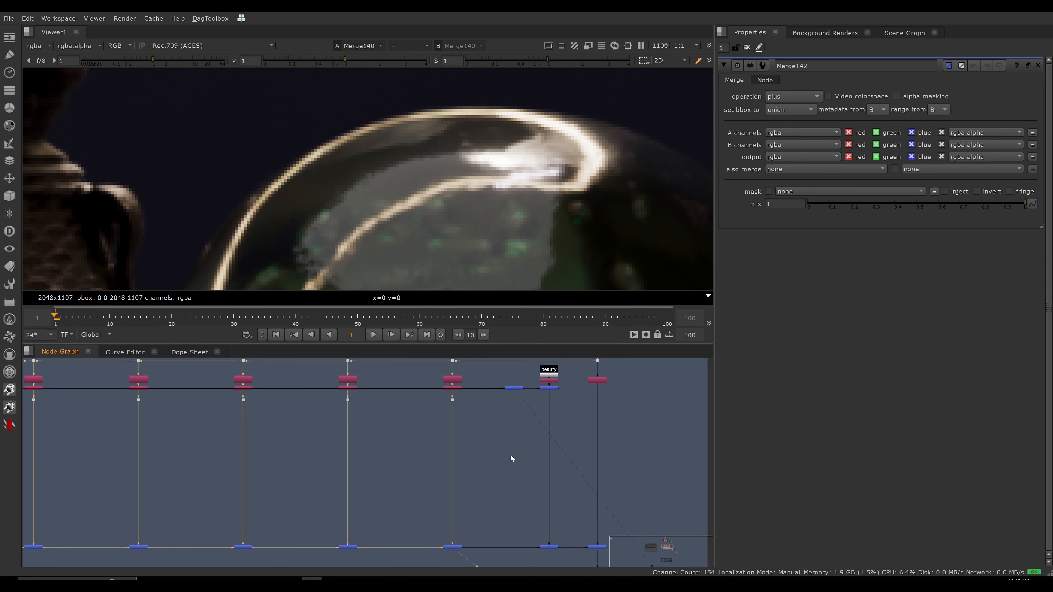
scroll(492, 423, "down", 3)
key("1")
key("2")
key("1")
key("2")
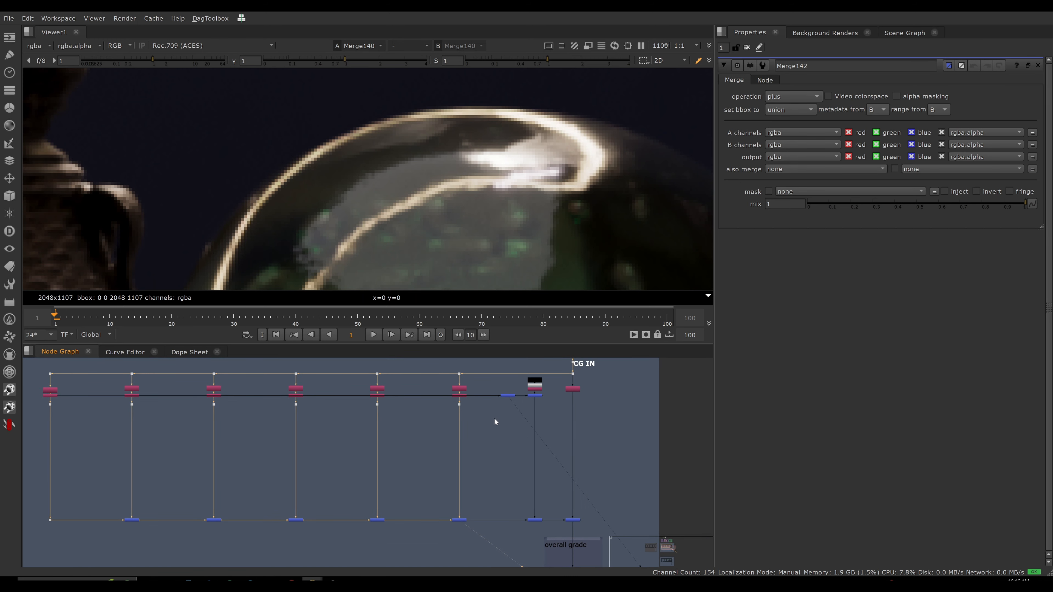
key("1")
key("2")
key("1")
Step: View the output of the Unpremult1 node under the beauty input
scroll(550, 393, "up", 3)
middle_click_drag(549, 393, 538, 414)
scroll(537, 414, "up", 3)
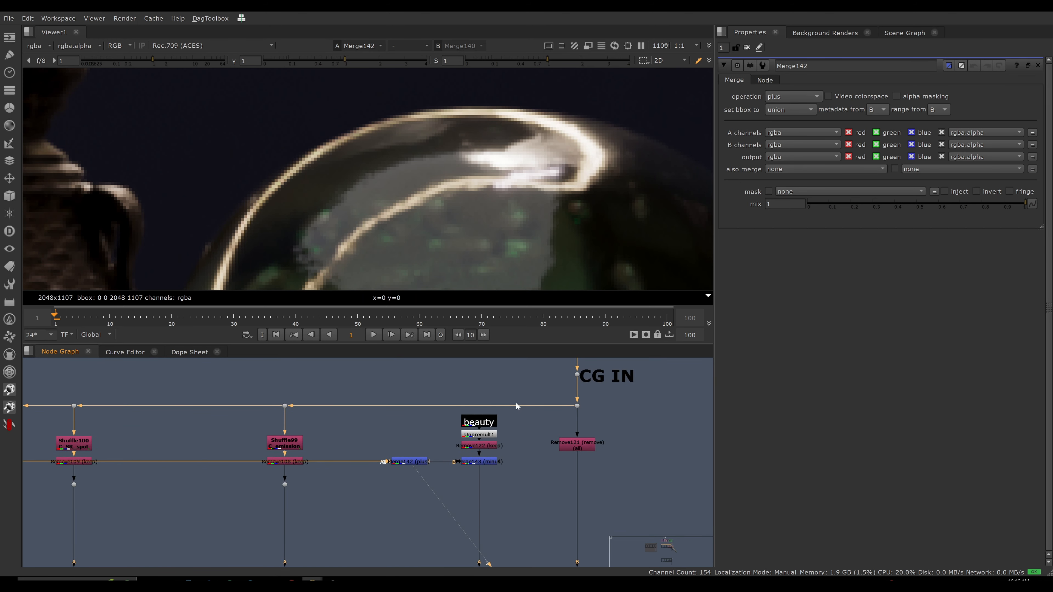
left_click(489, 434)
key("1")
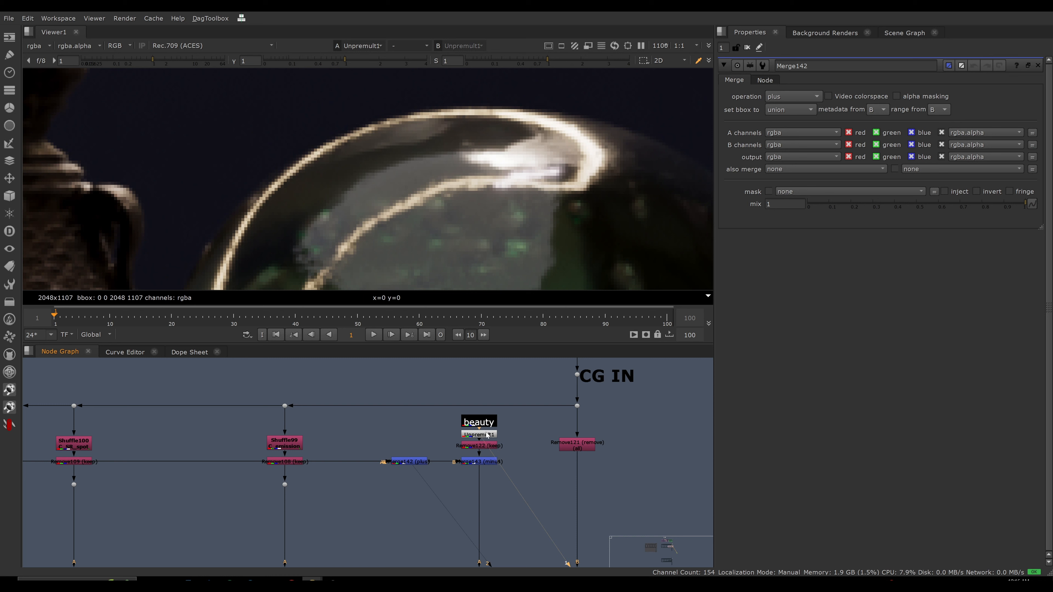
Step: Open the Remove122 node below Unpremult1, view its output and check its alpha channel
double_click(484, 447)
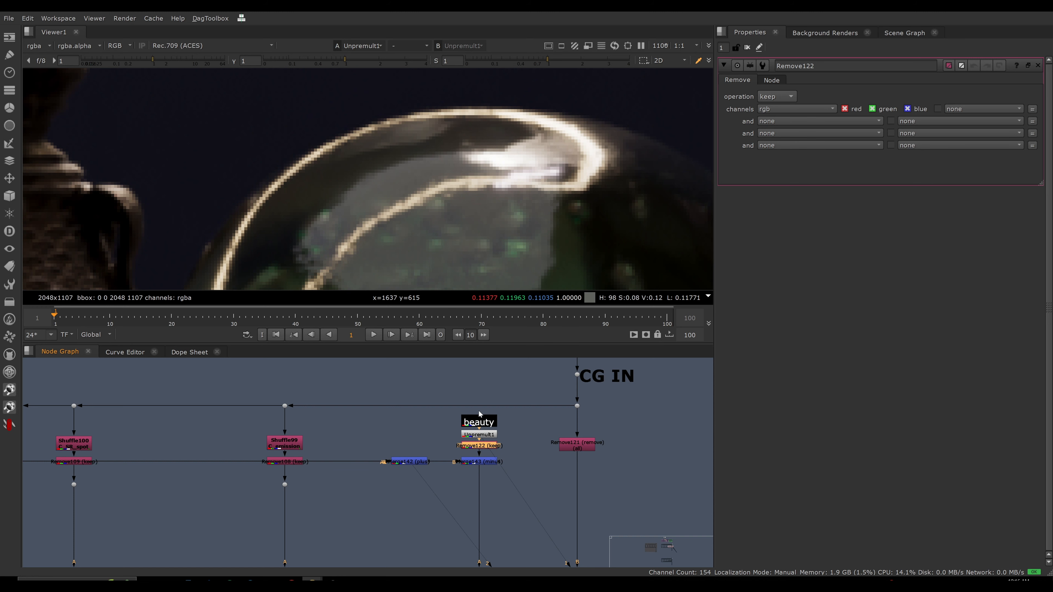
key("1")
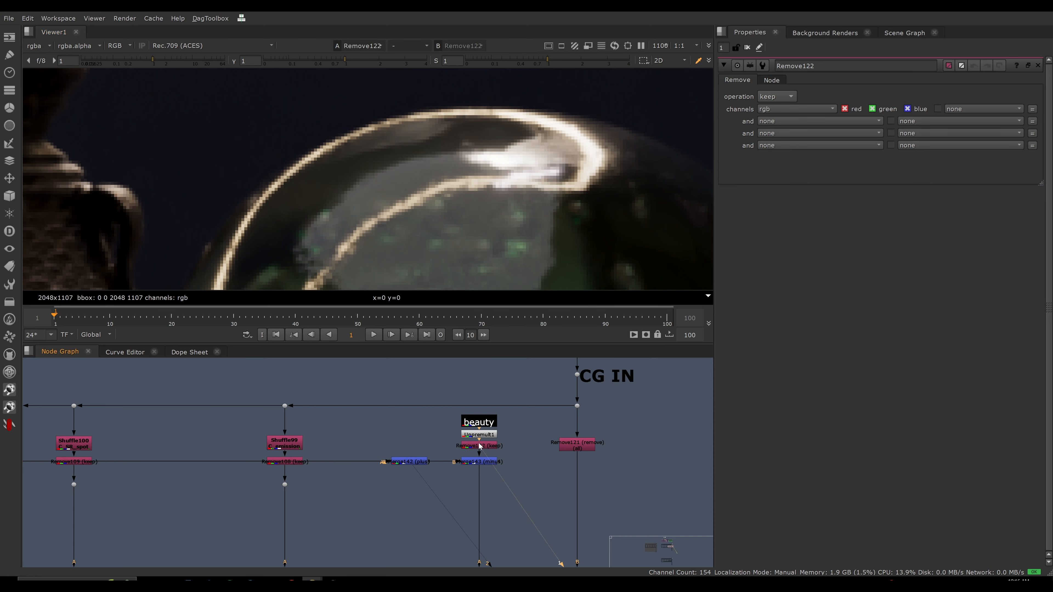
key("a")
key("a")
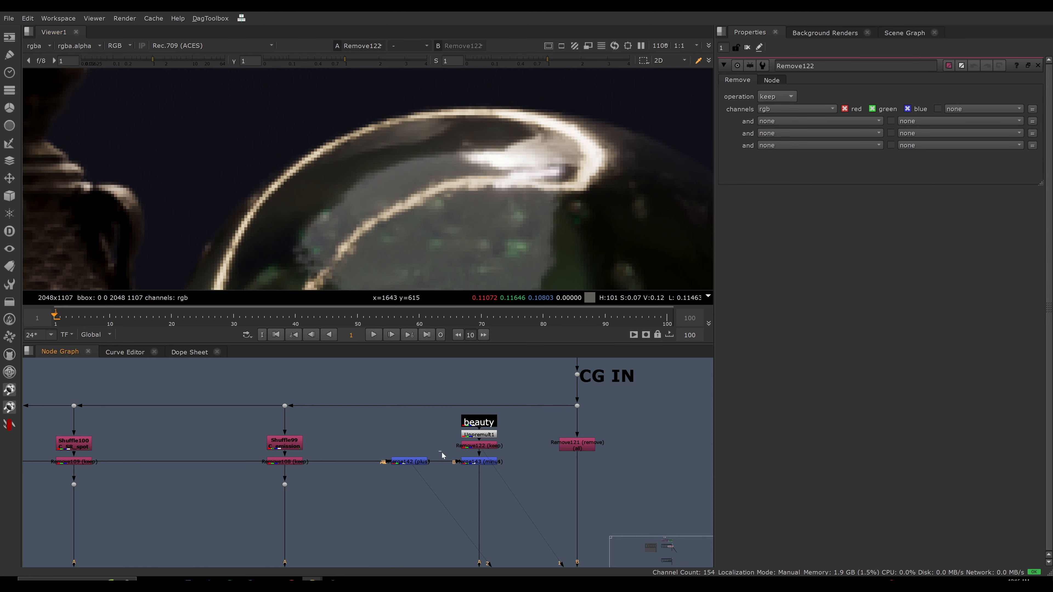
Step: View the difference output of the minus merge Merge143 across the heads
left_click_drag(438, 447, 512, 478)
key("1")
key("1")
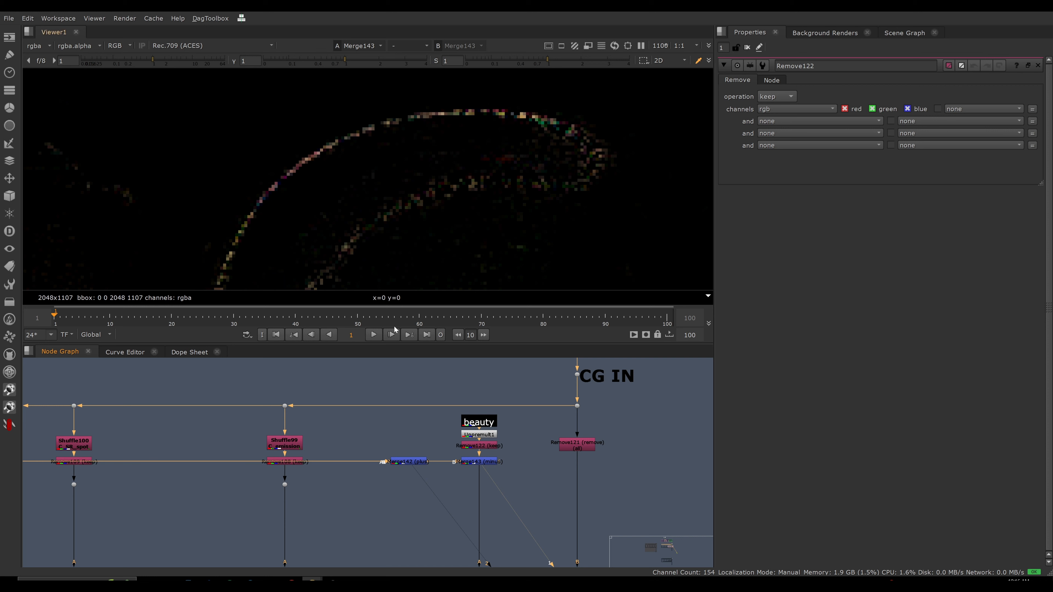
scroll(396, 195, "down", 5)
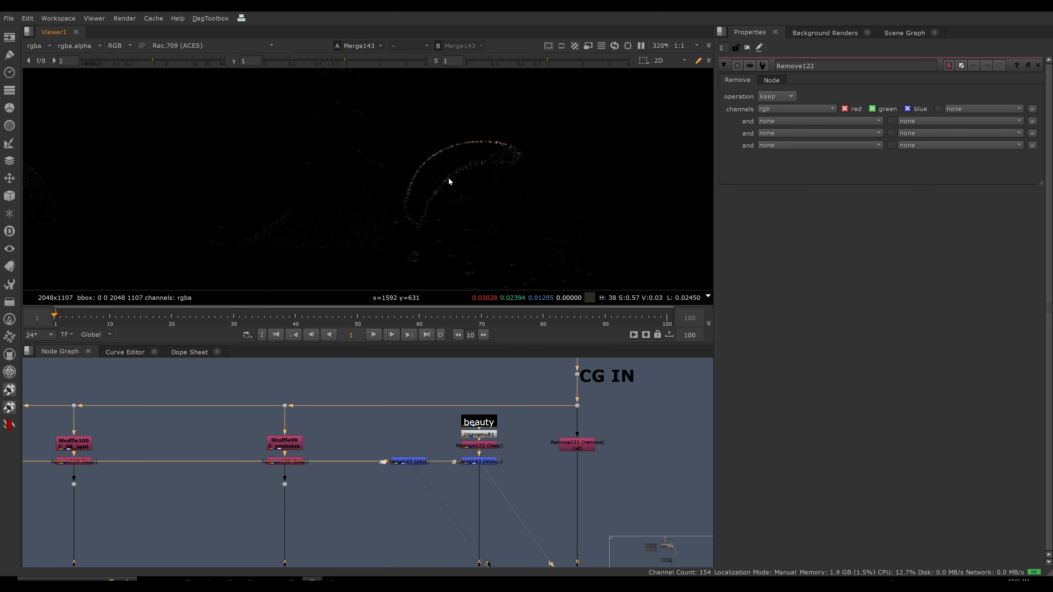
scroll(433, 189, "down", 2)
Step: Raise the viewer gain to 16 and examine the difference on top of the green glass head
left_click_drag(166, 59, 189, 58)
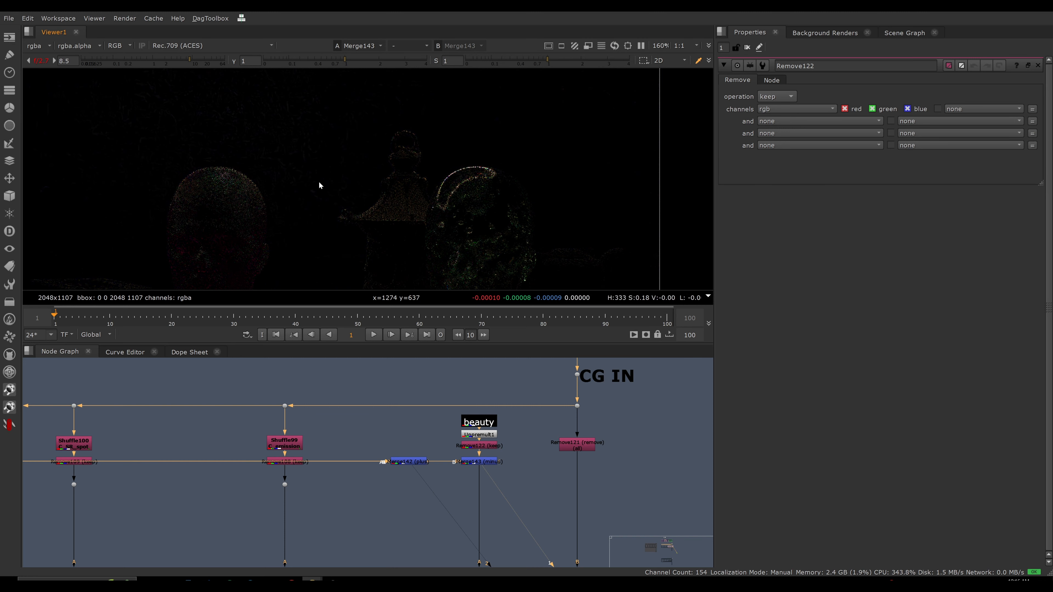
scroll(336, 219, "down", 3)
scroll(369, 204, "up", 3)
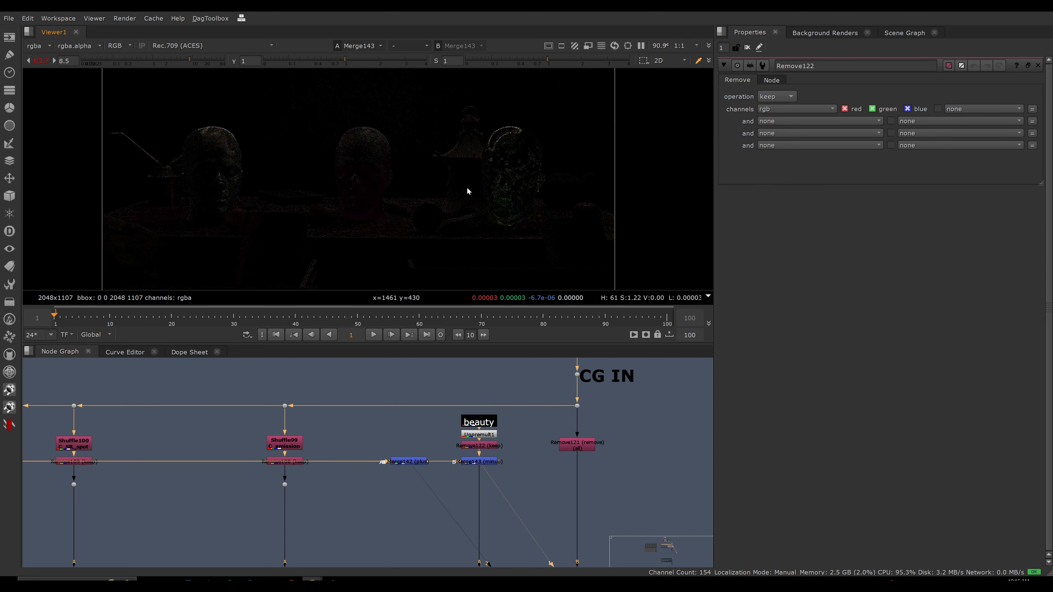
mouse_move(195, 58)
left_mouse_down()
mouse_move(158, 61)
mouse_move(199, 61)
left_mouse_up()
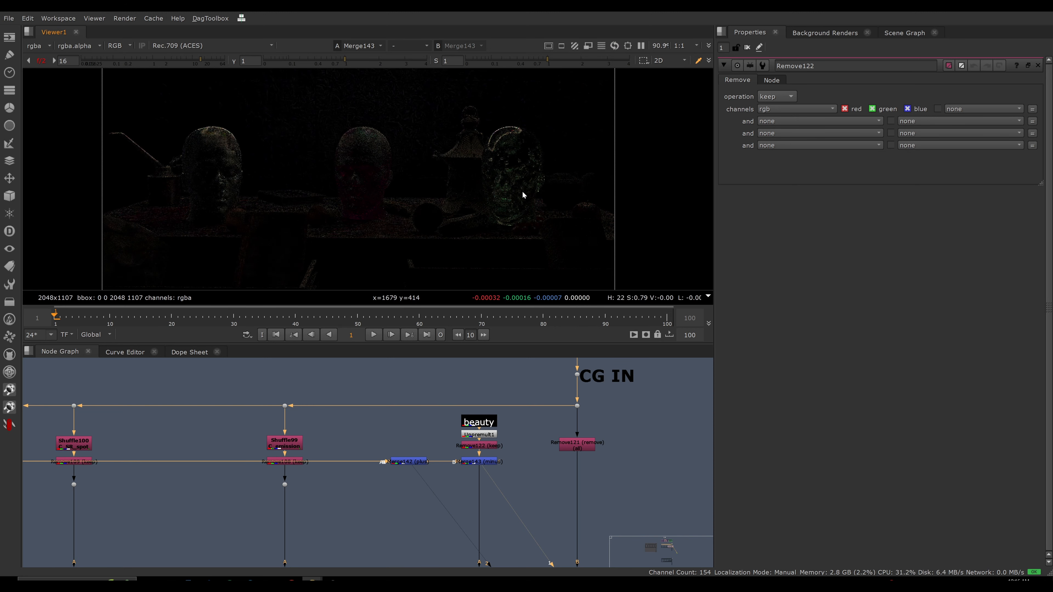
scroll(467, 214, "up", 10)
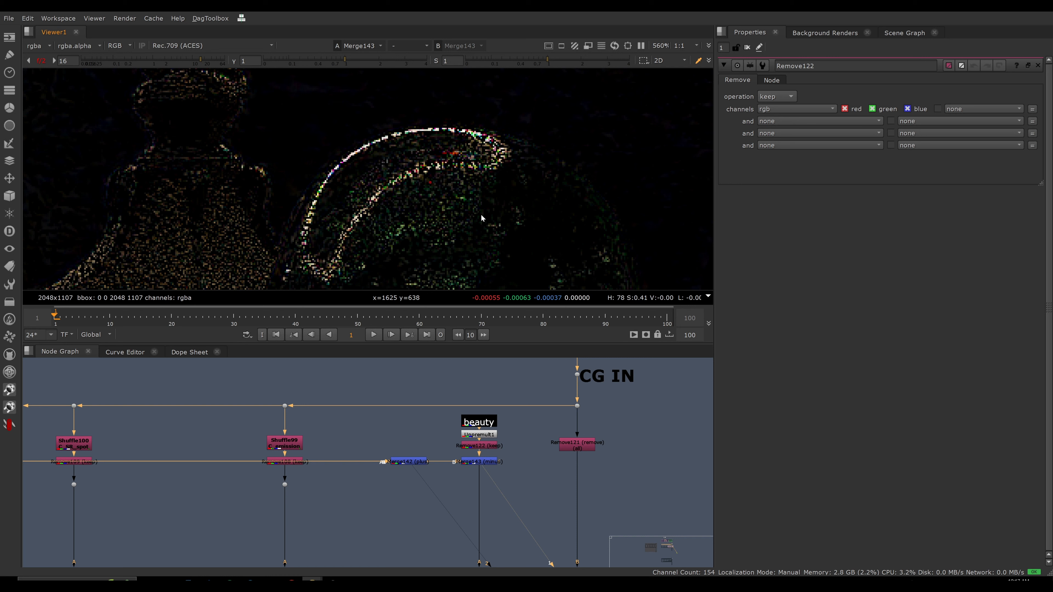
Step: Fit the whole difference image in the viewer and reset the viewer gain to 1
scroll(411, 244, "down", 15)
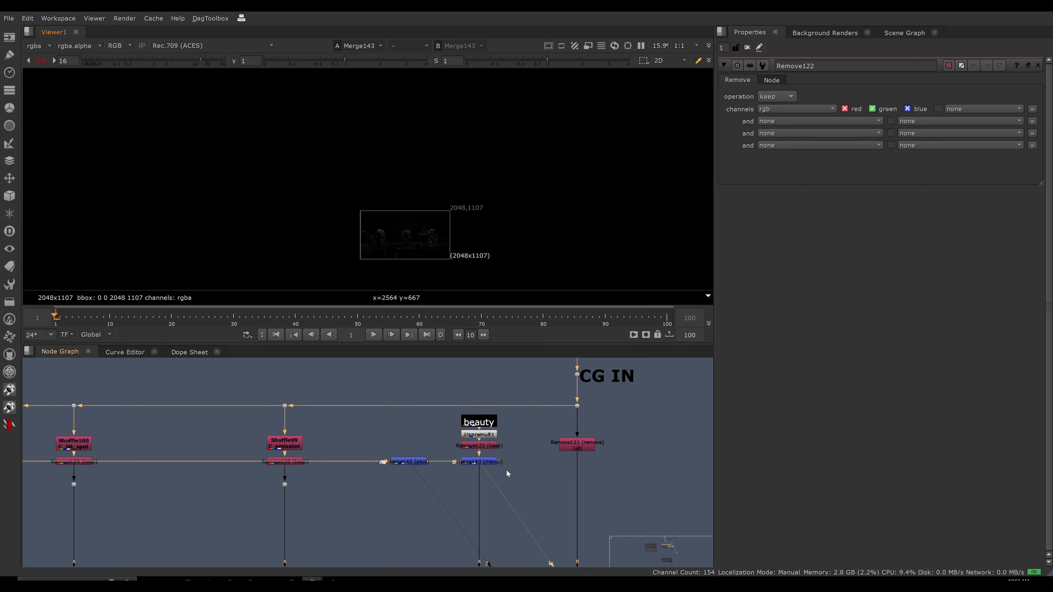
middle_click_drag(505, 469, 518, 409)
middle_click_drag(465, 464, 493, 390)
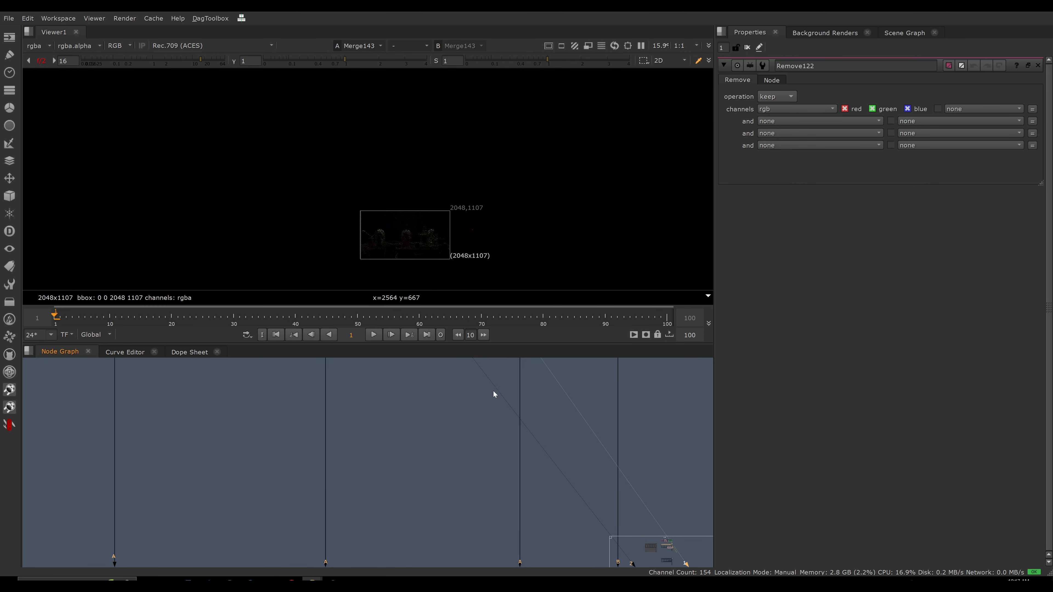
scroll(420, 433, "down", 4)
middle_click_drag(430, 473, 432, 453)
middle_click_drag(458, 370, 460, 418)
scroll(421, 463, "up", 3)
key("f")
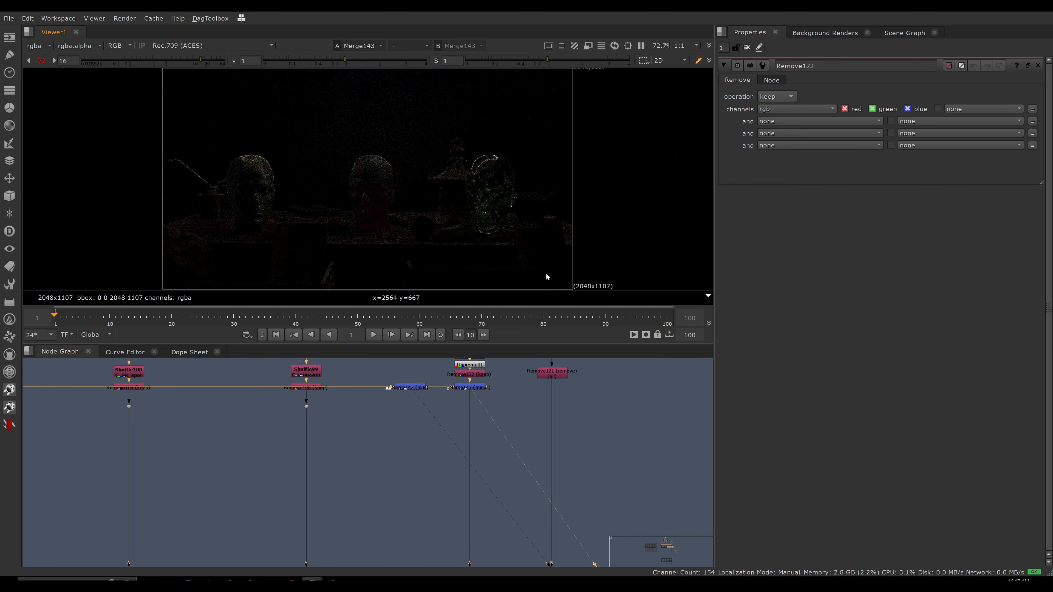
left_click(41, 60)
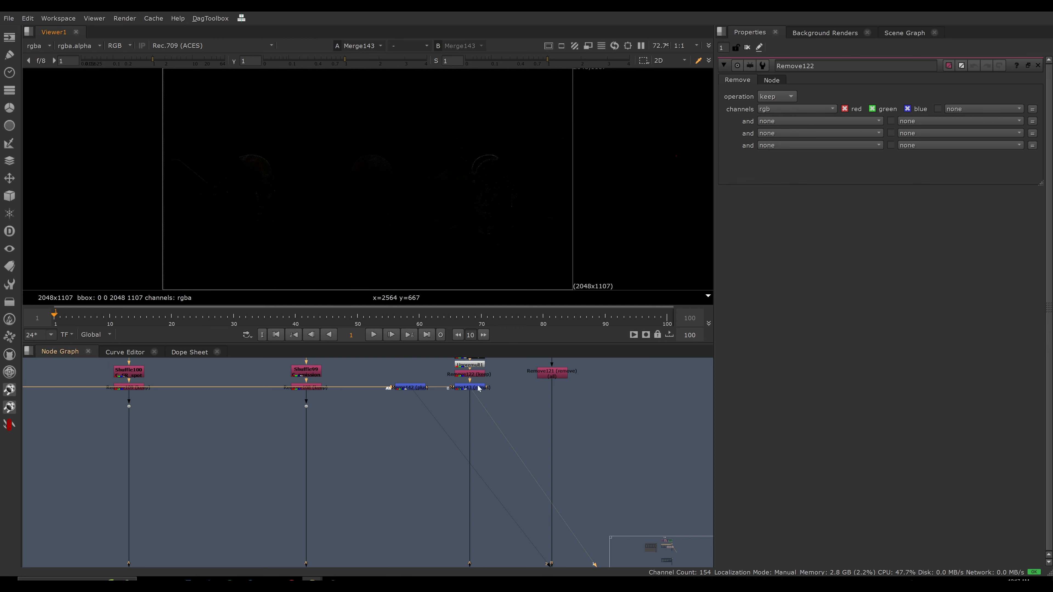
Step: View the output of Merge144, the bottom-row merge that adds the beauty difference after the last light group
middle_click_drag(491, 446, 488, 417)
middle_click_drag(489, 489, 488, 421)
left_click_drag(422, 471, 491, 540)
key("1")
left_click_drag(362, 487, 265, 532)
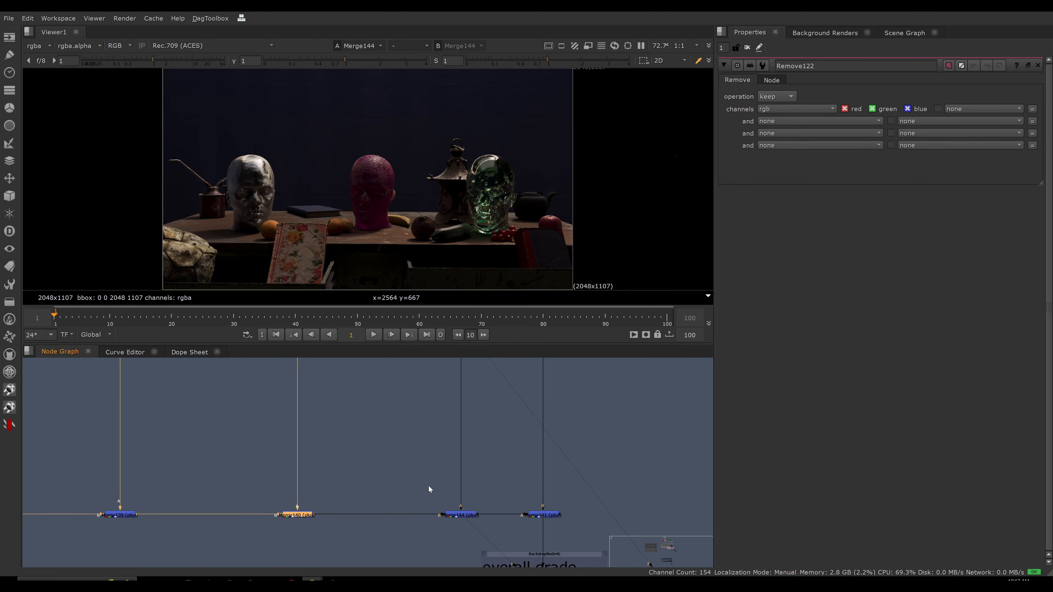
left_click_drag(495, 487, 440, 533)
left_click_drag(367, 485, 278, 528)
left_click_drag(372, 481, 233, 540)
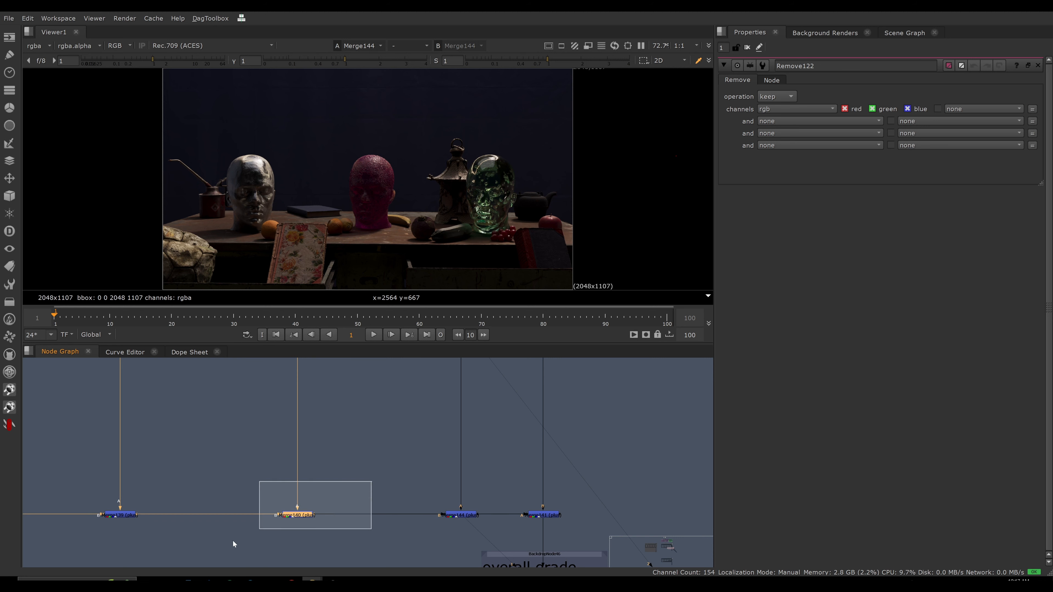
left_click_drag(399, 507, 499, 539)
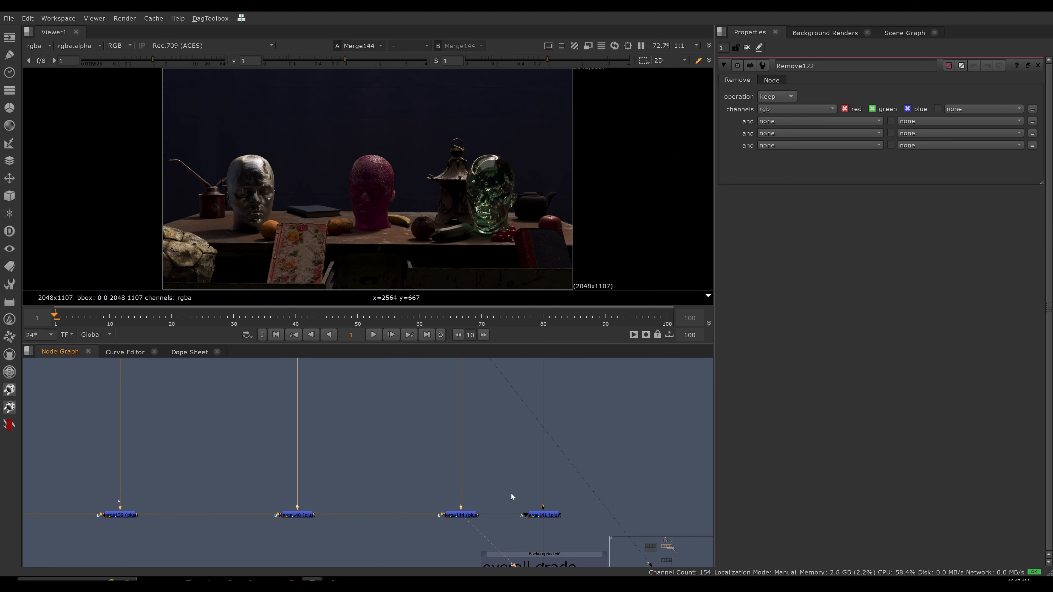
Step: View the light-group sum from Merge140 on viewer input 1, close up on top of the green glass head
scroll(511, 492, "down", 5)
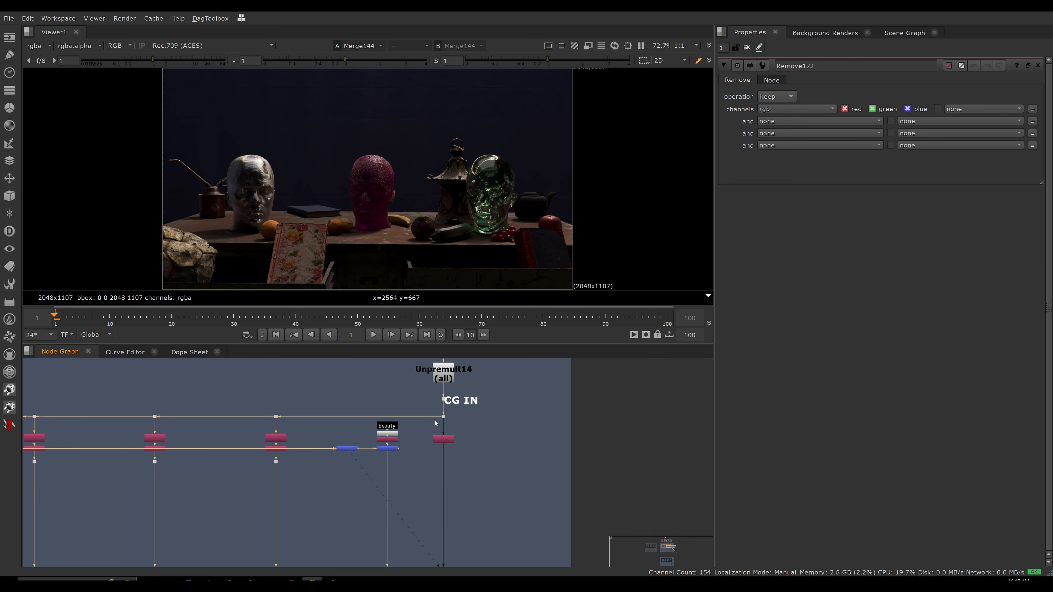
scroll(434, 420, "up", 4)
middle_click_drag(464, 401, 410, 495)
left_click_drag(368, 471, 416, 499)
scroll(464, 145, "up", 10)
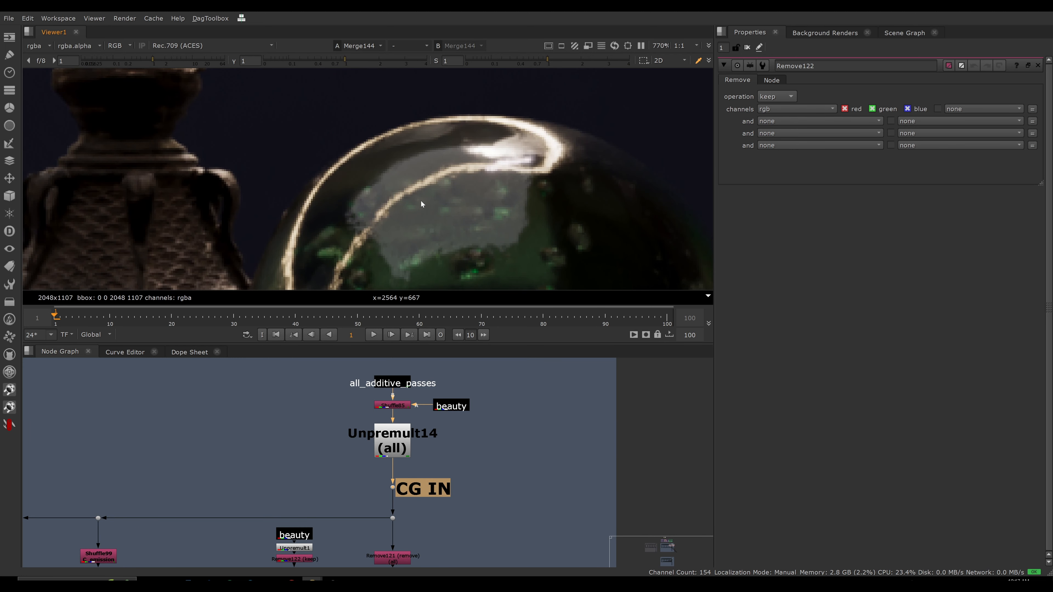
scroll(417, 392, "down", 5)
scroll(402, 489, "up", 4)
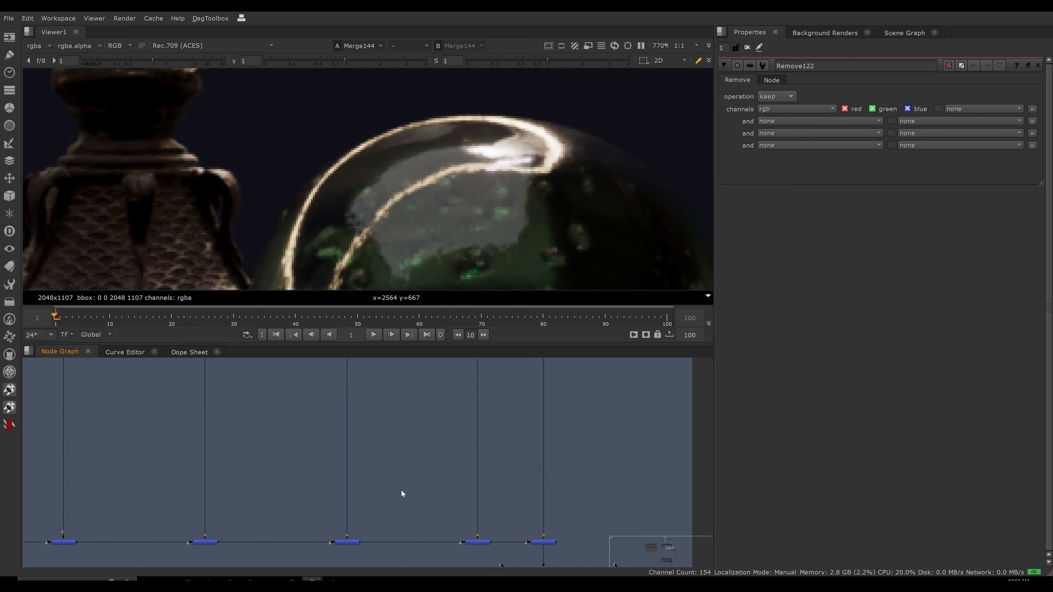
middle_click_drag(402, 494, 449, 406)
left_click_drag(436, 447, 349, 505)
key("1")
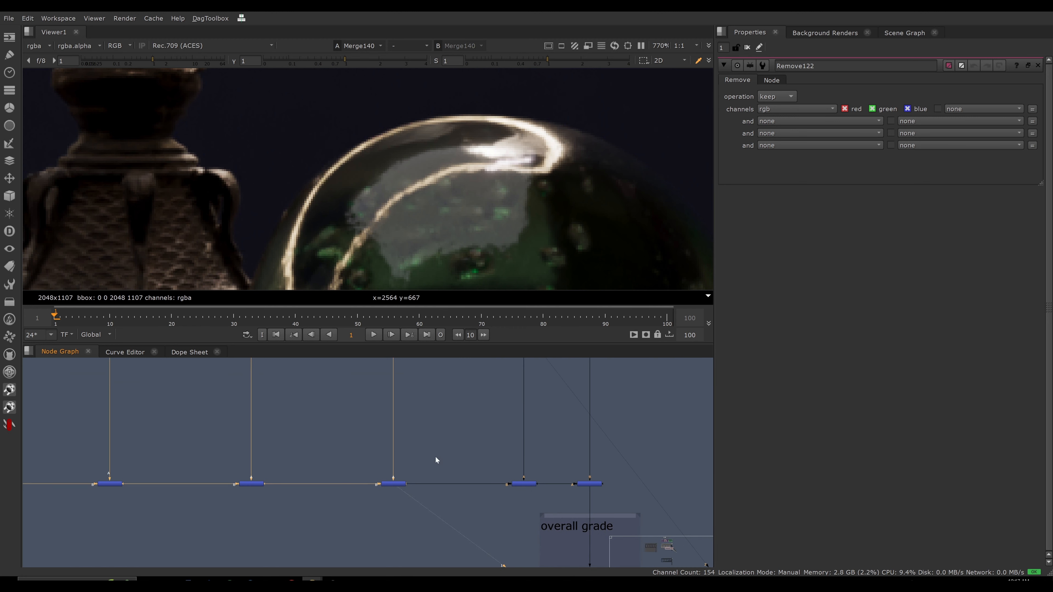
Step: View the original beauty from the CG IN dot on viewer input 2
scroll(432, 463, "down", 3)
scroll(431, 464, "up", 8)
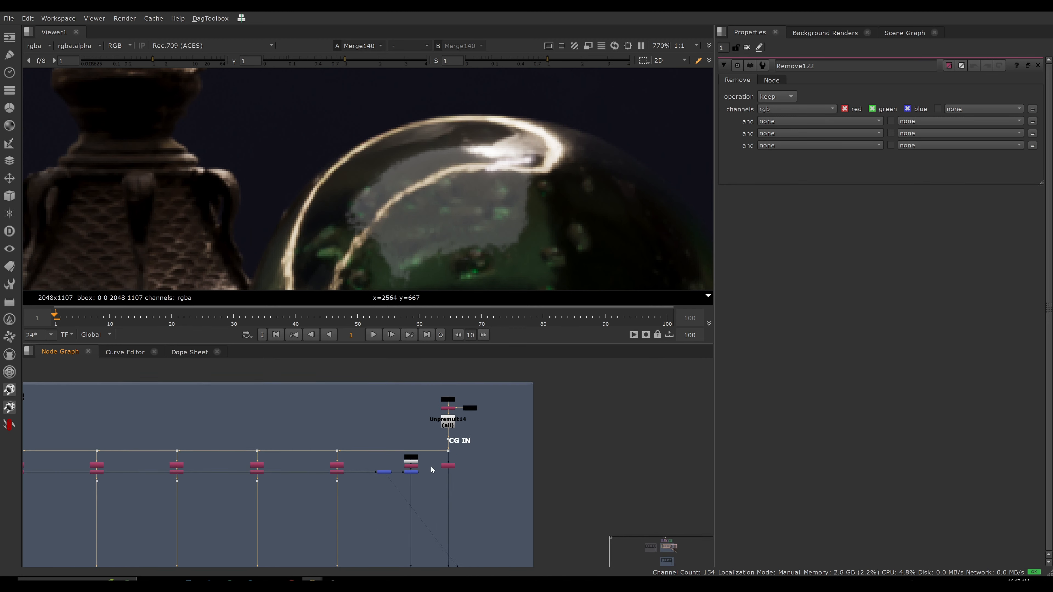
left_click(439, 493)
key("2")
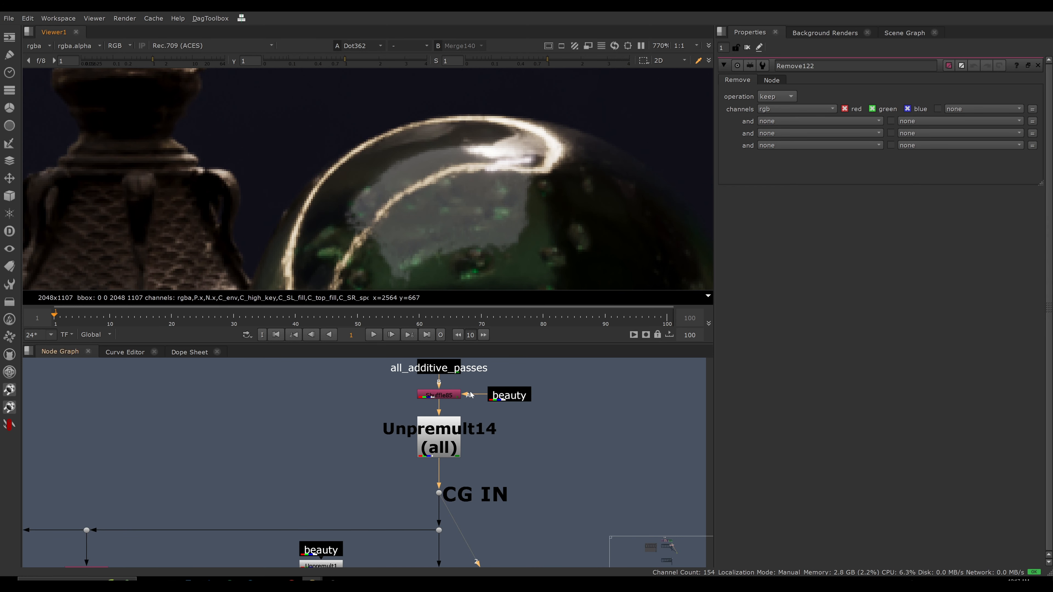
Step: Recheck Merge140 on viewer input 1 and assign Merge144, which includes the difference, to viewer input 3
scroll(440, 418, "down", 5)
scroll(415, 444, "up", 6)
left_click_drag(432, 413, 495, 449)
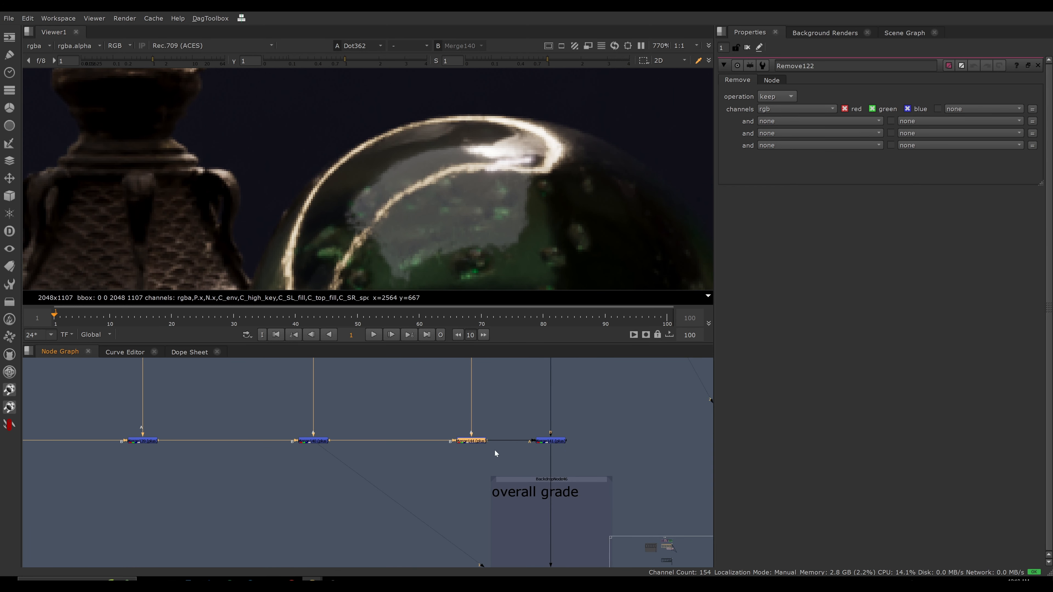
key("1")
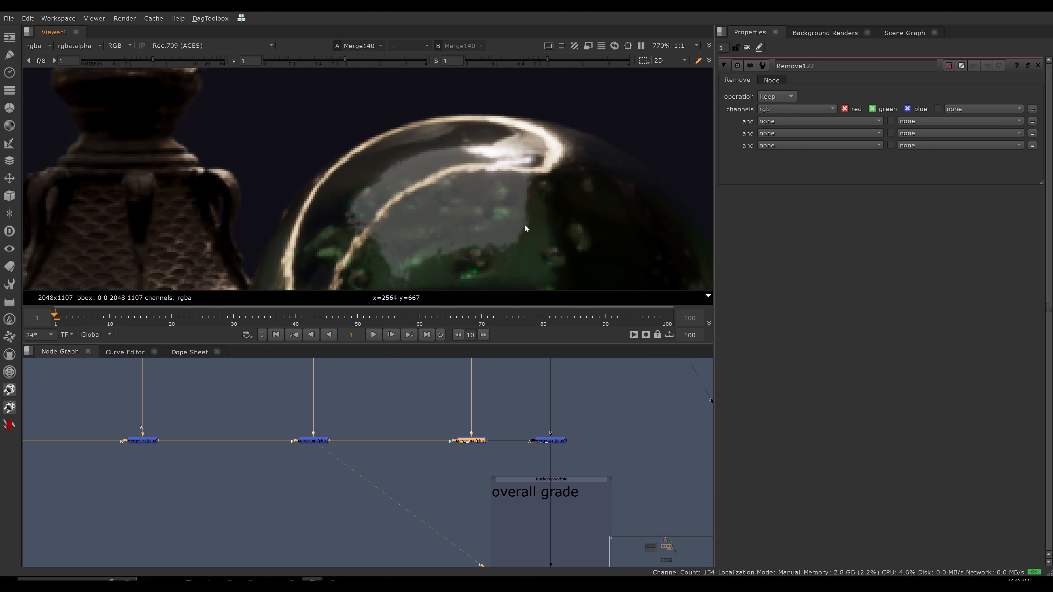
left_click_drag(437, 421, 494, 460)
key("3")
left_click(498, 443)
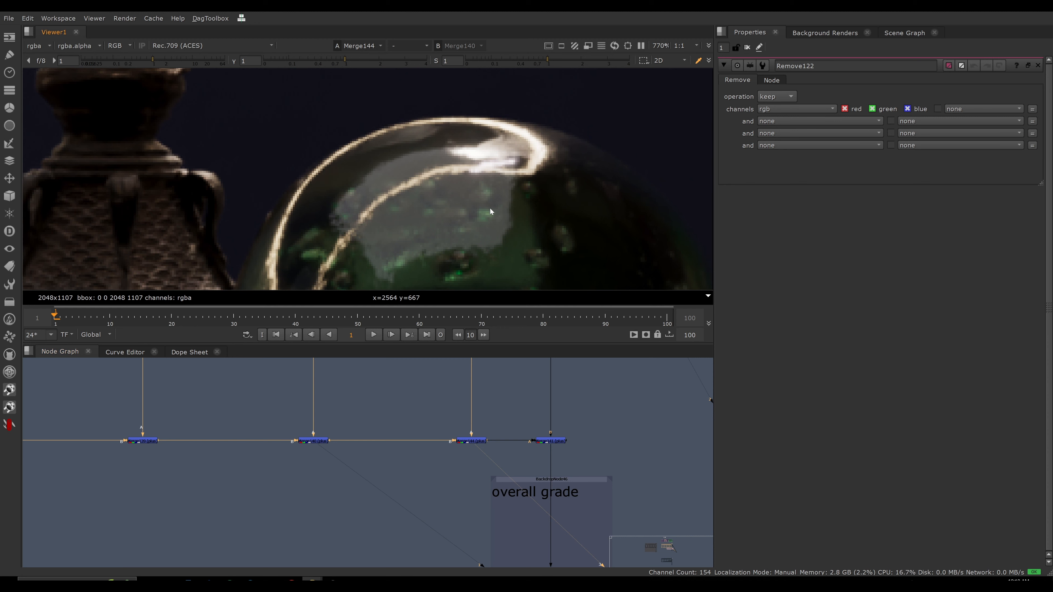
Step: Compare viewer inputs 1, 2 and 3 on the highlight edges of the green glass head
key("1")
key("2")
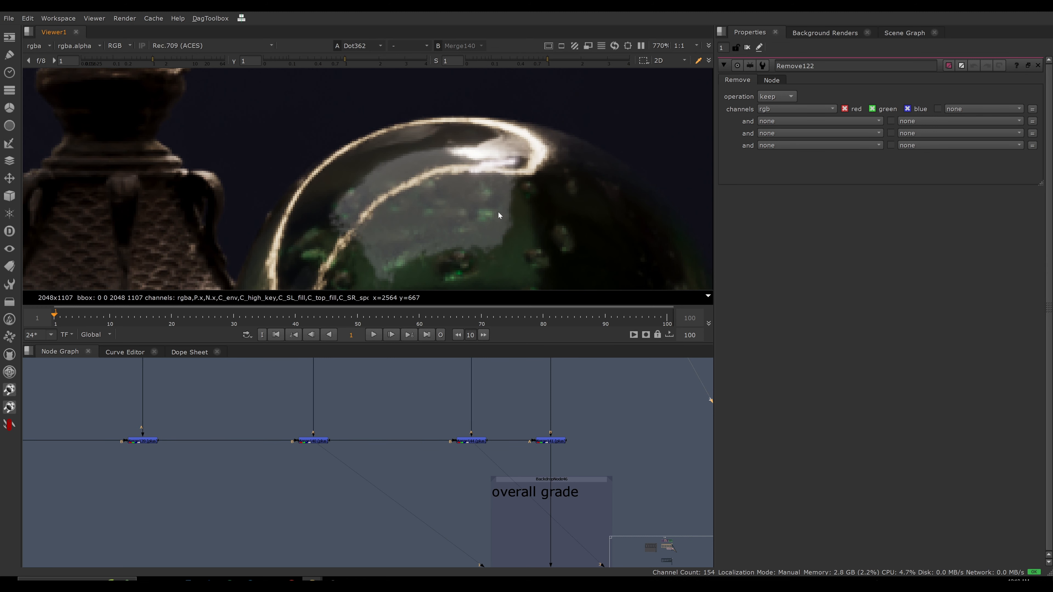
key("3")
scroll(415, 184, "up", 4)
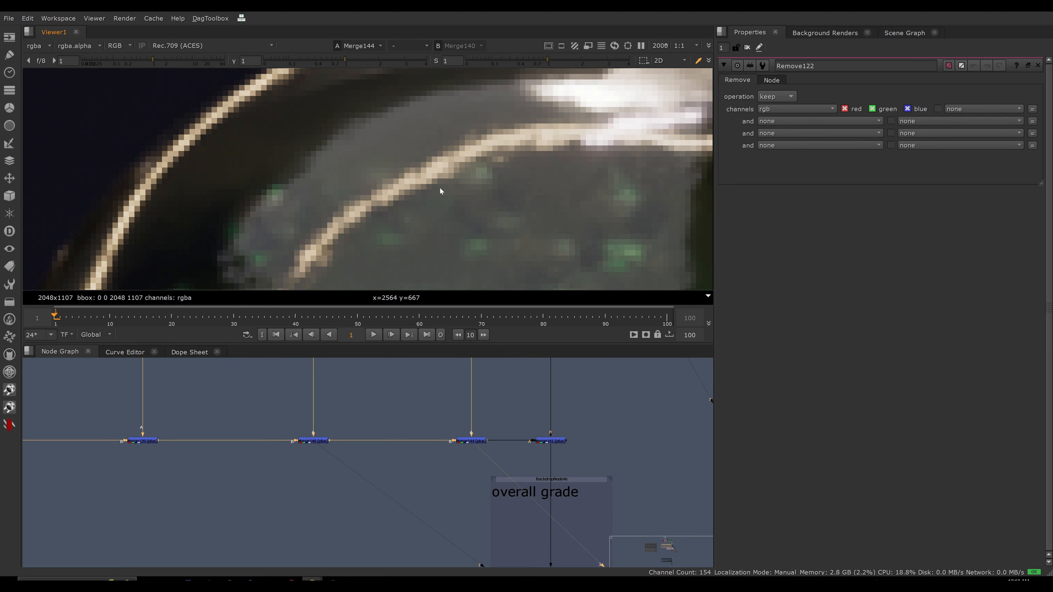
Step: View the output of the minus merge Merge143 on the green glass head with the viewer gain raised to 15
scroll(430, 421, "down", 5)
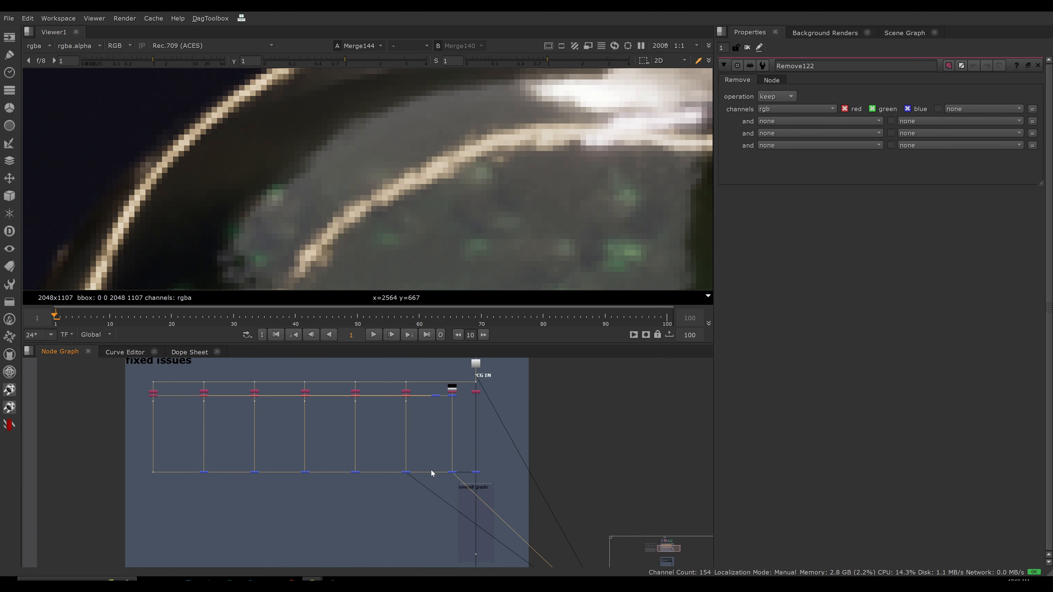
scroll(456, 435, "up", 4)
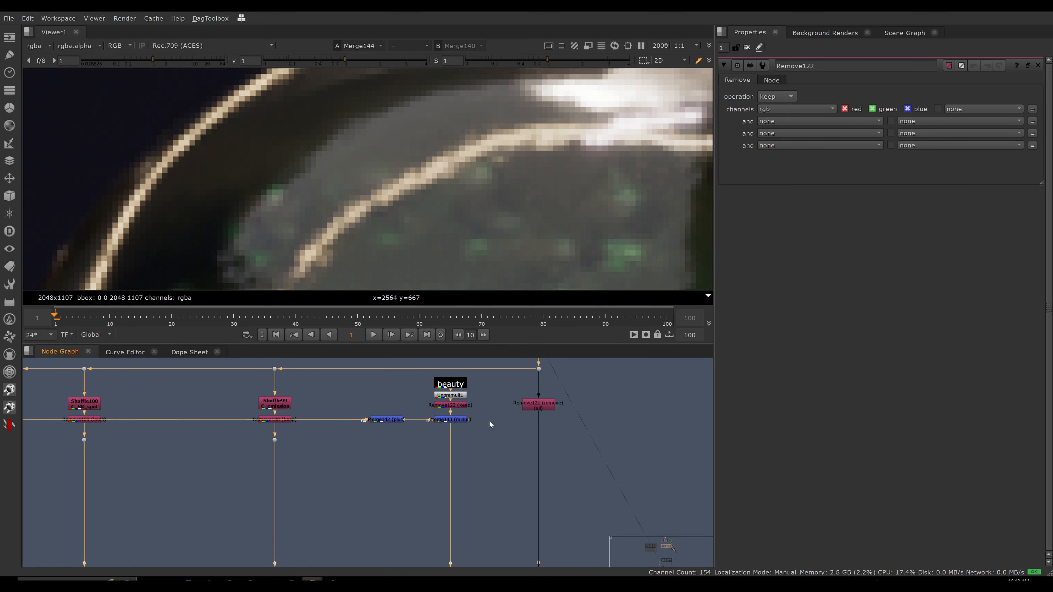
scroll(464, 223, "down", 3)
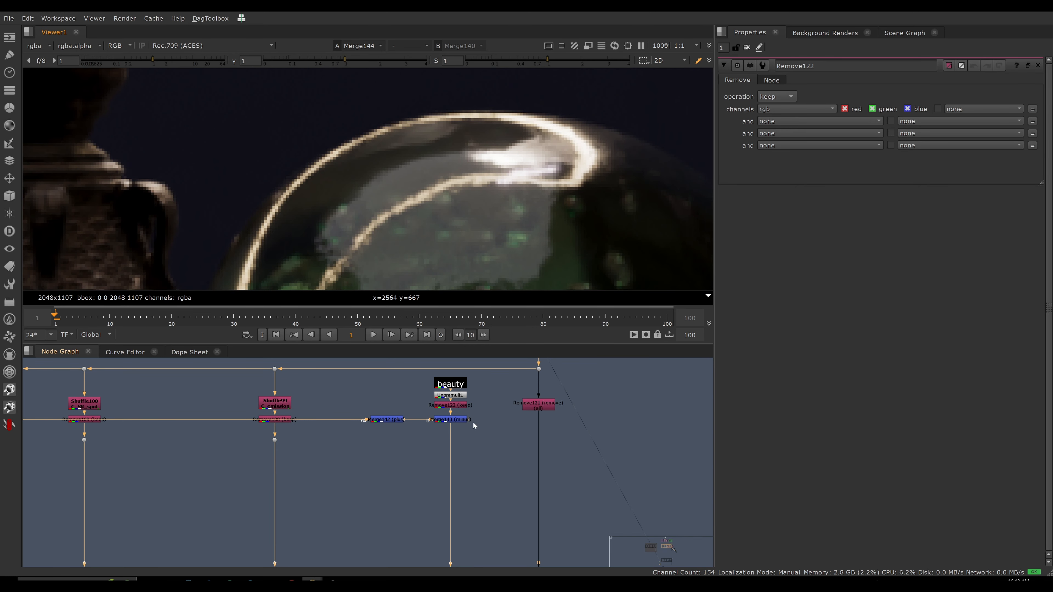
left_click(451, 420)
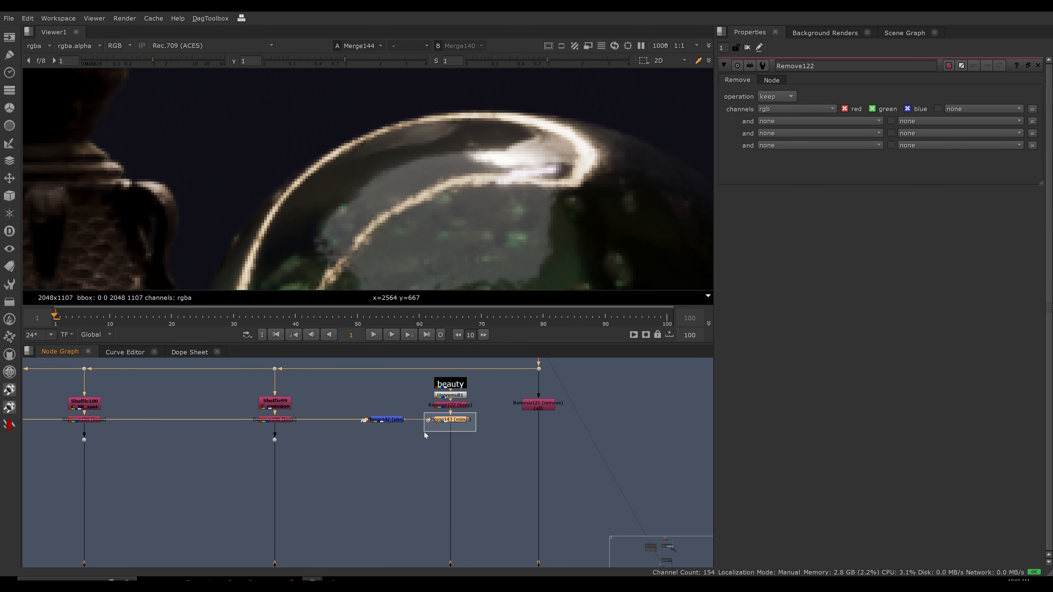
key("1")
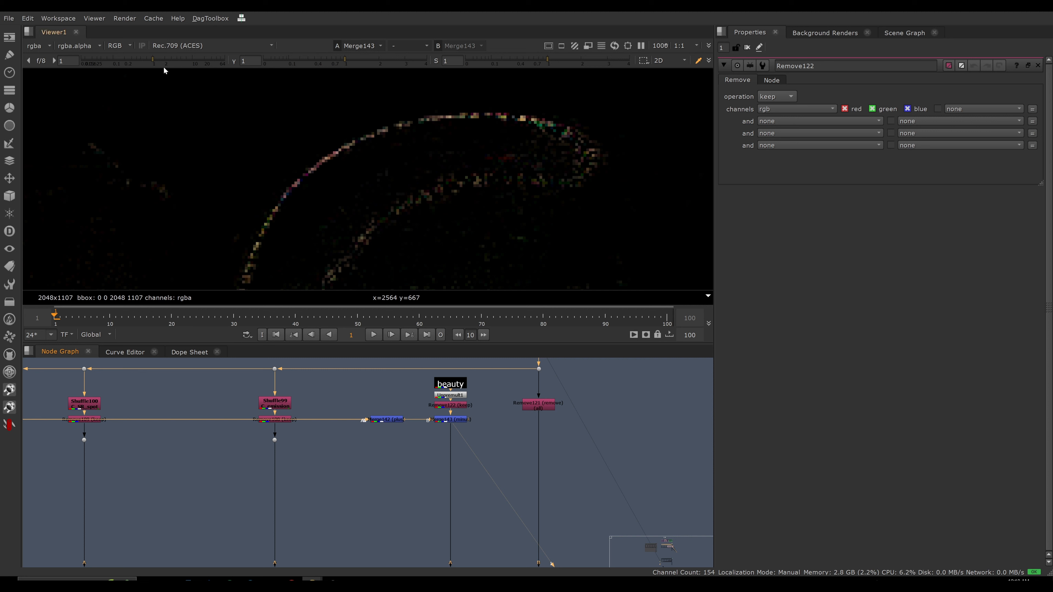
left_click_drag(162, 60, 199, 63)
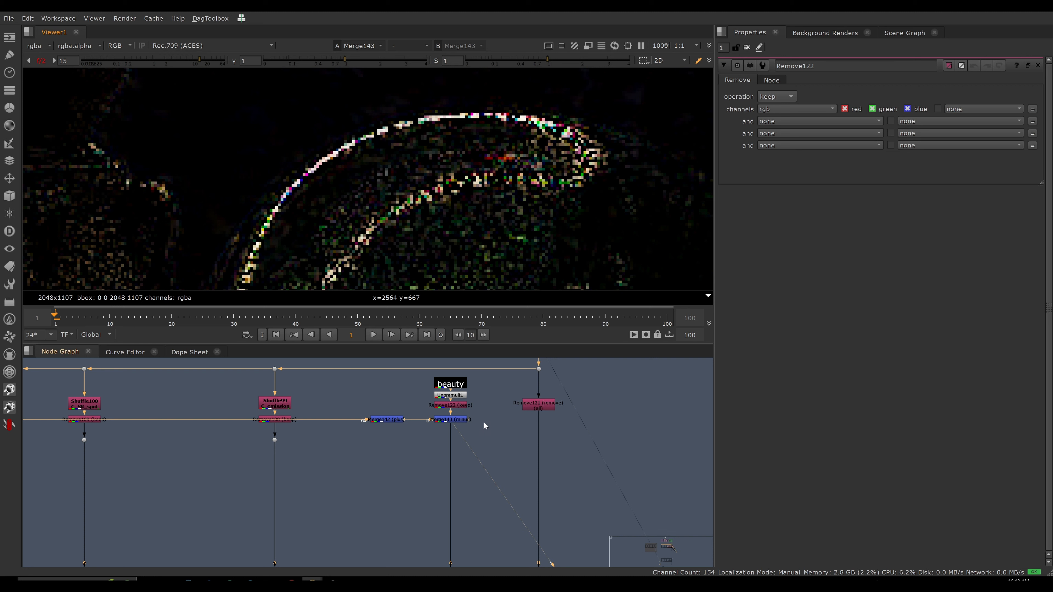
Step: Open the properties of Merge143 and select the beauty, Unpremult1 and Remove122 nodes feeding it
scroll(483, 421, "up", 5)
left_click(469, 426)
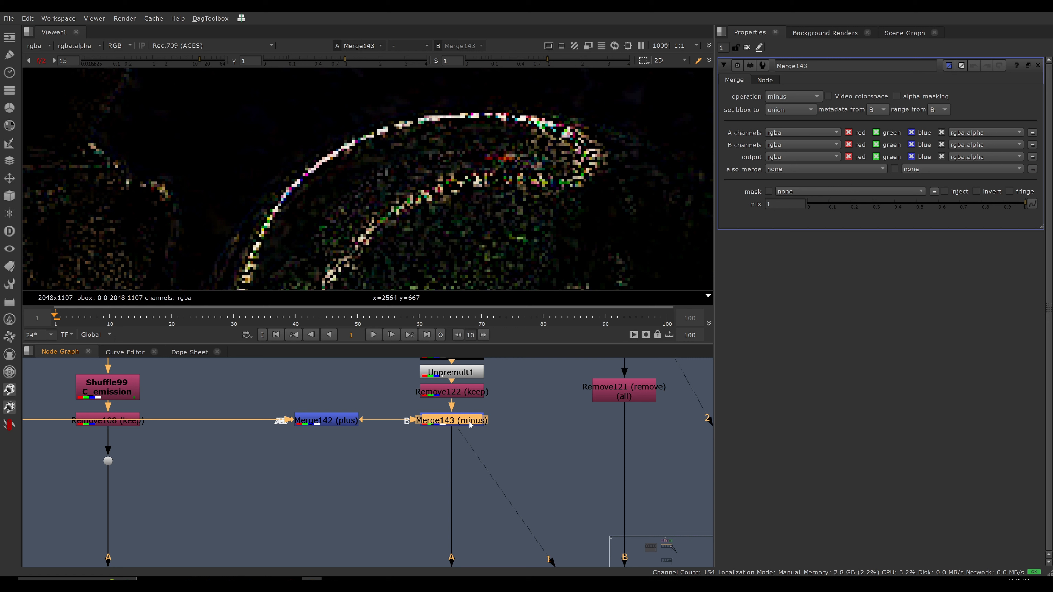
middle_click_drag(497, 408, 462, 476)
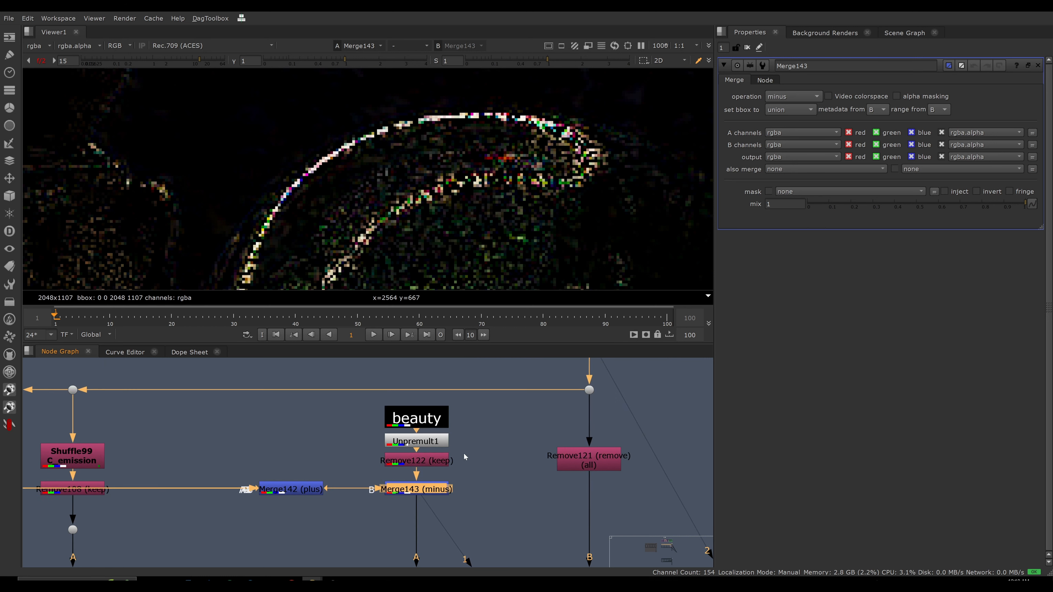
left_click_drag(357, 394, 444, 457)
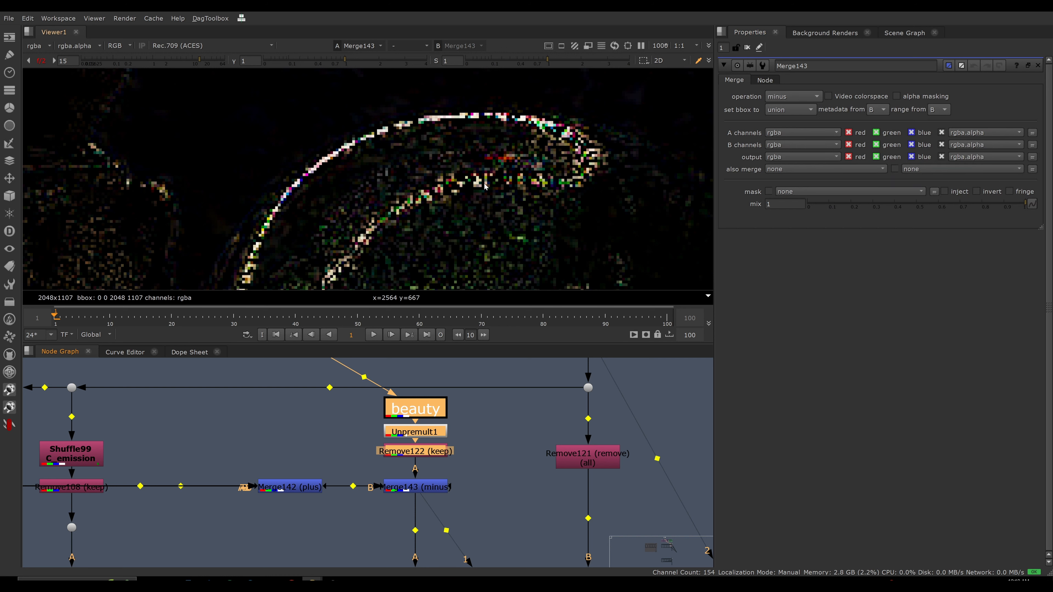
Step: Sample a difference pixel on the green glass head and switch Merge143's operation to difference and back to minus
left_click(472, 195, "ctrl")
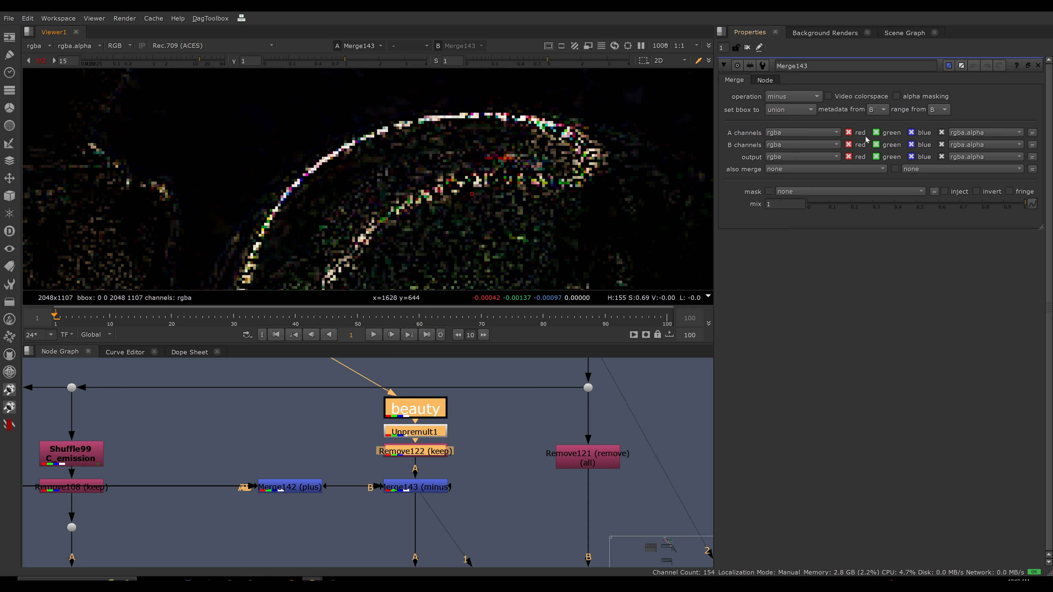
left_click(809, 99)
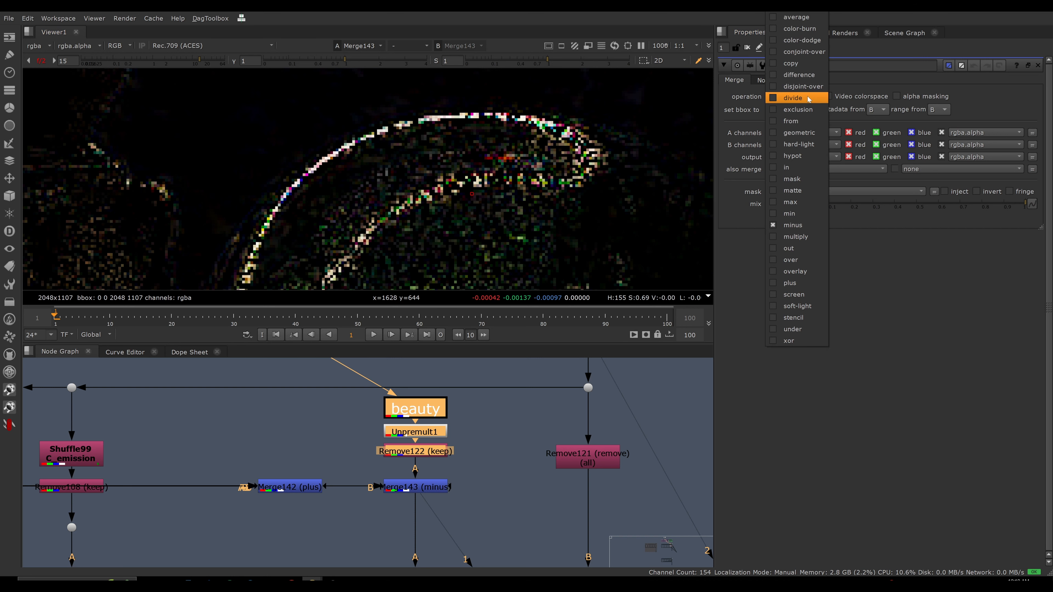
left_click(807, 75)
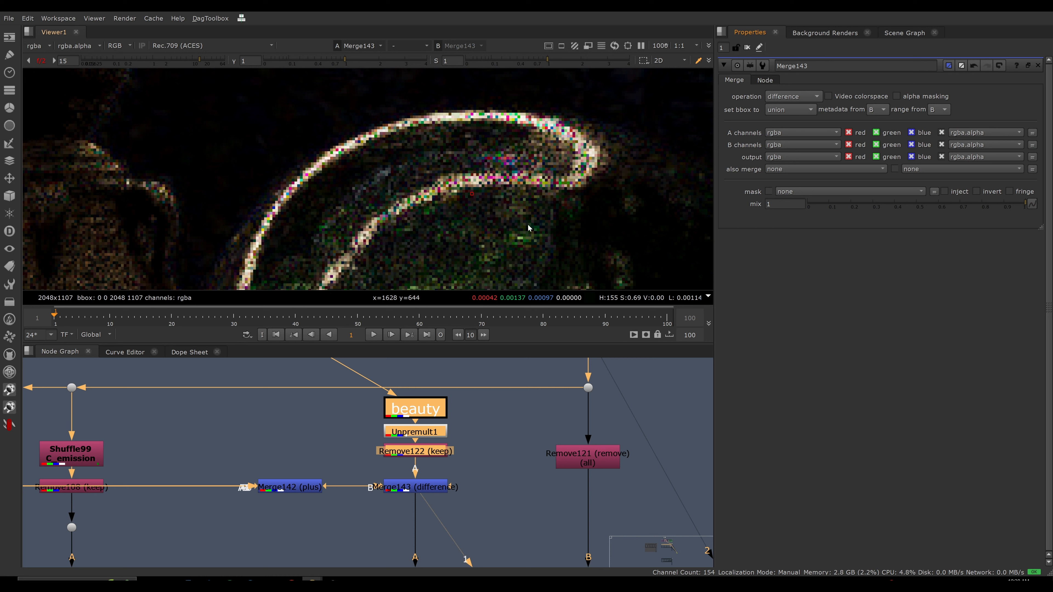
left_click(795, 101)
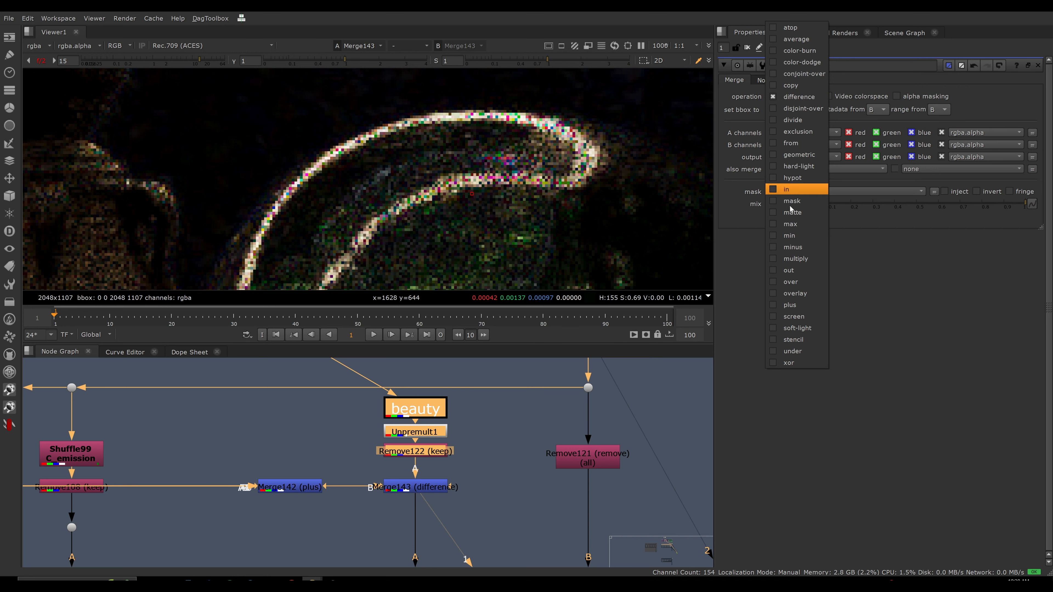
left_click(790, 247)
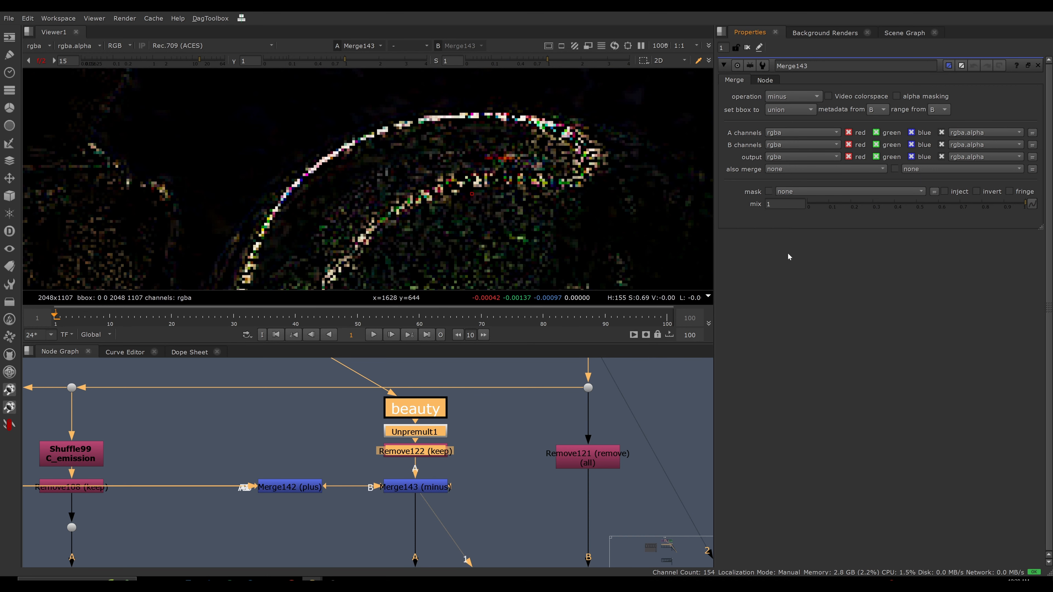
Step: Switch Merge143's operation to difference for comparison, and return it to minus
left_click(791, 103)
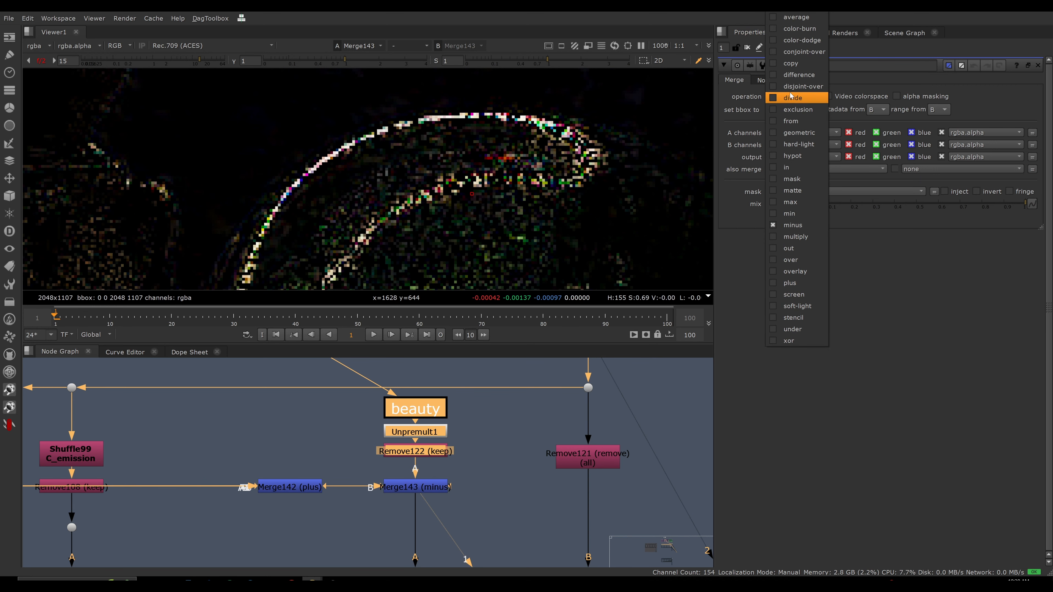
left_click(794, 78)
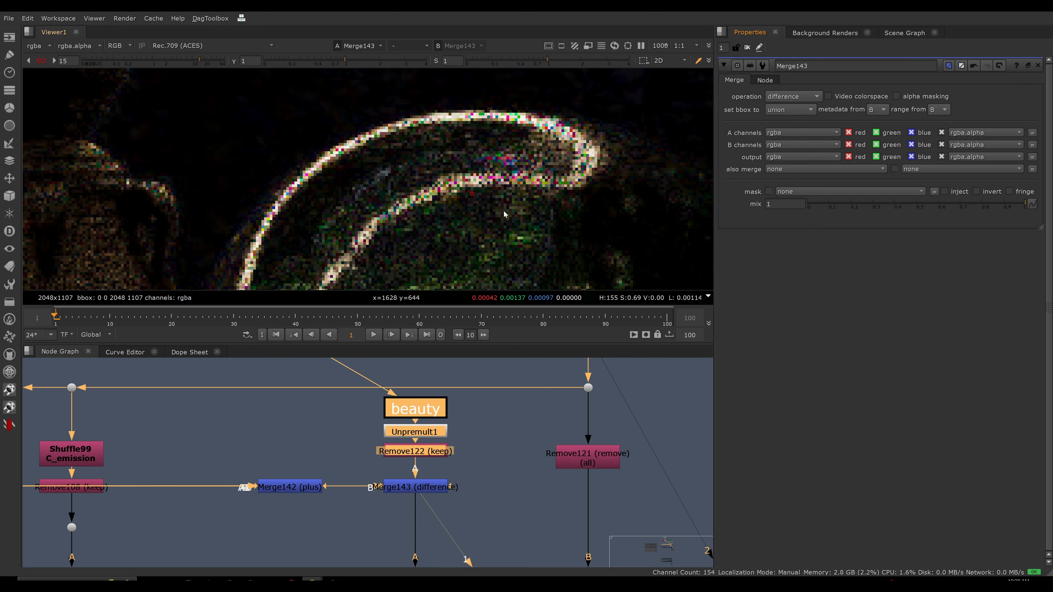
left_click(806, 98)
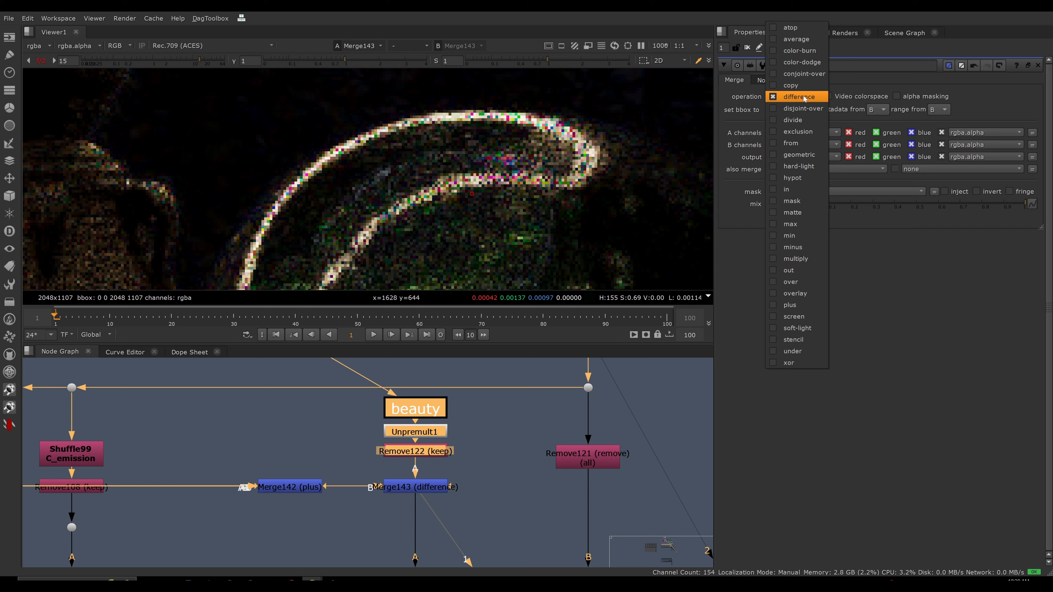
left_click(791, 247)
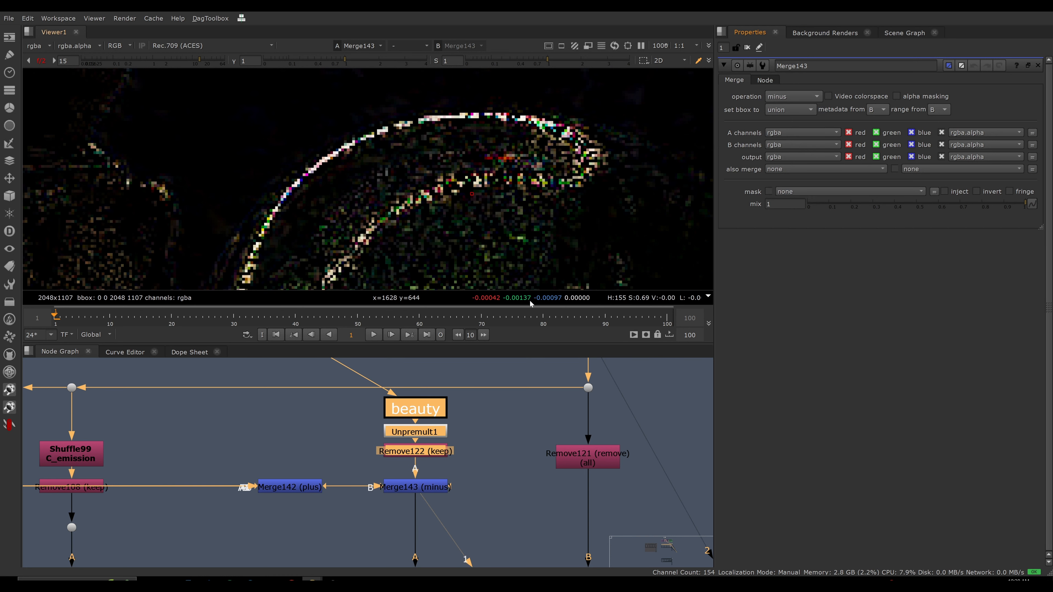
Step: Open the properties of Merge144, the plus merge fed by Merge140 and the minus remainder
scroll(482, 455, "down", 5)
middle_click_drag(462, 510, 461, 416)
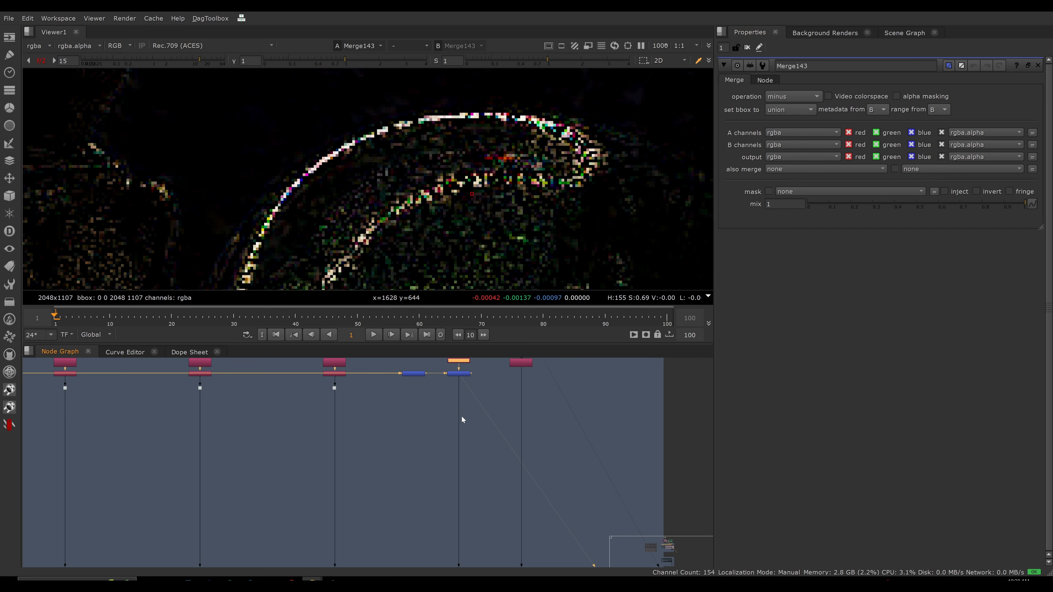
middle_click_drag(476, 535, 457, 414)
scroll(444, 460, "up", 5)
left_click(427, 478)
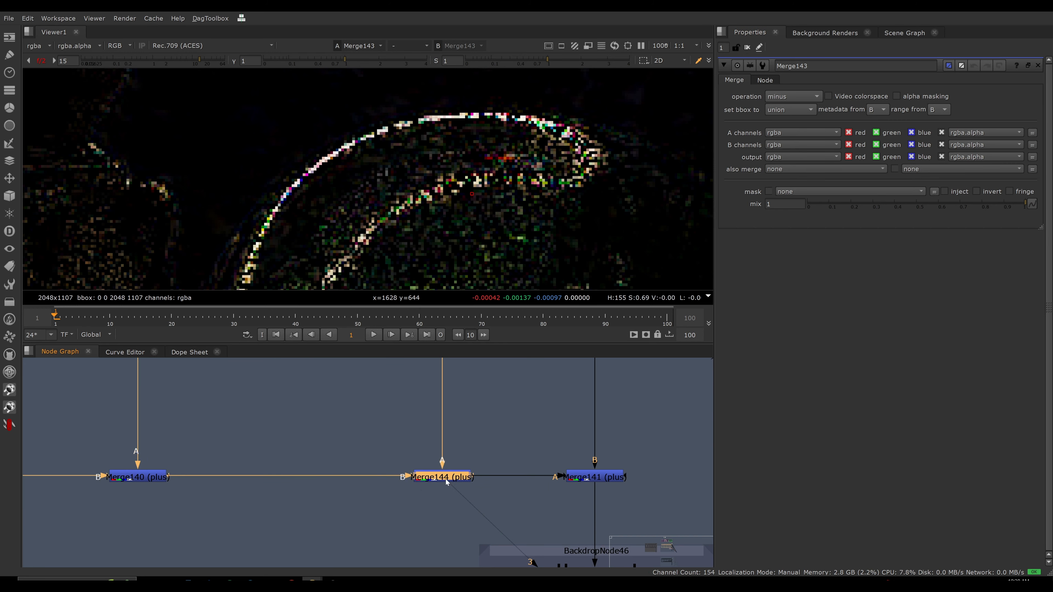
double_click(456, 479)
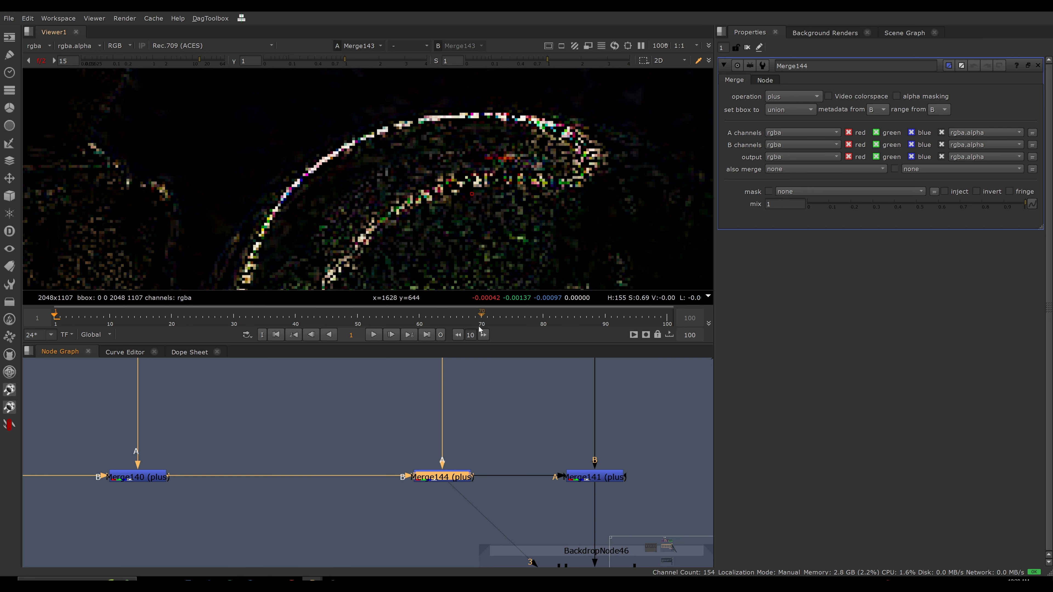
Step: View the output of Merge140 as viewer input 1 and reset the viewer gain to 1
left_click_drag(247, 421, 72, 501)
key("1")
left_click(219, 420)
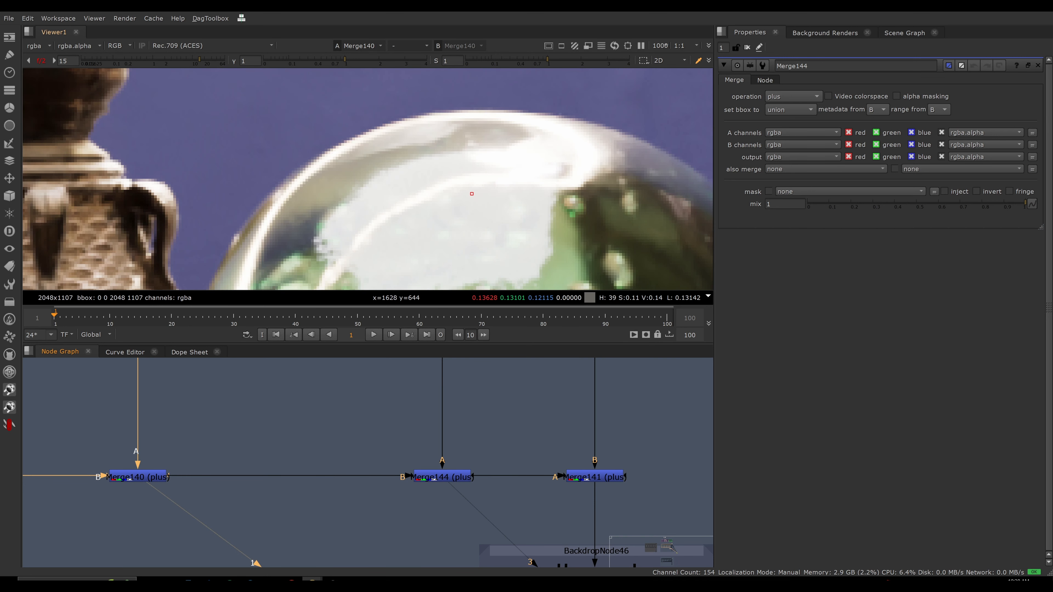
left_click(41, 60)
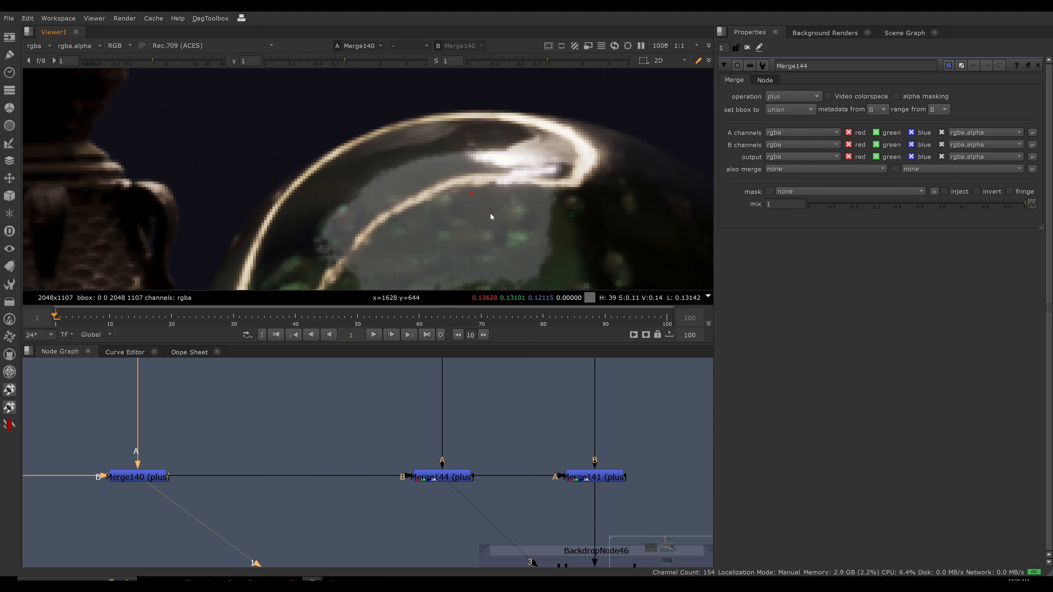
scroll(454, 198, "up", 5)
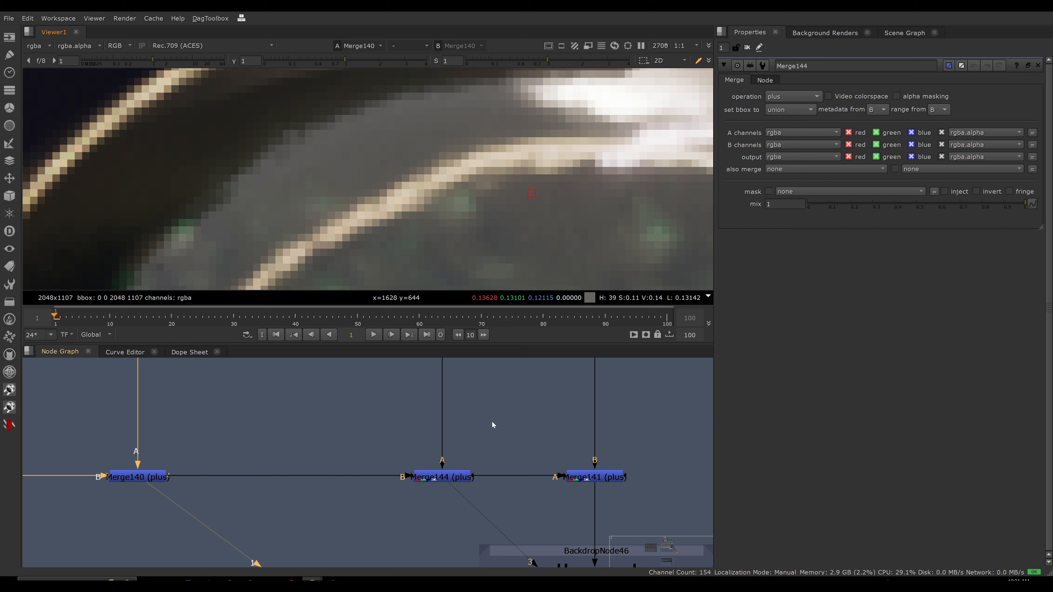
Step: Load Merge144 as viewer input 2 and switch between it and Merge140
scroll(488, 412, "down", 7)
middle_click_drag(420, 440, 522, 348)
scroll(438, 400, "up", 4)
middle_click_drag(388, 540, 443, 432)
scroll(441, 439, "up", 6)
left_click(511, 461)
key("2")
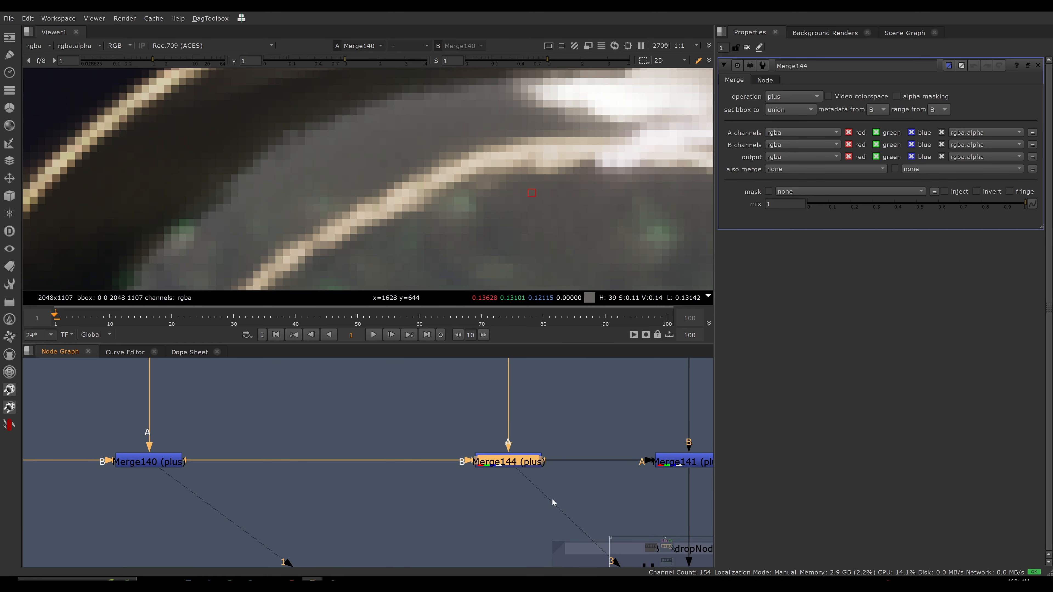
left_click(553, 499)
key("1")
key("2")
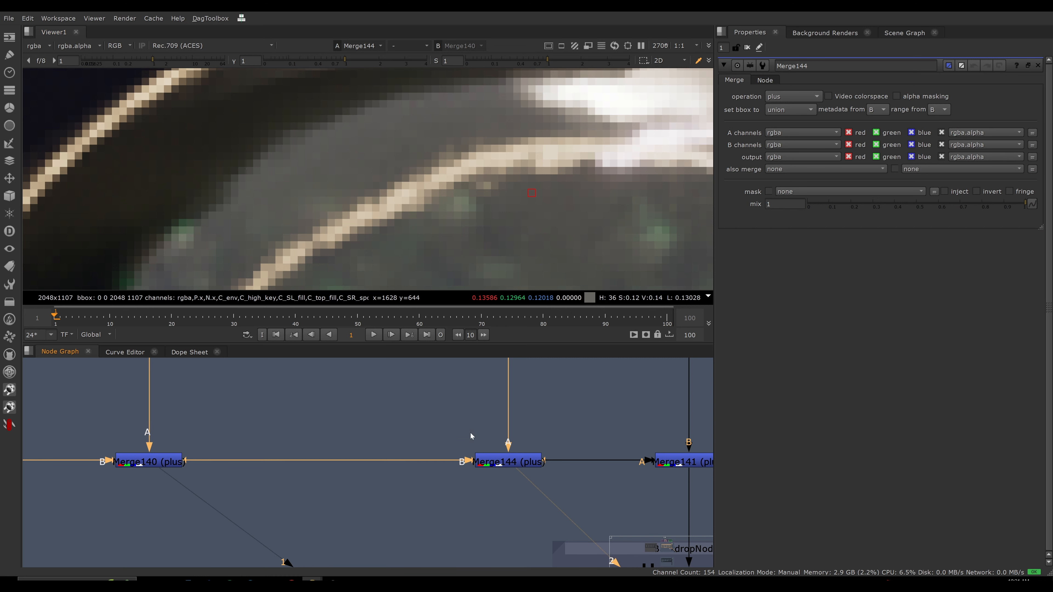
Step: Compare Merge140 and Merge144 along the curved highlight on the green glass head
left_click_drag(471, 436, 548, 480)
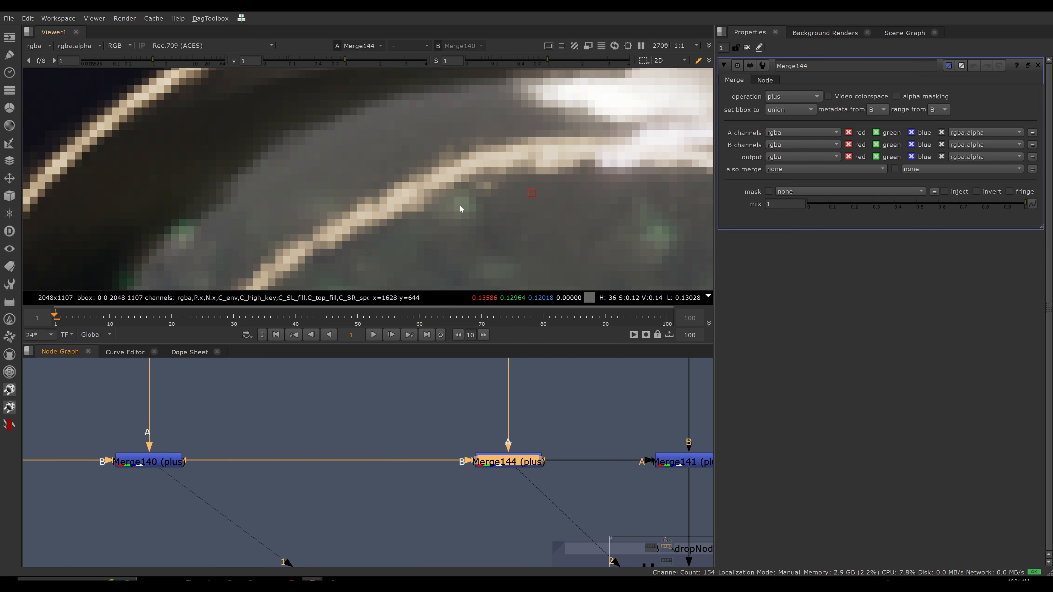
scroll(542, 159, "up", 5)
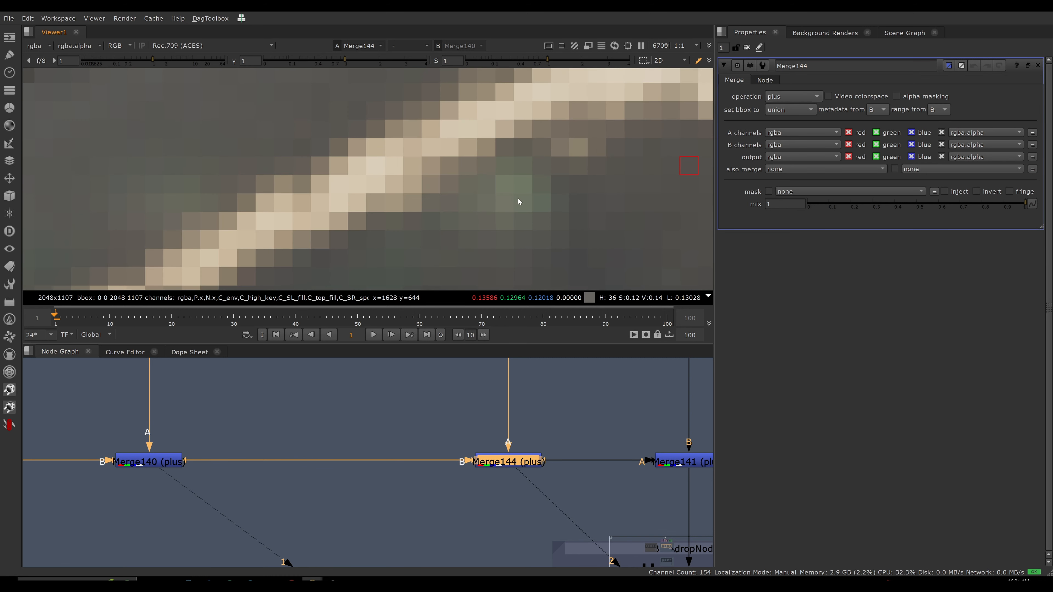
key("1")
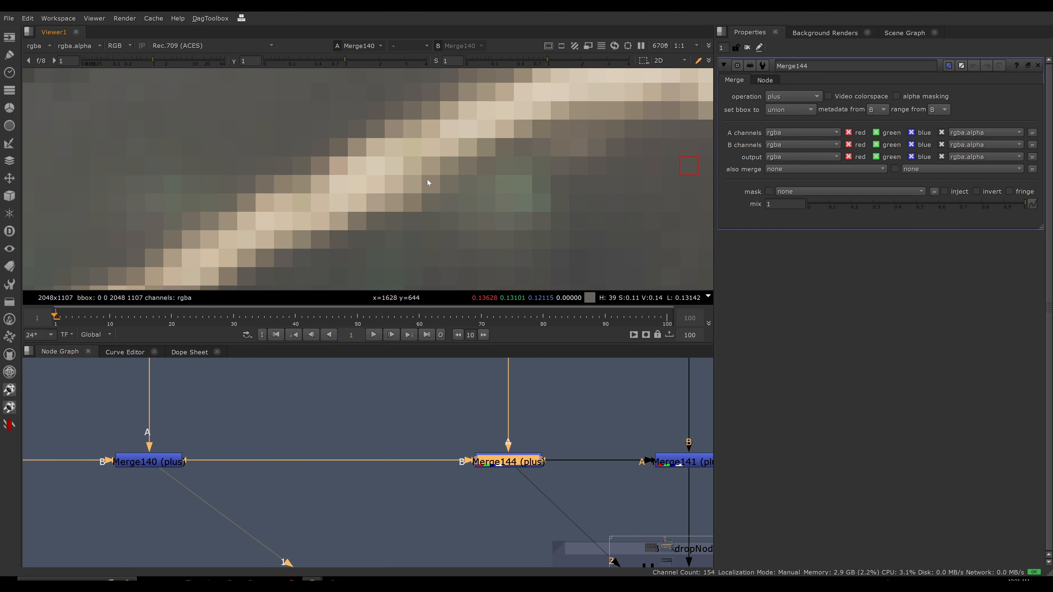
key("2")
scroll(523, 148, "up", 5)
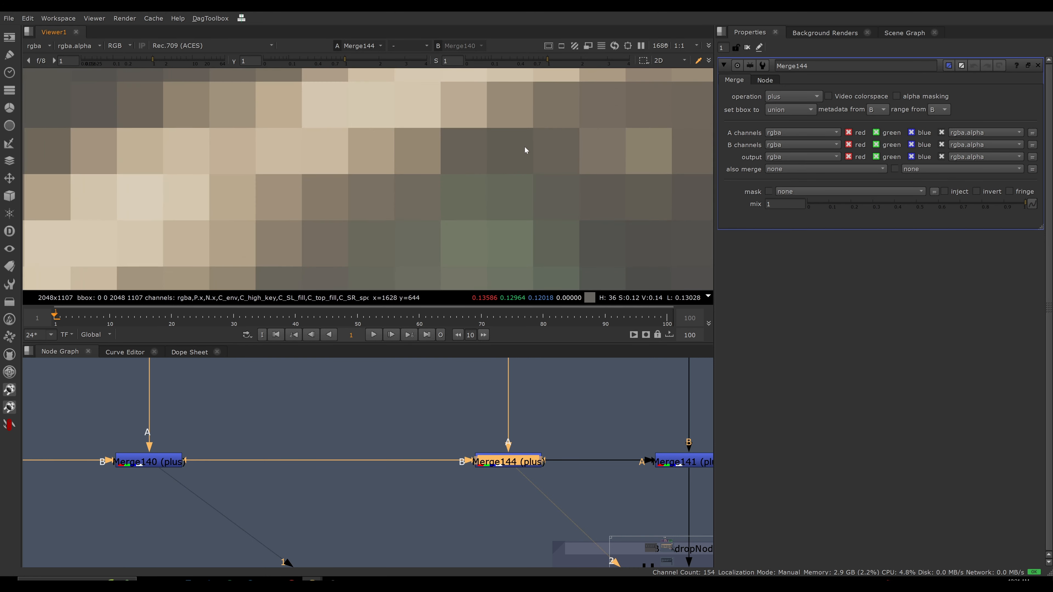
scroll(426, 188, "up", 4)
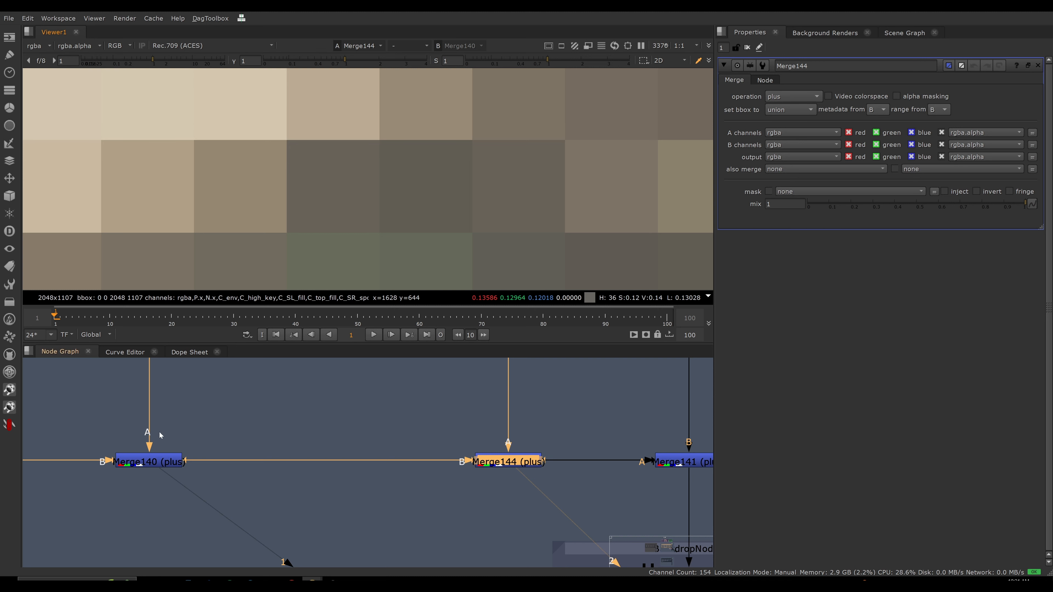
Step: Reassign Merge140 to viewer input 1 and show Merge144 as viewer input 2
key("1")
left_click(160, 433)
key("2")
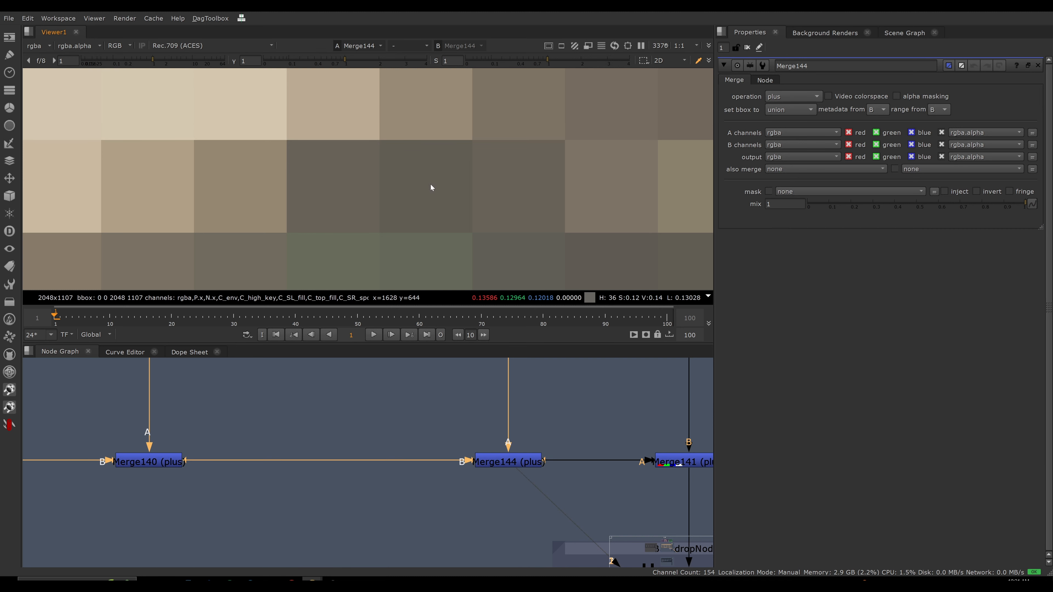
left_click_drag(247, 400, 161, 463)
key("1")
left_click_drag(410, 415, 569, 497)
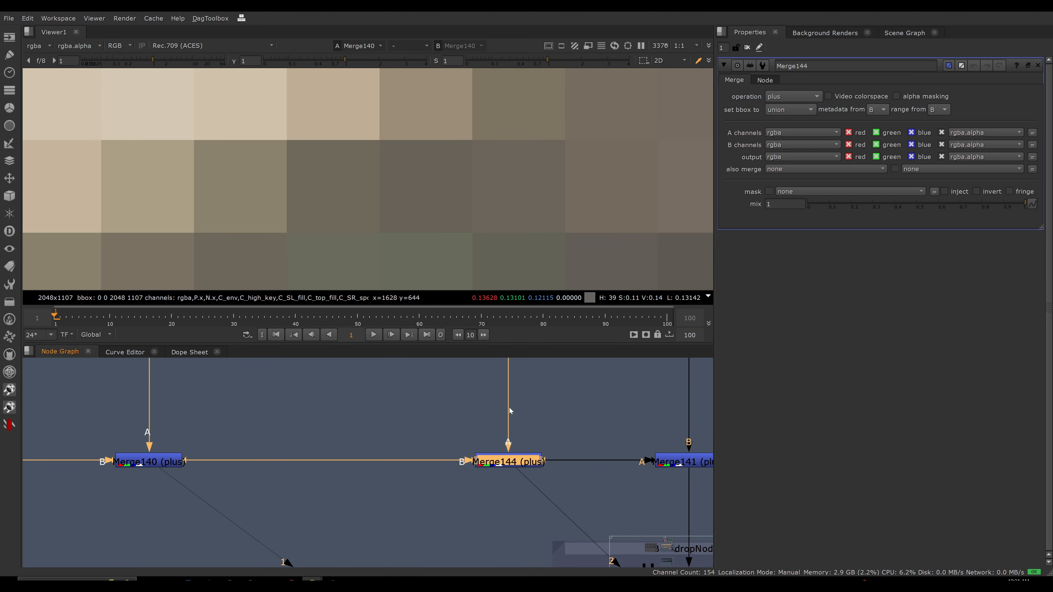
left_click(420, 201)
key("2")
Step: Flip repeatedly between viewer inputs 1 and 2 to compare individual pixels below the curved highlight
key("1")
key("2")
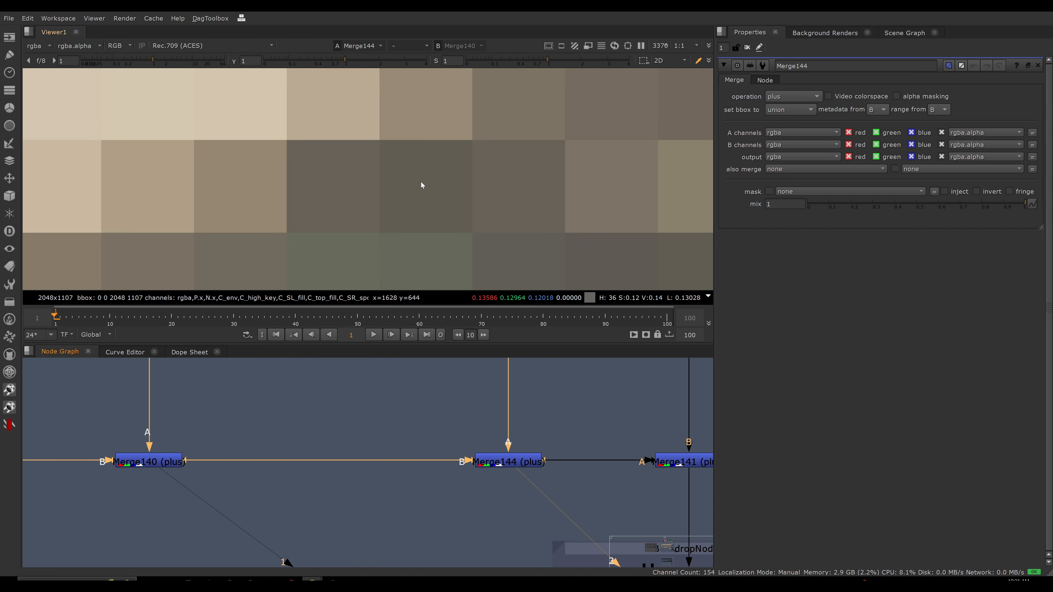
key("1")
key("2")
key("1")
key("2")
key("1")
key("2")
key("1")
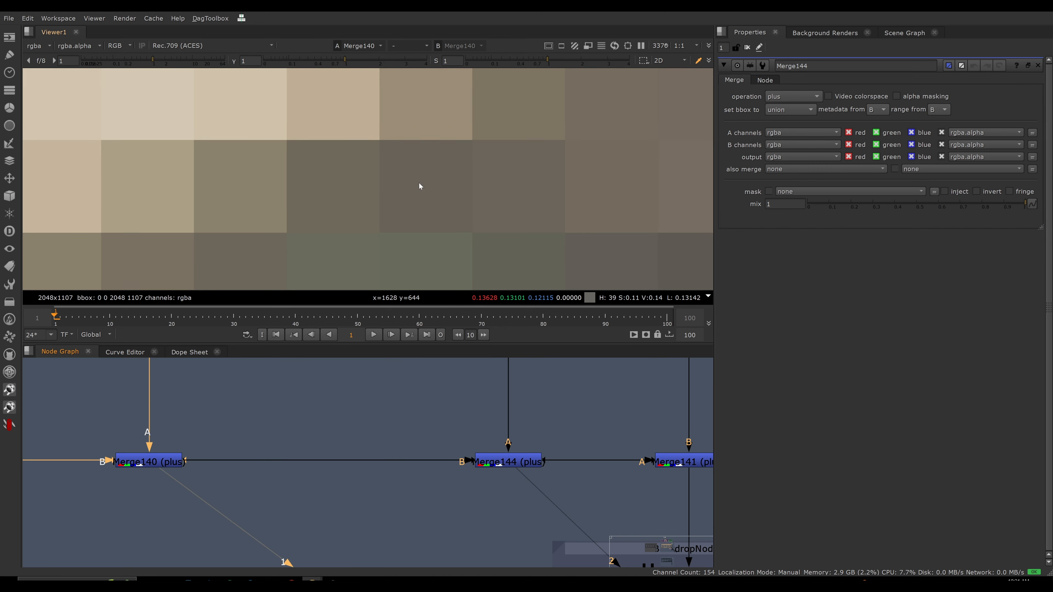
key("2")
key("1")
key("2")
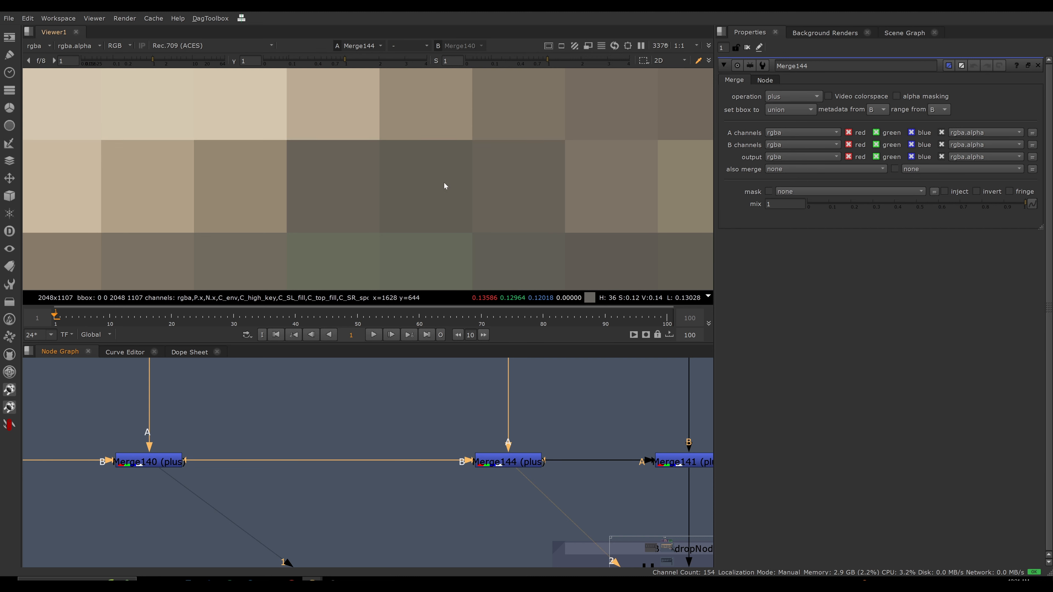
key("1")
key("2")
key("1")
key("2")
key("1")
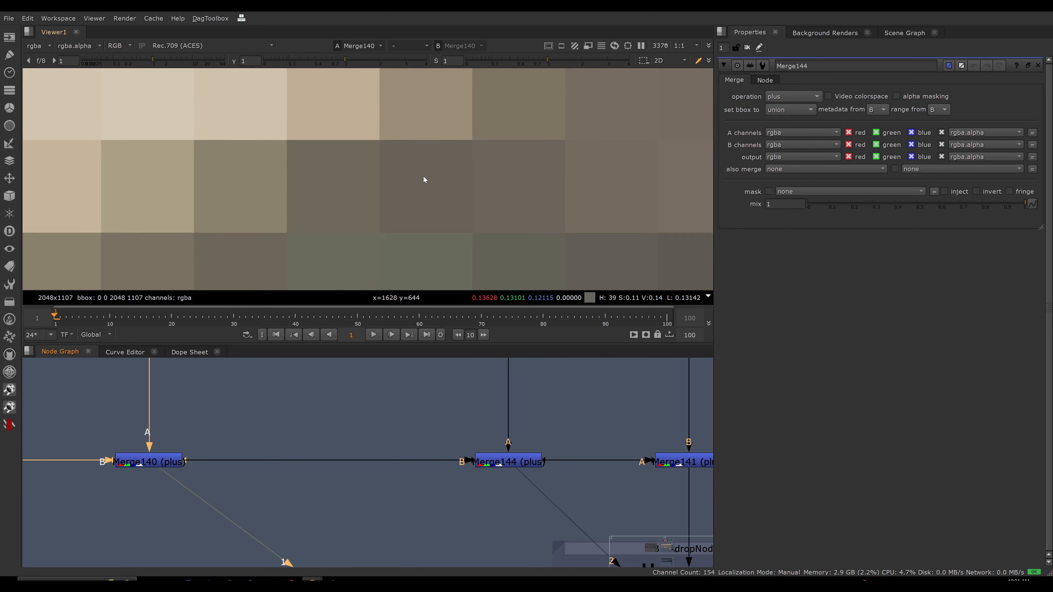
key("2")
key("1")
key("2")
key("1")
key("2")
Step: Compare viewer inputs 1 and 2 on a wider section of the highlight and on its bright central pixels
scroll(424, 176, "down", 10)
middle_click_drag(425, 176, 454, 195)
scroll(339, 205, "up", 6)
key("1")
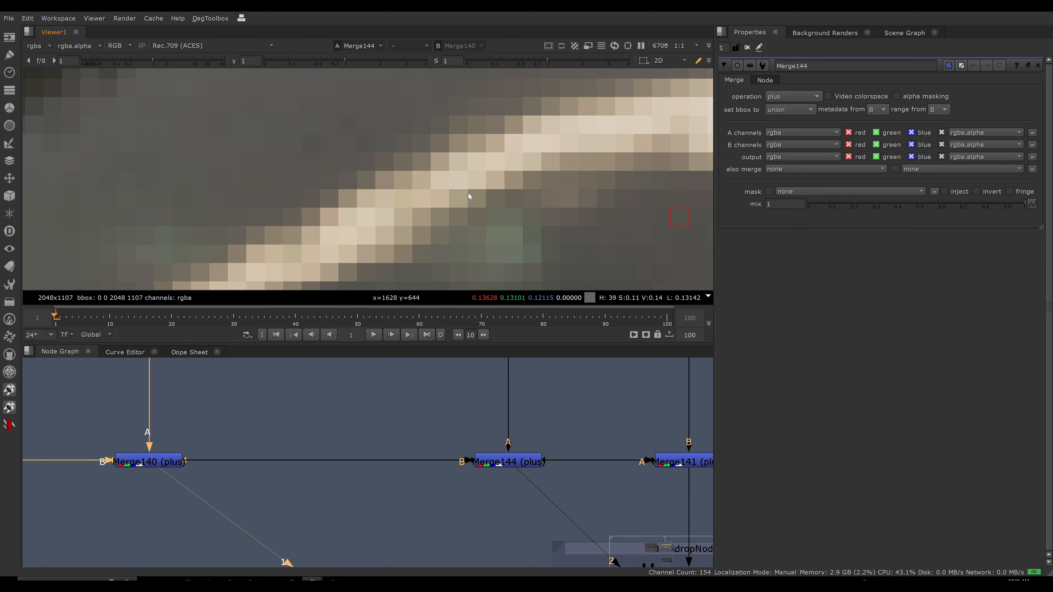
key("2")
key("1")
scroll(583, 127, "up", 5)
scroll(474, 171, "up", 3)
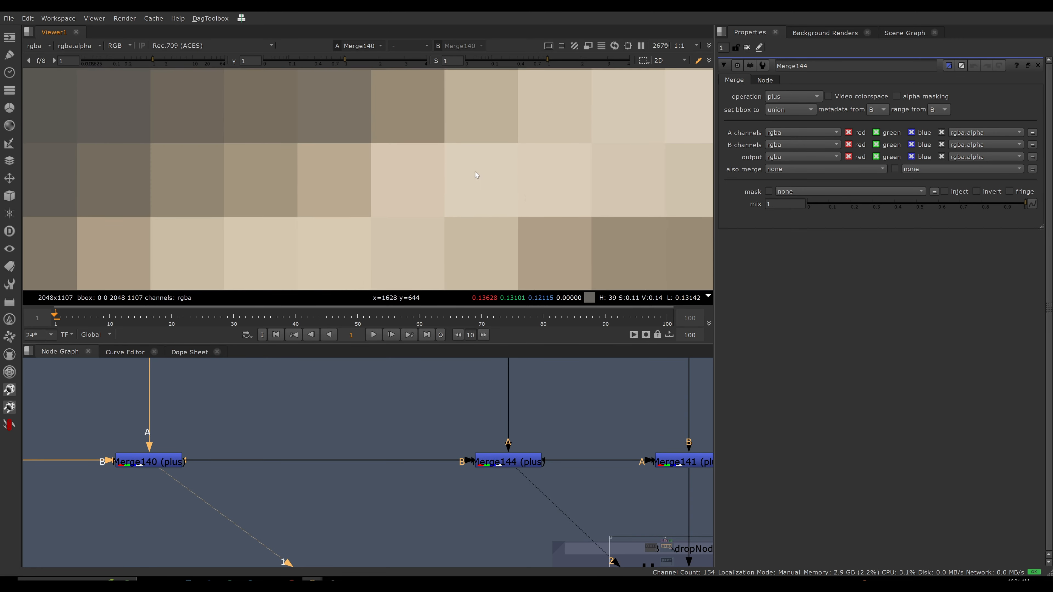
key("2")
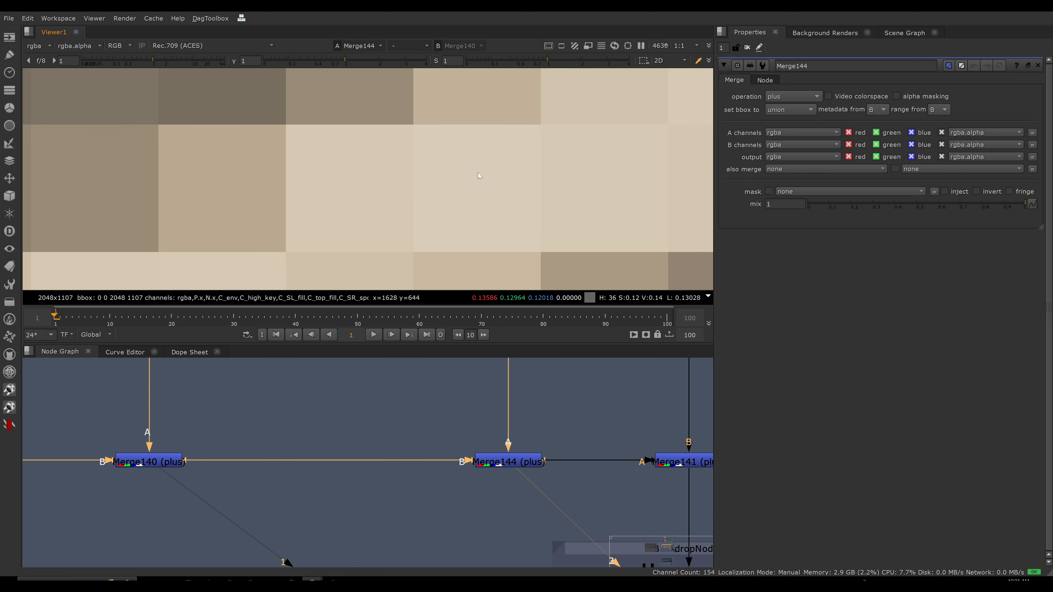
Step: Compare Merge140 with Merge144 on the stepped edge pixels around the highlight
scroll(447, 179, "down", 7)
key("1")
key("2")
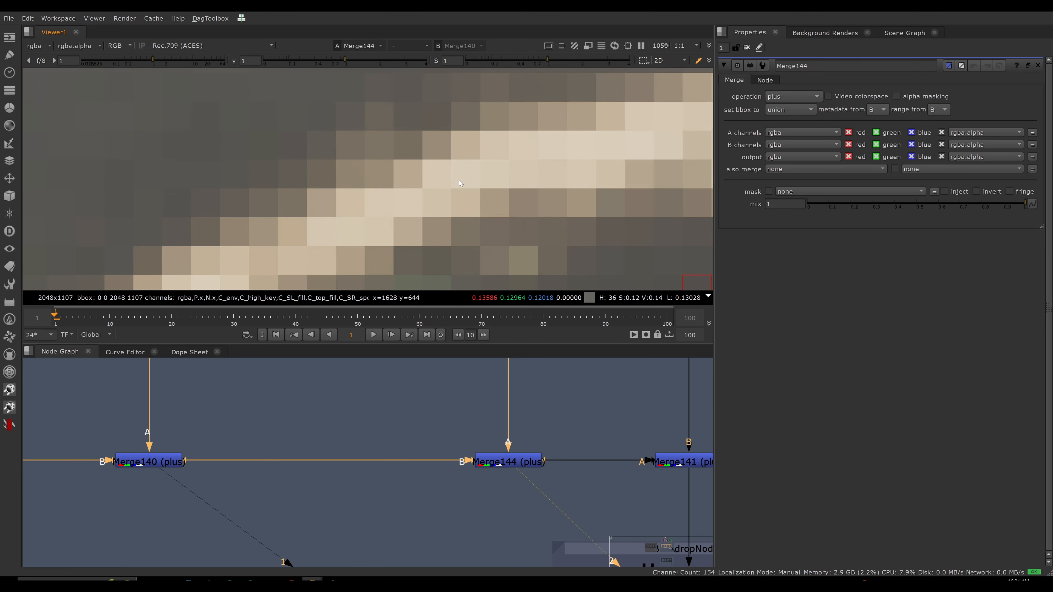
key("1")
key("2")
key("1")
key("2")
key("1")
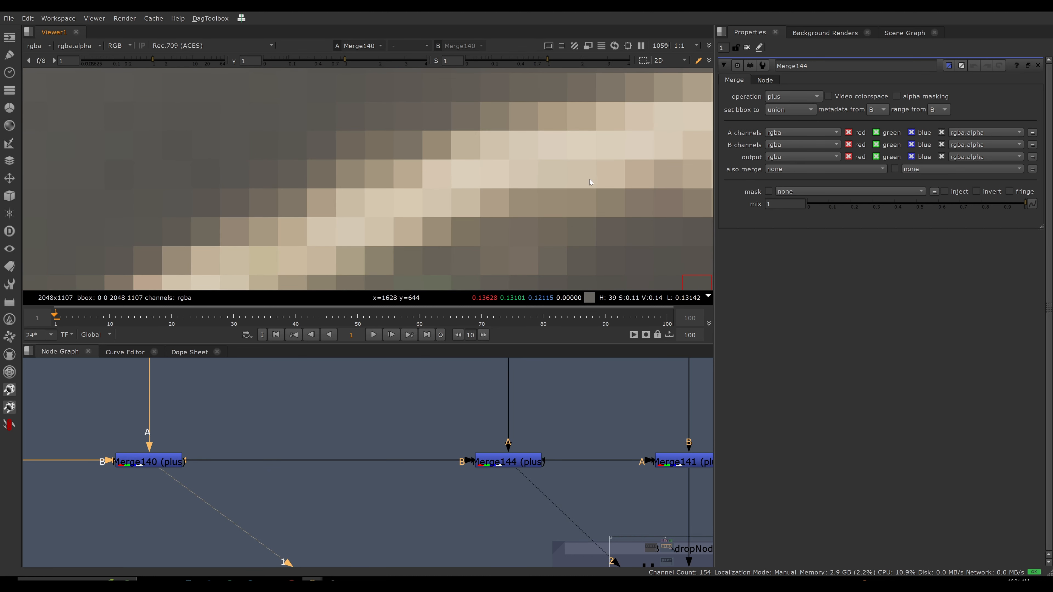
key("2")
Step: Examine the highlight's brightest pixels and their lower edge in close-up, alternating between Merge140 and Merge144
scroll(523, 151, "up", 9)
scroll(465, 163, "down", 5)
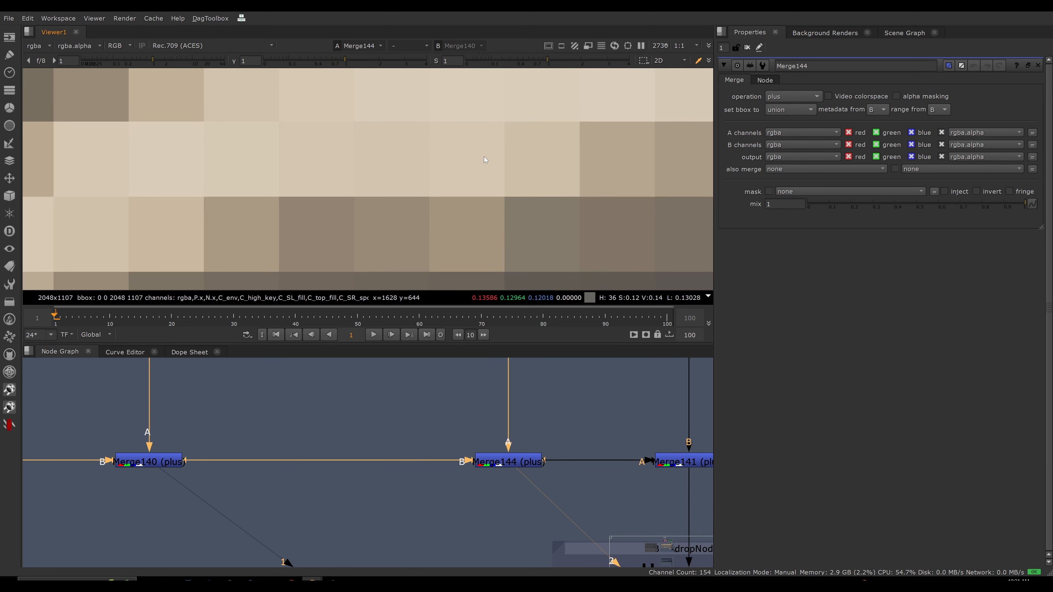
key("1")
scroll(458, 157, "up", 2)
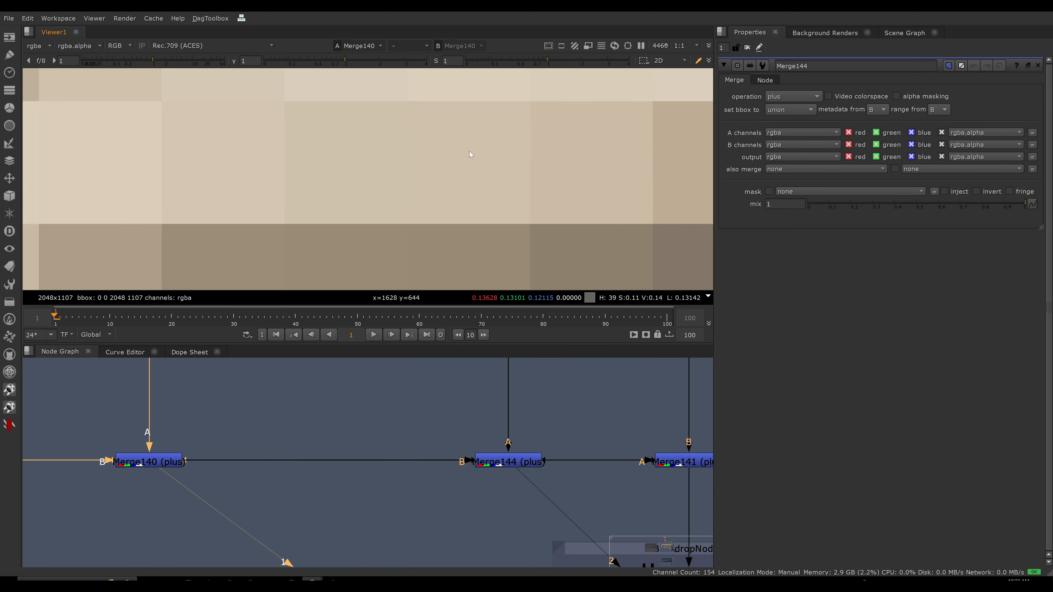
key("2")
key("1")
key("2")
key("1")
key("2")
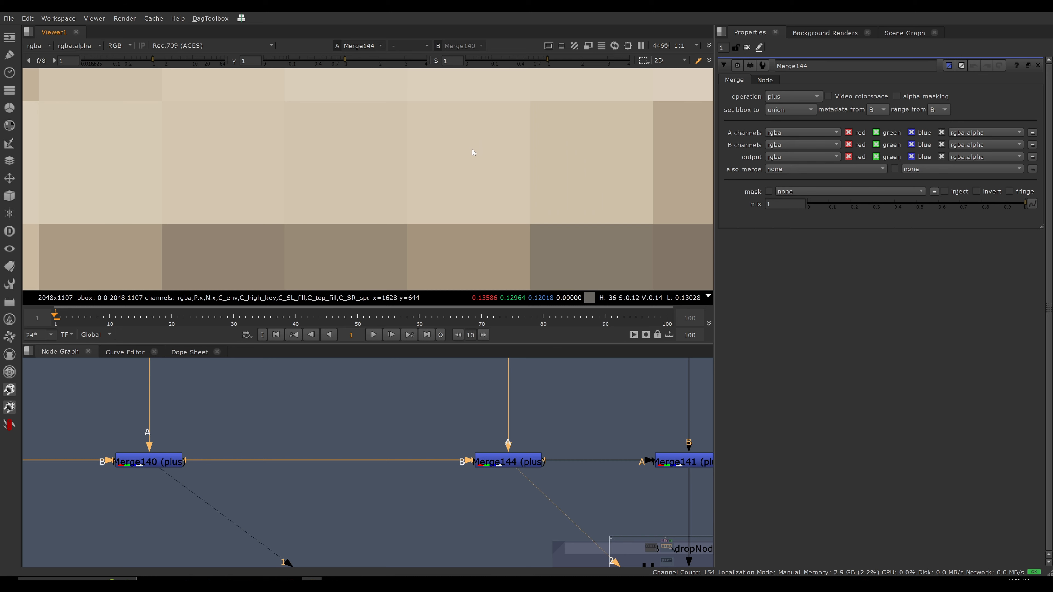
key("1")
key("2")
key("1")
key("2")
key("1")
key("2")
Step: View the output of the minus merge Merge143 in the viewer and fit the whole frame
scroll(465, 158, "down", 8)
scroll(436, 419, "down", 7)
middle_click_drag(418, 370, 415, 467)
scroll(432, 403, "up", 5)
left_click_drag(379, 419, 442, 451)
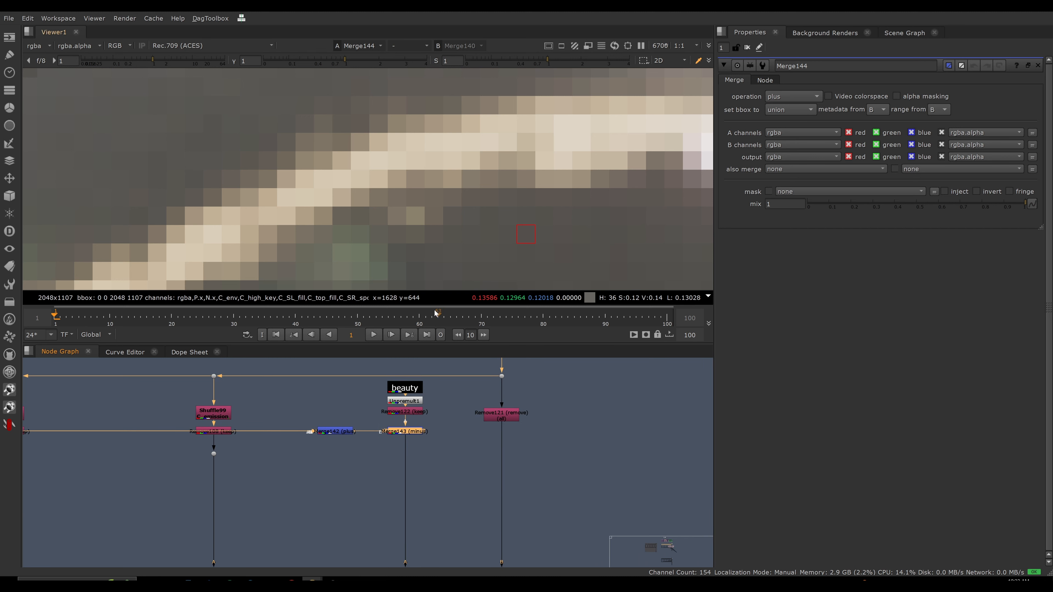
left_click_drag(383, 420, 448, 450)
scroll(405, 438, "up", 2)
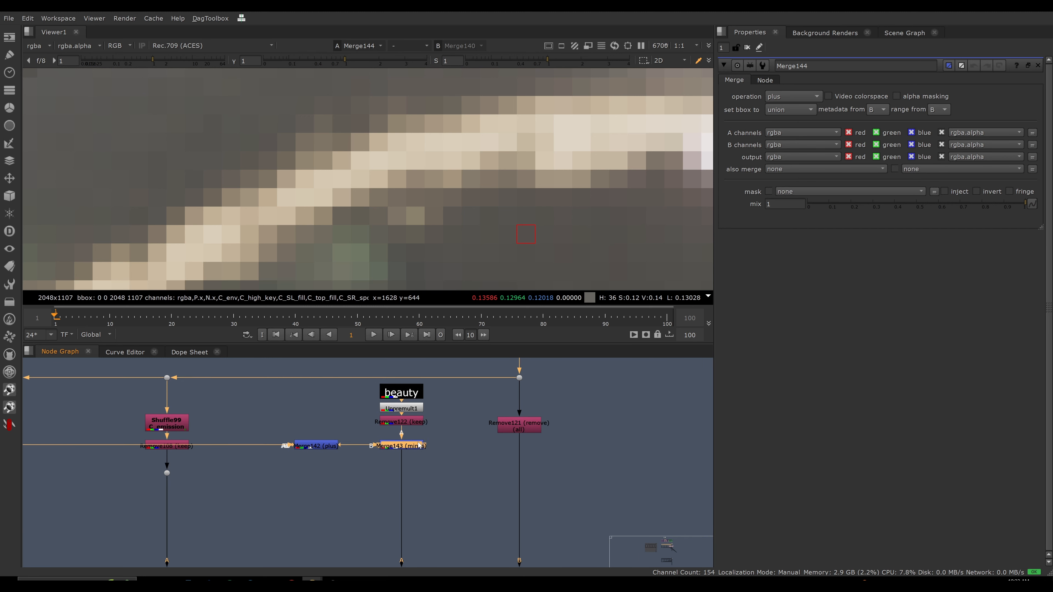
key("1")
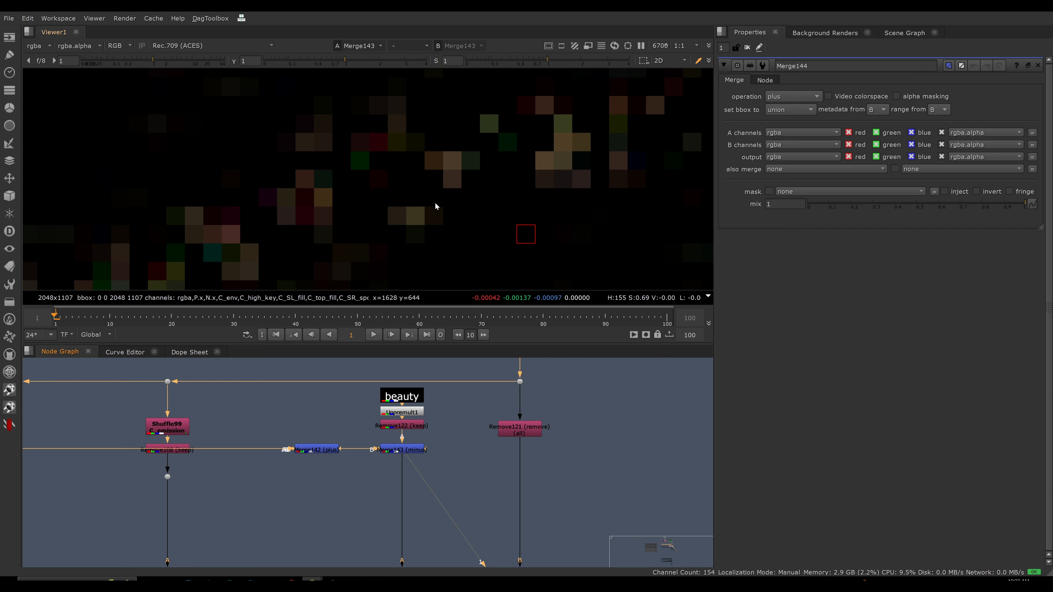
key("f")
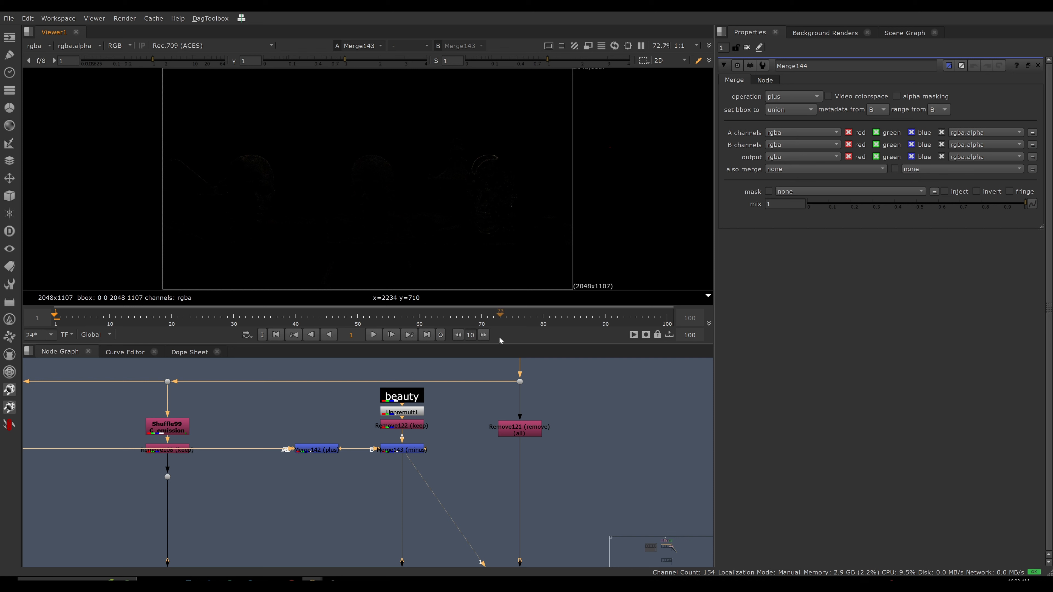
Step: View the rebuilt image at the plus merge Merge144 and at the following plus merge Merge141 on the main pipe
scroll(464, 429, "down", 5)
middle_click_drag(463, 524, 444, 439)
scroll(463, 469, "up", 3)
left_click_drag(502, 450, 435, 482)
left_click_drag(442, 444, 417, 494)
scroll(392, 462, "up", 3)
key("1")
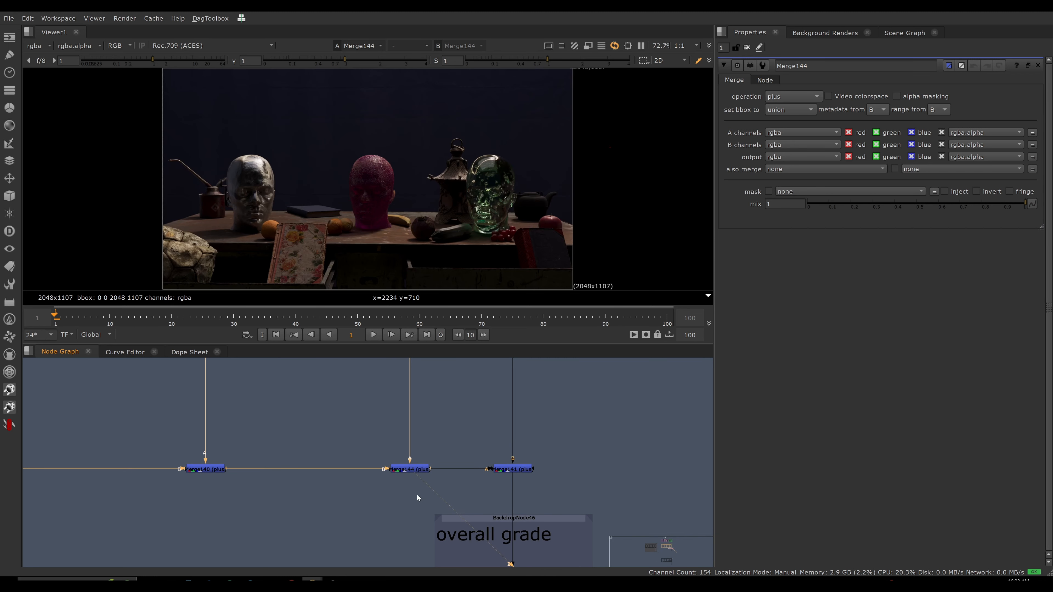
left_click_drag(460, 437, 558, 490)
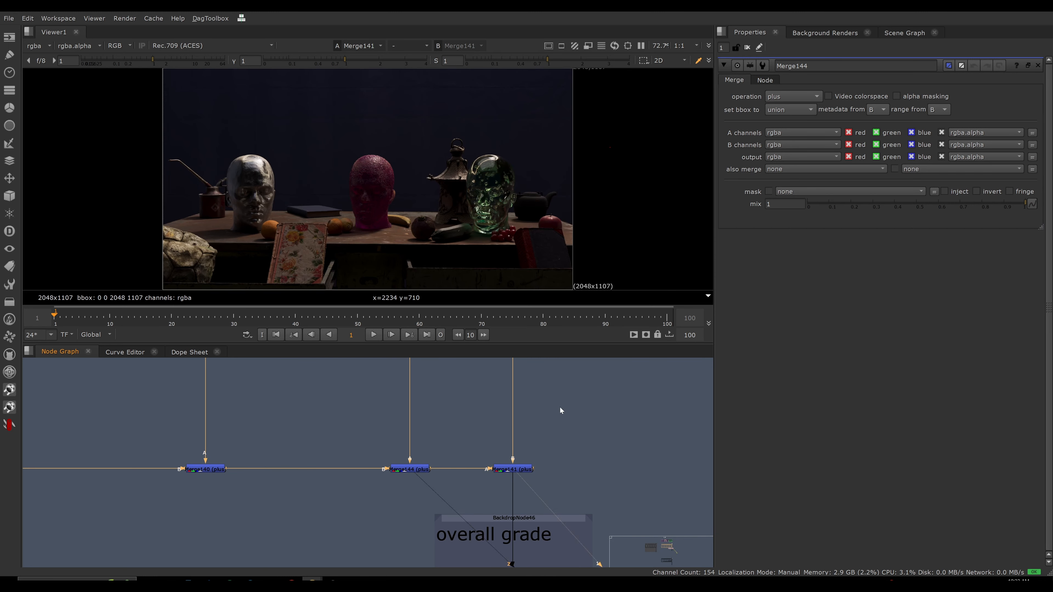
key("1")
Step: View the final output of the fixed additive setup at its CG OUT dot
scroll(512, 401, "down", 4)
scroll(493, 434, "down", 5)
middle_click_drag(494, 517, 482, 468)
scroll(488, 458, "down", 1)
scroll(483, 469, "up", 4)
left_click_drag(495, 473, 455, 505)
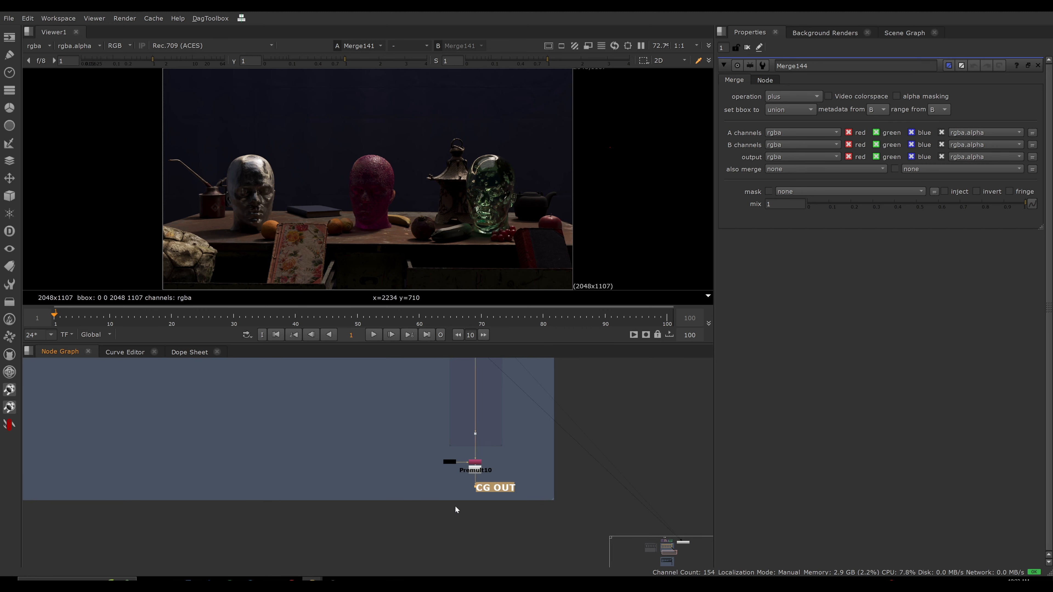
key("1")
Step: Highlight the whole "simple additive fixed issues" group in the node graph and clear the selection
scroll(454, 419, "down", 6)
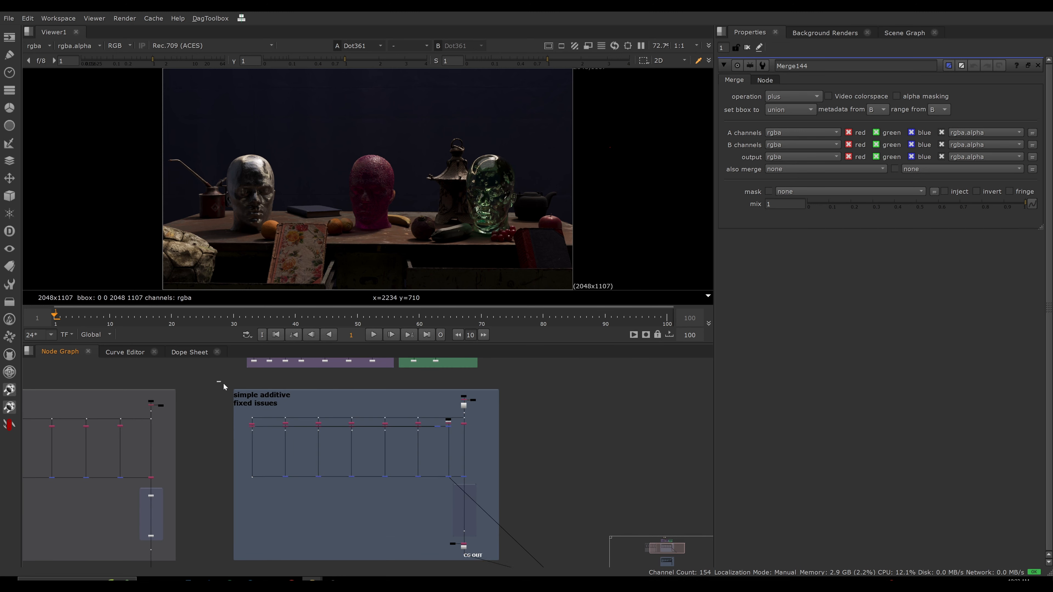
left_click_drag(217, 381, 514, 565)
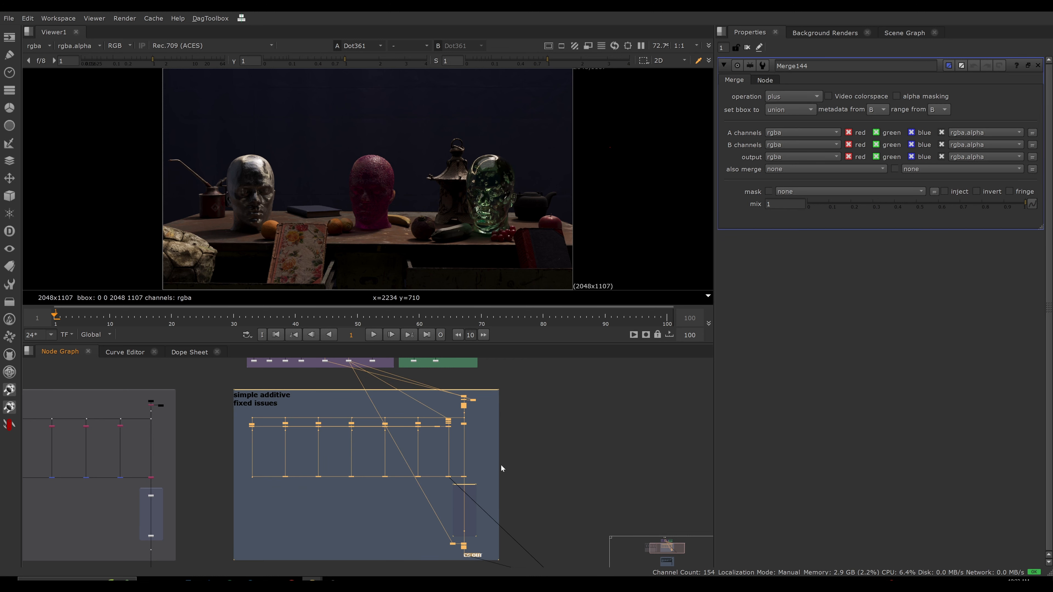
left_click(573, 428)
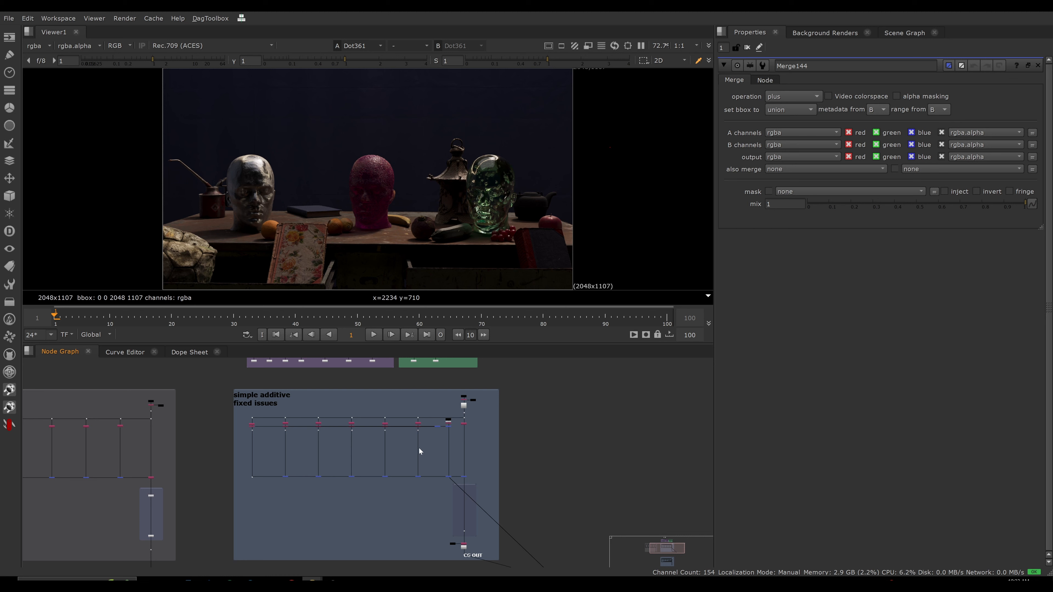
middle_click_drag(544, 418, 531, 414)
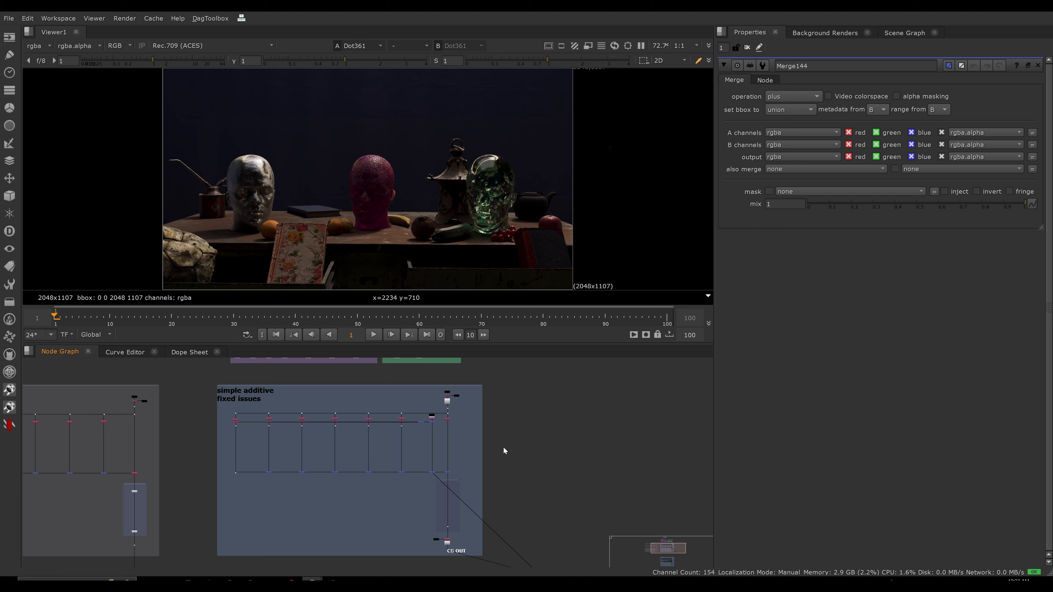
scroll(452, 443, "down", 4)
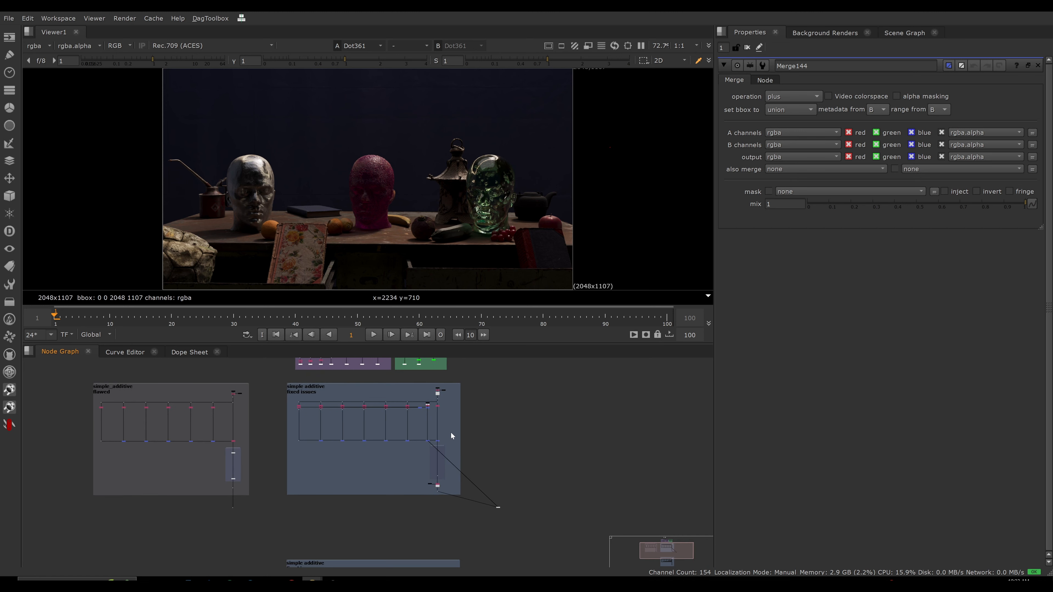
Step: Move the "simple additive fixed issues alternative layout" backdrop up, directly beneath the "simple additive fixed issues" backdrop
middle_click_drag(451, 433, 455, 373)
scroll(429, 430, "down", 4)
scroll(427, 443, "up", 1)
scroll(428, 402, "up", 3)
mouse_move(423, 433)
middle_mouse_down()
mouse_move(427, 401)
mouse_move(425, 424)
middle_mouse_up()
left_click_drag(391, 482, 393, 432)
left_click(514, 379)
Step: Expand the node graph to fill the window and highlight the fixed issues and alternative layout groups in turn
key("space")
middle_click_drag(461, 362, 646, 221)
scroll(611, 241, "up", 3)
left_click_drag(661, 132, 365, 290)
left_click_drag(701, 296, 312, 500)
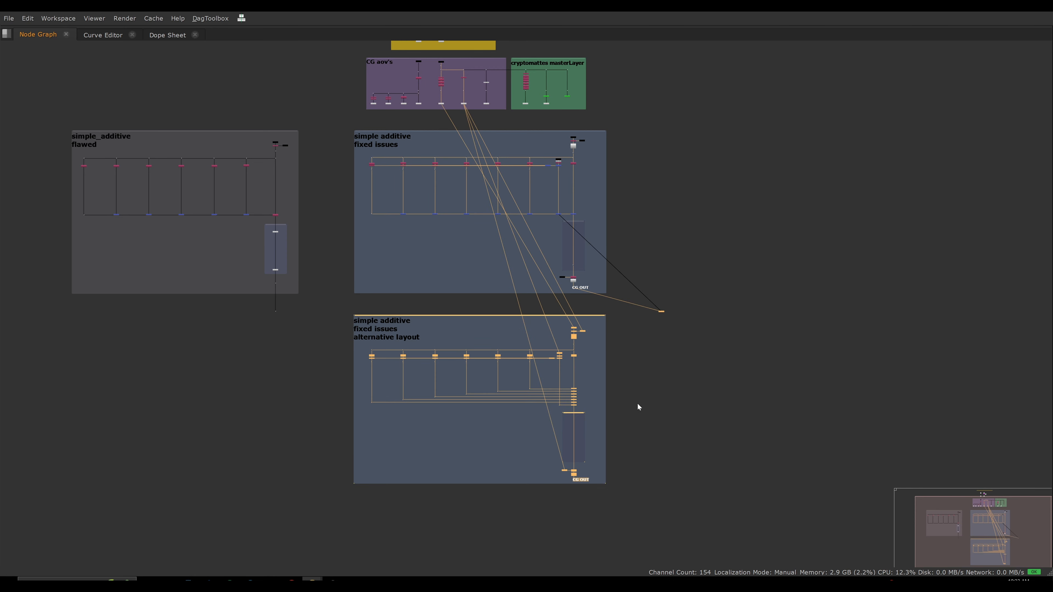
left_click(632, 400)
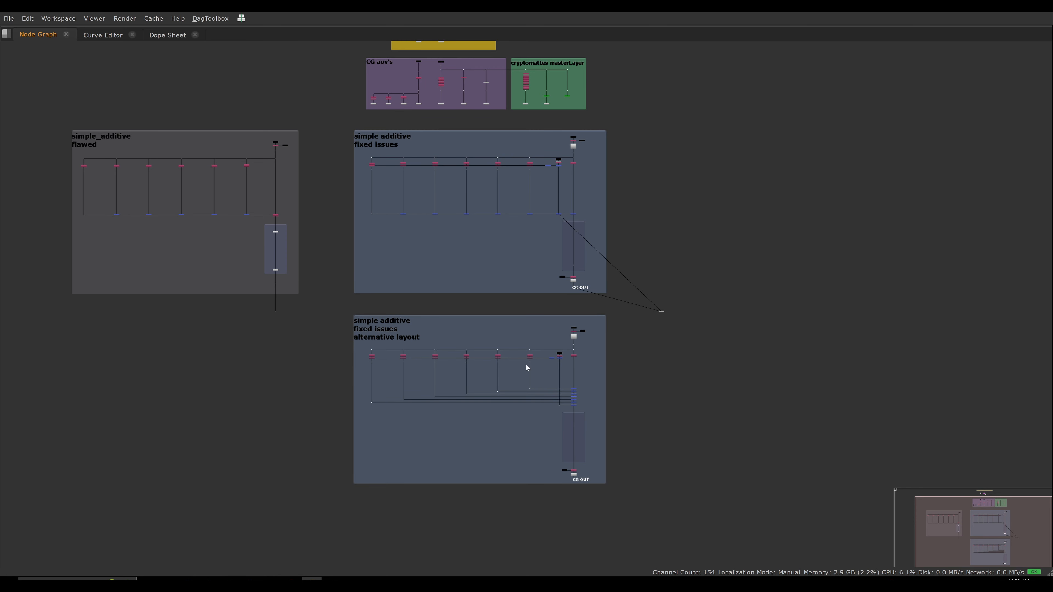
Step: Examine the alternative layout's vertical stack of plus merges, stepping through the nodes from Merge151 down to Merge149
left_click_drag(338, 302, 619, 474)
left_click(668, 395)
left_click_drag(597, 386, 350, 410)
left_click(465, 393)
scroll(578, 386, "up", 10)
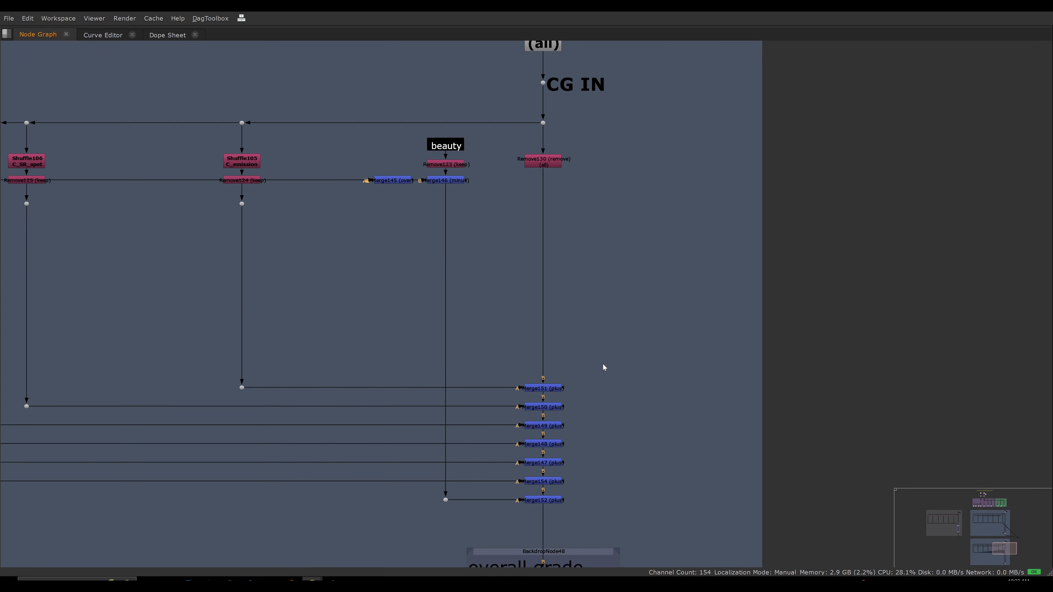
left_click(543, 388)
key("Down")
key("Down")
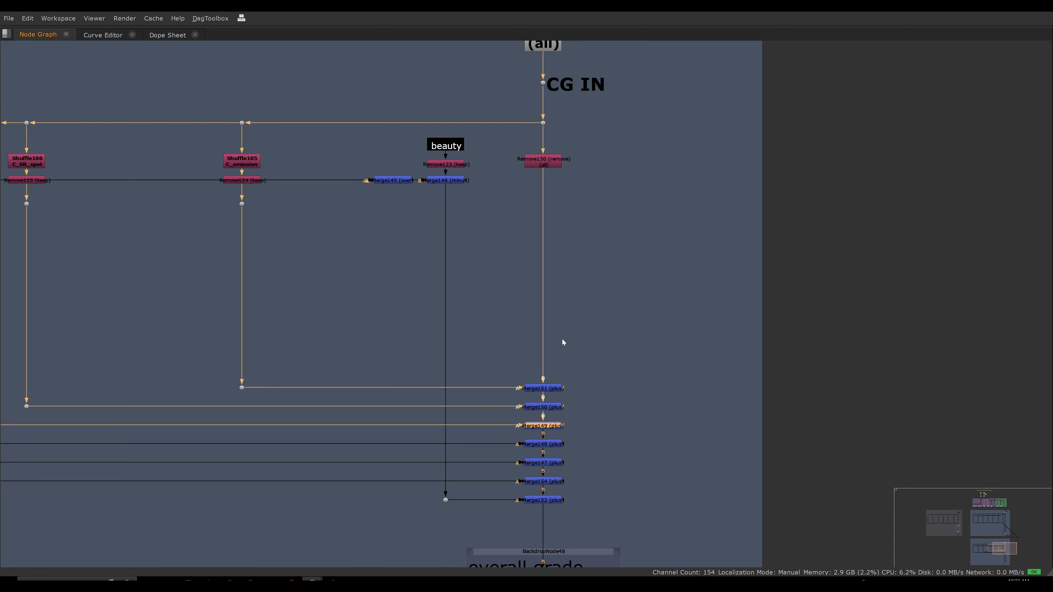
Step: Highlight the horizontal row of plus merges in the fixed issues layout and compare it with the alternative layout
scroll(562, 341, "down", 10)
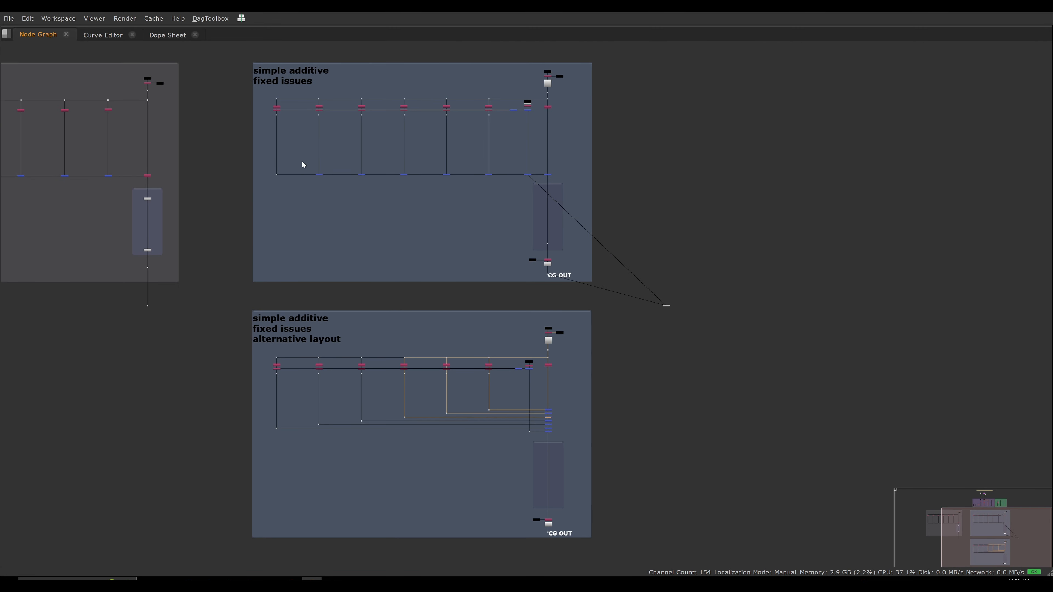
left_click_drag(265, 164, 531, 181)
scroll(532, 181, "up", 4)
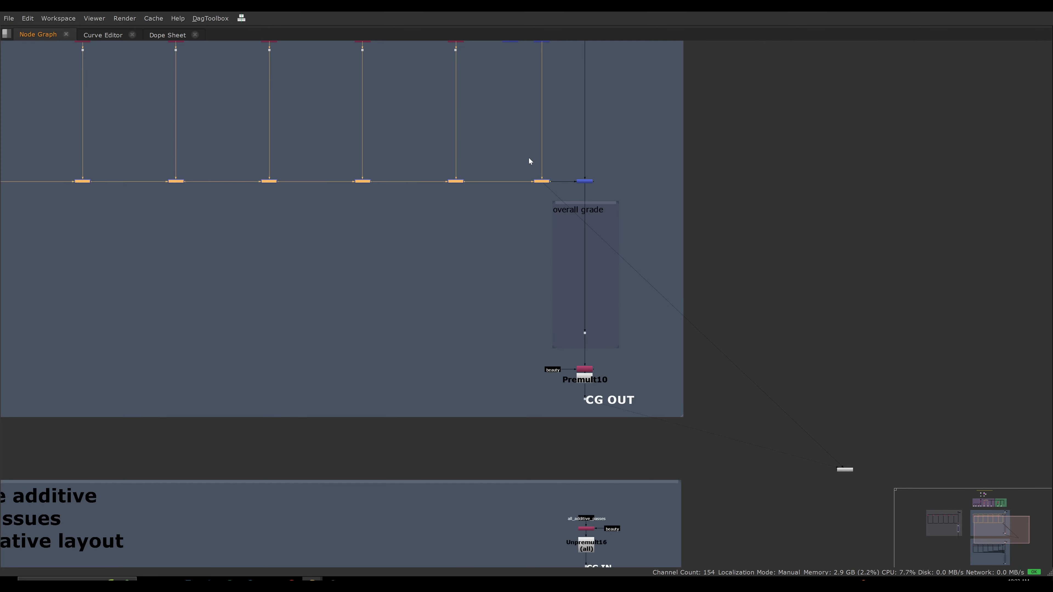
scroll(529, 161, "down", 6)
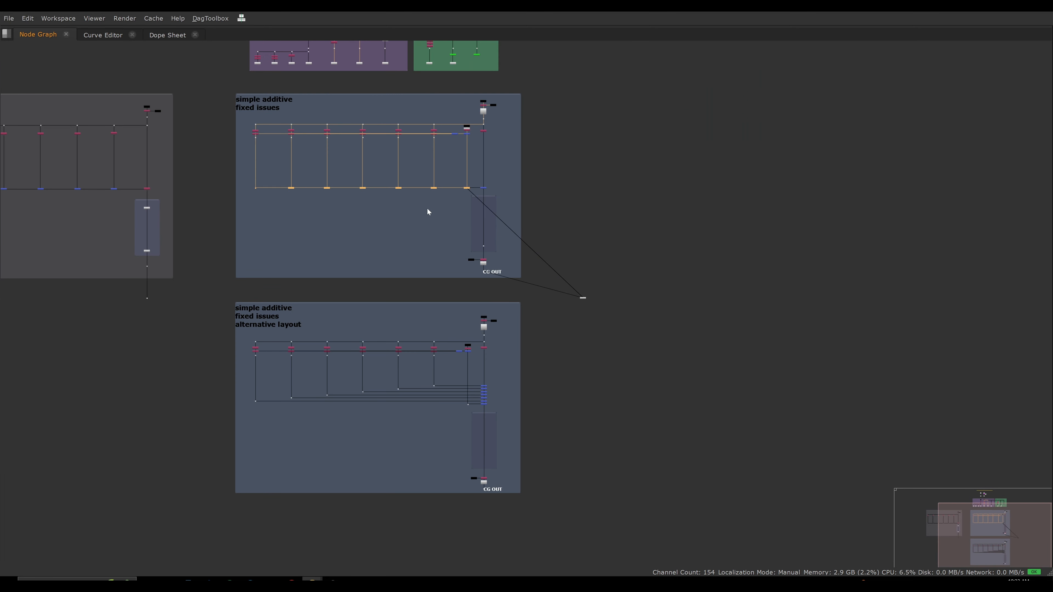
middle_click_drag(492, 388, 542, 402)
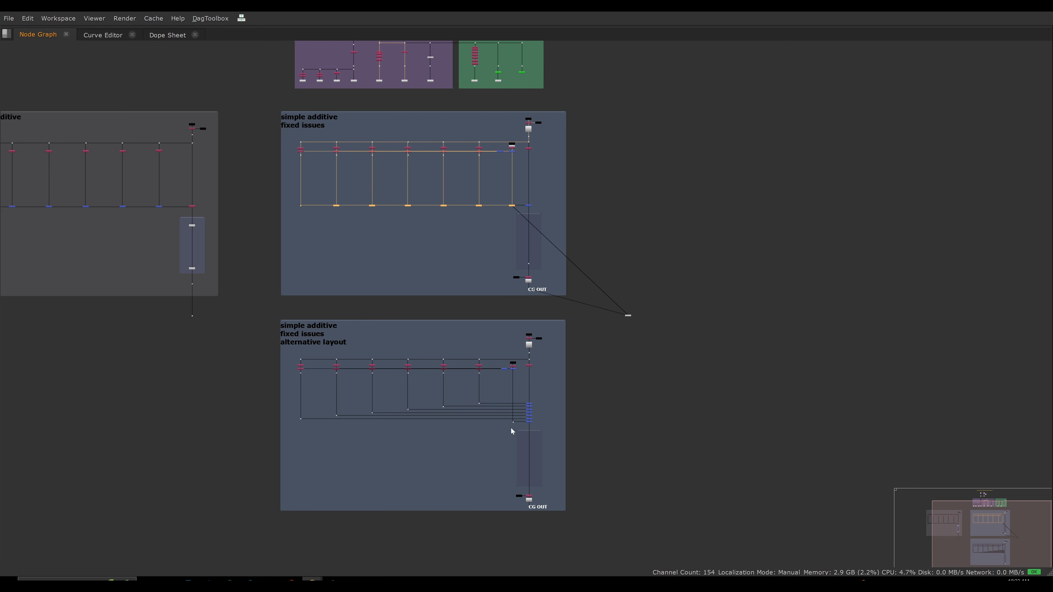
mouse_move(565, 400)
left_mouse_down()
mouse_move(469, 437)
mouse_move(515, 443)
mouse_move(576, 408)
left_mouse_up()
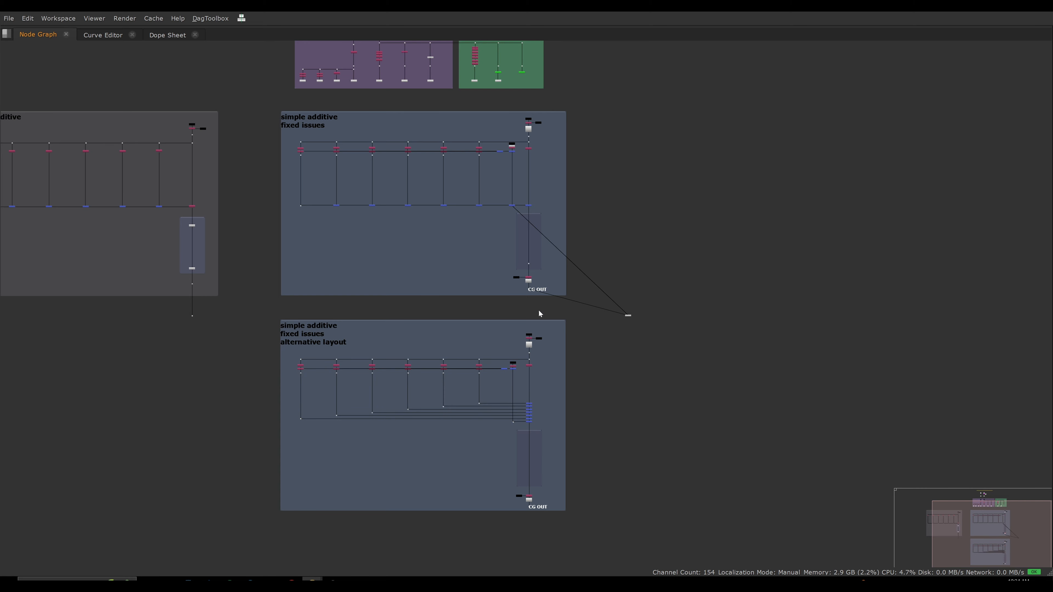
Step: Examine the alternative layout's stacked merges in close-up and point out the fixed issues layout's merge row for comparison
scroll(535, 403, "up", 3)
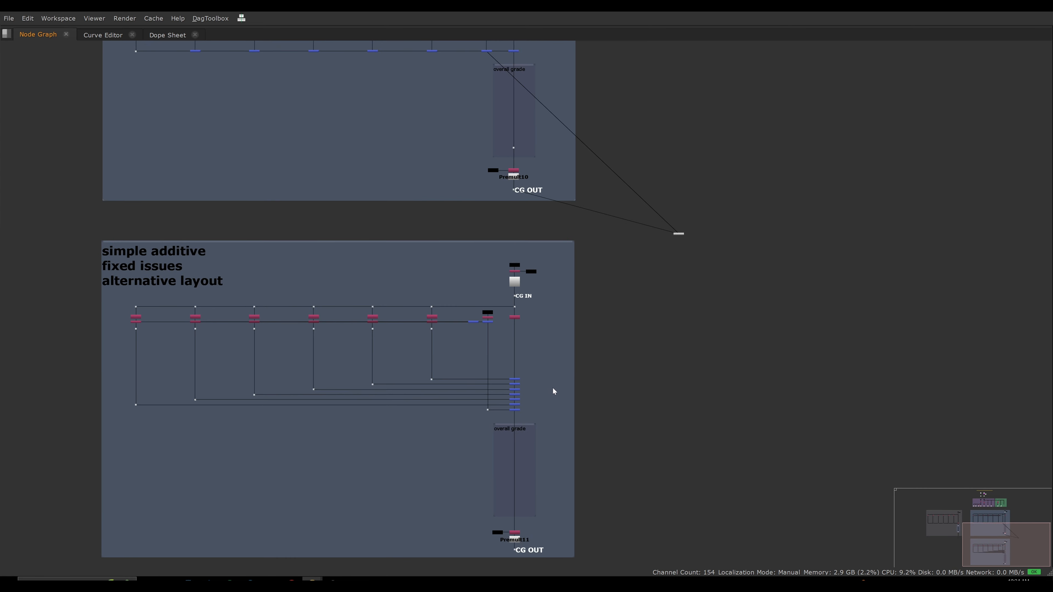
scroll(536, 379, "up", 8)
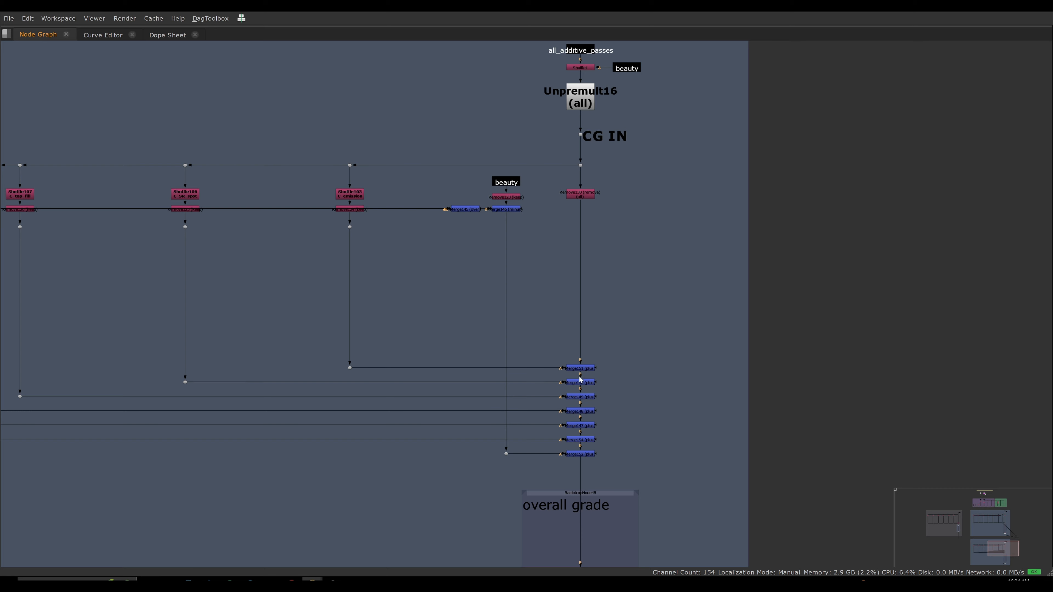
scroll(580, 377, "down", 6)
scroll(479, 361, "down", 5)
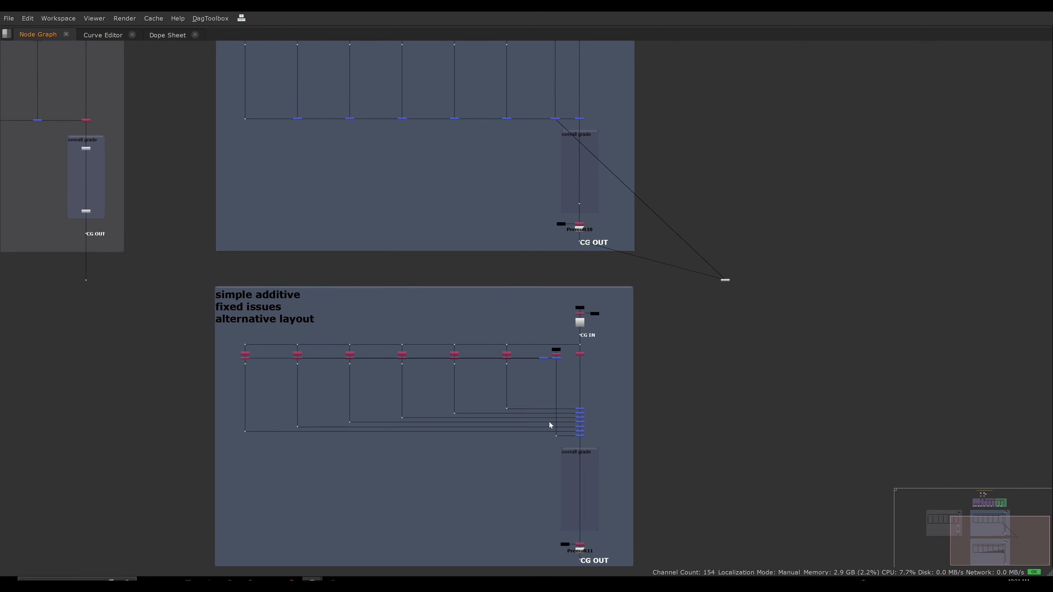
left_click_drag(297, 117, 557, 216)
left_click_drag(292, 191, 553, 213)
left_click(535, 236)
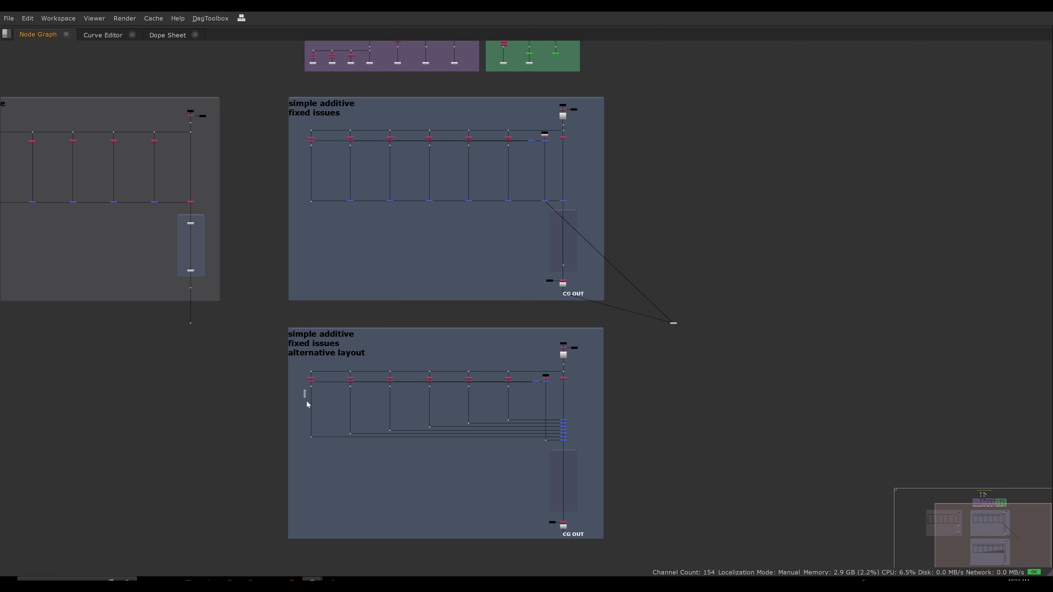
Step: Examine the individual light-group branches of the alternative layout, from their shuffles down to the stacked merges
left_click_drag(310, 429, 354, 426)
left_click_drag(386, 393, 404, 425)
left_click_drag(418, 389, 419, 390)
scroll(500, 386, "up", 5)
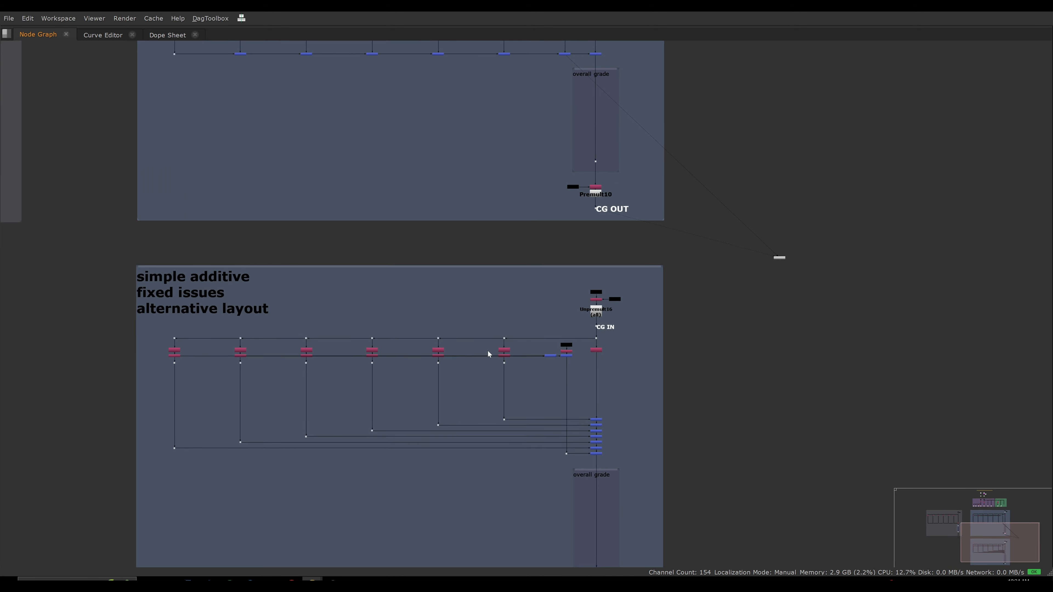
scroll(487, 353, "up", 3)
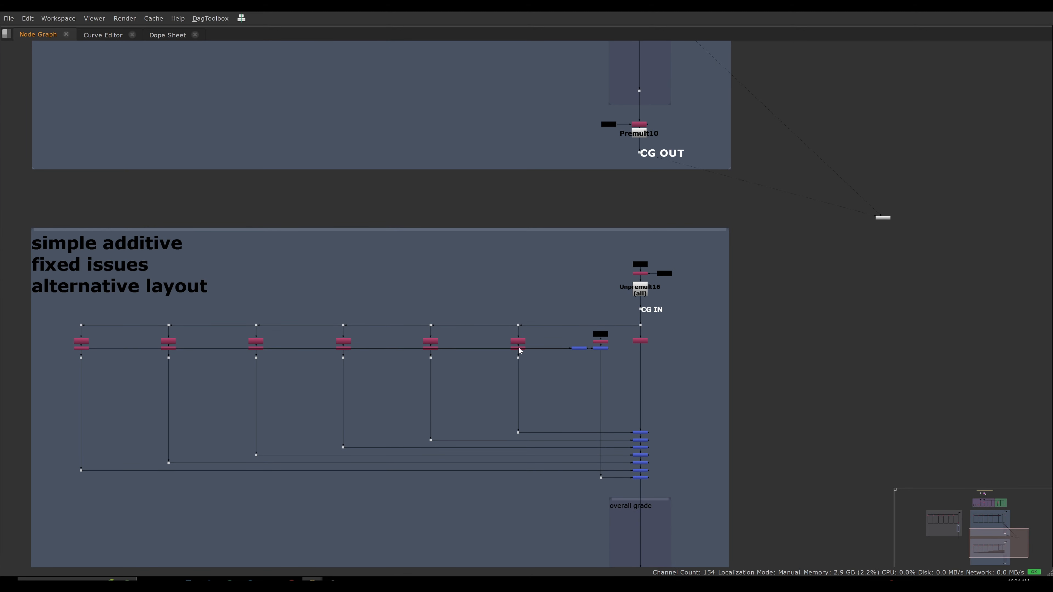
scroll(519, 350, "down", 8)
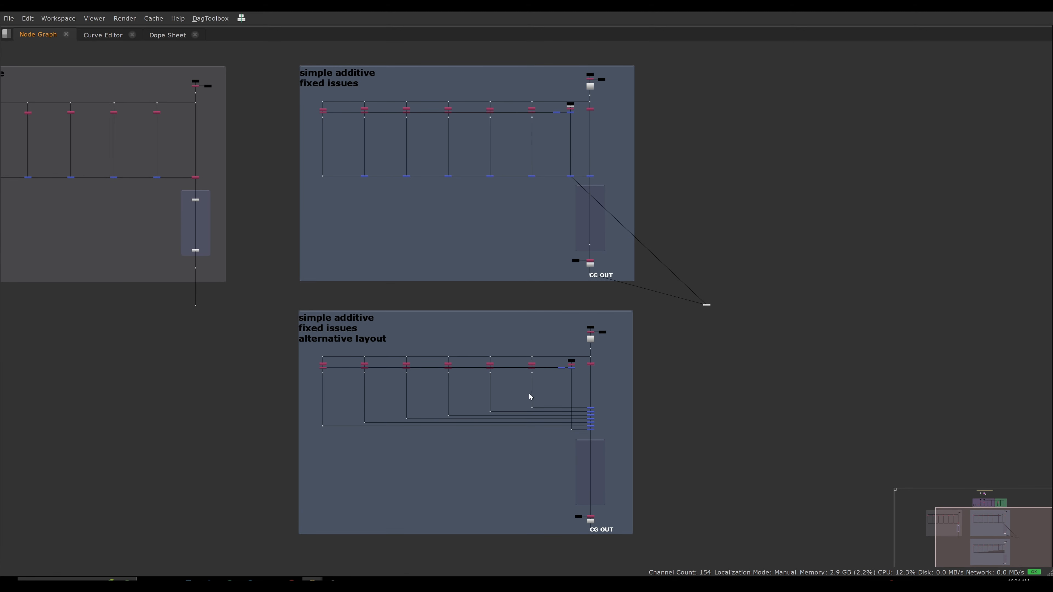
mouse_move(526, 375)
left_mouse_down()
mouse_move(538, 407)
mouse_move(507, 409)
left_mouse_up()
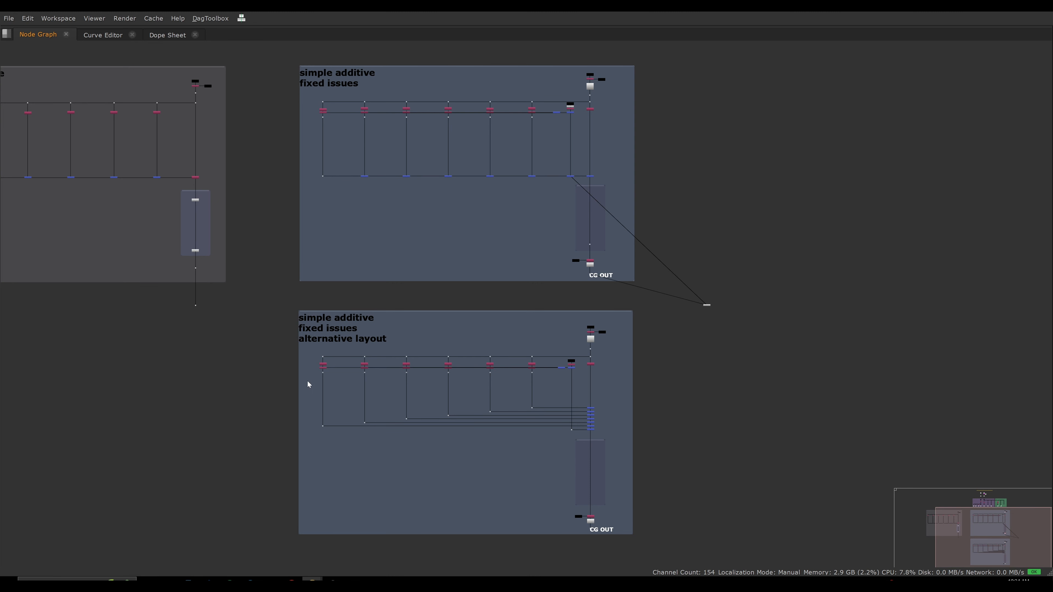
left_click_drag(311, 375, 333, 419)
middle_click_drag(438, 232, 392, 275)
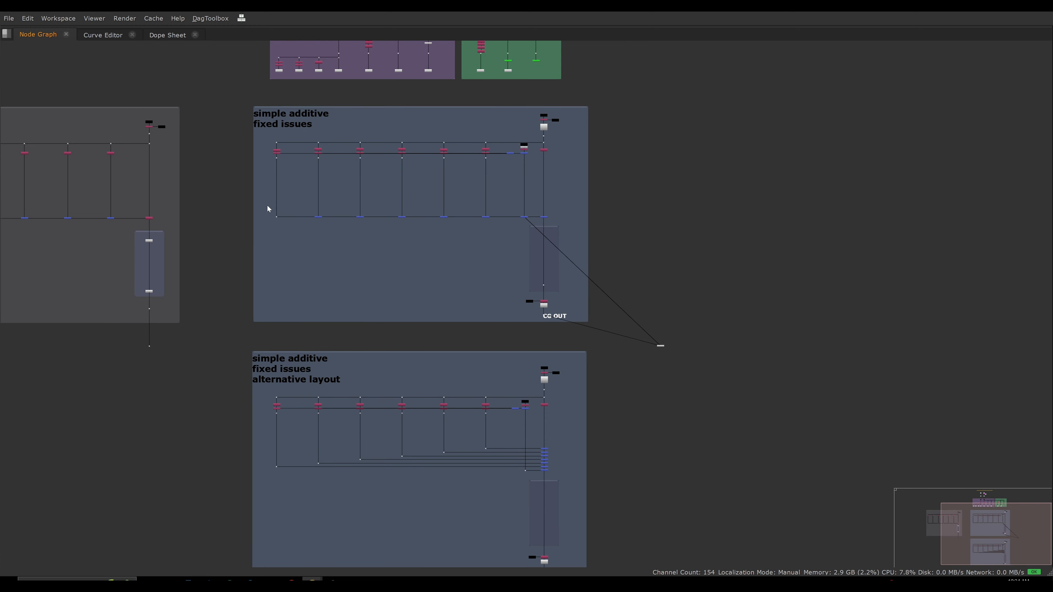
Step: Point out the horizontal merge row of the fixed issues layout again and view both layouts together
left_click_drag(262, 207, 521, 233)
left_click(274, 199)
middle_click_drag(451, 253, 460, 330)
middle_click_drag(461, 330, 396, 271, "alt")
left_click_drag(302, 242, 505, 284)
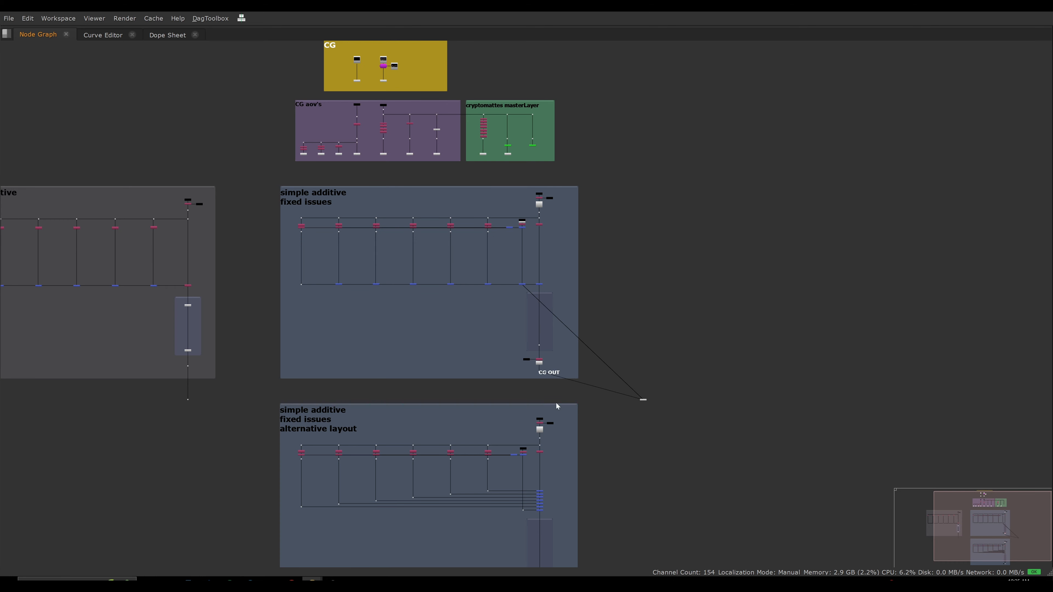
scroll(543, 338, "down", 2)
scroll(510, 334, "up", 3)
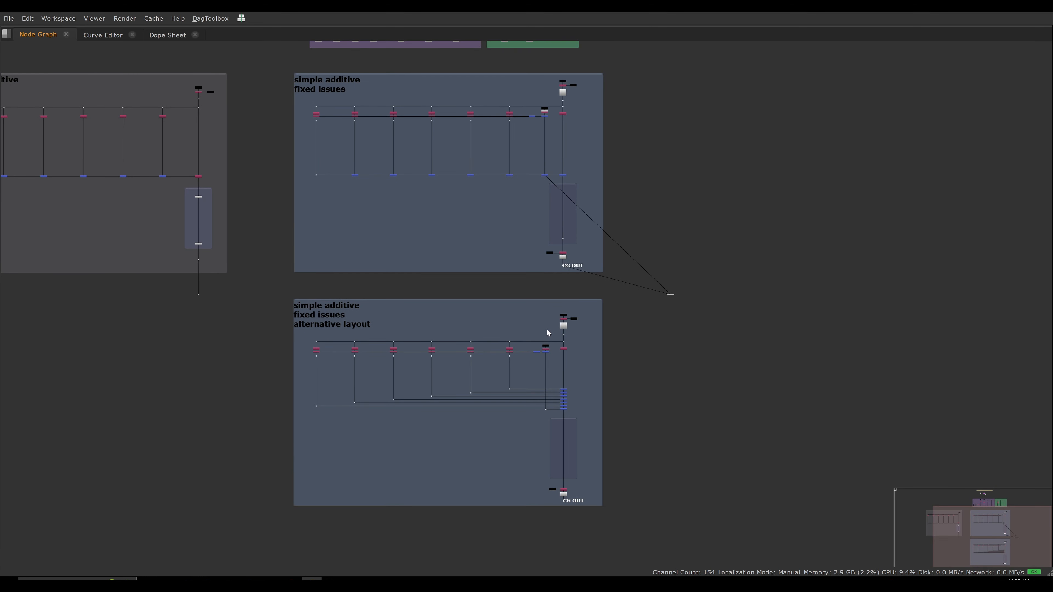
Step: Move the alternative layout backdrop with its nodes further down, leaving a wide gap below the fixed issues backdrop
scroll(571, 317, "down", 2)
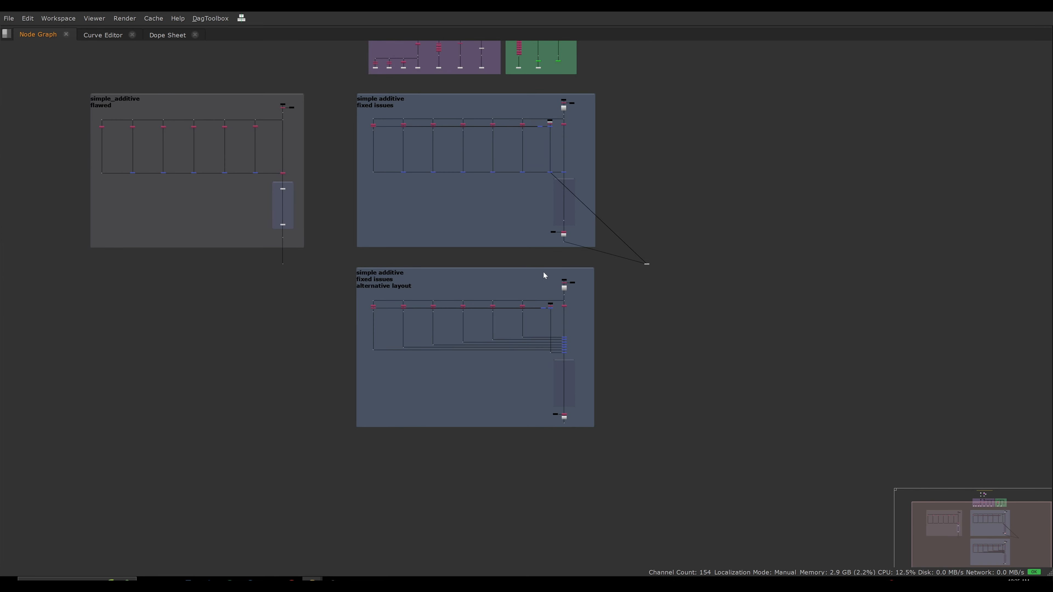
left_click_drag(536, 268, 540, 377)
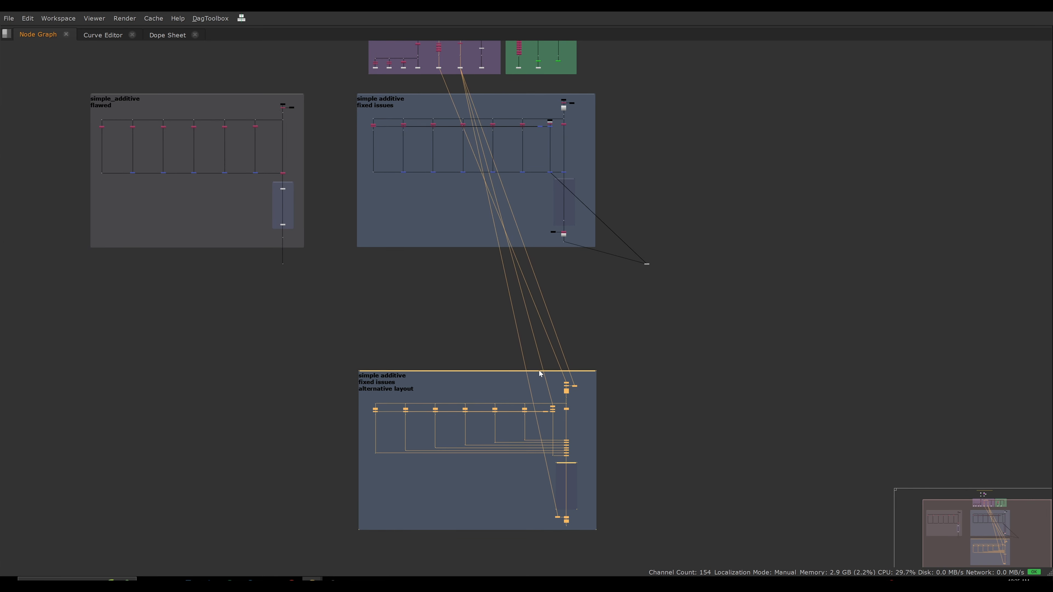
left_click_drag(692, 334, 301, 547)
left_click(581, 290)
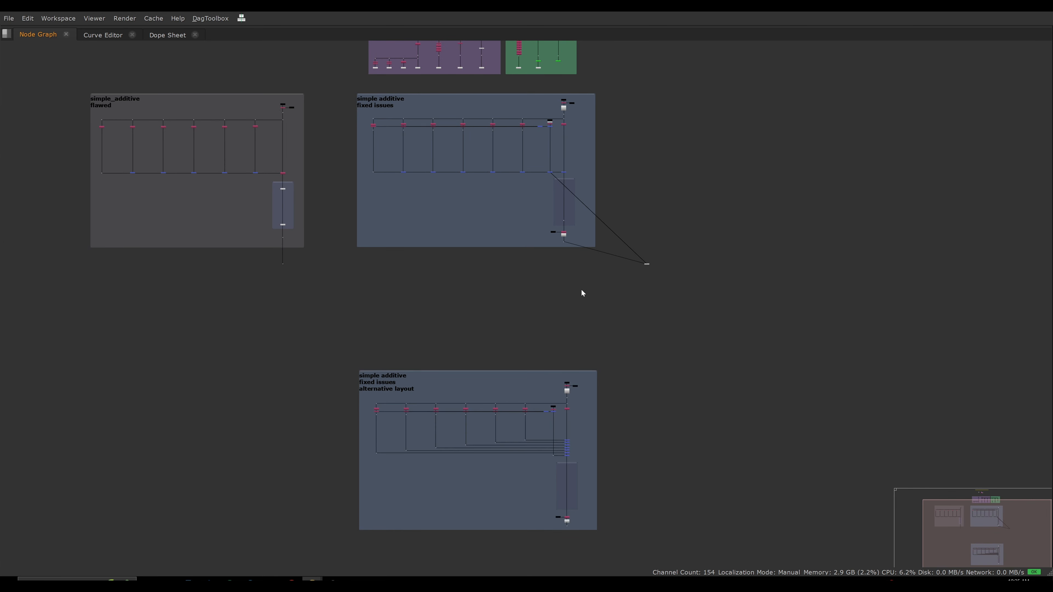
Step: Restore the viewer and properties beside the node graph, with the "simple additive fixed issues" setup in view
scroll(509, 244, "up", 5)
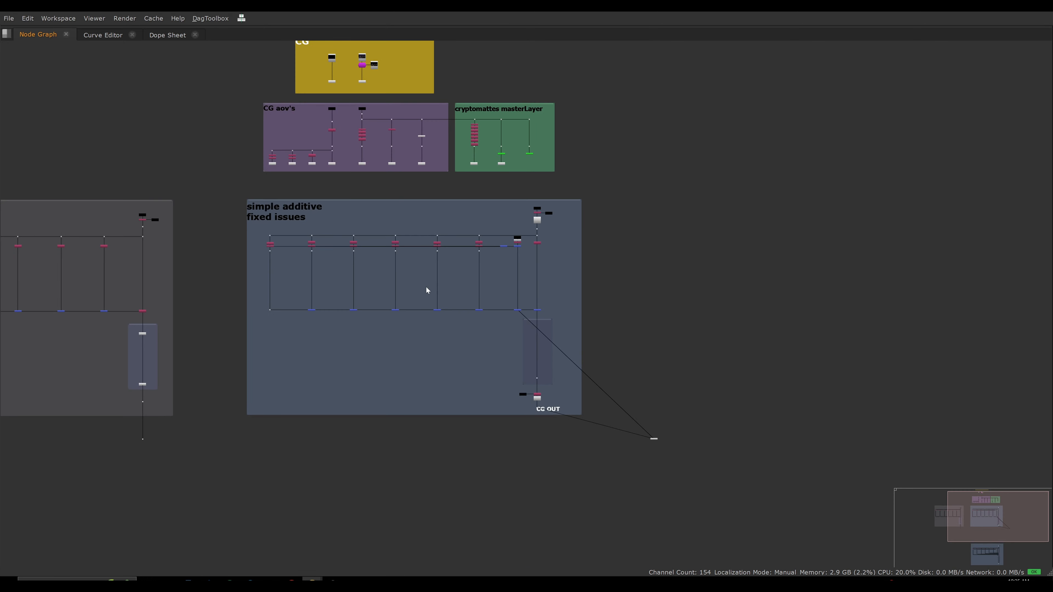
key("space")
scroll(405, 513, "down", 5)
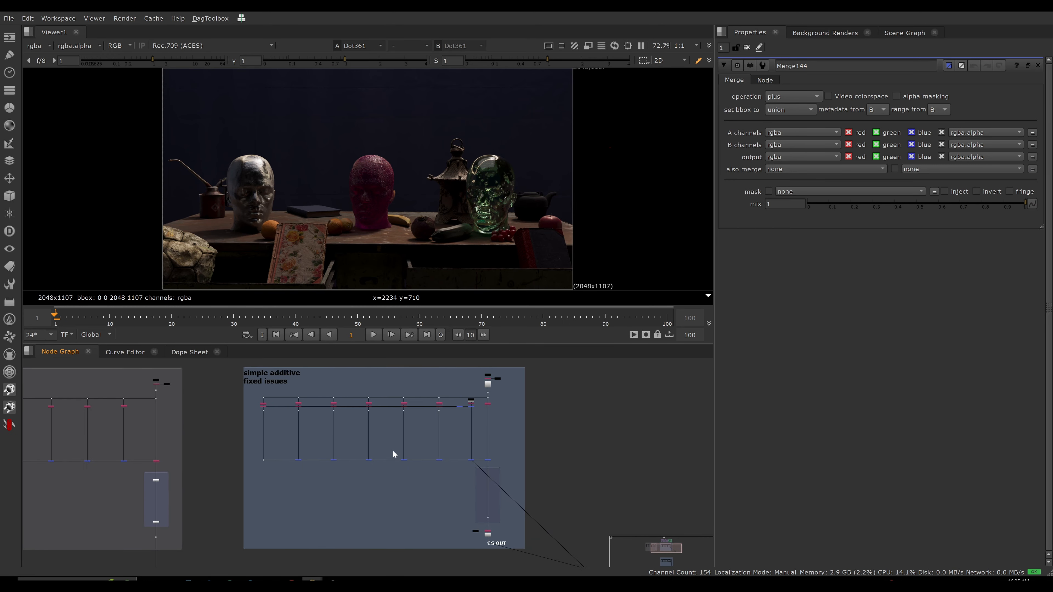